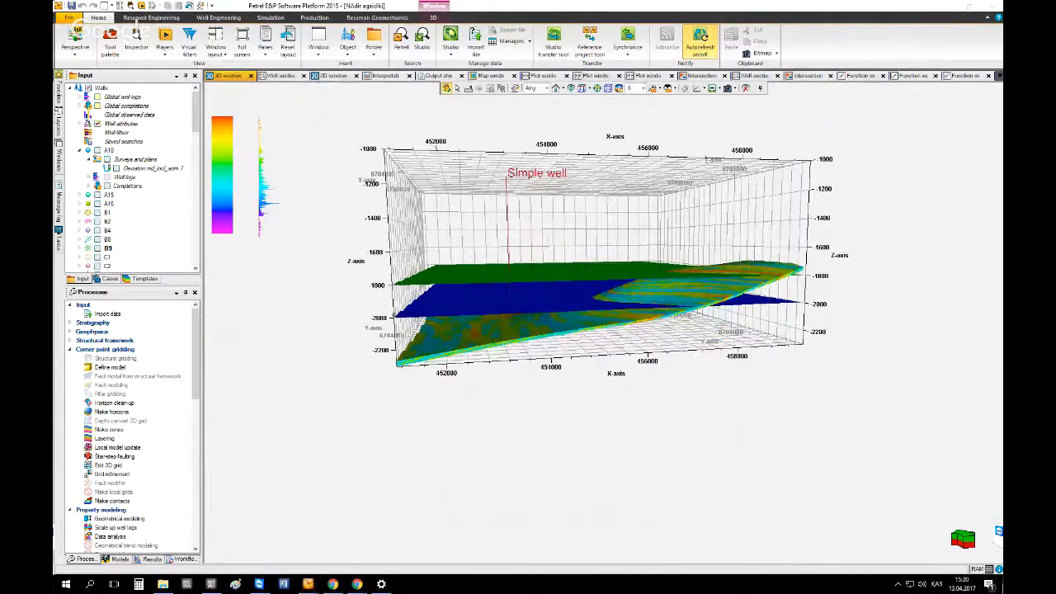
Open File Explorer on the Desktop folder and sort its contents by date modified
left_click(999, 586)
left_click_drag(301, 351, 338, 381)
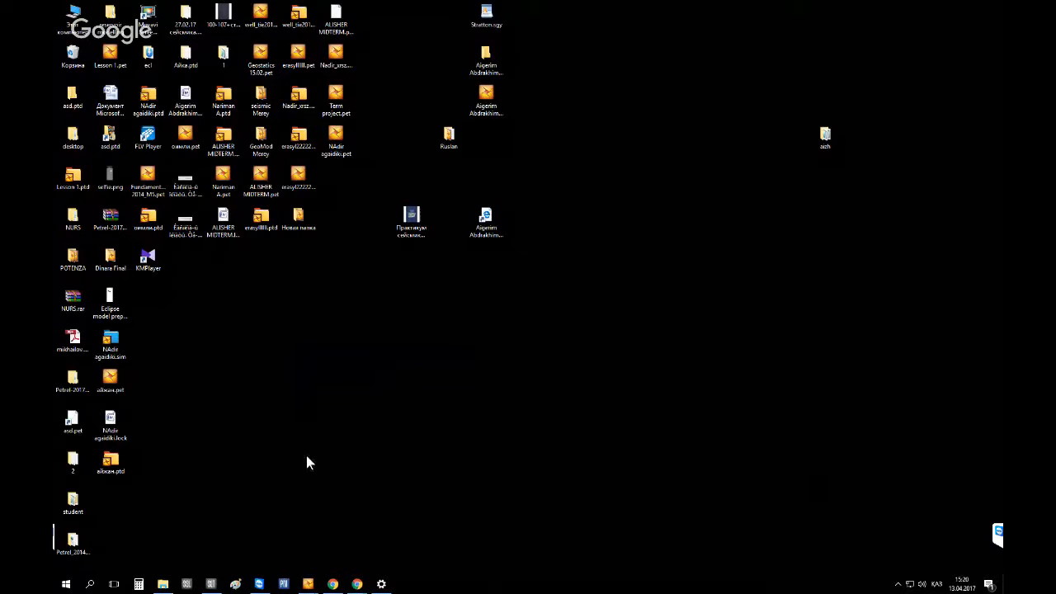
left_click(169, 583)
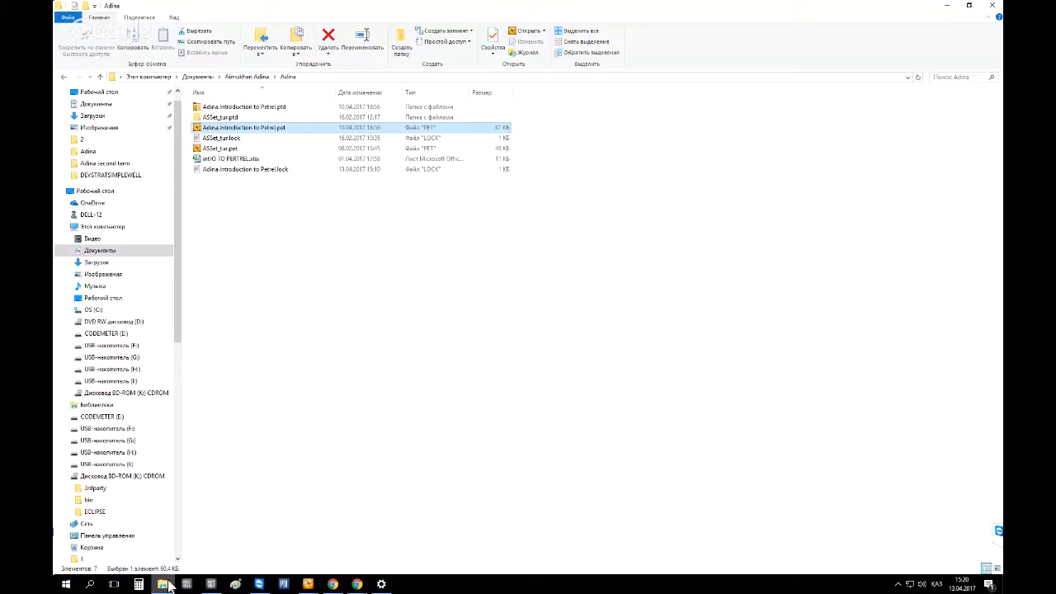
left_click(99, 92)
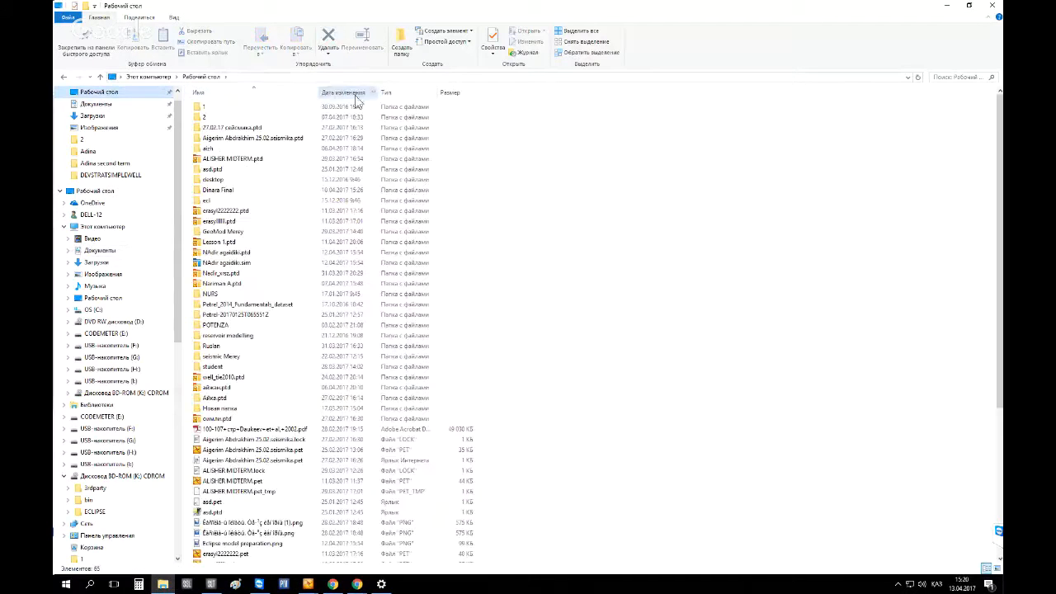
left_click(353, 93)
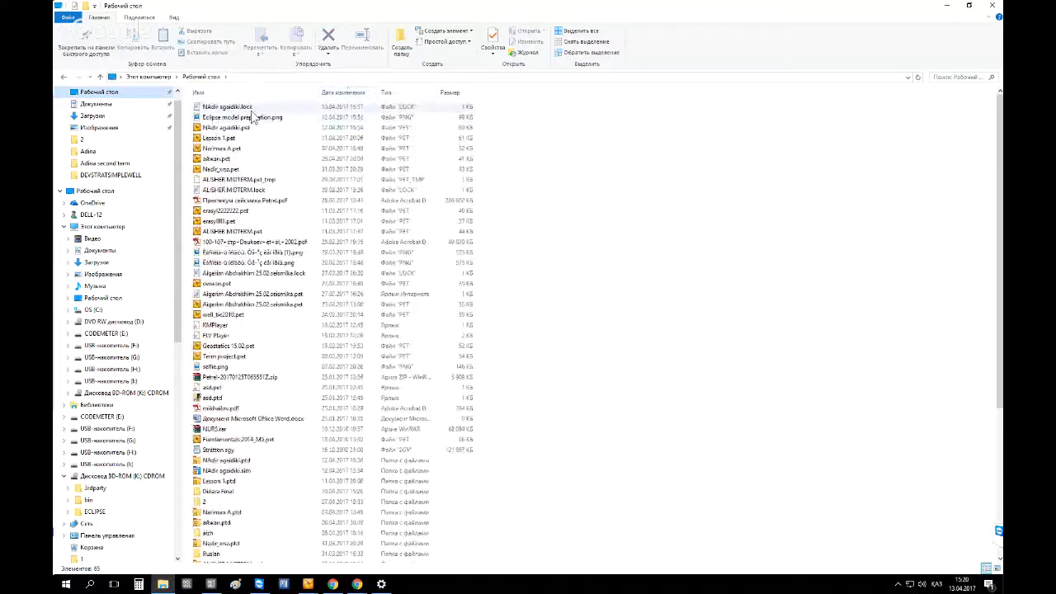
Open the Eclipse model preparation.png image and review its workflow steps and relative permeability sketch
left_click(268, 124)
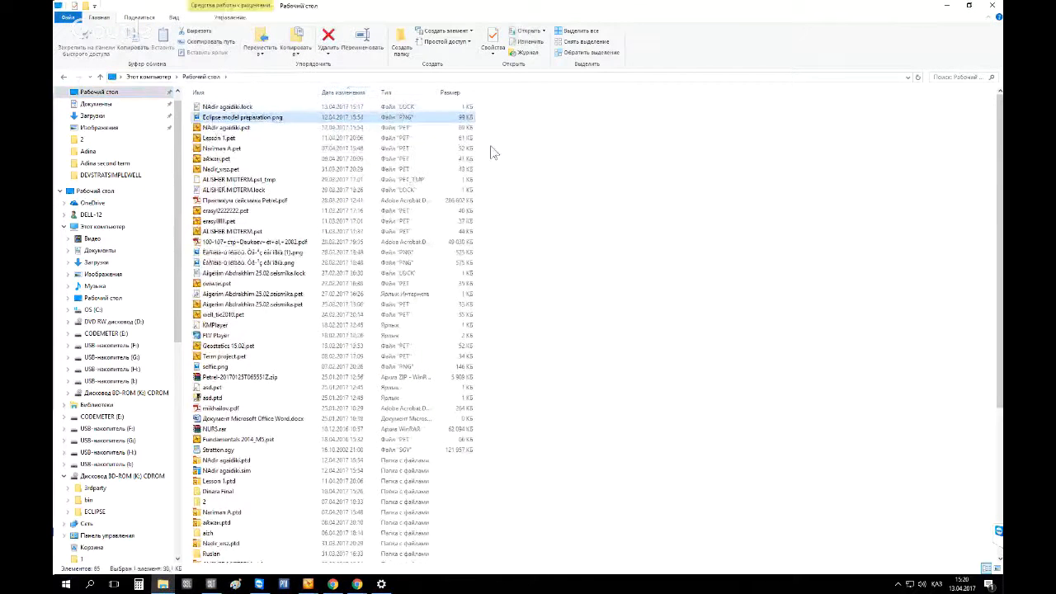
key("Return")
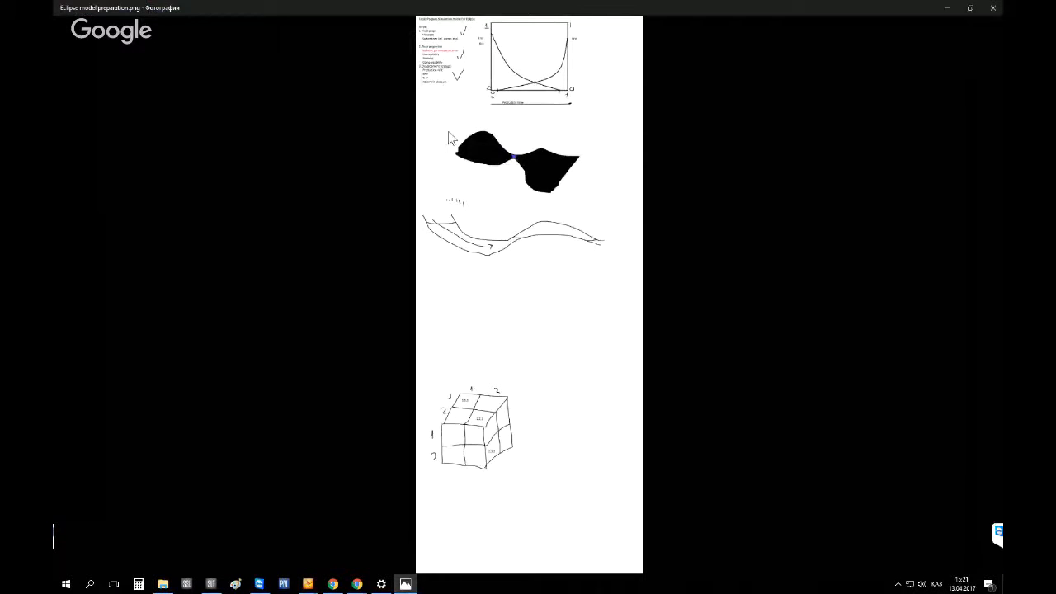
scroll(460, 156, "up", 3)
scroll(460, 152, "up", 3)
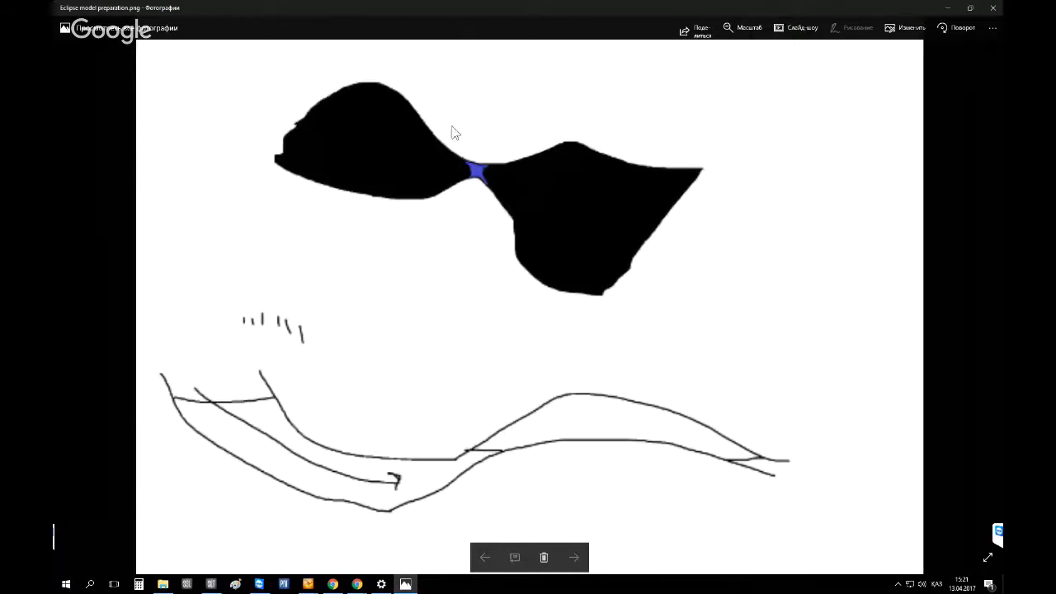
left_click_drag(452, 127, 488, 458)
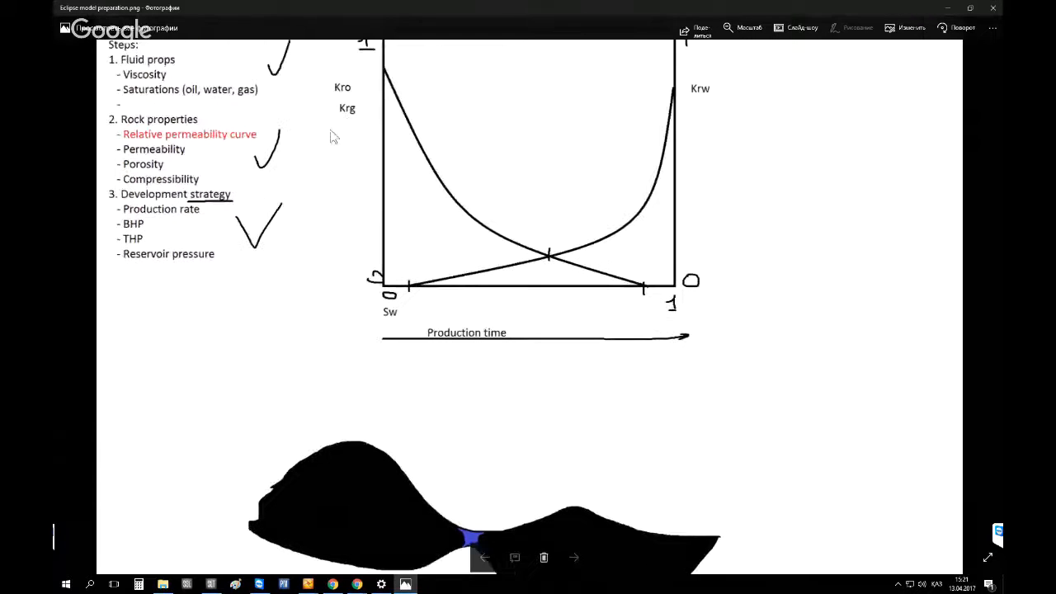
scroll(330, 135, "up", 2)
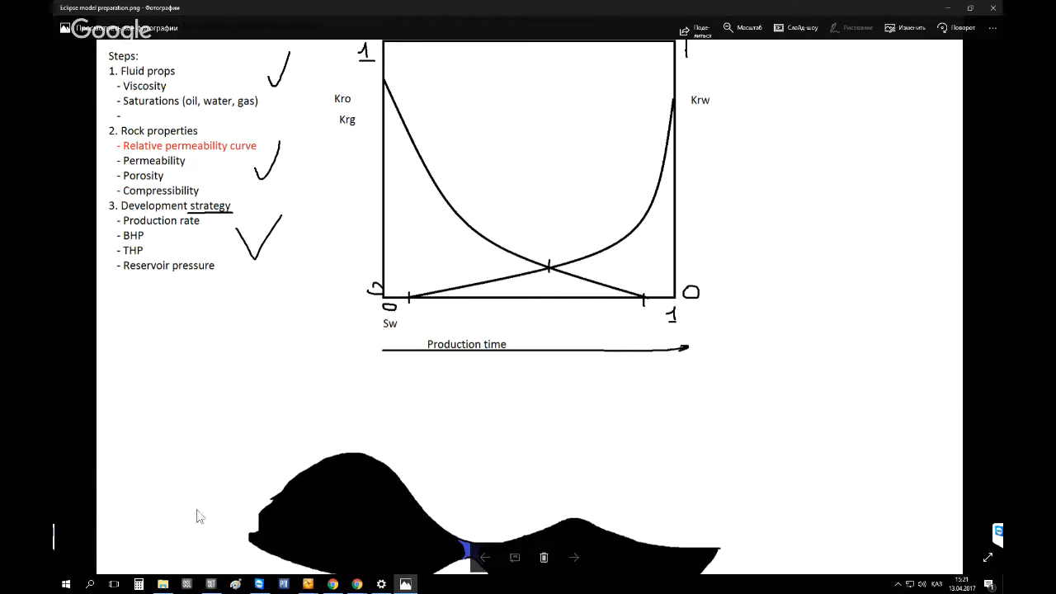
left_click(169, 585)
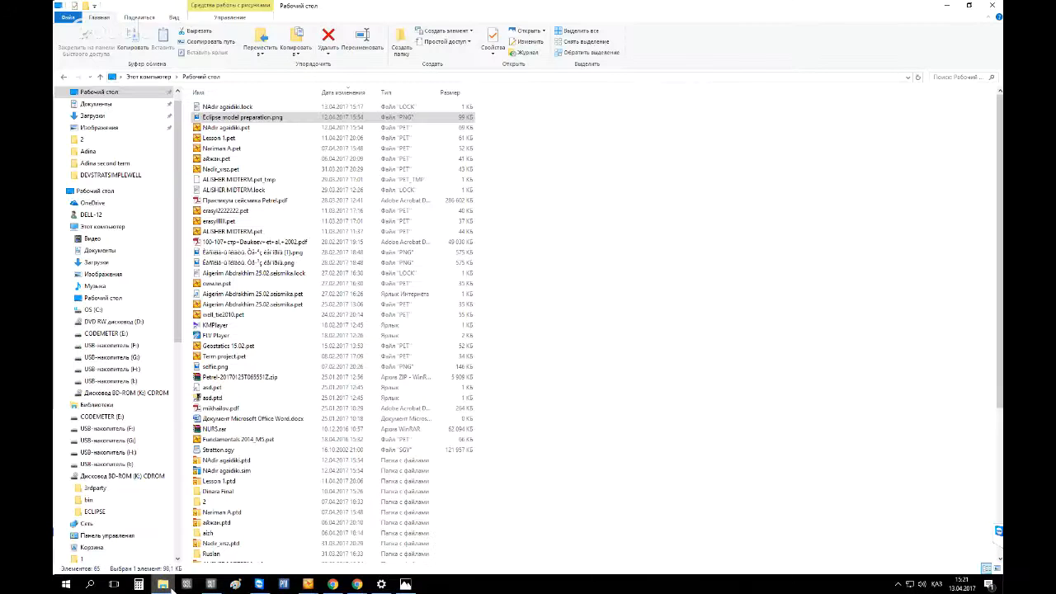
left_click(242, 93)
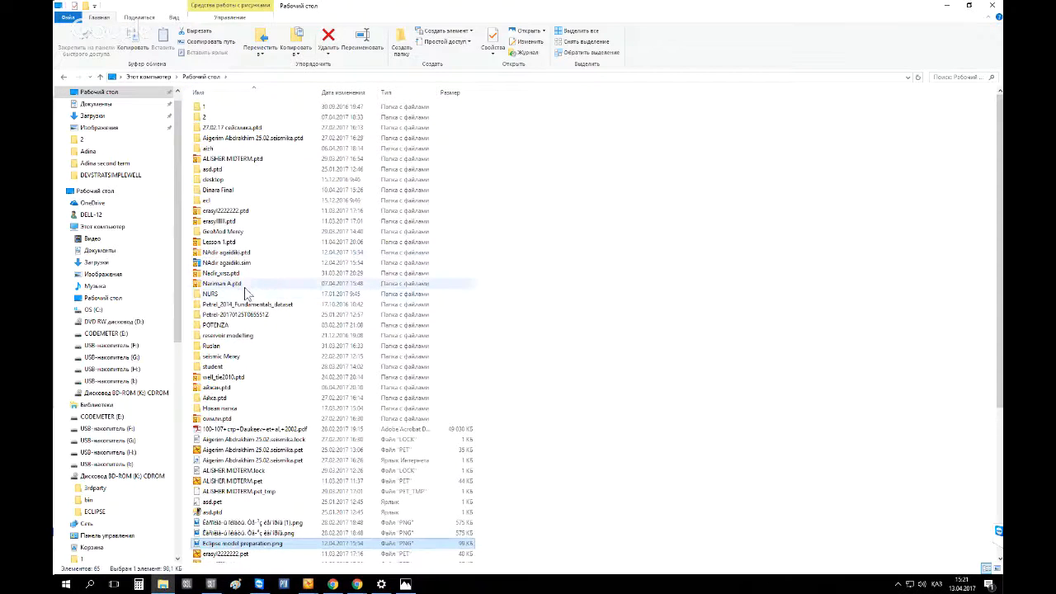
left_click(256, 263)
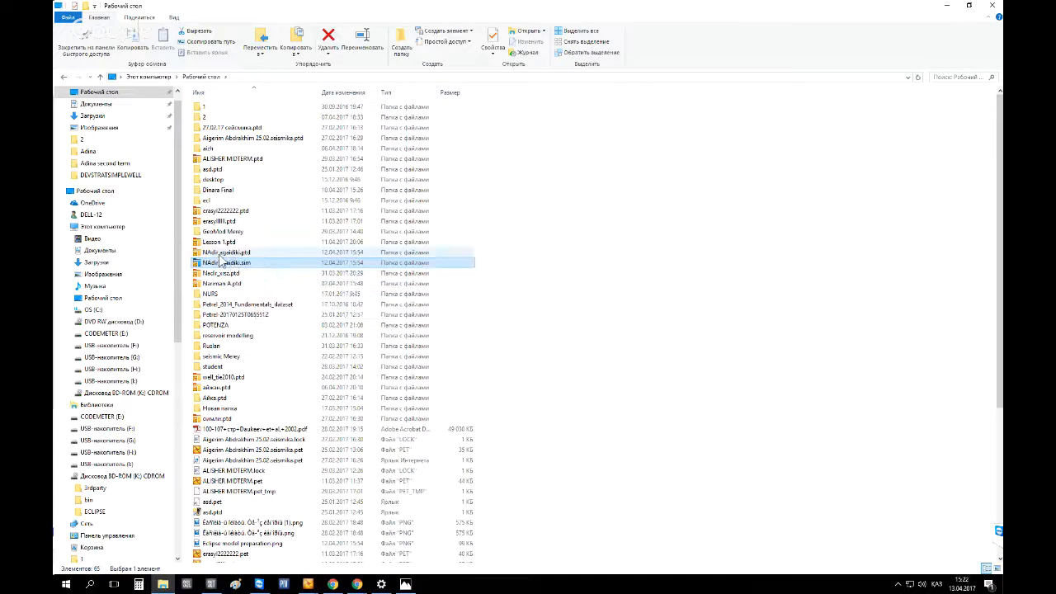
Compare the NAdir agadiki.ptd and NAdir agadiki.sim project folders on the Desktop
key("alt+Tab")
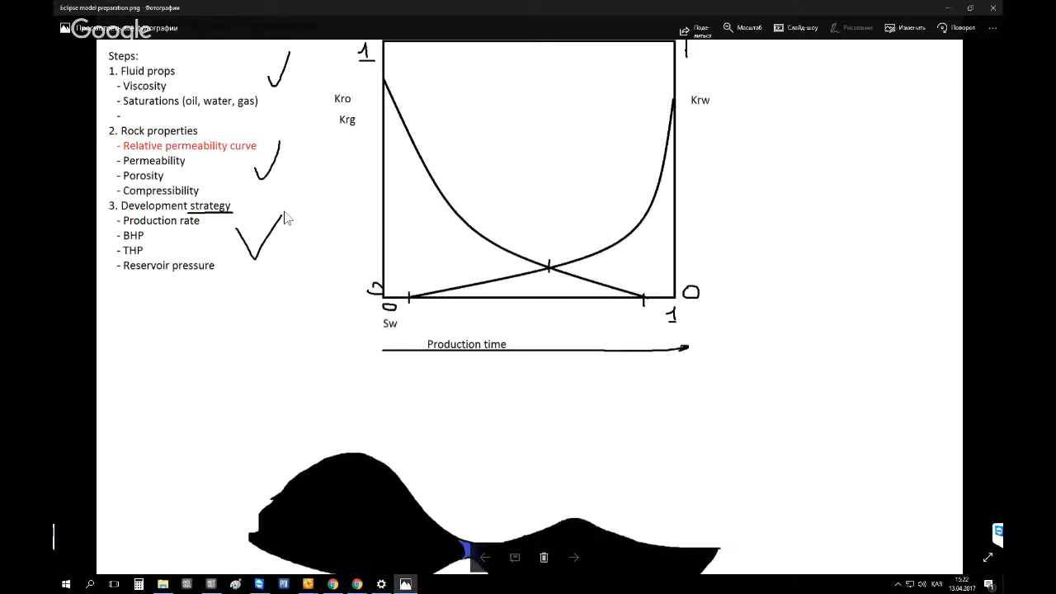
key("alt+Tab")
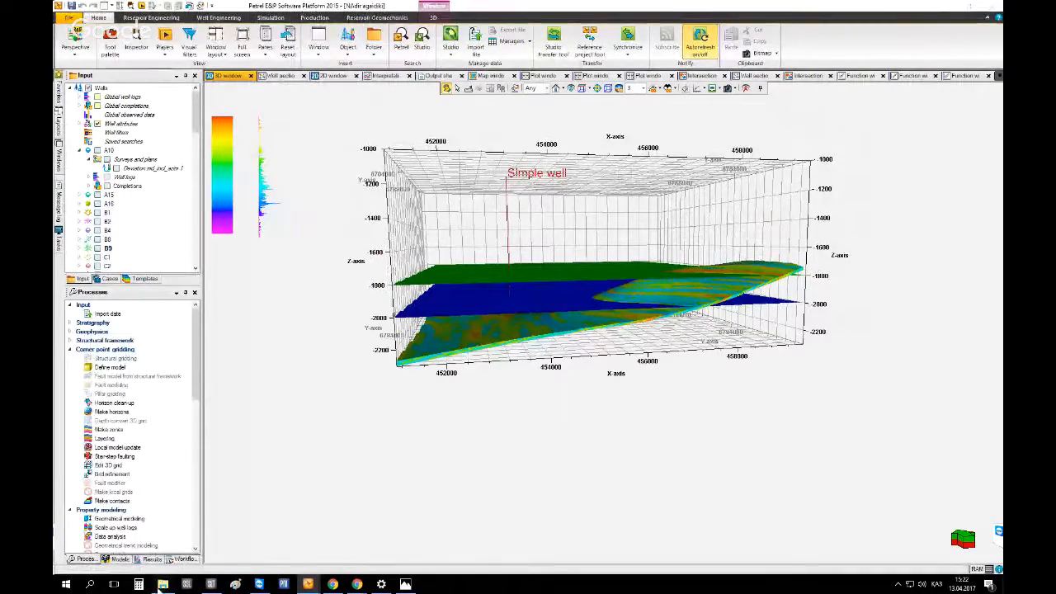
left_click(163, 583)
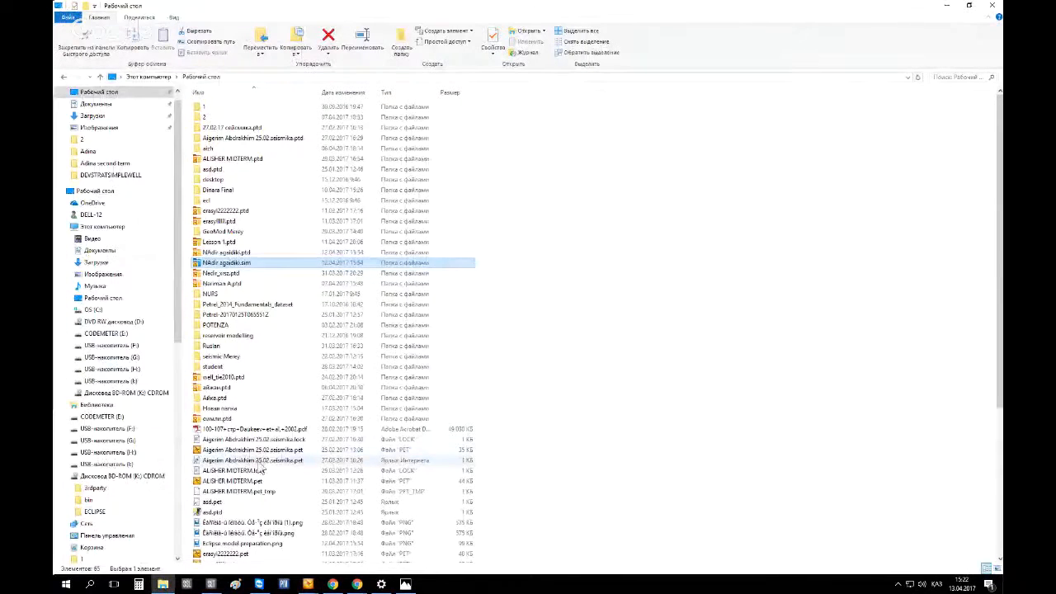
left_click(240, 253)
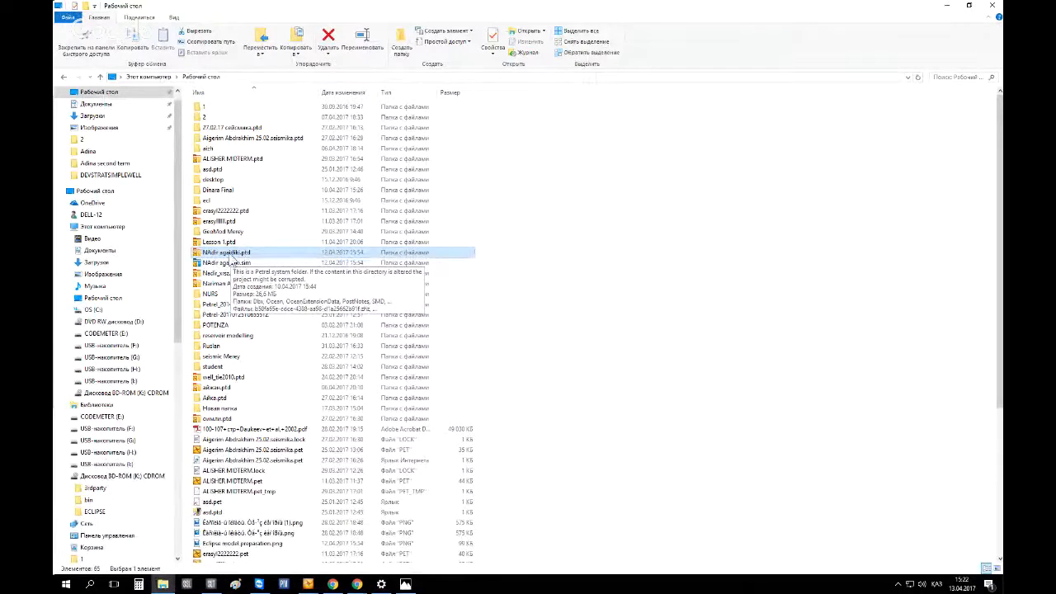
left_click(224, 264)
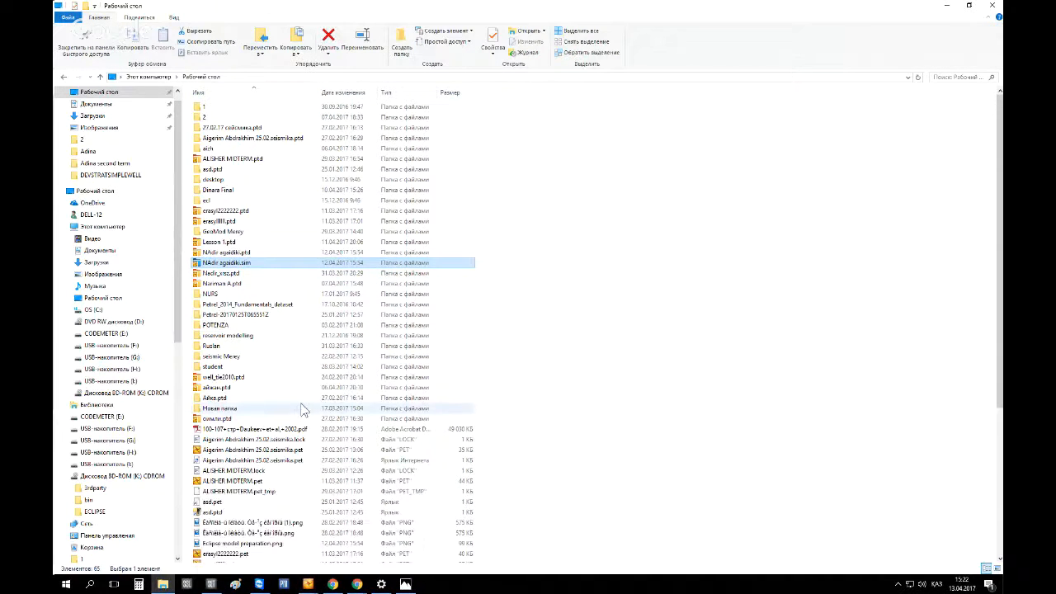
Switch back to the Petrel project window
left_click(301, 547)
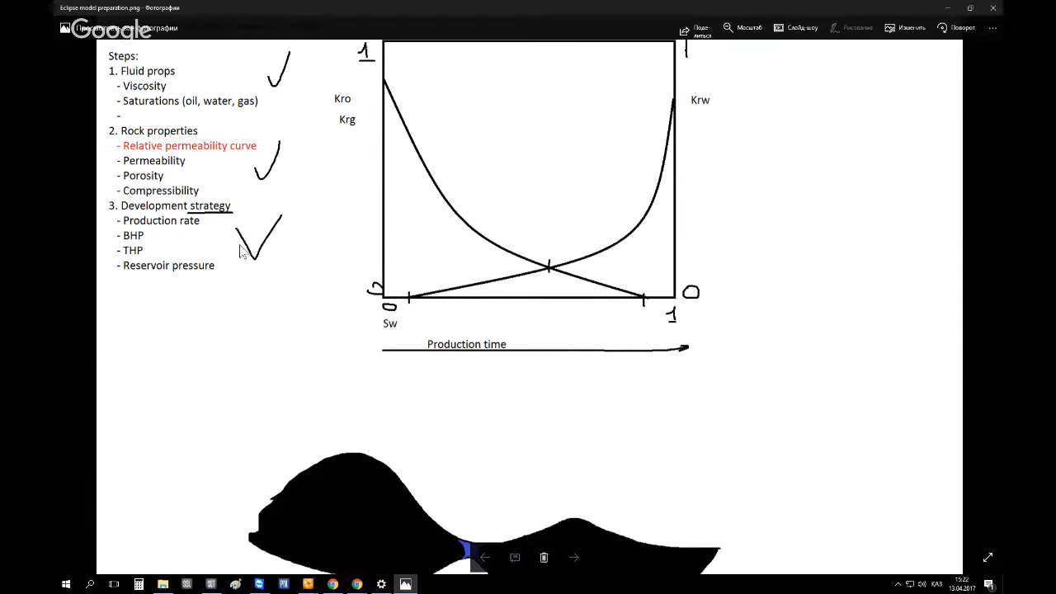
left_click(307, 584)
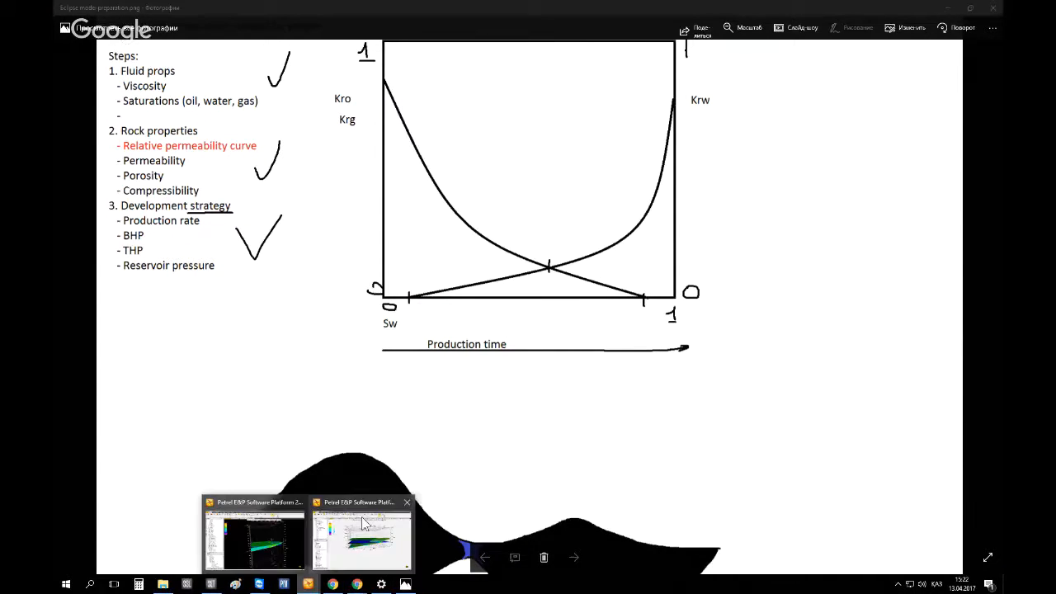
mouse_move(365, 522)
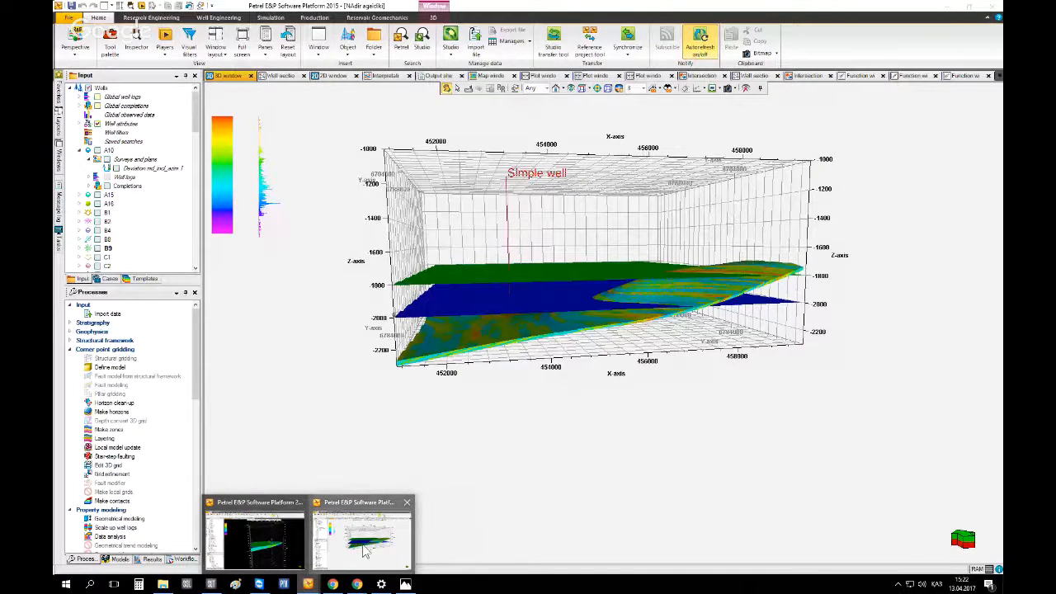
left_click(364, 547)
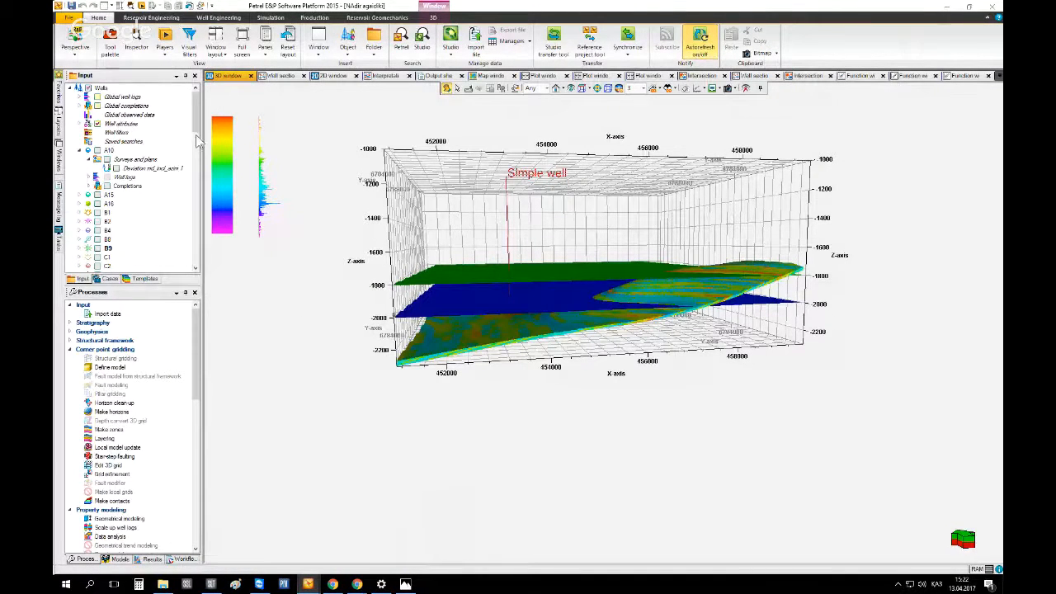
Delete the Fluids, Rock physics functions and Development strategies folders from the input tree, confirming for all items
left_click_drag(196, 116, 197, 271)
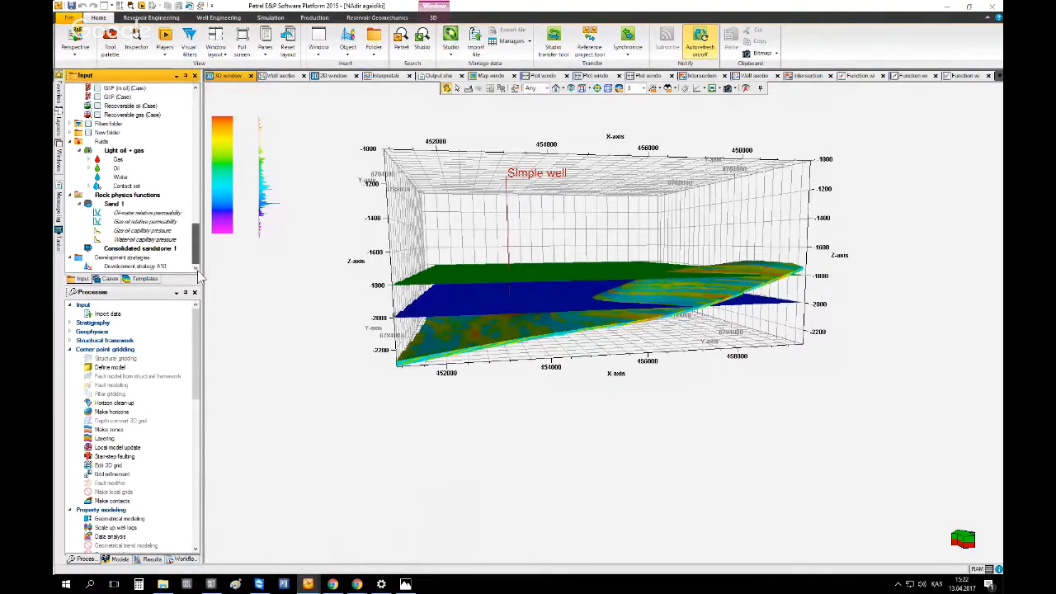
left_click(71, 196)
left_click(71, 196)
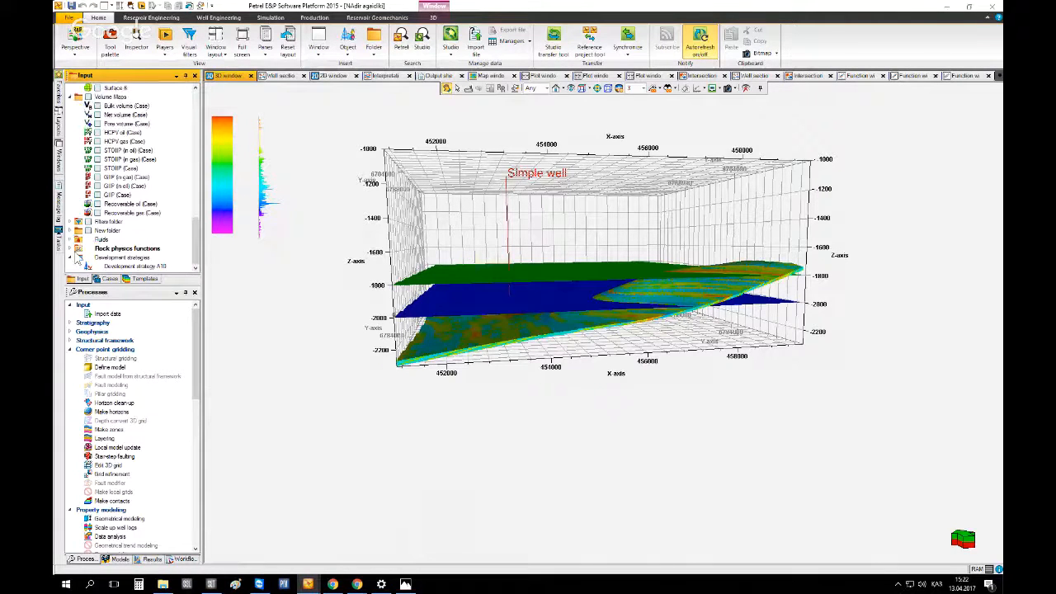
left_click(71, 258)
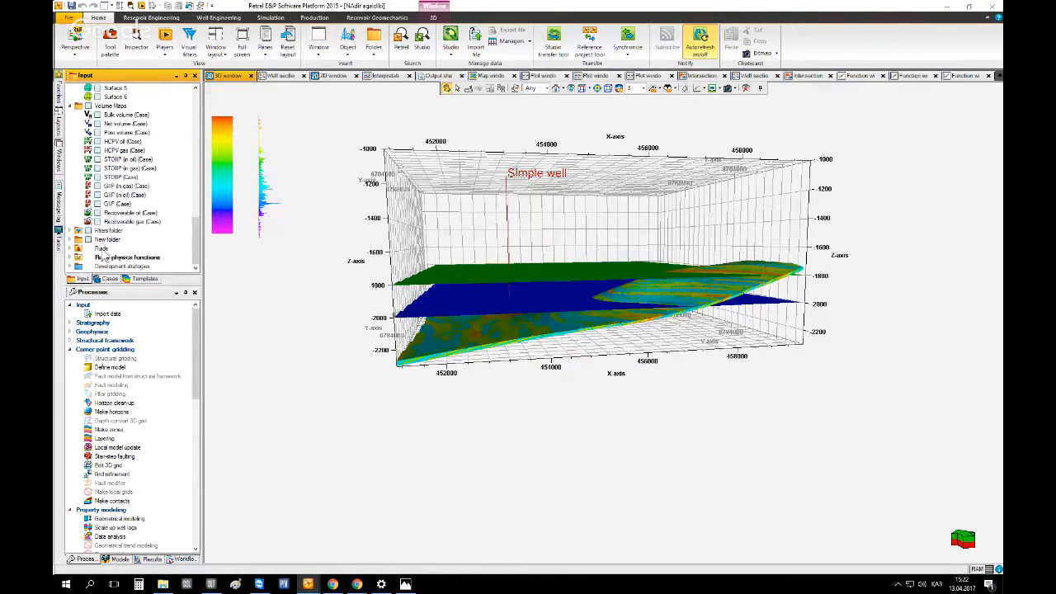
left_click(102, 250)
left_click(107, 266, "shift")
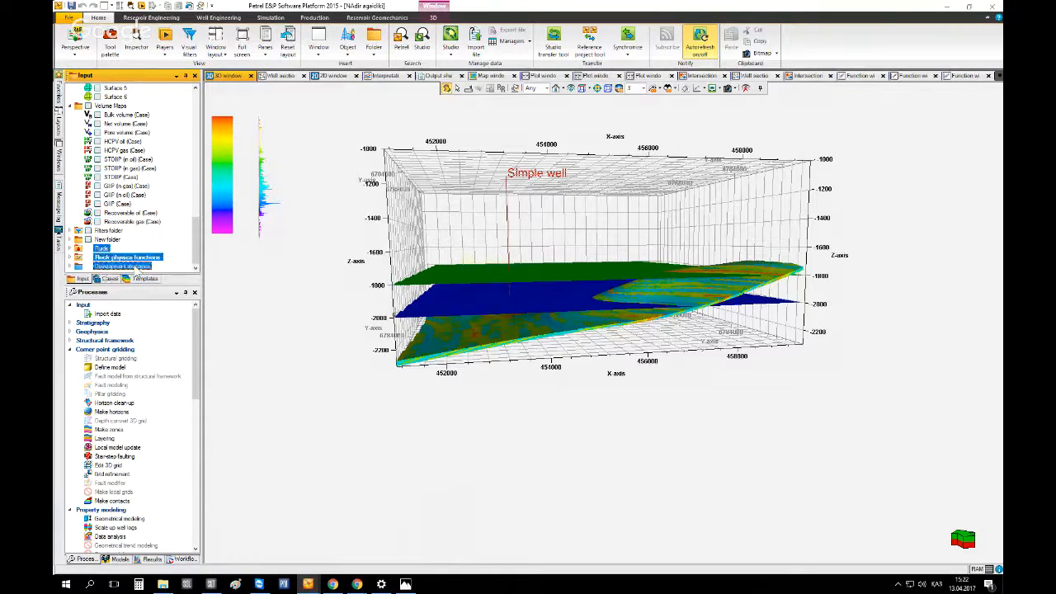
key("Delete")
key("Return")
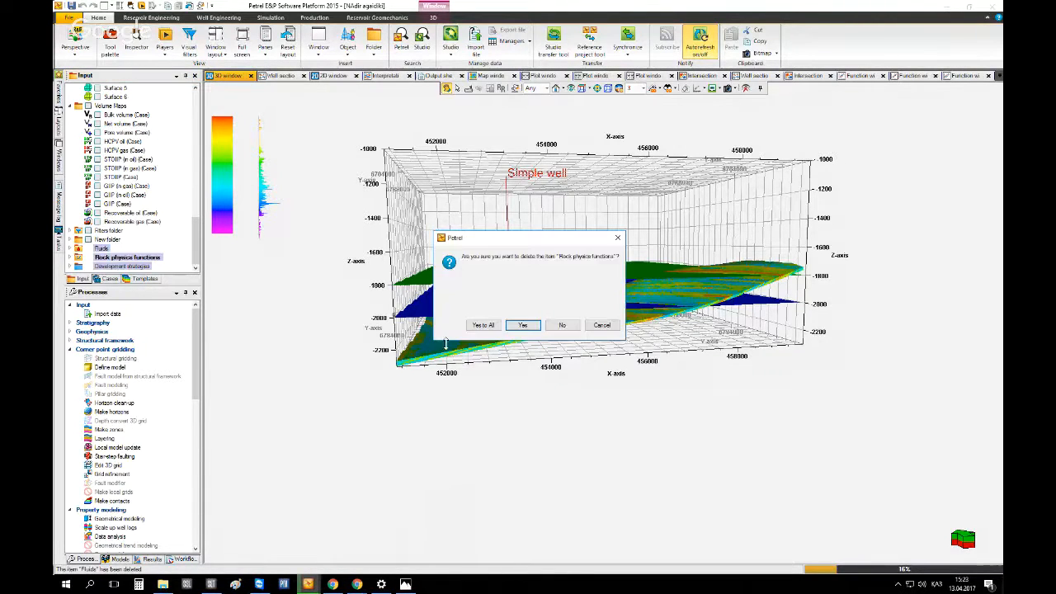
left_click(481, 326)
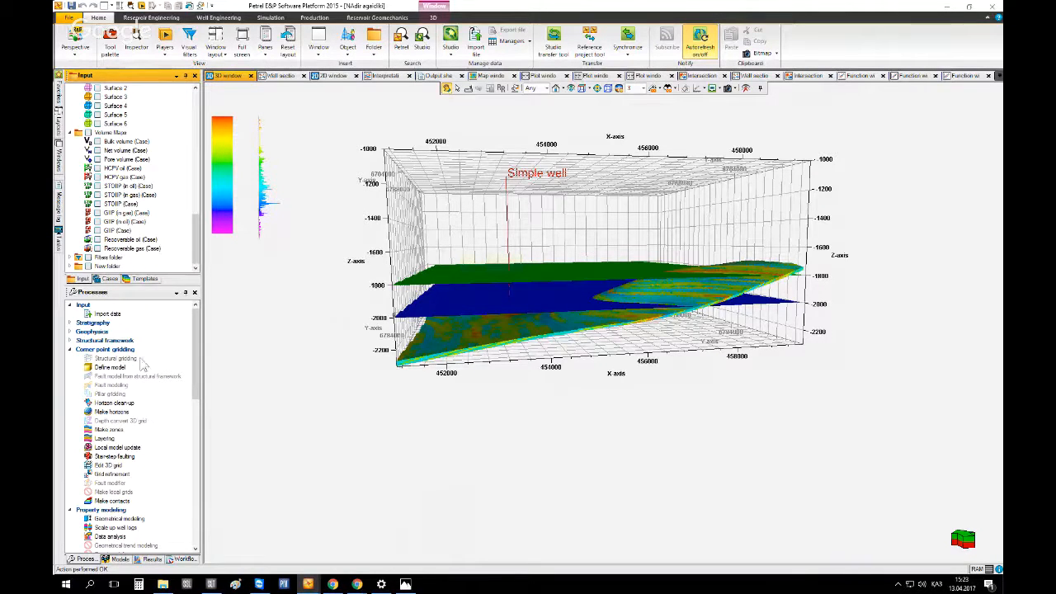
Collapse the gridding and property modeling processes, expand Simulation, and open Make fluid model
left_click(71, 356)
left_click(69, 350)
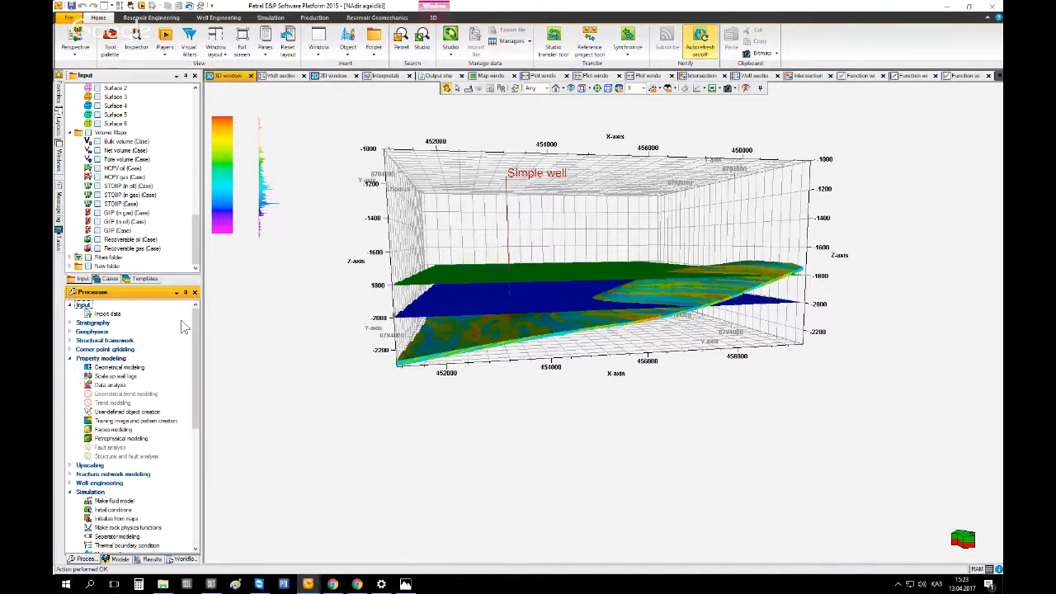
left_click(70, 359)
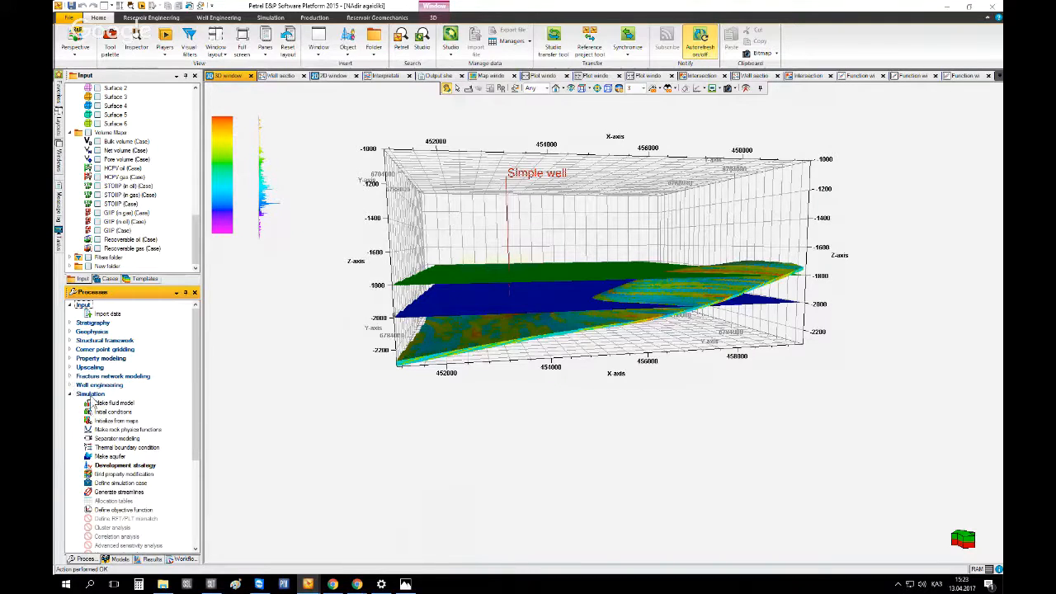
double_click(82, 394)
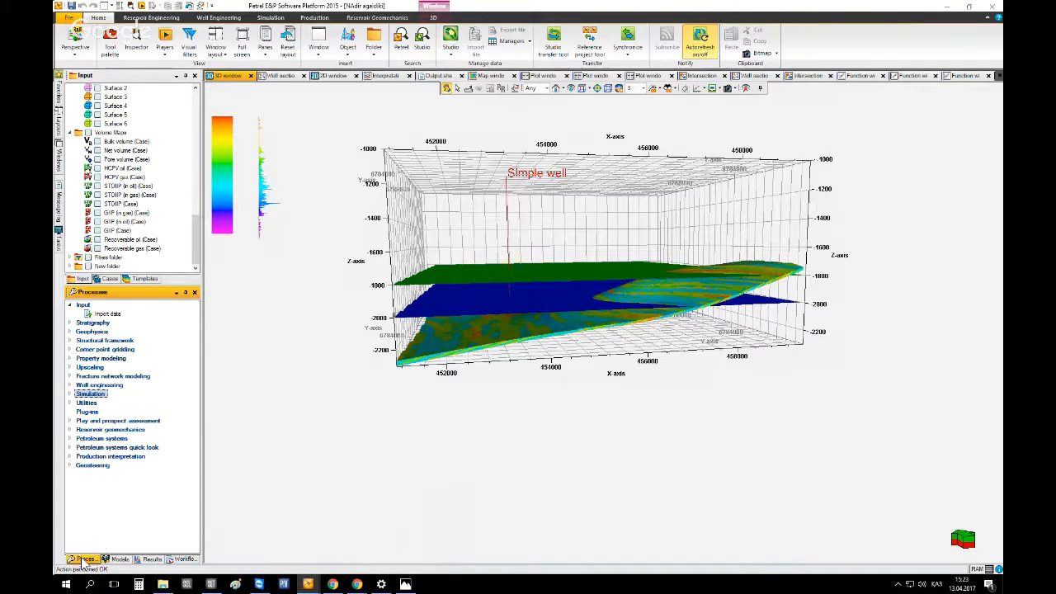
left_click(70, 394)
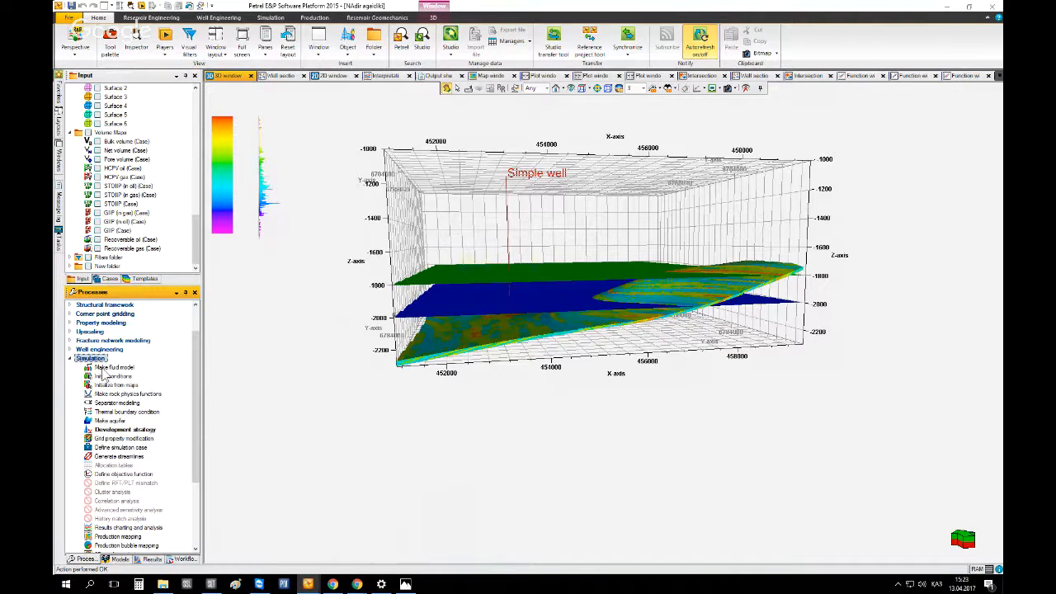
left_click(100, 367)
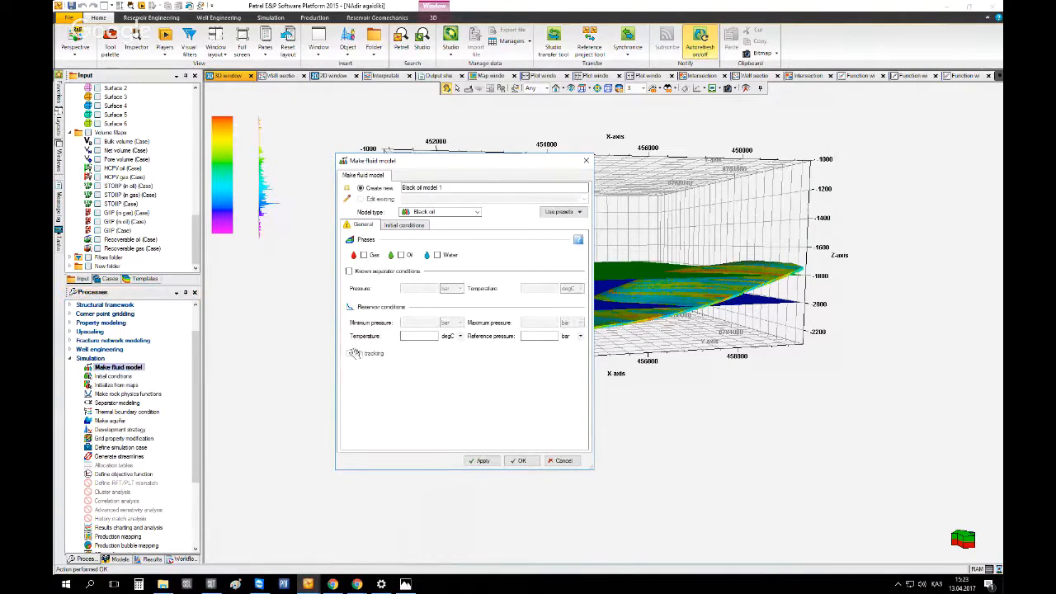
Reposition the Make fluid model dialog and review the model type options, keeping Black oil
left_click_drag(425, 157, 387, 94)
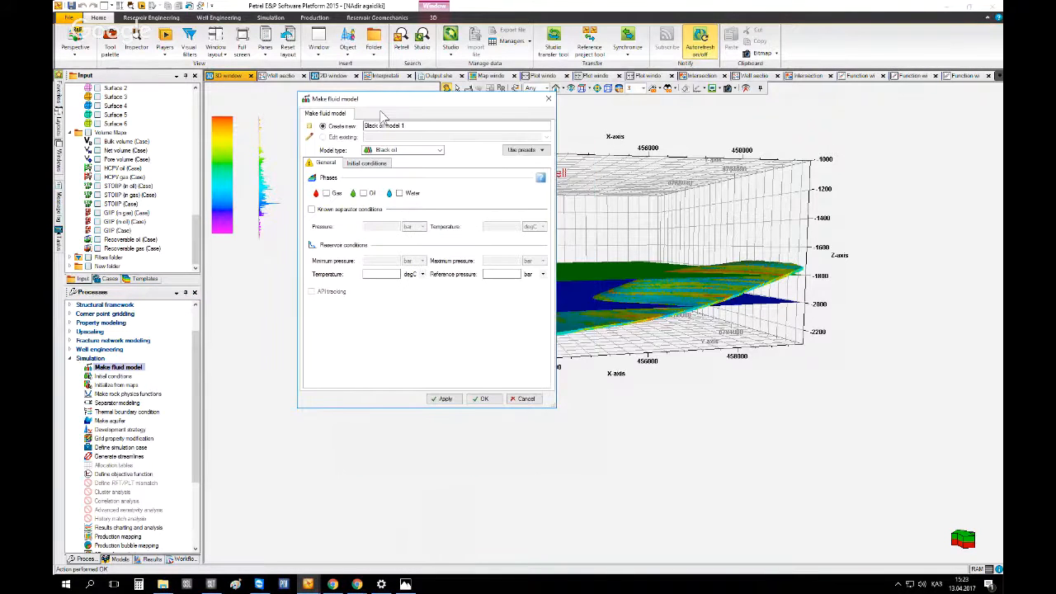
left_click(413, 126)
mouse_move(408, 124)
left_mouse_down()
mouse_move(366, 124)
mouse_move(412, 122)
left_mouse_up()
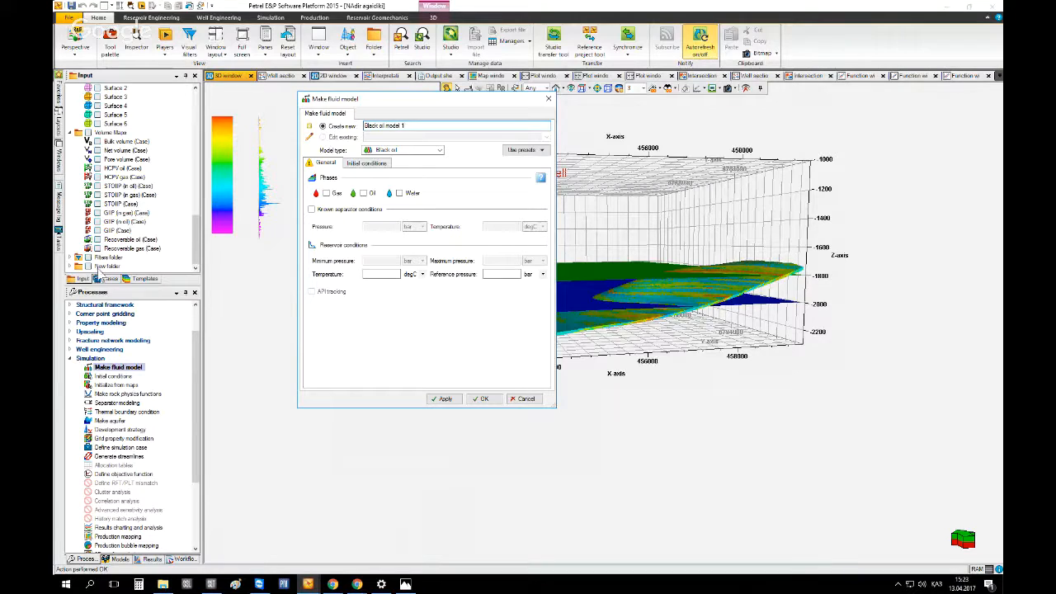
scroll(72, 145, "up", 5)
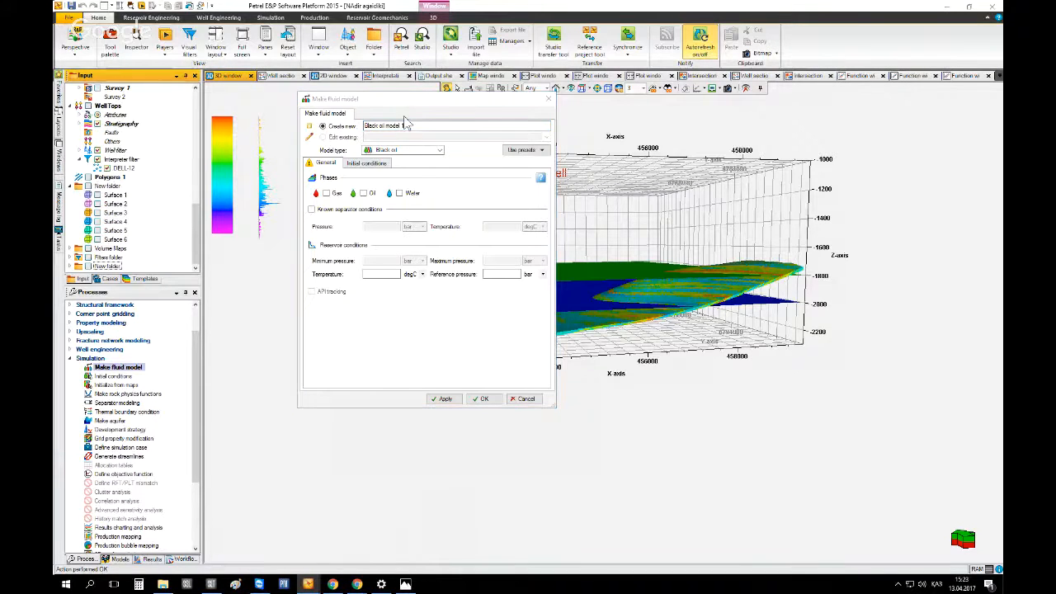
left_click(409, 151)
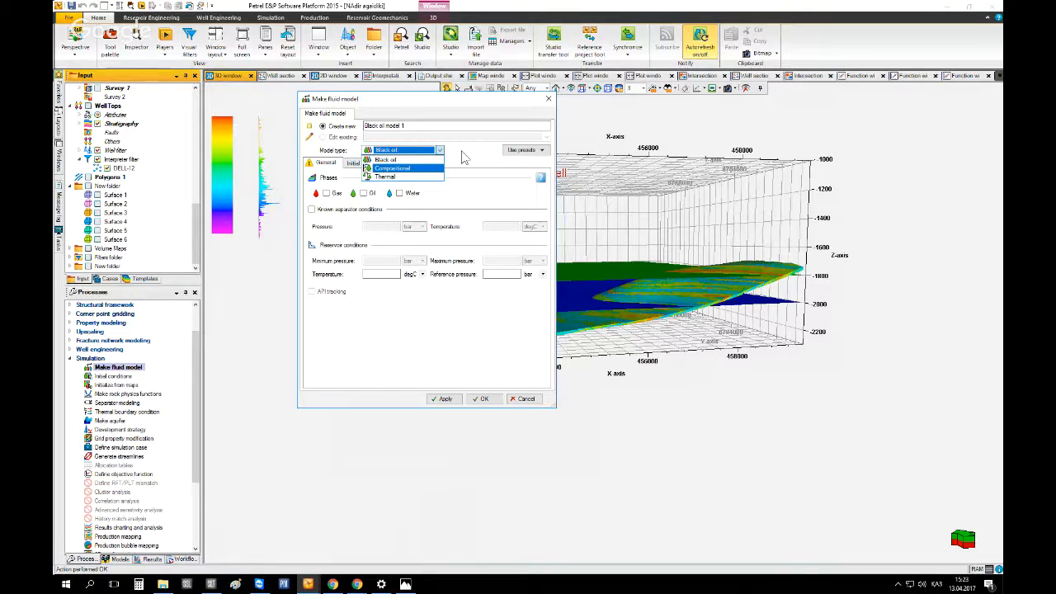
left_click(417, 159)
left_click(401, 150)
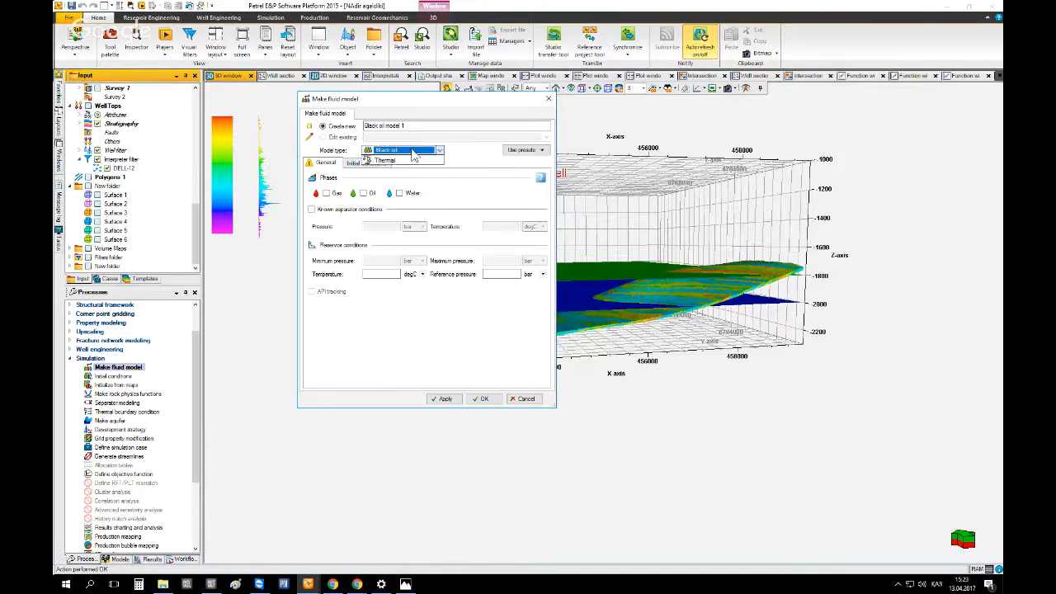
left_click(389, 158)
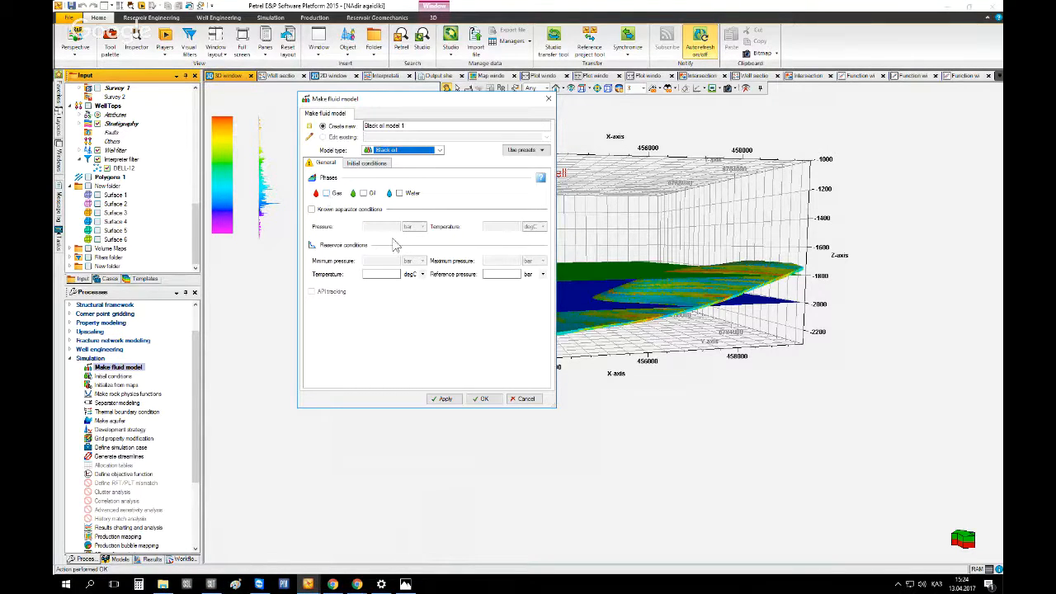
Enable the Gas, Oil and Water phases for the fluid model
left_click(326, 194)
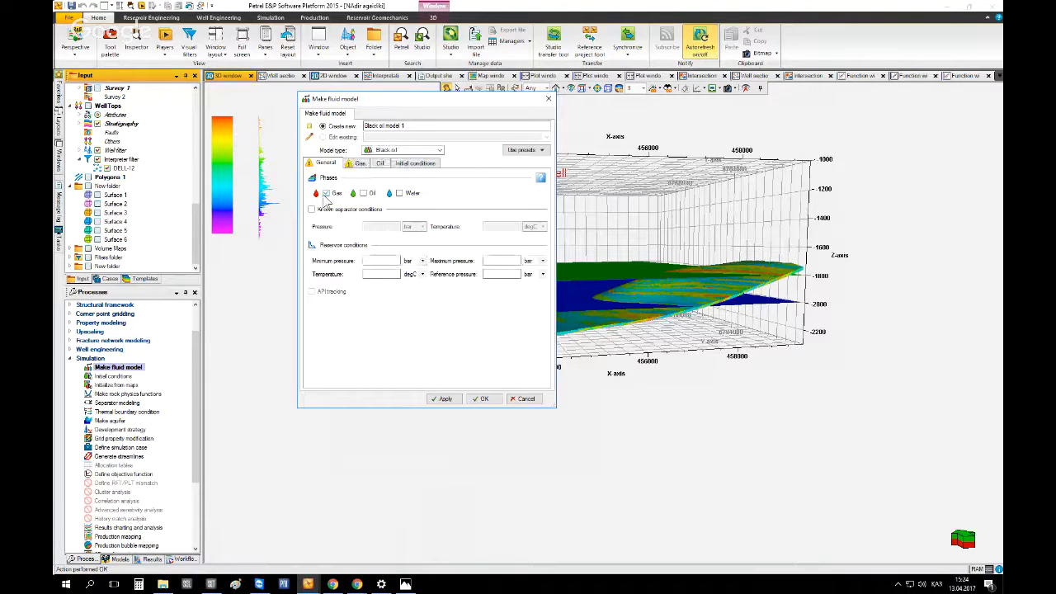
left_click(363, 194)
left_click(399, 194)
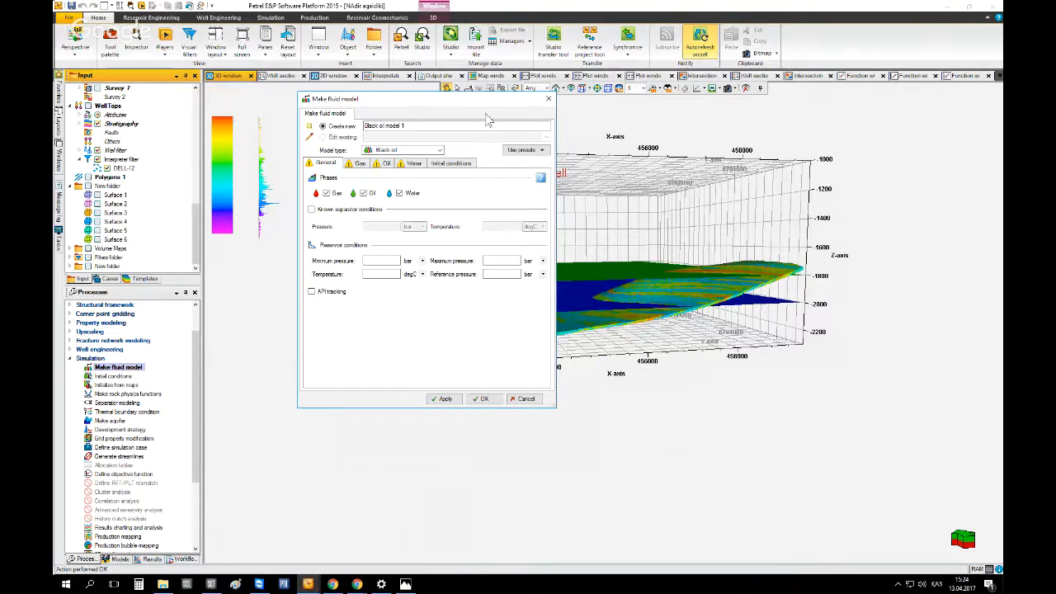
left_click_drag(482, 99, 279, 160)
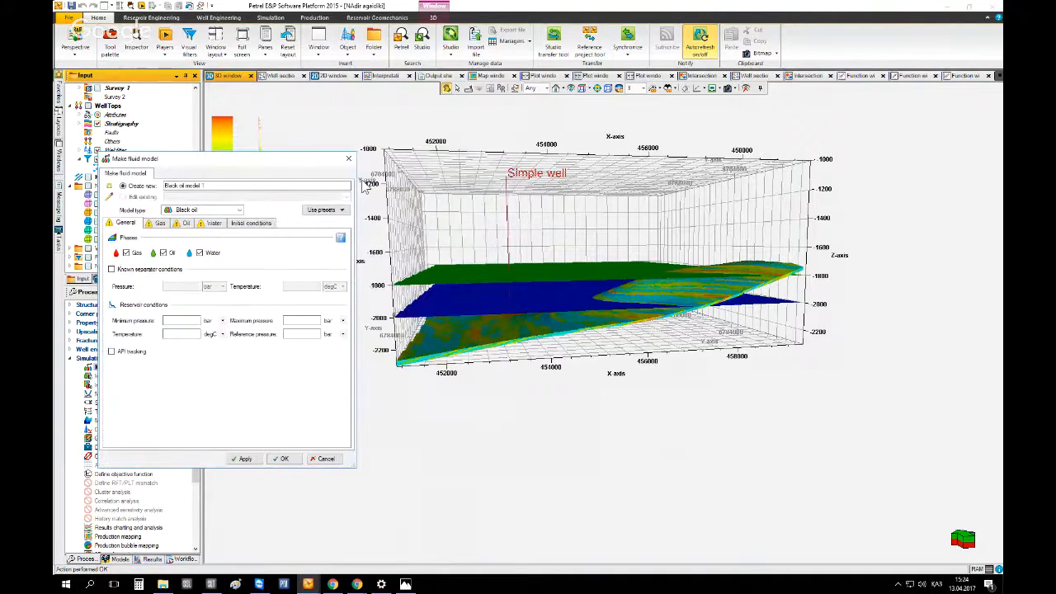
left_click_drag(364, 186, 661, 300)
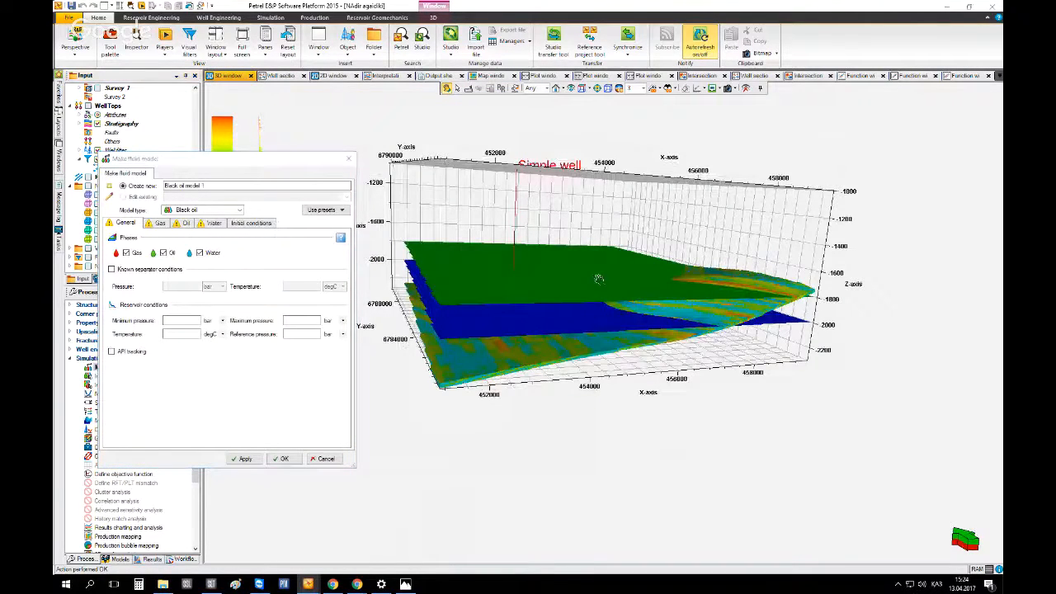
left_click_drag(640, 311, 722, 279)
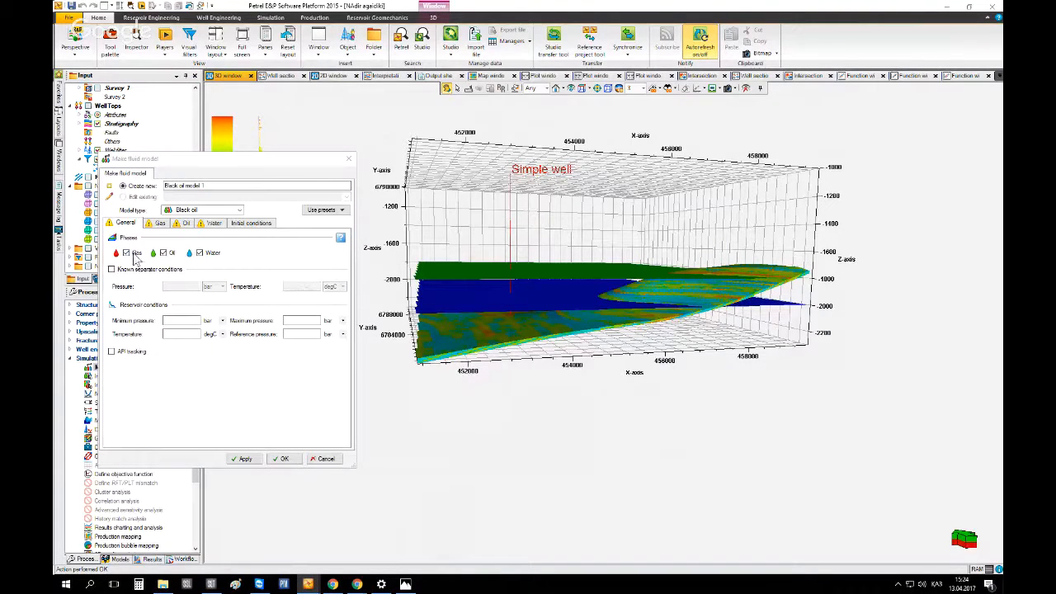
left_click_drag(206, 173, 329, 153)
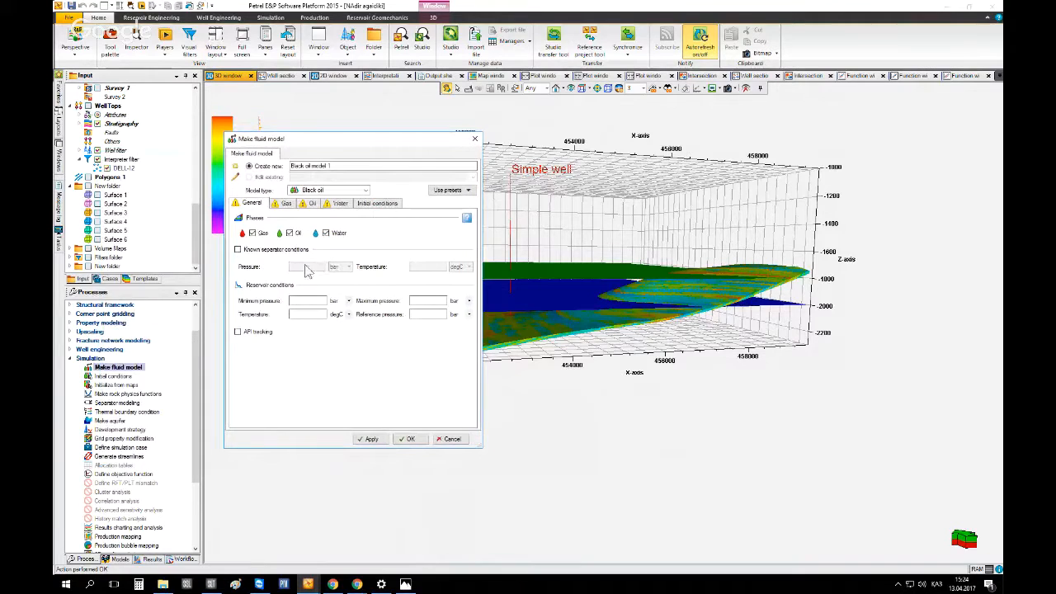
left_click(325, 233)
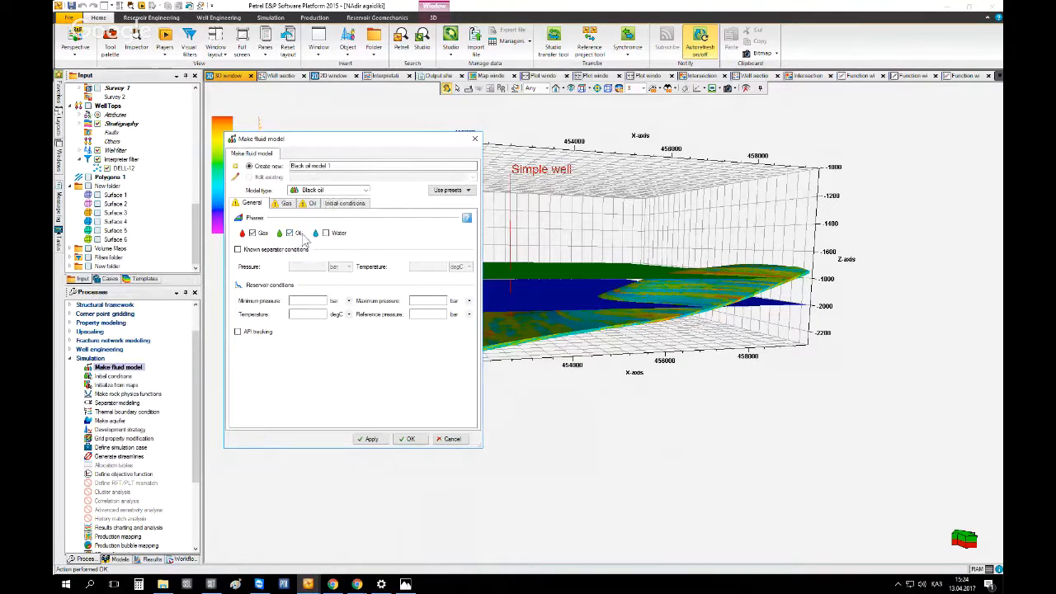
left_click(289, 233)
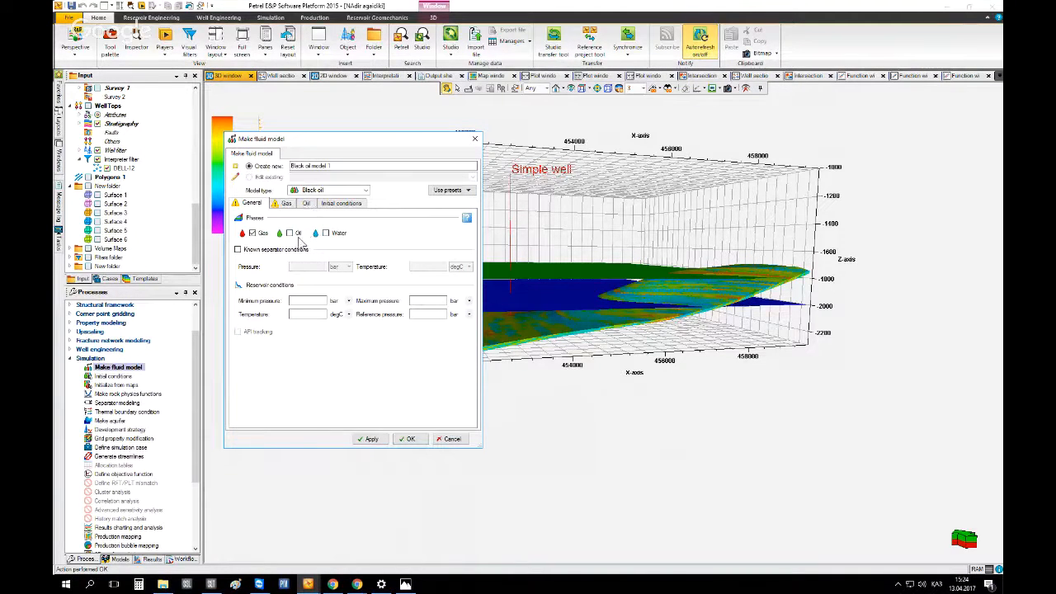
left_click(297, 234)
left_click(326, 234)
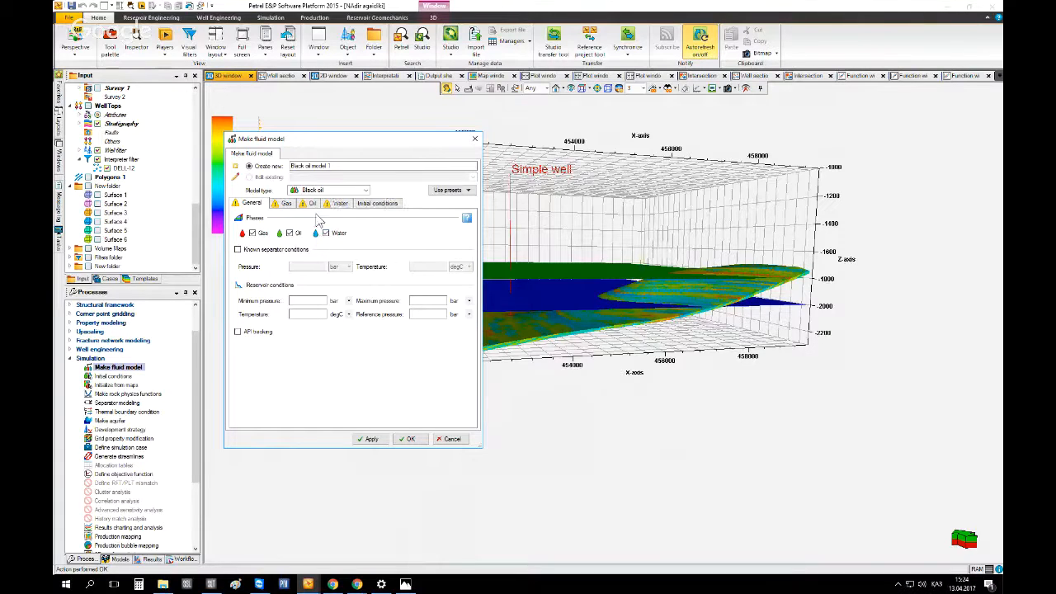
Browse the Gas, Oil, Water and Initial conditions tabs before returning to General
left_click(284, 204)
left_click(311, 204)
left_click(338, 204)
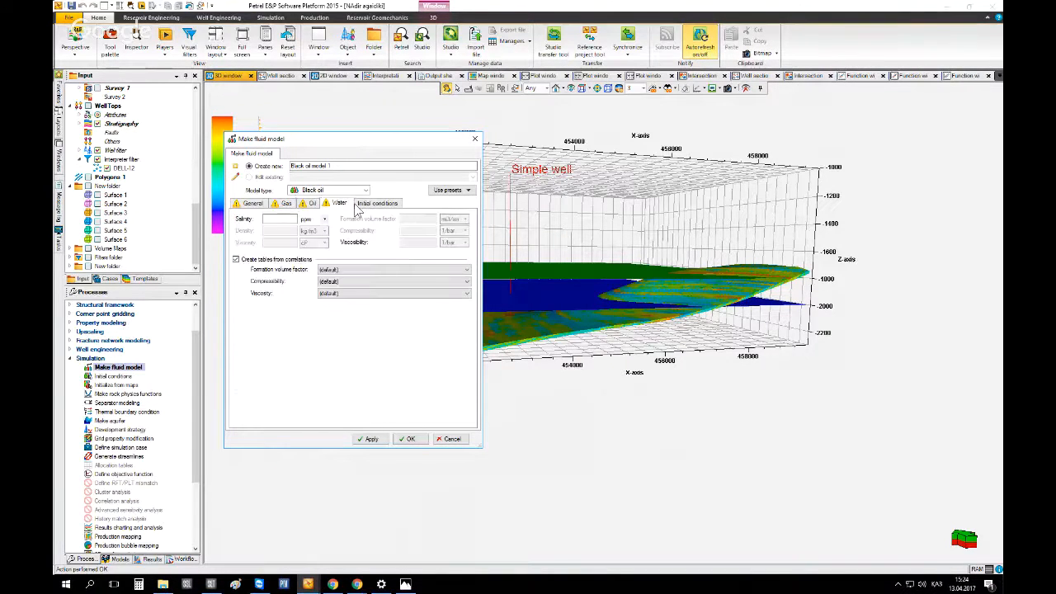
left_click(376, 204)
left_click(251, 204)
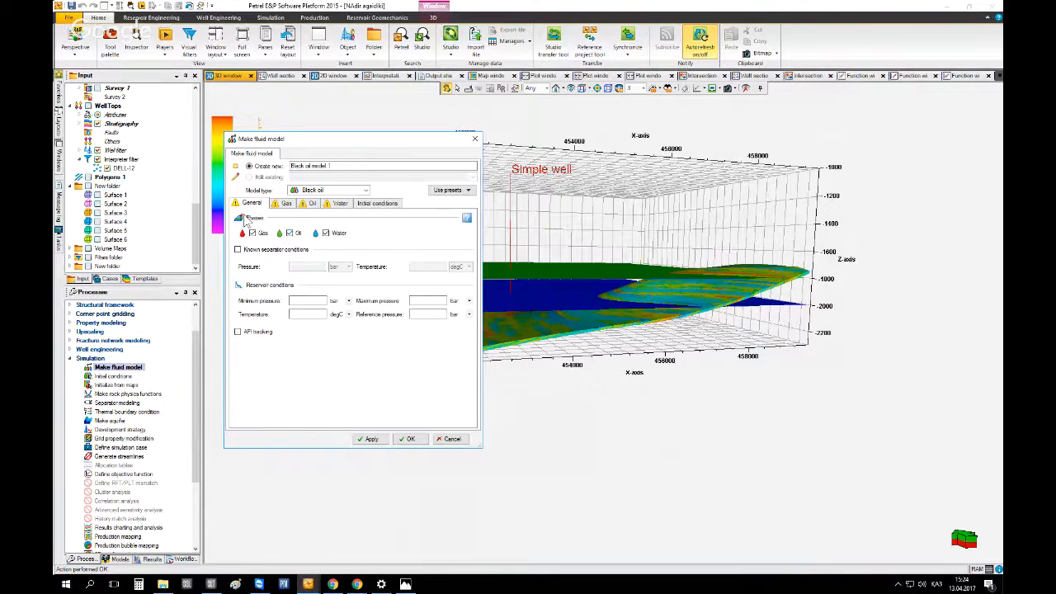
Inspect the reservoir pressure and temperature fields on the General tab and the Gas tab settings
mouse_move(236, 205)
left_click(307, 313)
left_click(417, 301)
left_click(312, 300)
left_click(420, 313)
left_click(285, 204)
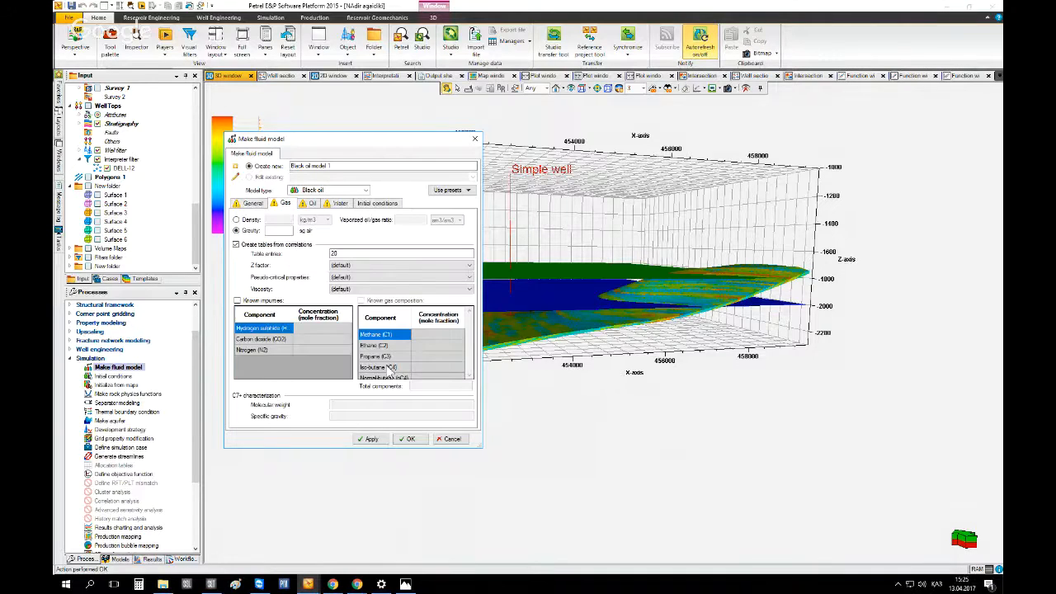
left_click(250, 203)
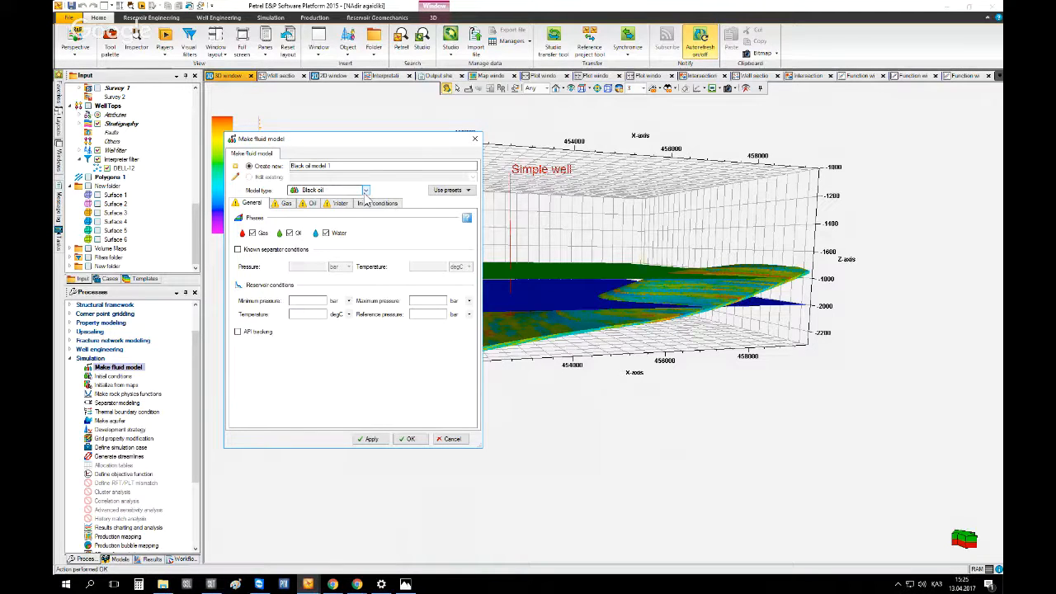
left_click(298, 302)
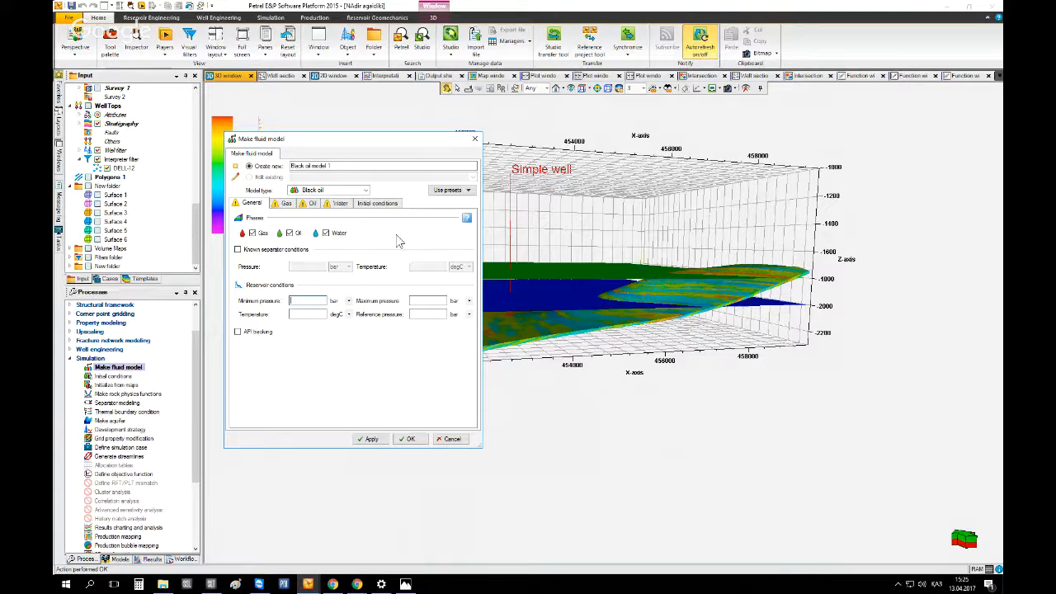
Try the Dead oil and Light oil + gas presets, checking the resulting Gas tab
left_click(438, 191)
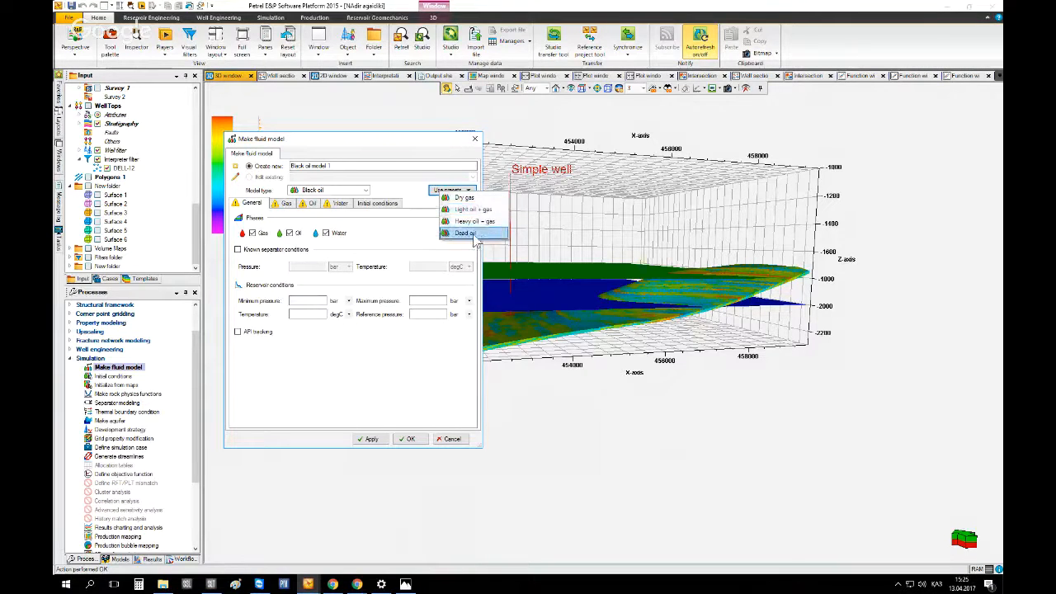
left_click(458, 234)
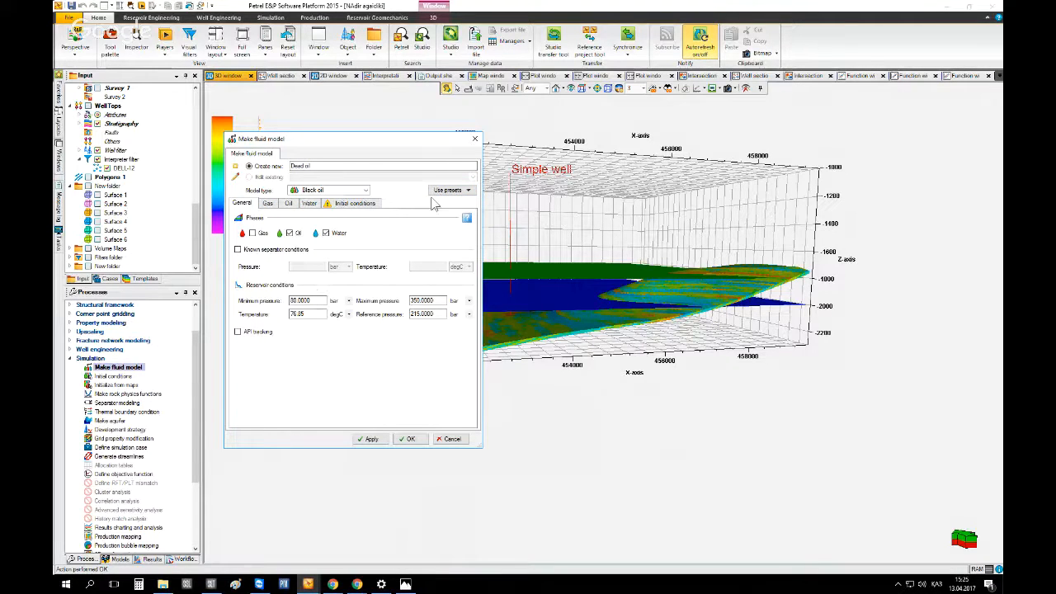
left_click(449, 190)
left_click(459, 214)
left_click(267, 203)
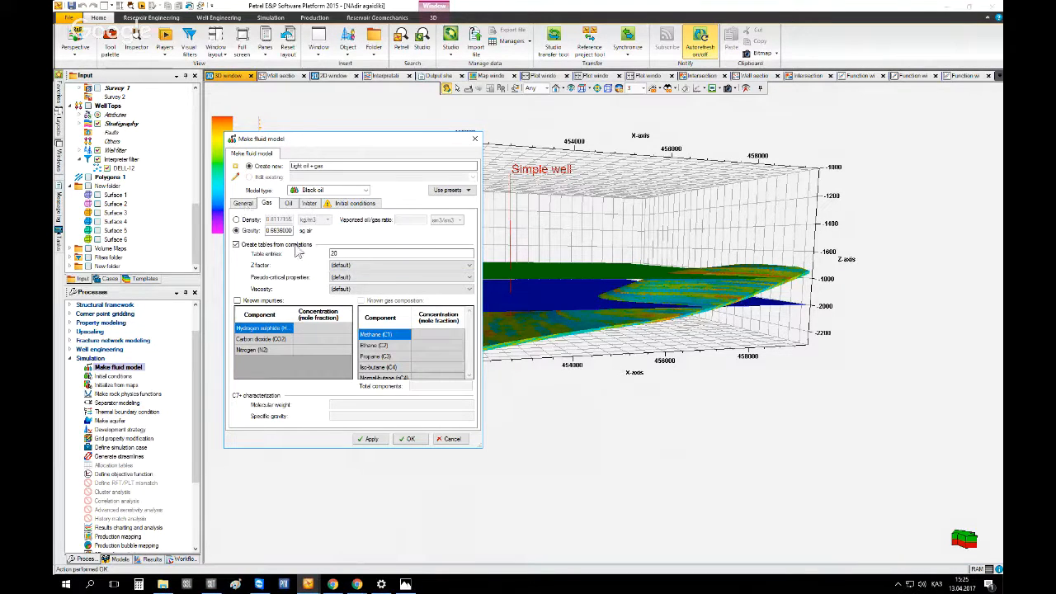
left_click(242, 203)
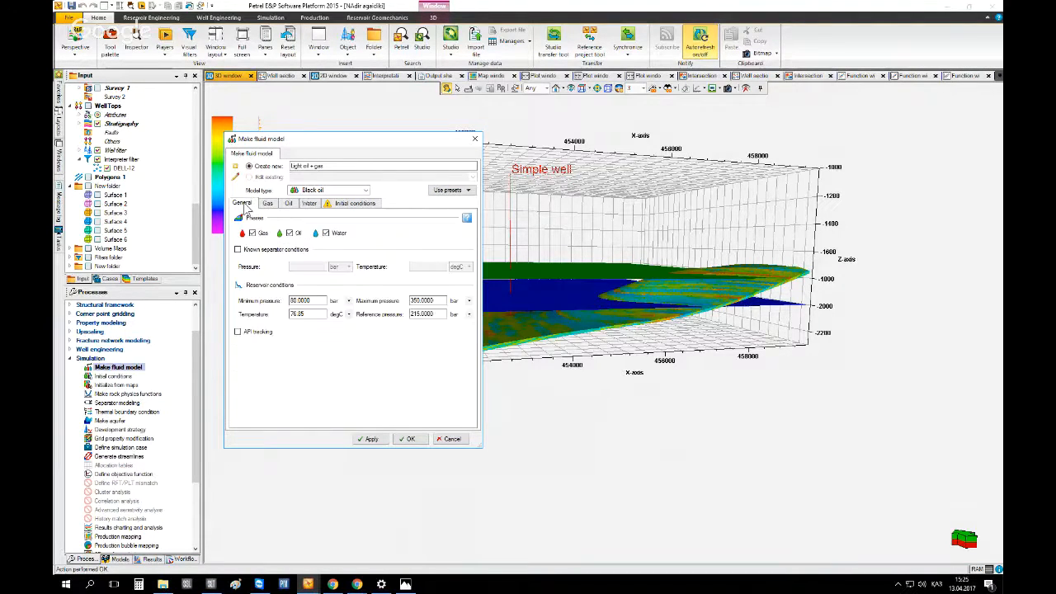
Try the Light oil + gas and Heavy oil + gas presets, comparing the Gas and Oil tabs
left_click(447, 190)
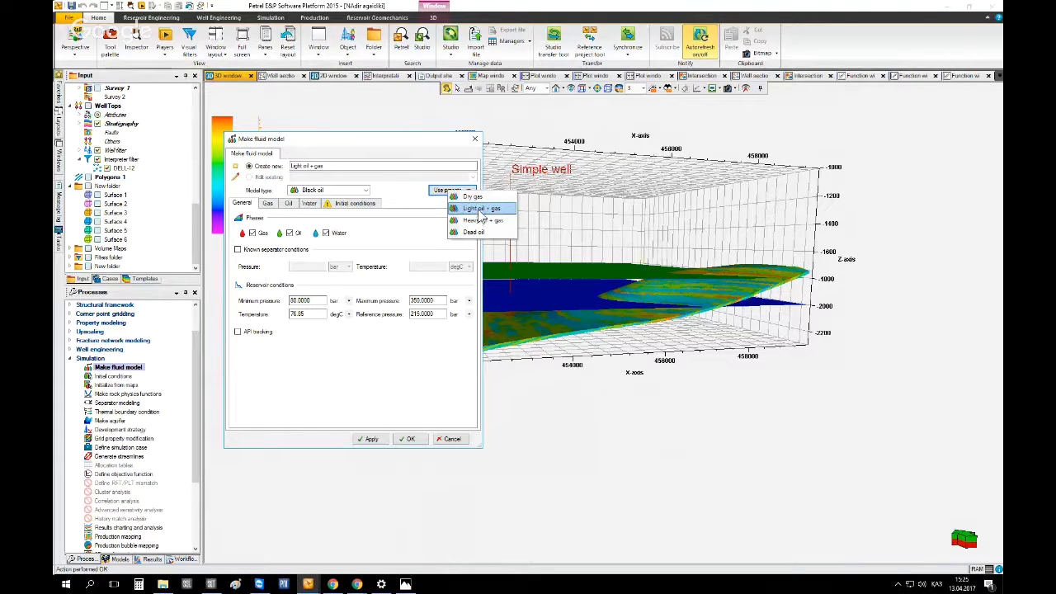
left_click(480, 213)
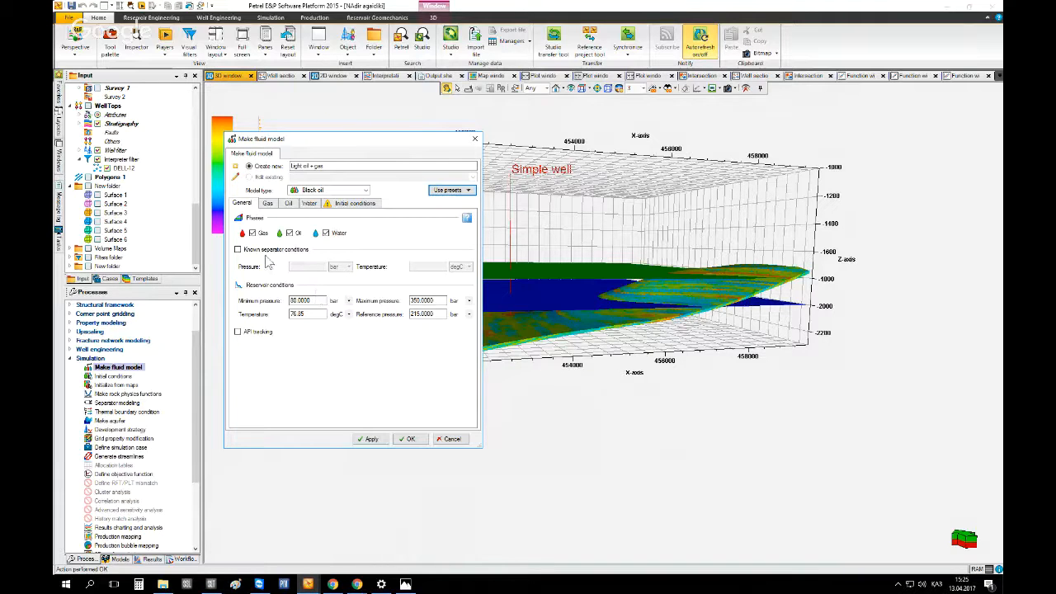
left_click(268, 202)
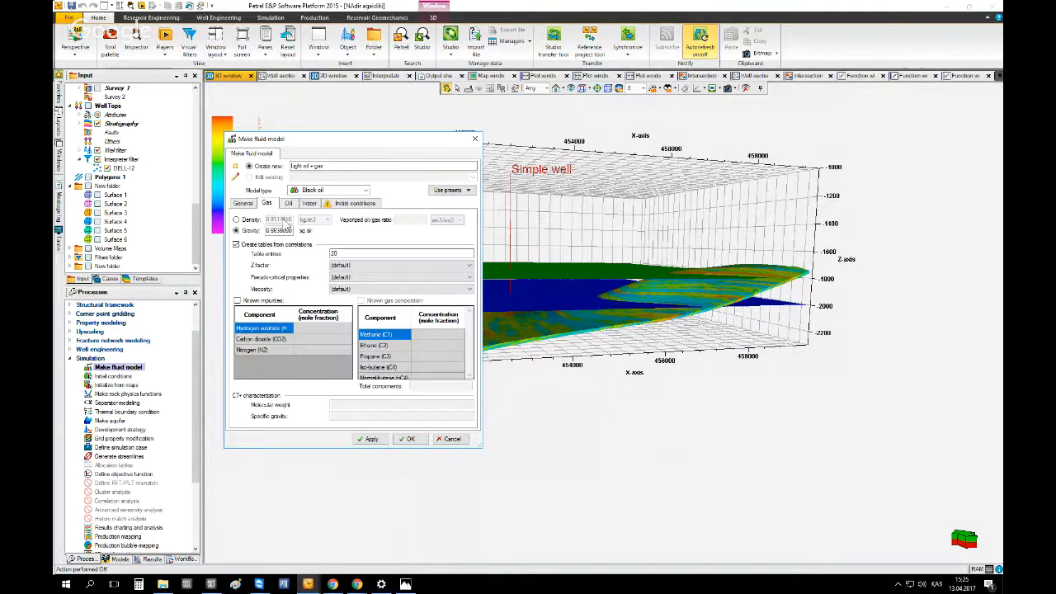
left_click(450, 190)
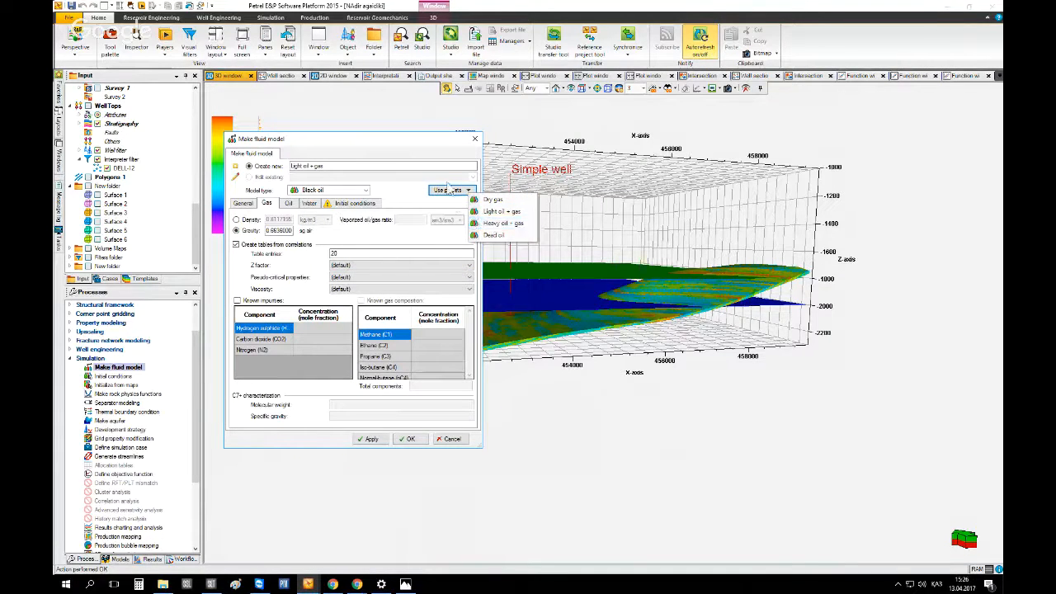
left_click(502, 225)
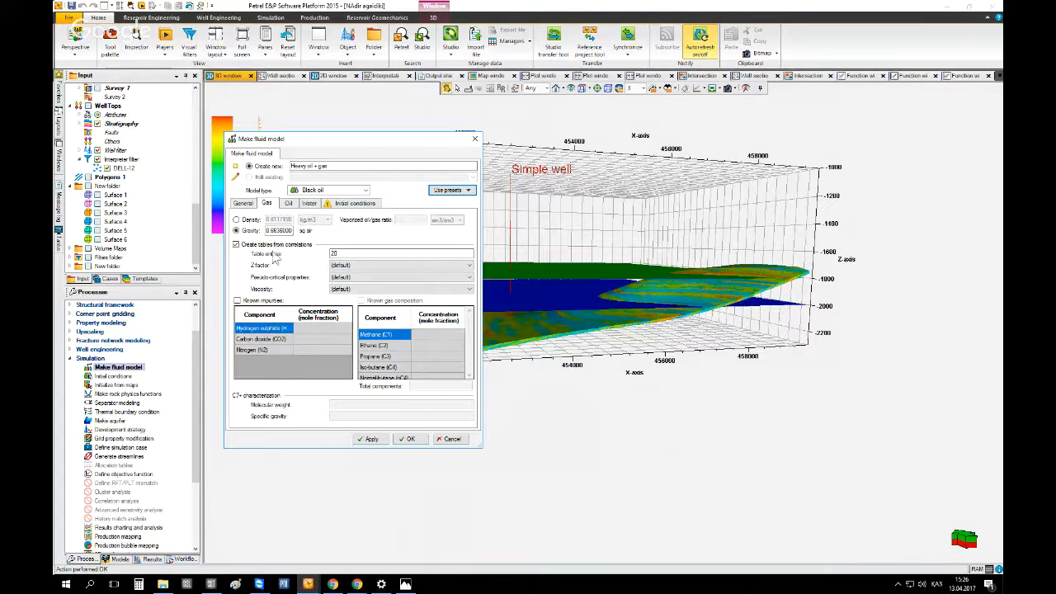
left_click(294, 203)
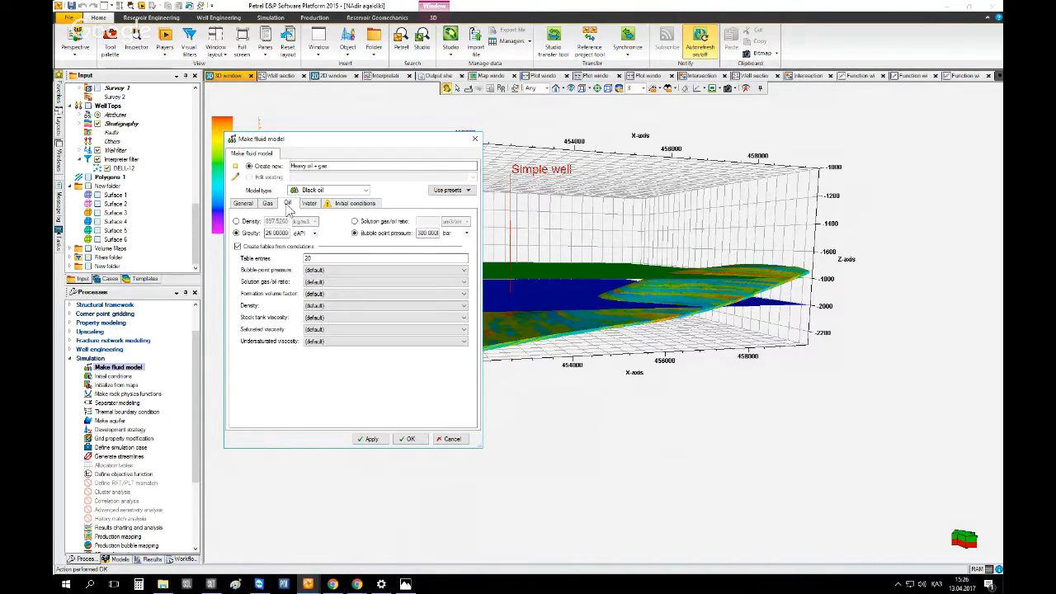
Apply the Light oil + gas preset to the fluid model
left_click(448, 190)
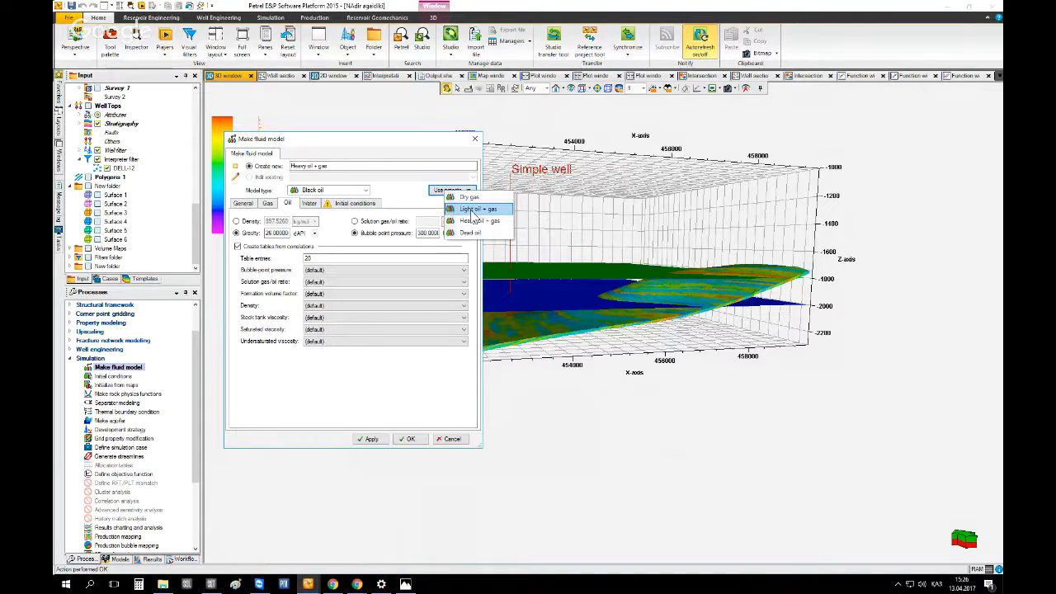
left_click(474, 209)
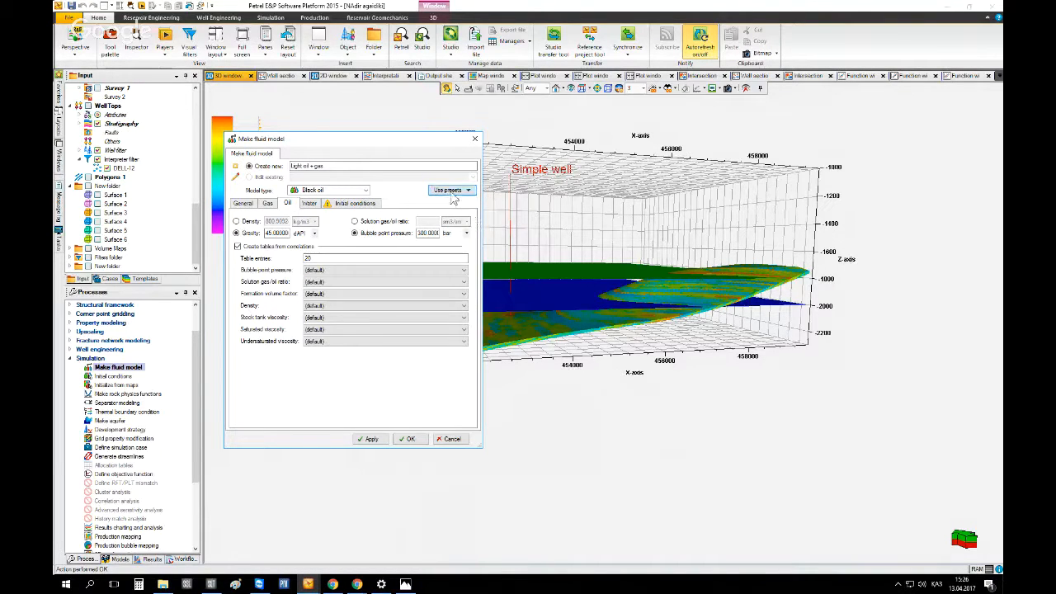
left_click(452, 193)
left_click(400, 201)
On the Oil tab, set the bubble point pressure to 300 bar
left_click(237, 245)
left_click(355, 233)
double_click(418, 232)
type("300")
Review the Water and Initial conditions tabs, then switch the lower pane to the Models tree
left_click(310, 205)
left_click(346, 204)
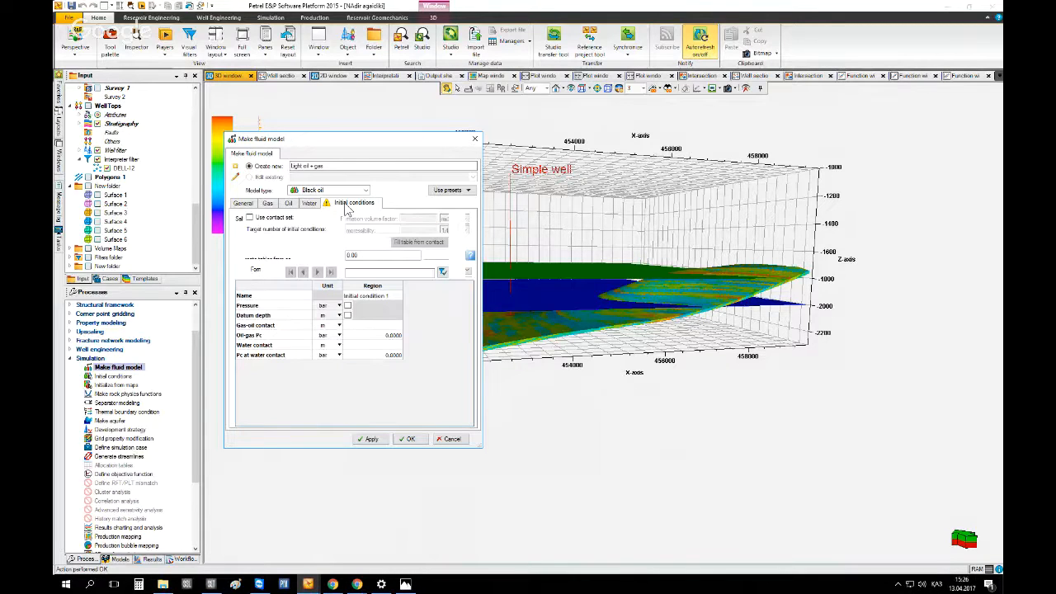
mouse_move(329, 213)
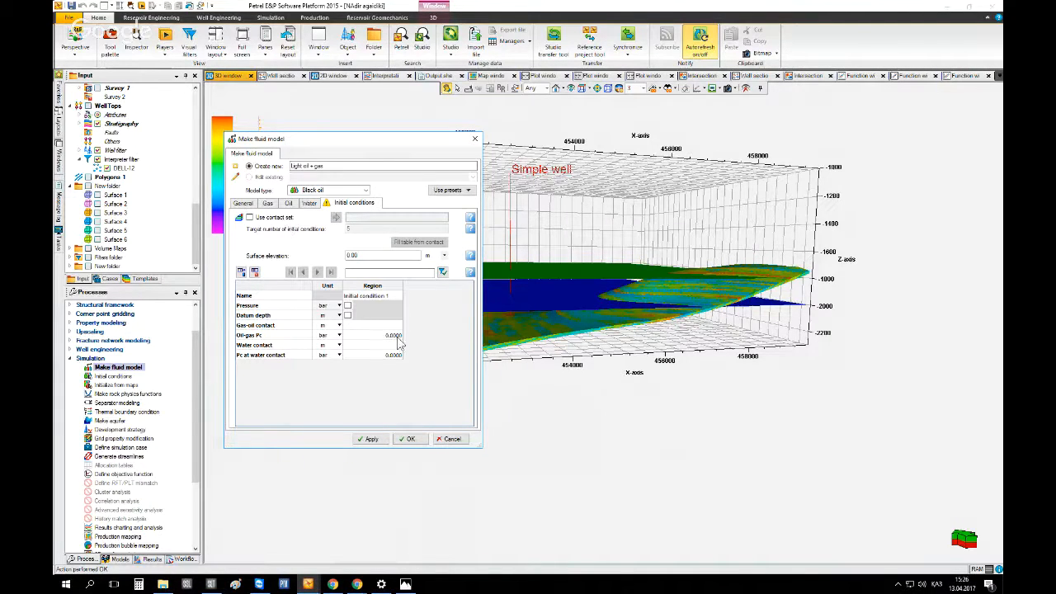
left_click(196, 236)
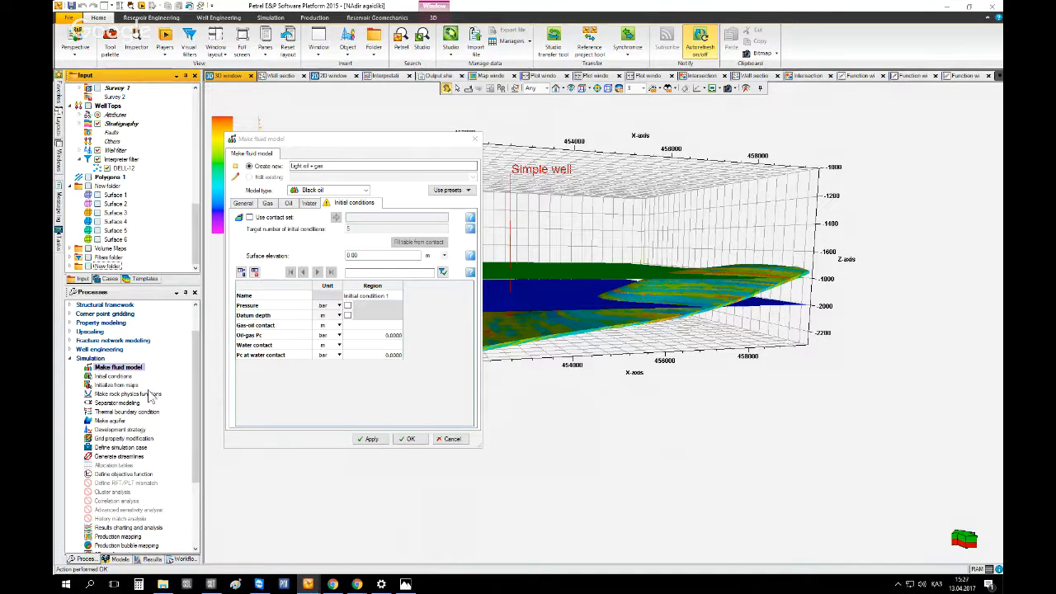
left_click(120, 560)
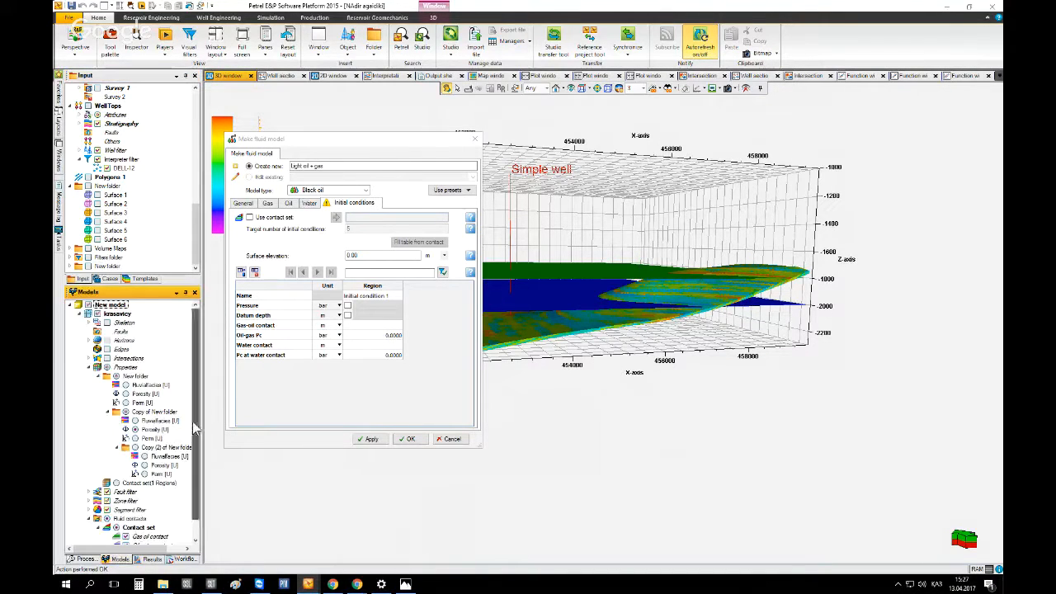
Use the Contact set for the fluid model's initial conditions, fill the table from the contact, and create the fluid model
scroll(193, 437, "down", 2)
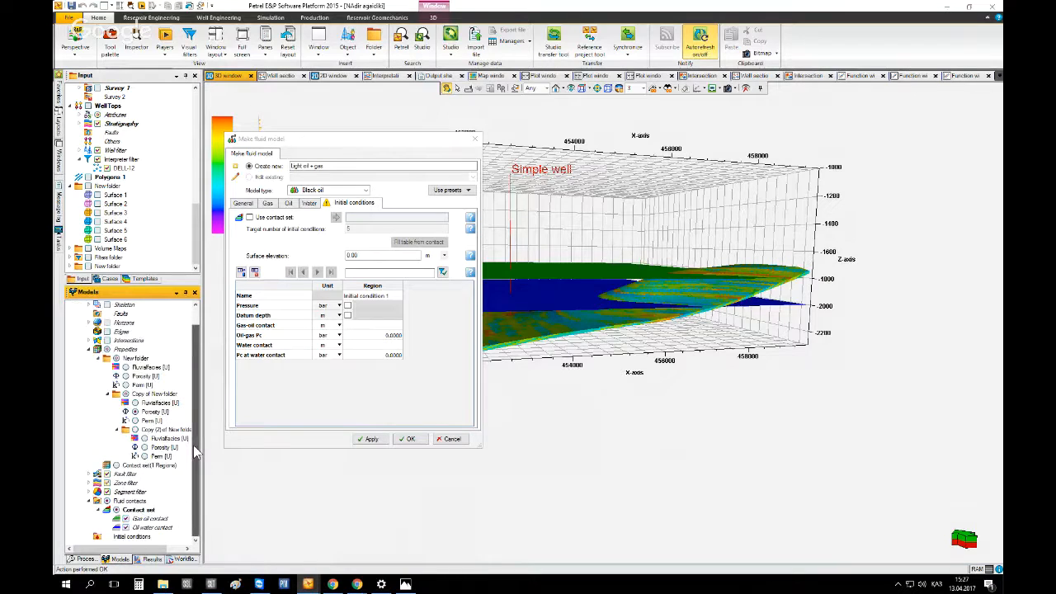
left_click(137, 511)
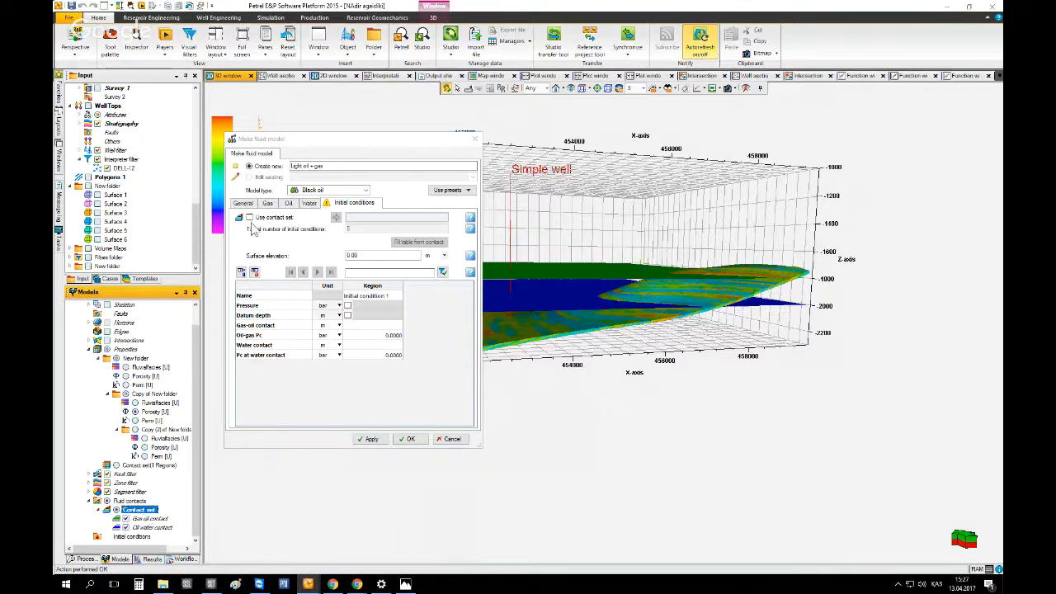
left_click(335, 218)
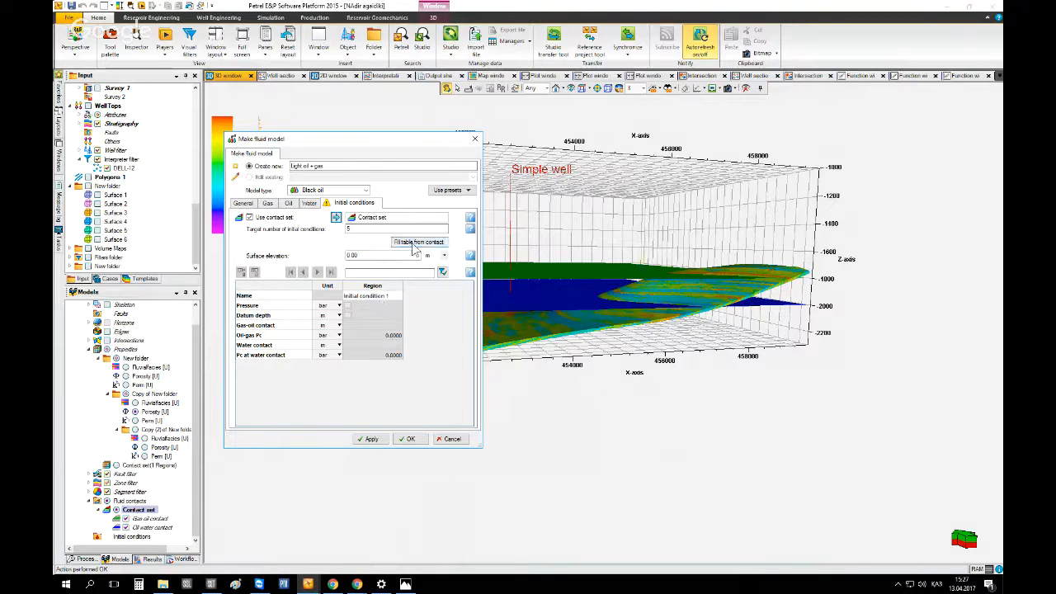
left_click(418, 241)
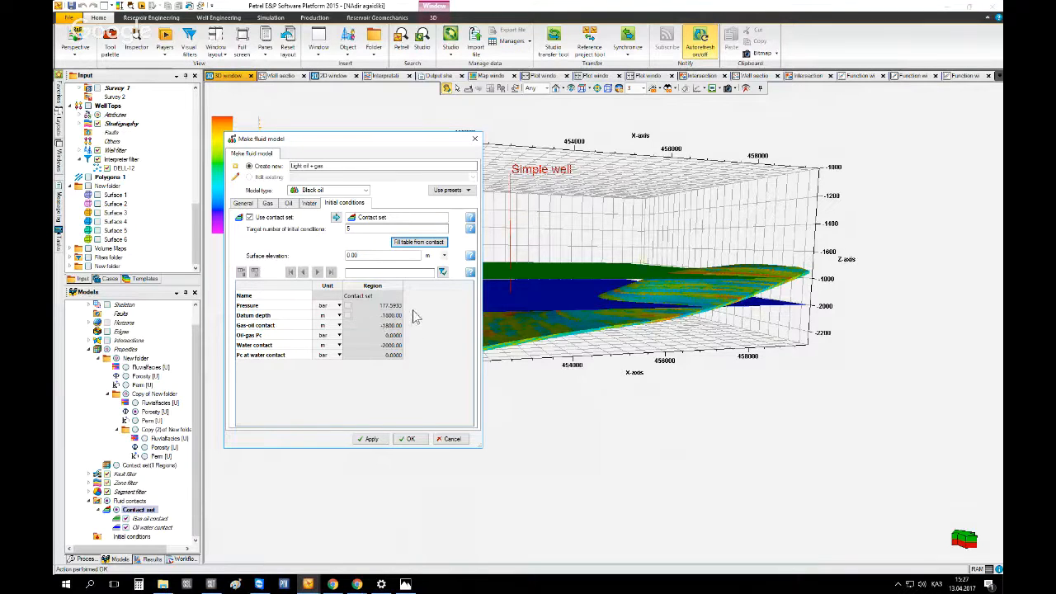
left_click(438, 245)
left_click(410, 439)
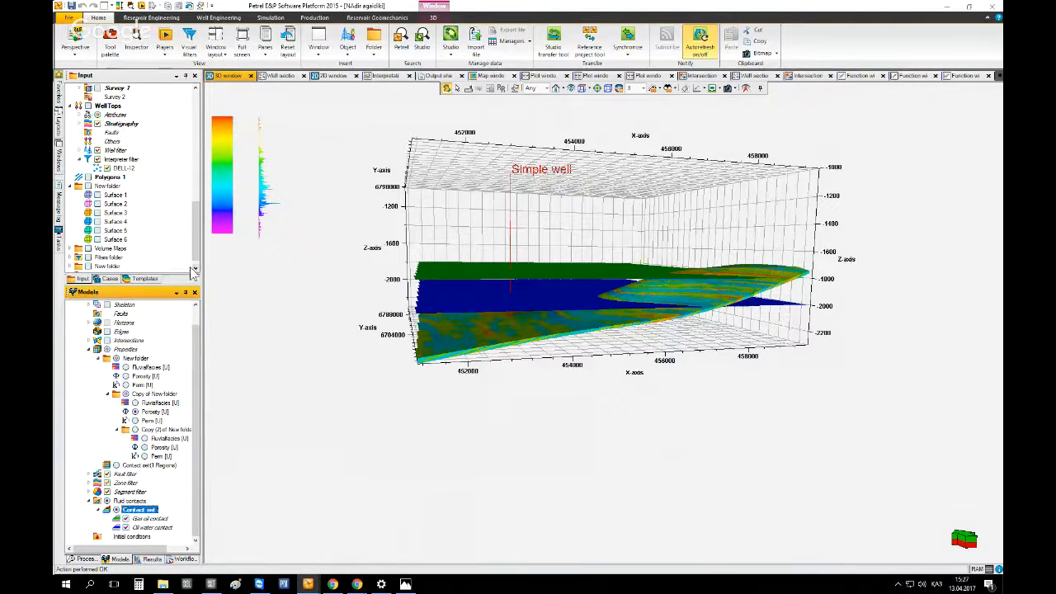
Expand the new Light oil + gas fluid in the Input tree and examine its gas, oil, water and contact set properties
left_click(195, 268)
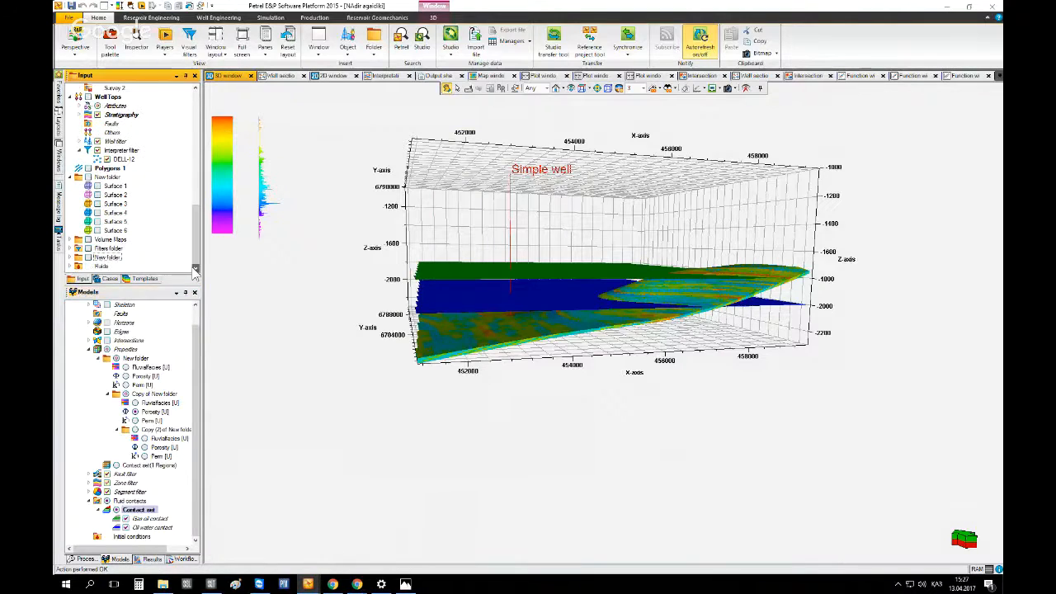
left_click(79, 266)
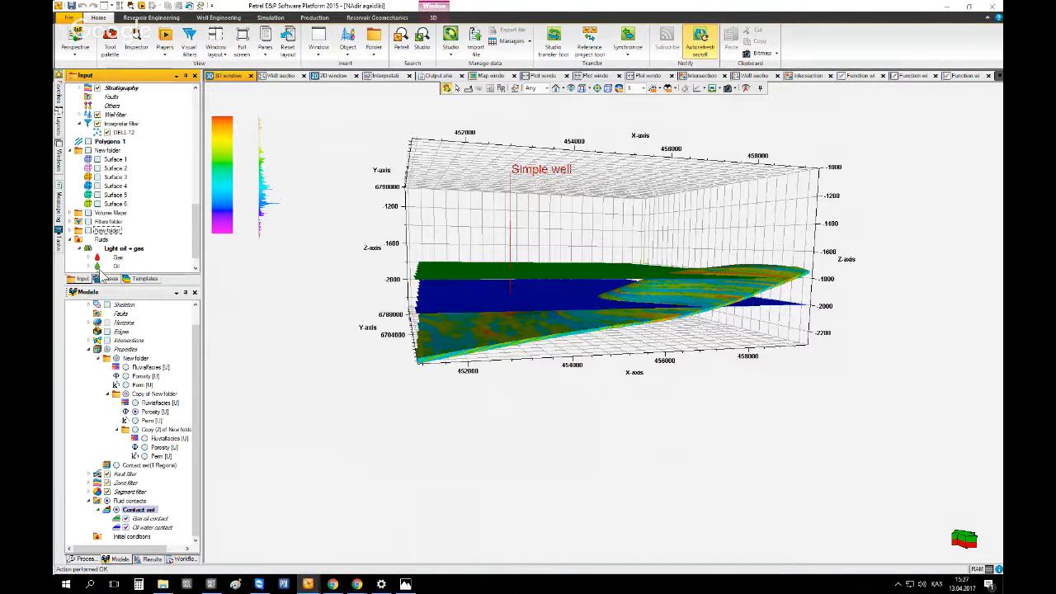
left_click(88, 258)
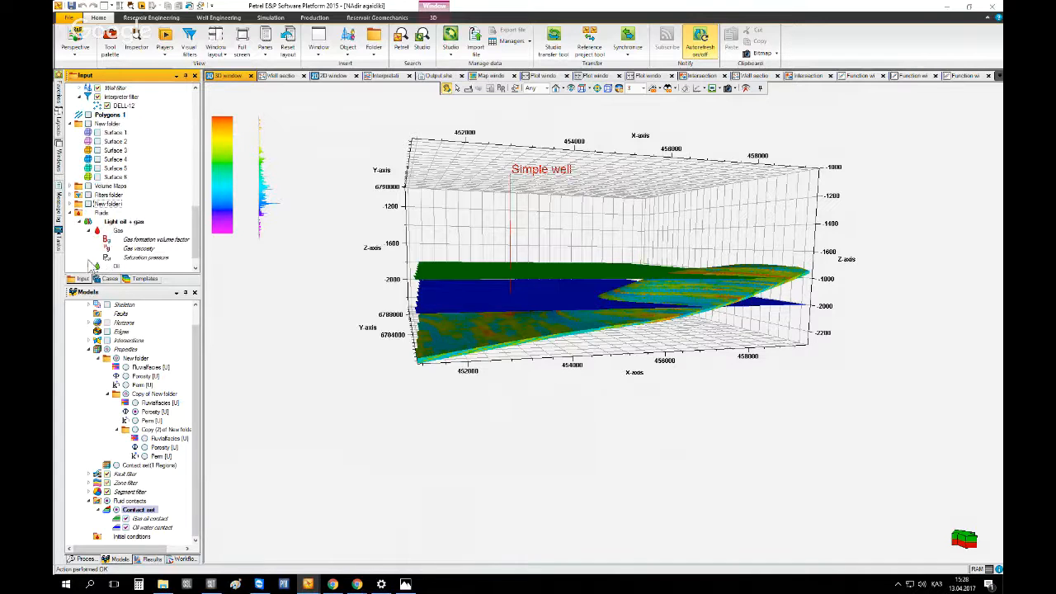
scroll(107, 249, "down", 1)
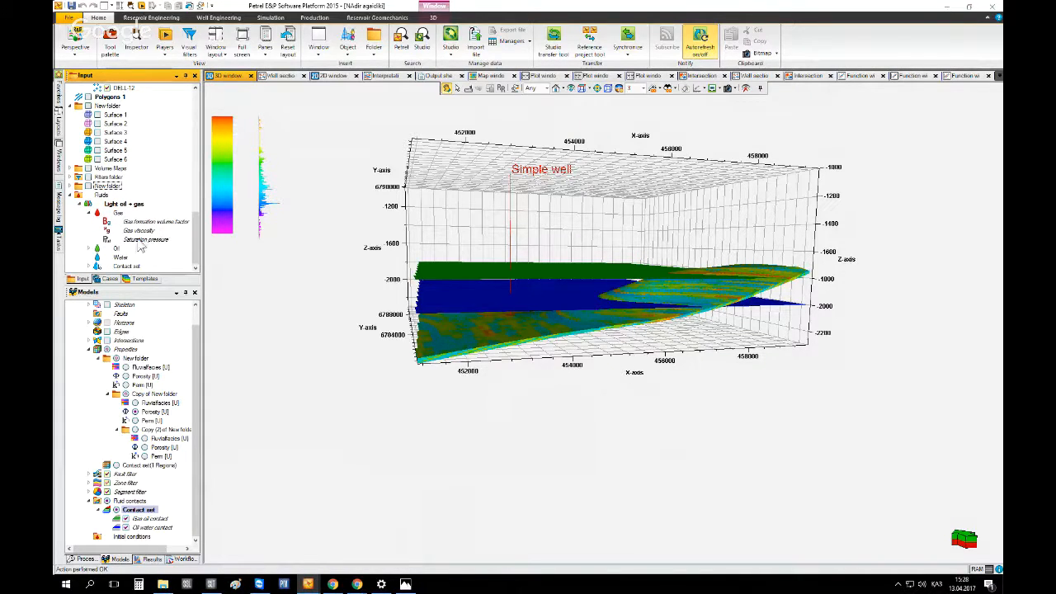
left_click(90, 248)
scroll(115, 257, "down", 1)
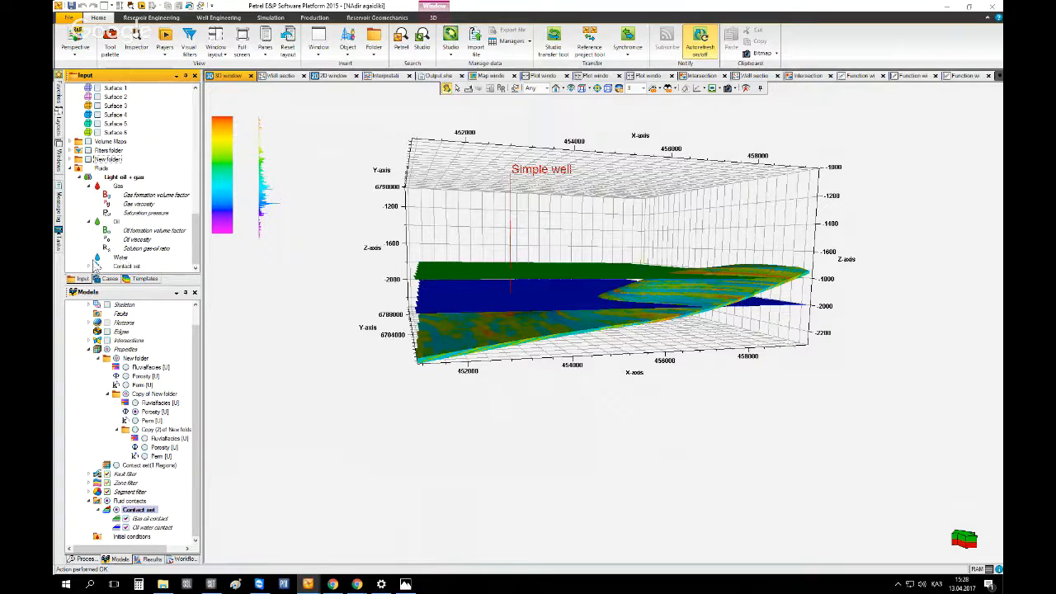
left_click(119, 258)
left_click(89, 266)
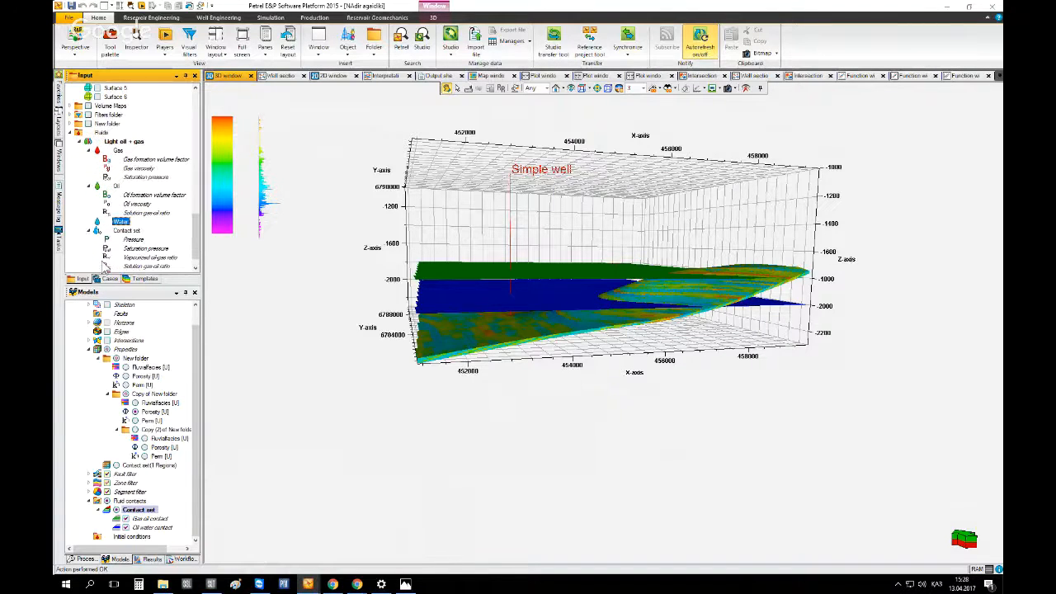
left_click(132, 239)
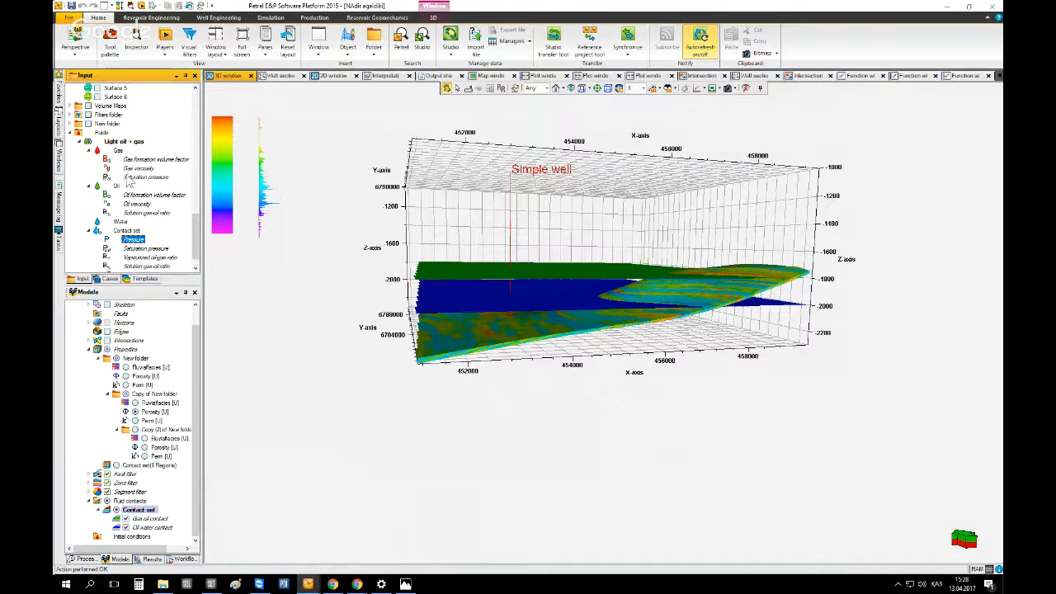
scroll(98, 230, "up", 5)
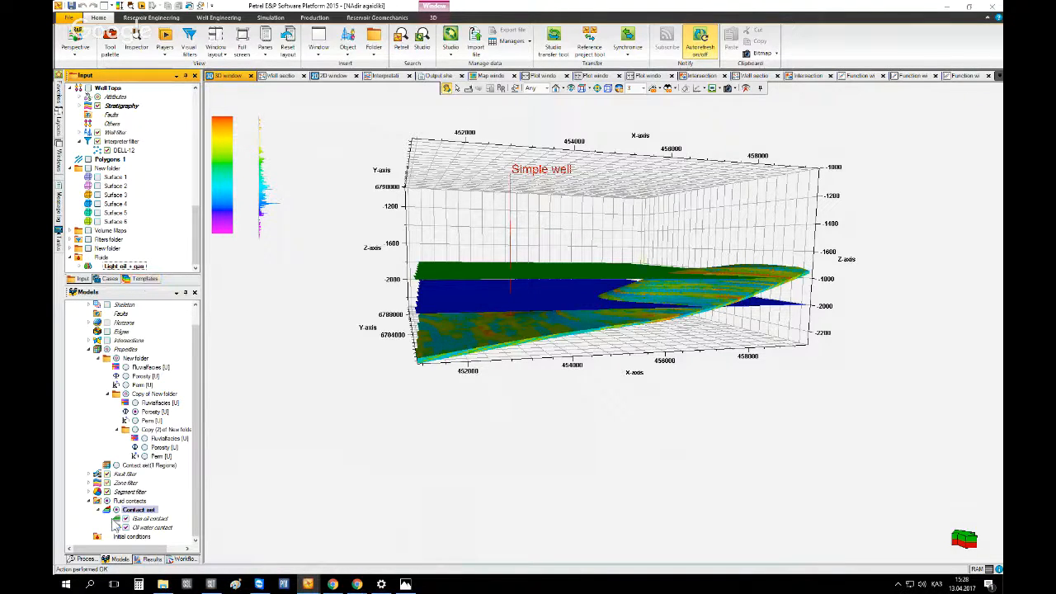
Consult the Eclipse model preparation notes image, then return to Petrel
left_click(405, 584)
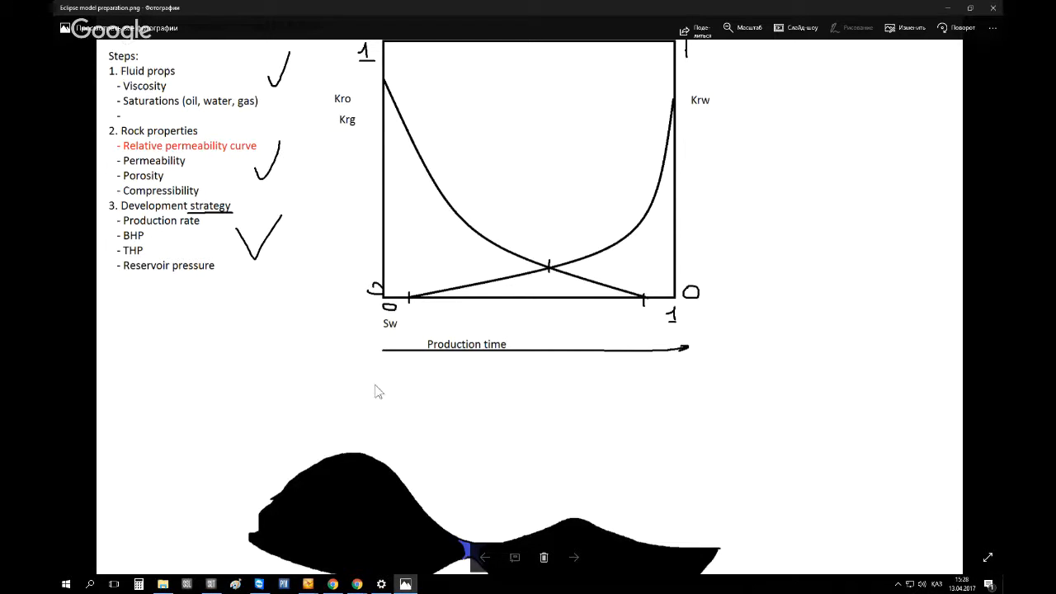
left_click(405, 583)
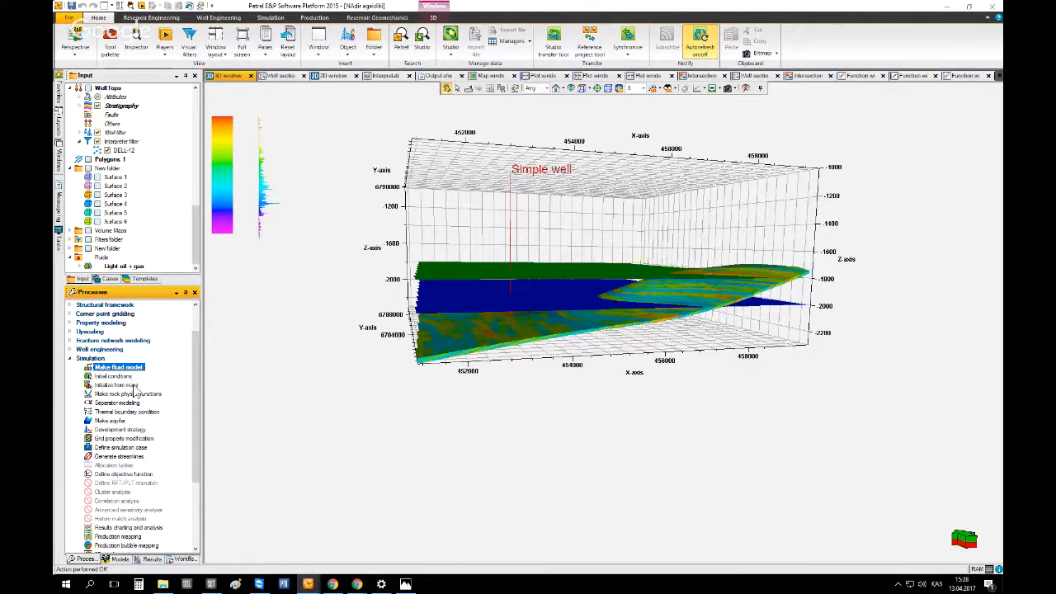
Open Make rock physics functions and apply the Sand saturation preset with gas, oil and water phases
left_click(111, 394)
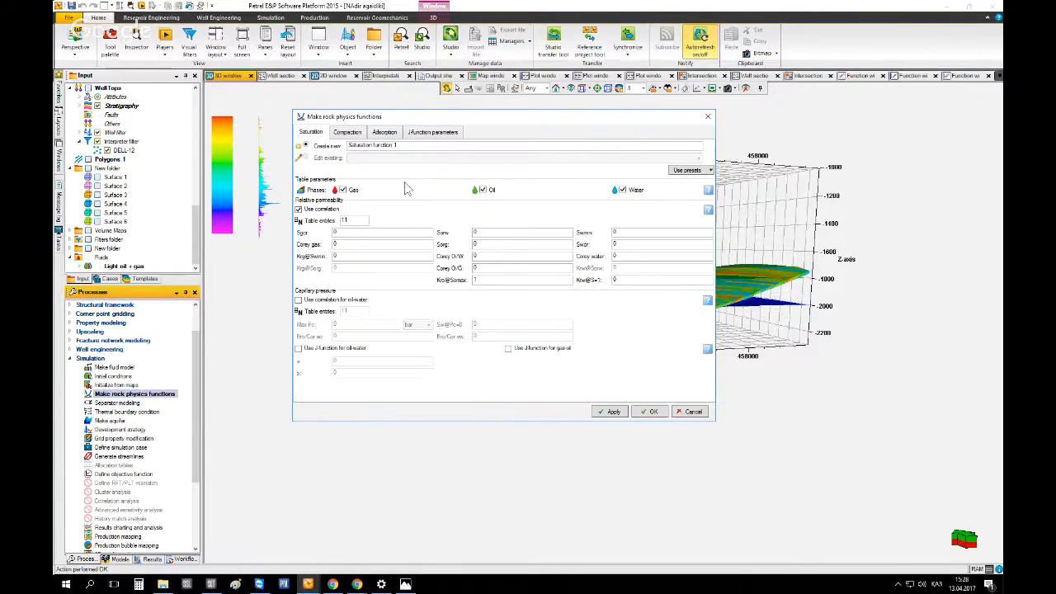
left_click_drag(369, 127, 376, 193)
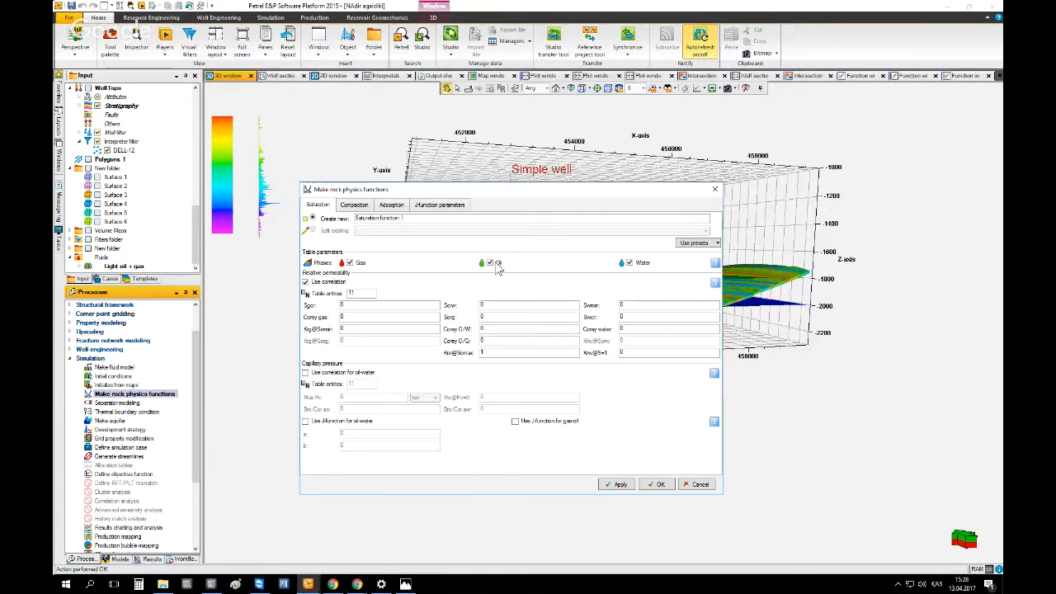
left_click(629, 262)
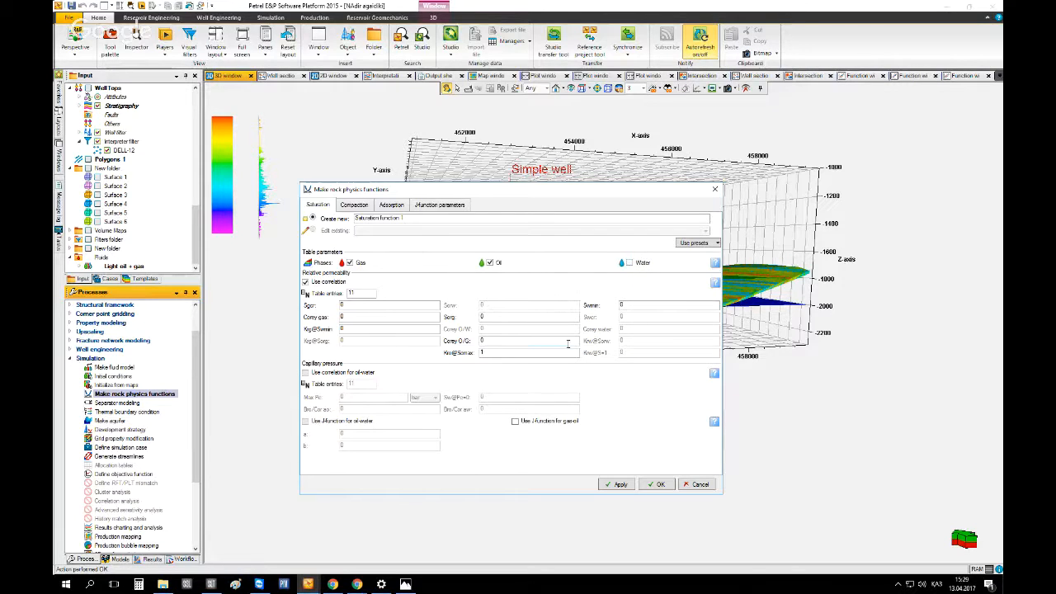
left_click(629, 262)
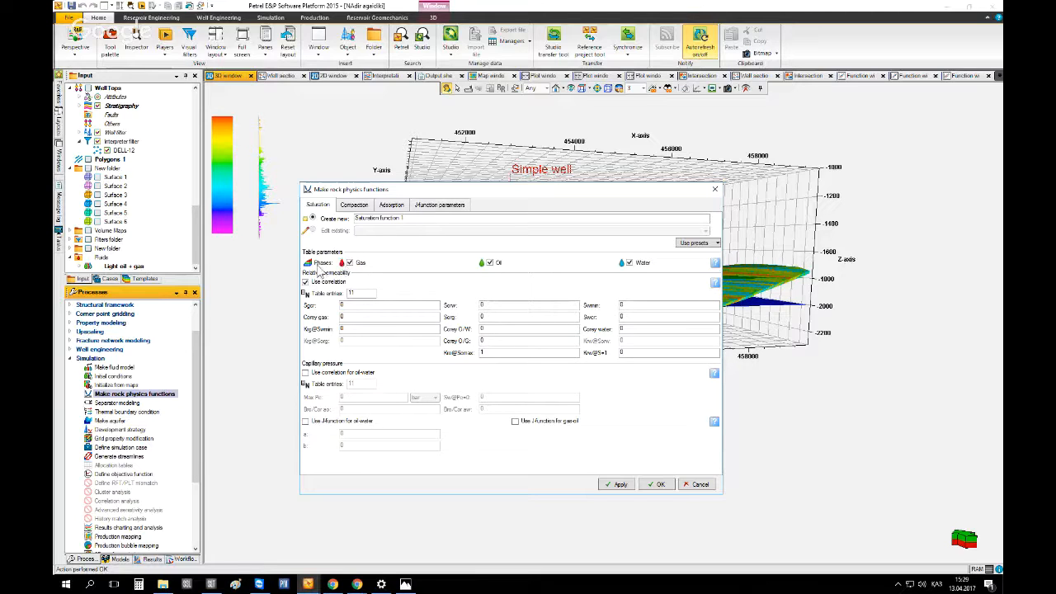
left_click(692, 243)
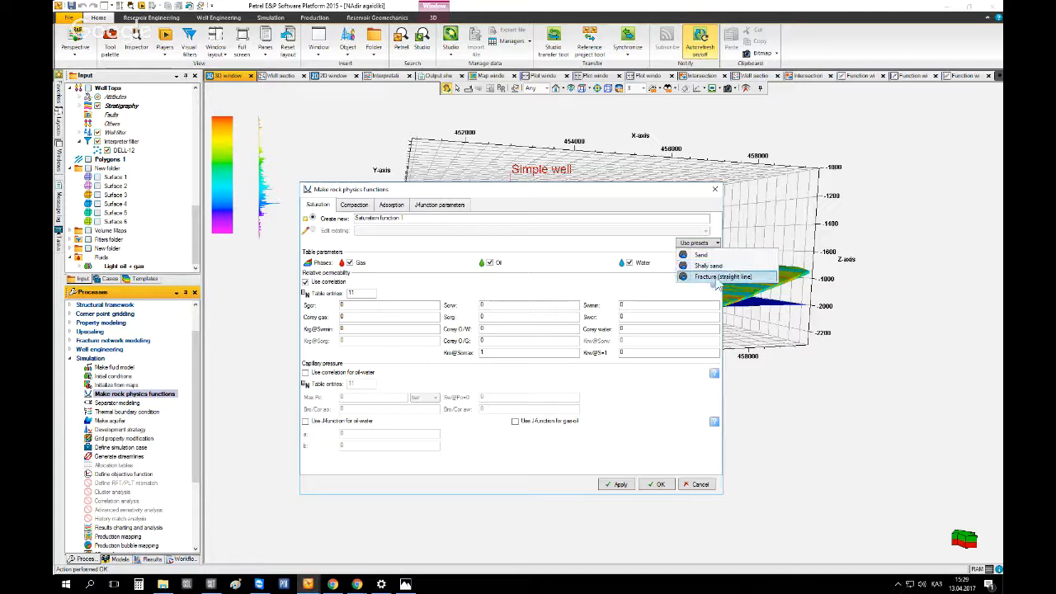
left_click(706, 255)
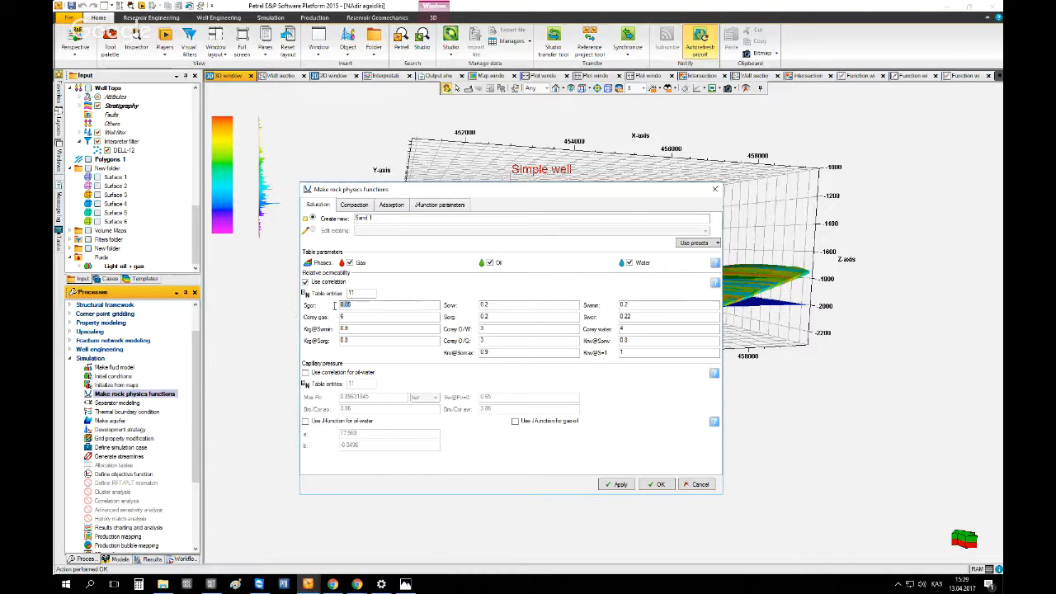
Inspect the Sand preset's critical saturation values, then switch to the notes image
left_click(366, 305)
mouse_move(352, 306)
left_mouse_down()
mouse_move(331, 305)
mouse_move(363, 305)
mouse_move(335, 305)
left_mouse_up()
double_click(487, 306)
double_click(624, 305)
double_click(628, 305)
left_click(405, 584)
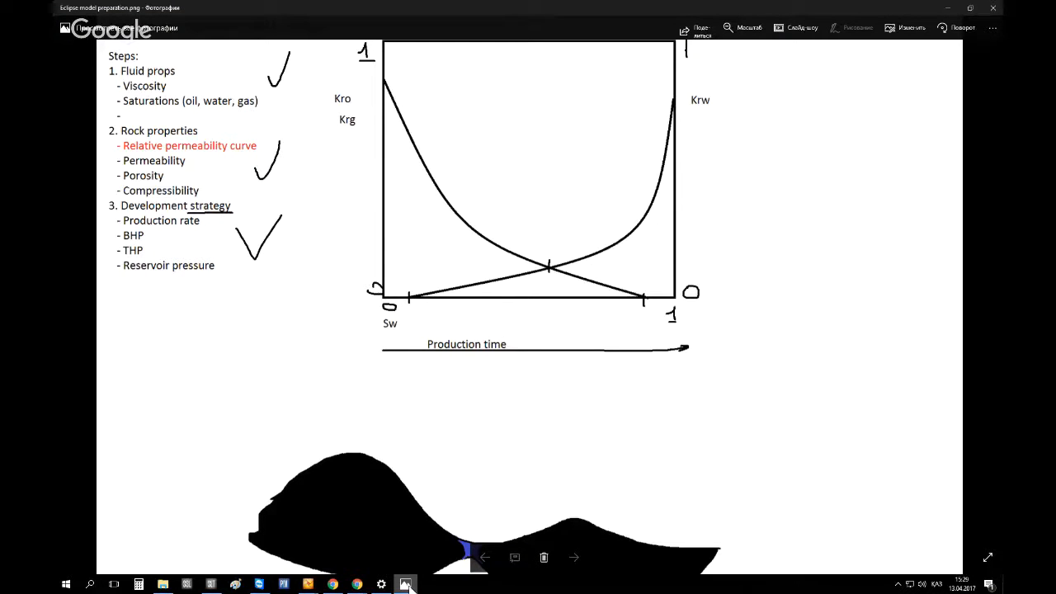
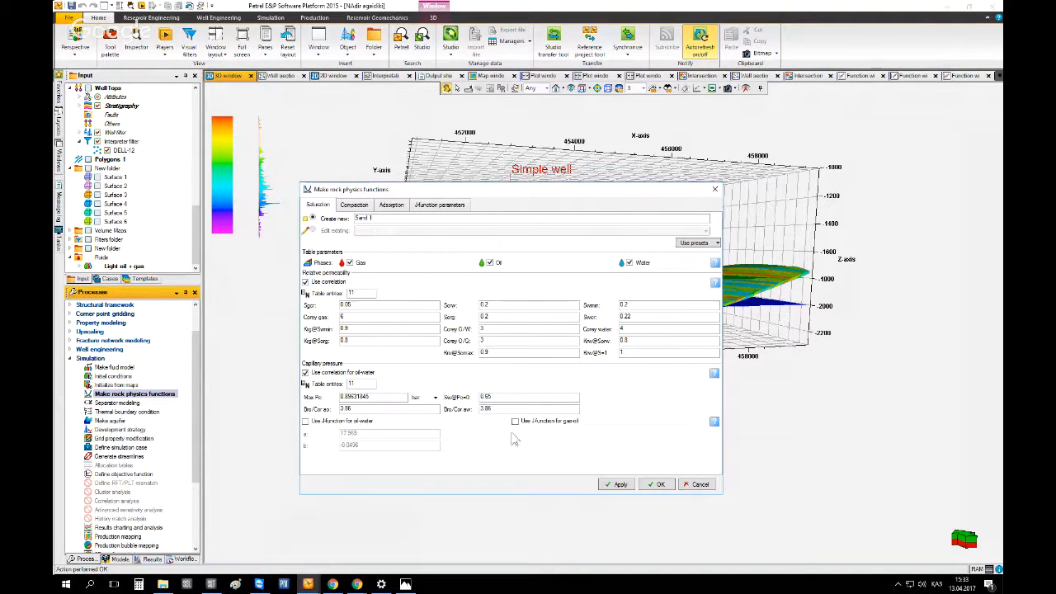
Apply the saturation settings to create the Sand 1 rock physics function and expand it in the Input tree
left_click(618, 484)
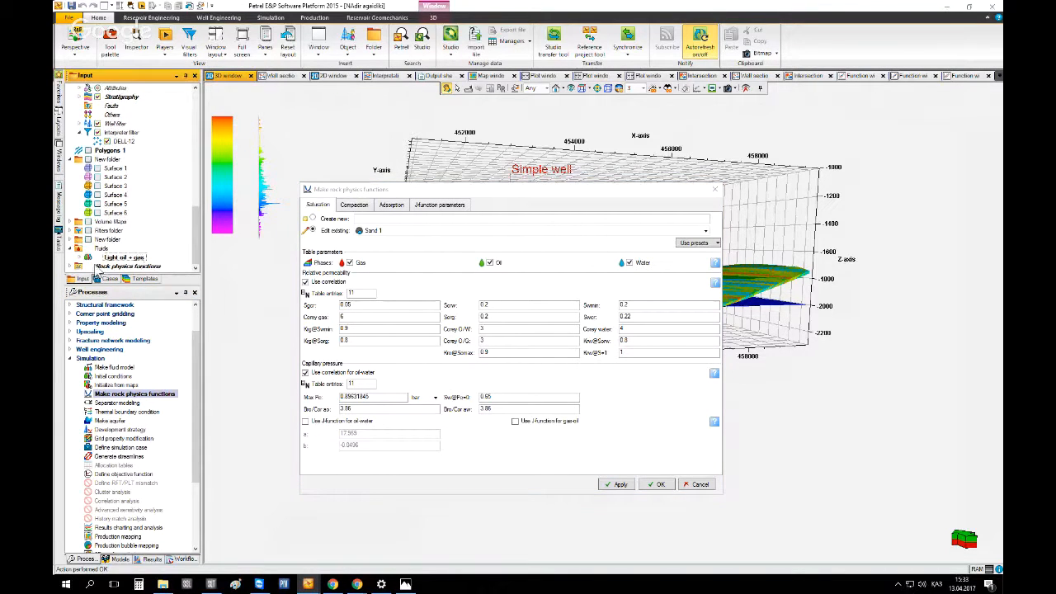
left_click(77, 266)
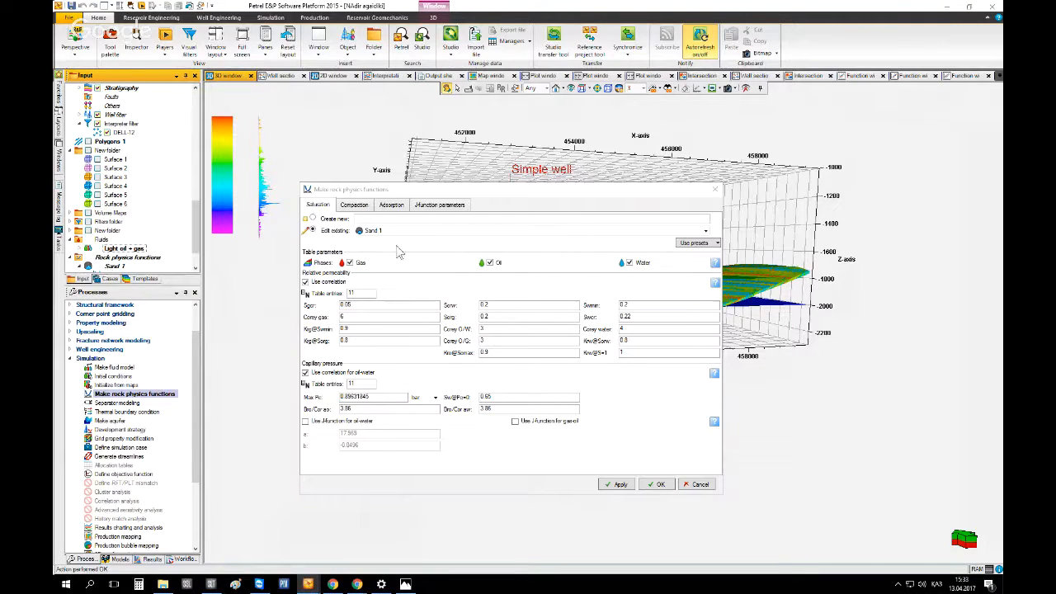
scroll(152, 266, "down", 2)
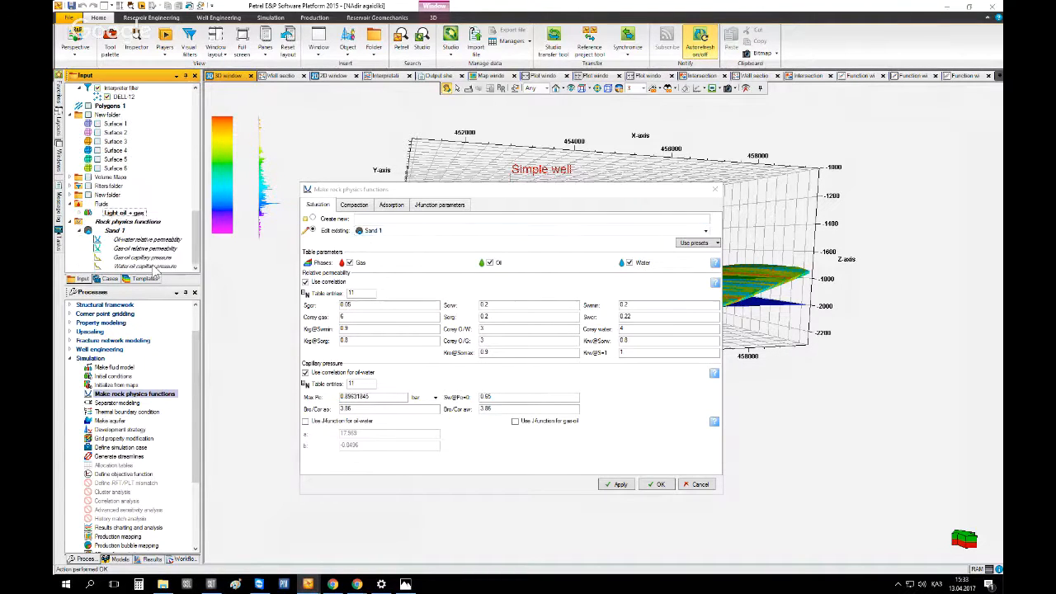
left_click(115, 232)
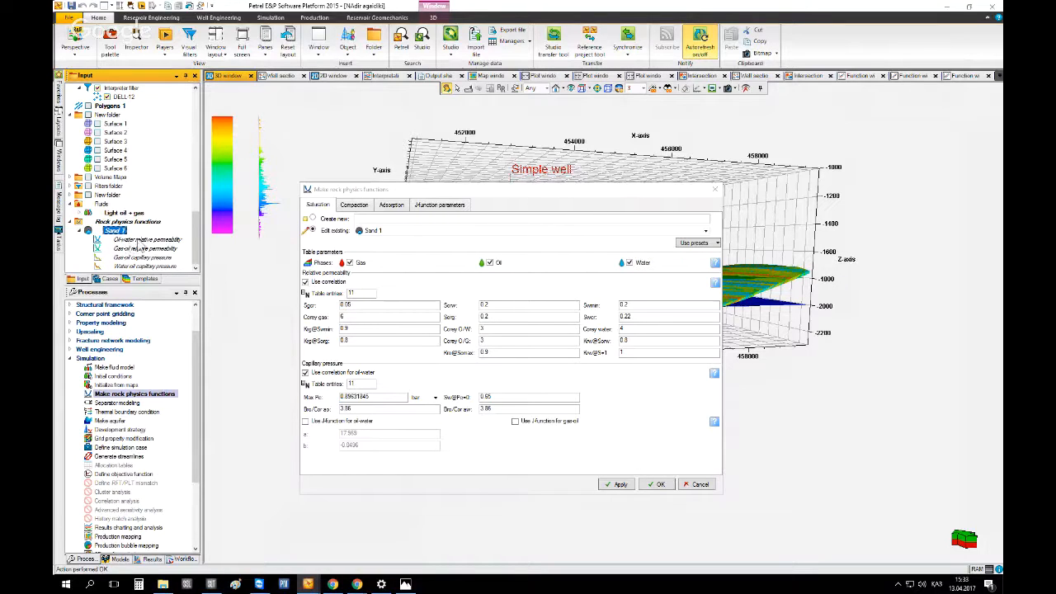
Open a new plot window and display Sand 1's oil-water relative permeability curves in it
left_click(319, 43)
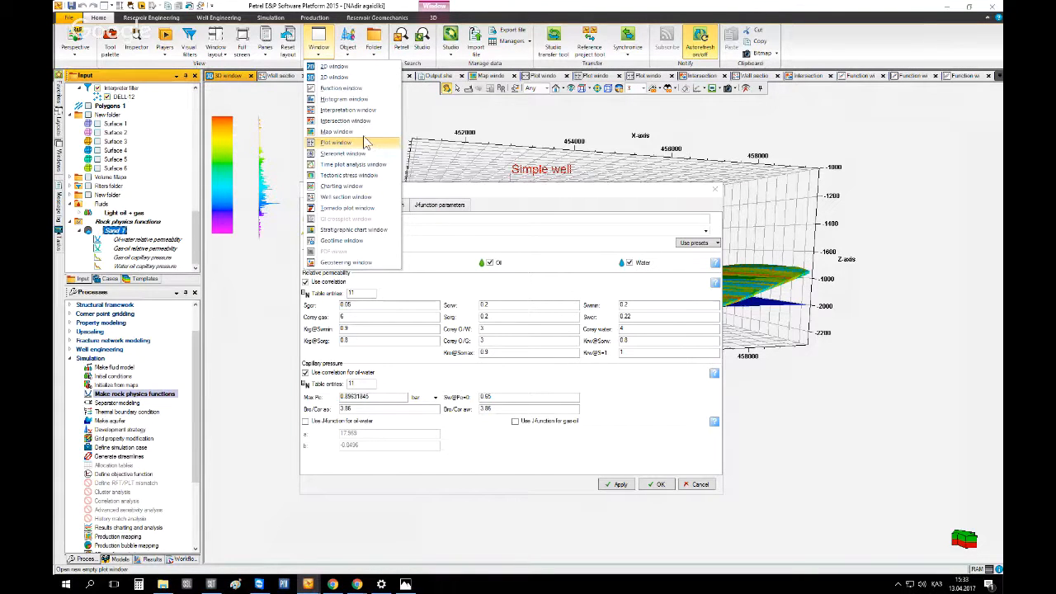
left_click(340, 89)
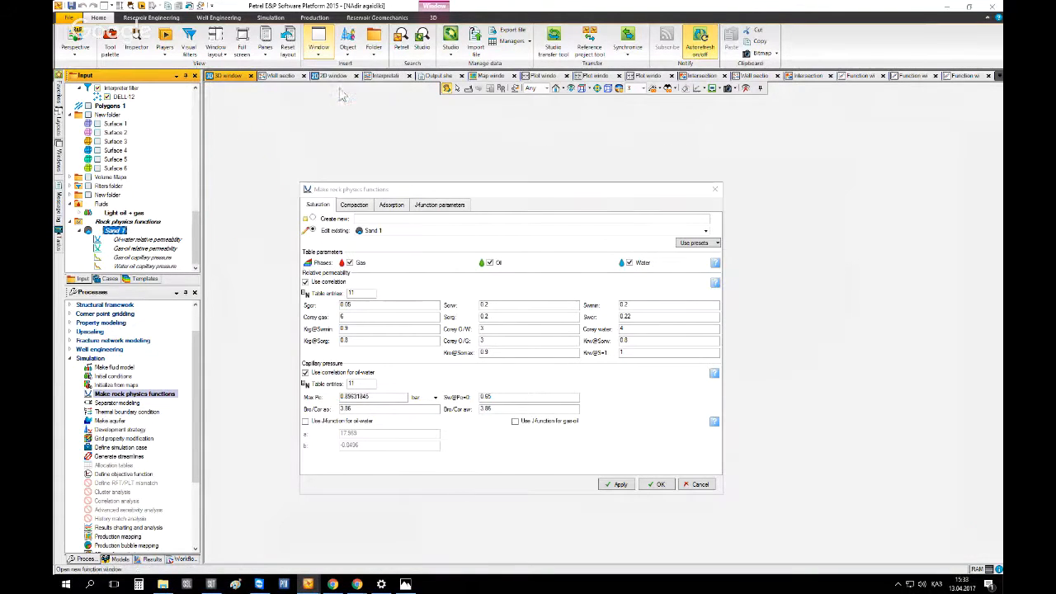
mouse_move(357, 190)
left_mouse_down()
mouse_move(226, 414)
mouse_move(536, 532)
left_mouse_up()
left_click(107, 240)
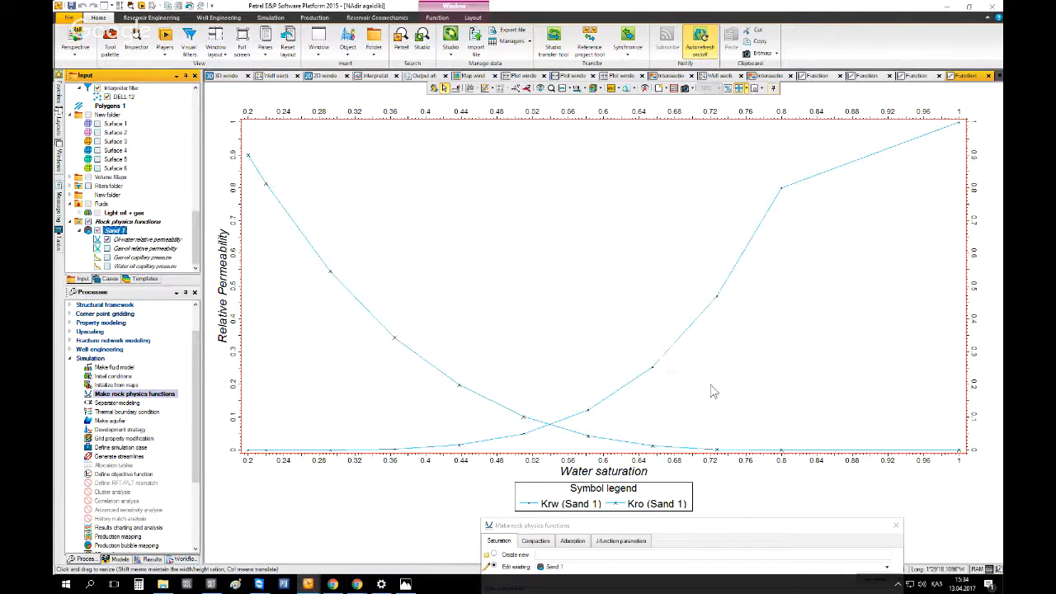
Try to drag points on the Krw and Kro relative permeability curves in the plot
left_click(517, 89)
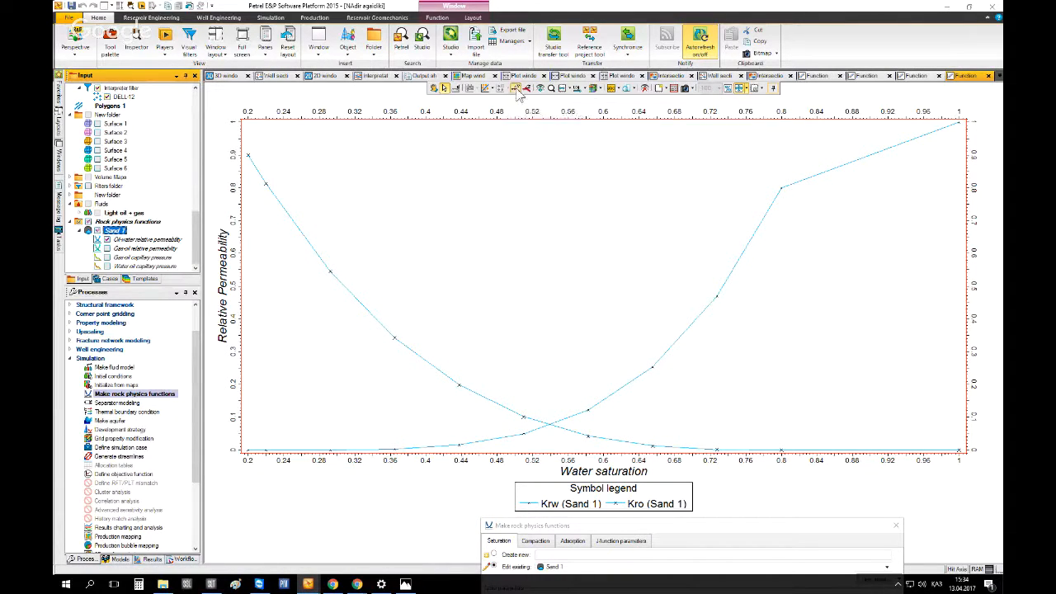
left_click(783, 188)
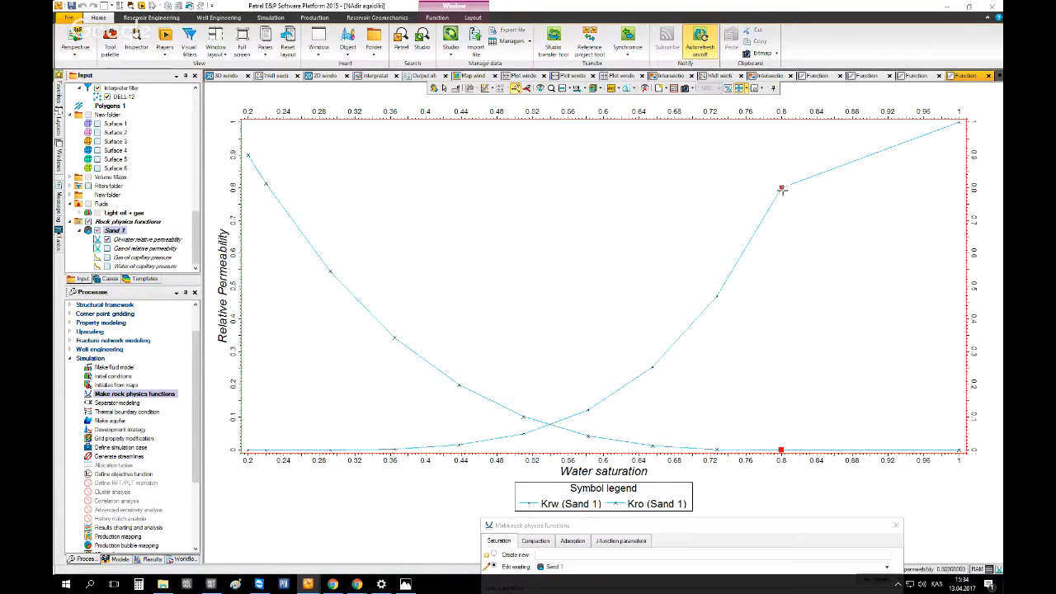
left_click_drag(790, 198, 852, 267)
left_click_drag(782, 200, 780, 183)
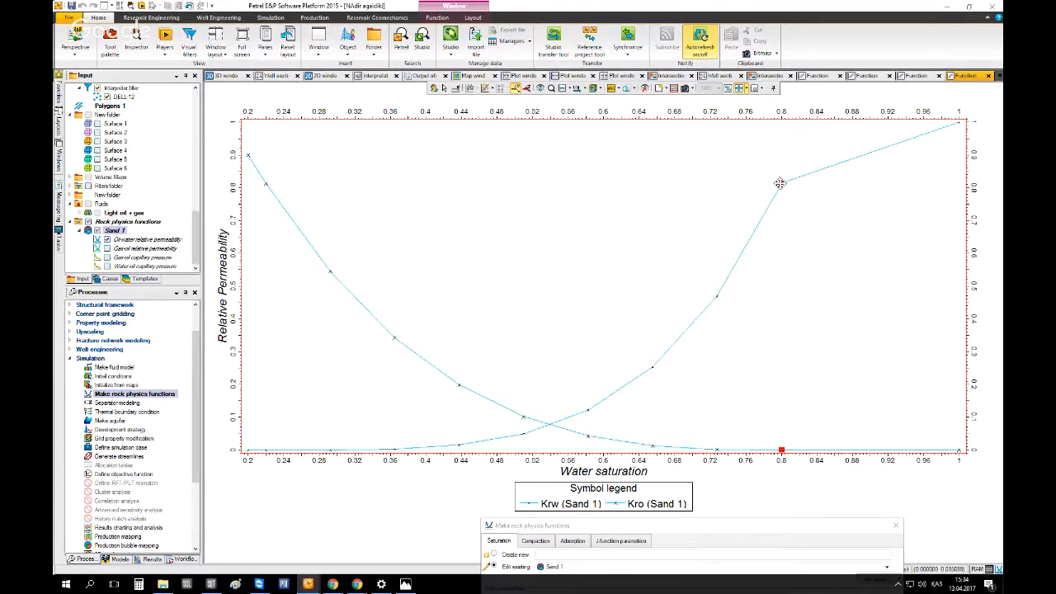
mouse_move(327, 271)
left_mouse_down()
mouse_move(344, 257)
mouse_move(327, 273)
left_mouse_up()
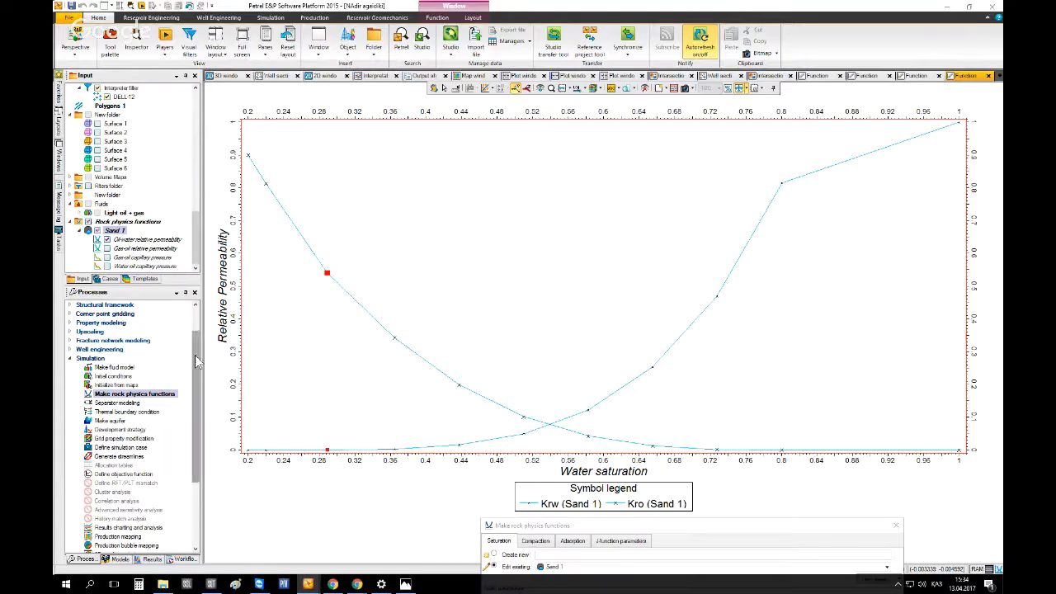
Compare Sand 1's gas-oil relative permeability and capillary pressure curves, leaving only the water-oil capillary pressure curve shown
left_click(107, 248)
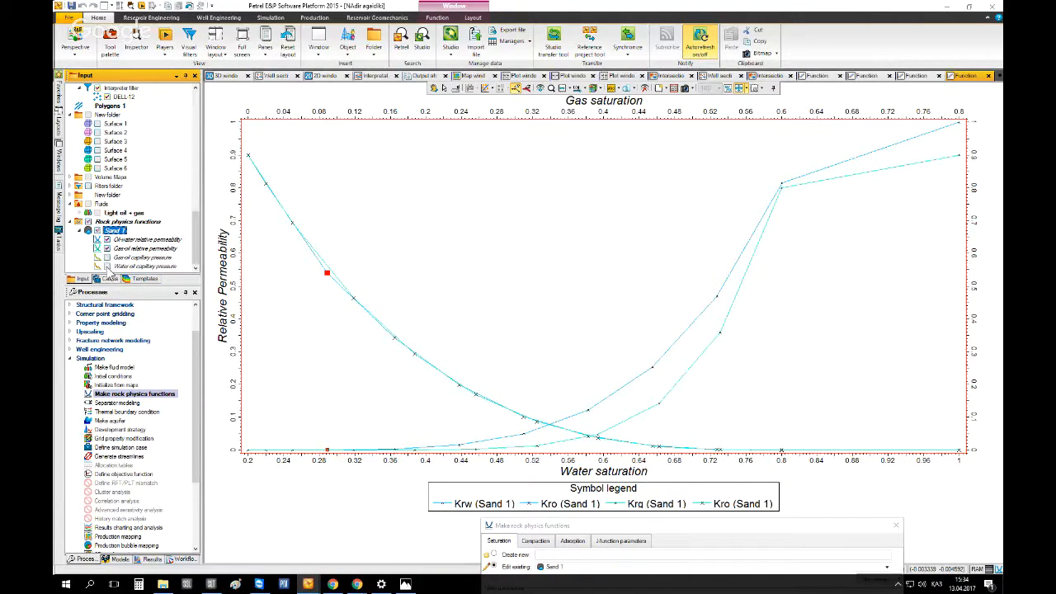
left_click(107, 267)
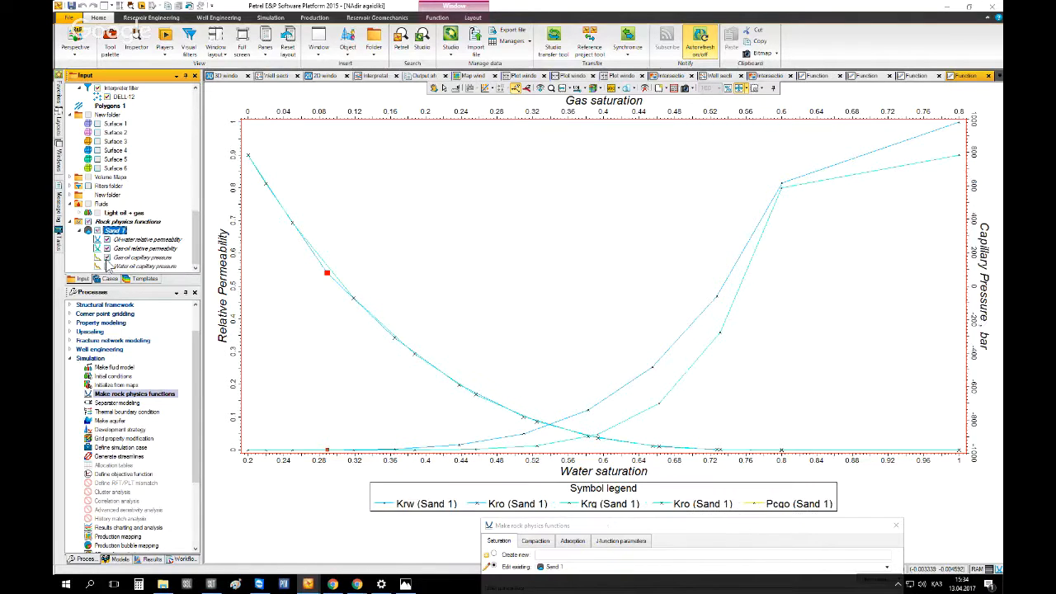
left_click(107, 266)
left_click(106, 266)
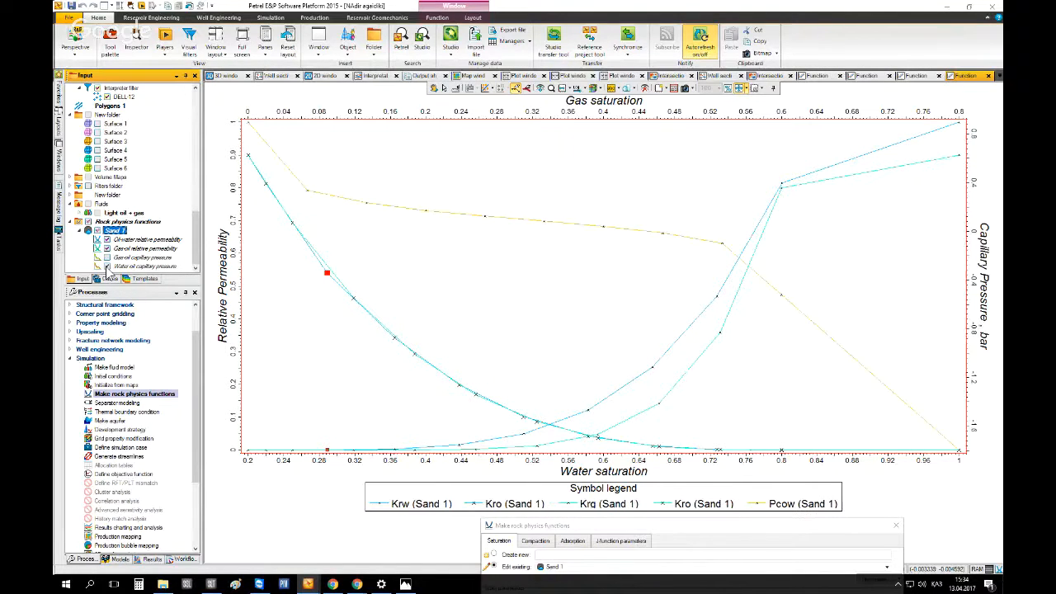
left_click(107, 239)
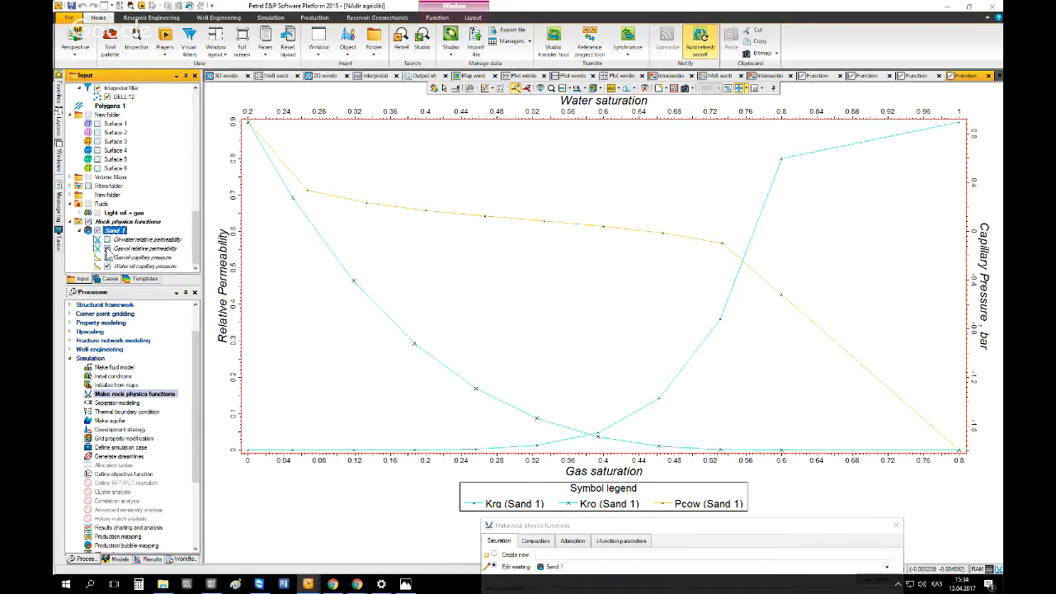
left_click(107, 248)
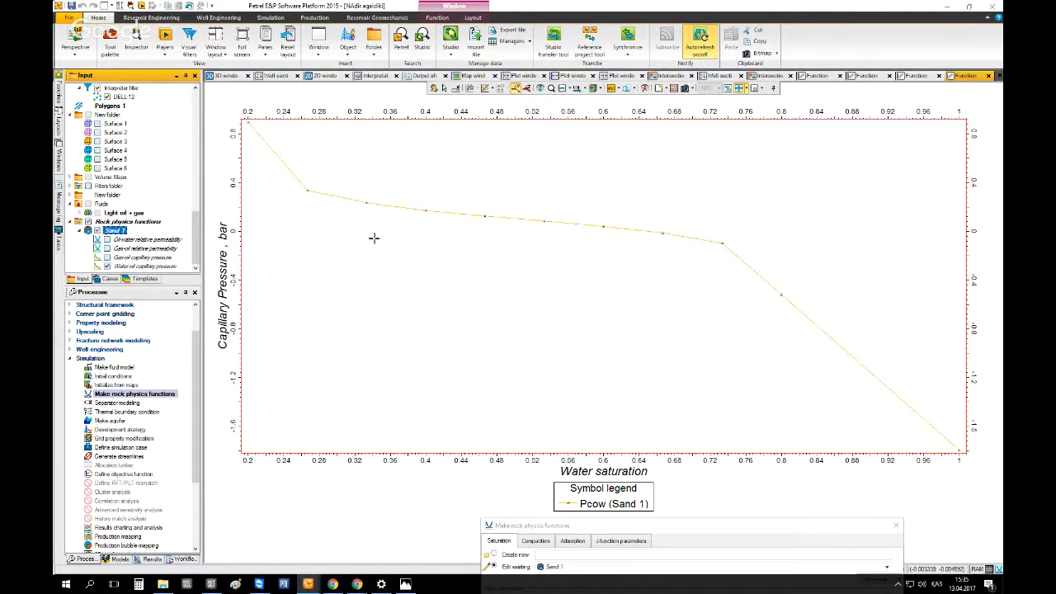
Bring the rock physics dialog back into view, consult the model preparation notes image, and return to Petrel
mouse_move(424, 213)
left_mouse_down()
mouse_move(423, 221)
mouse_move(424, 210)
left_mouse_up()
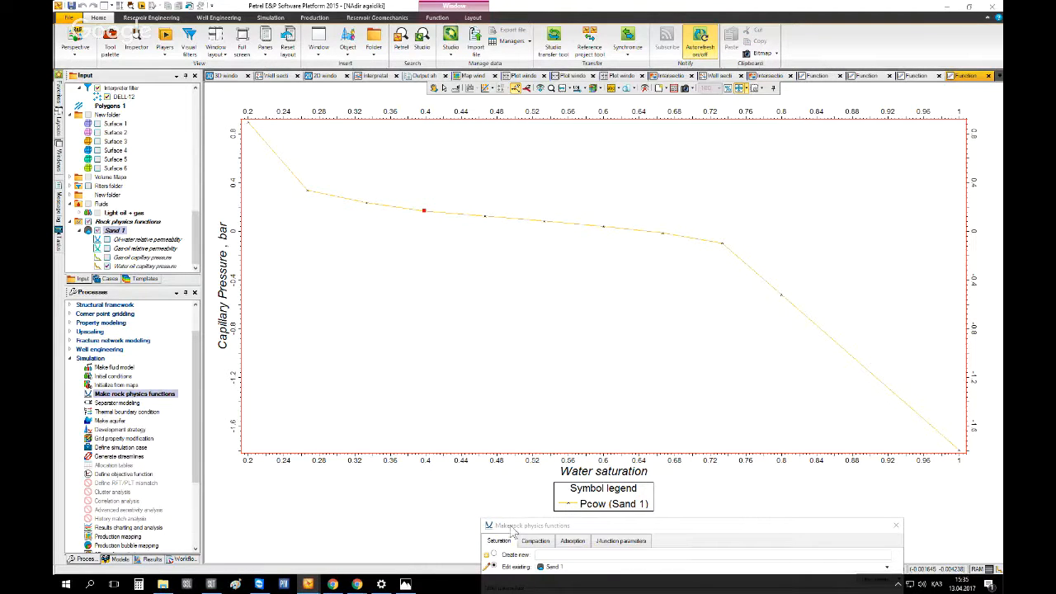
left_click_drag(518, 525, 341, 214)
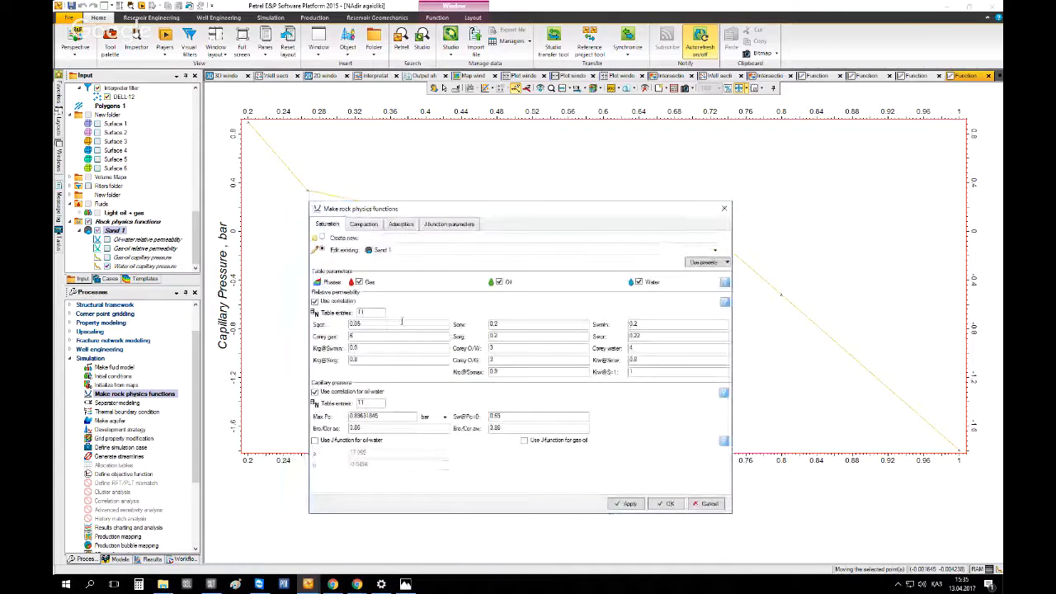
left_click(405, 584)
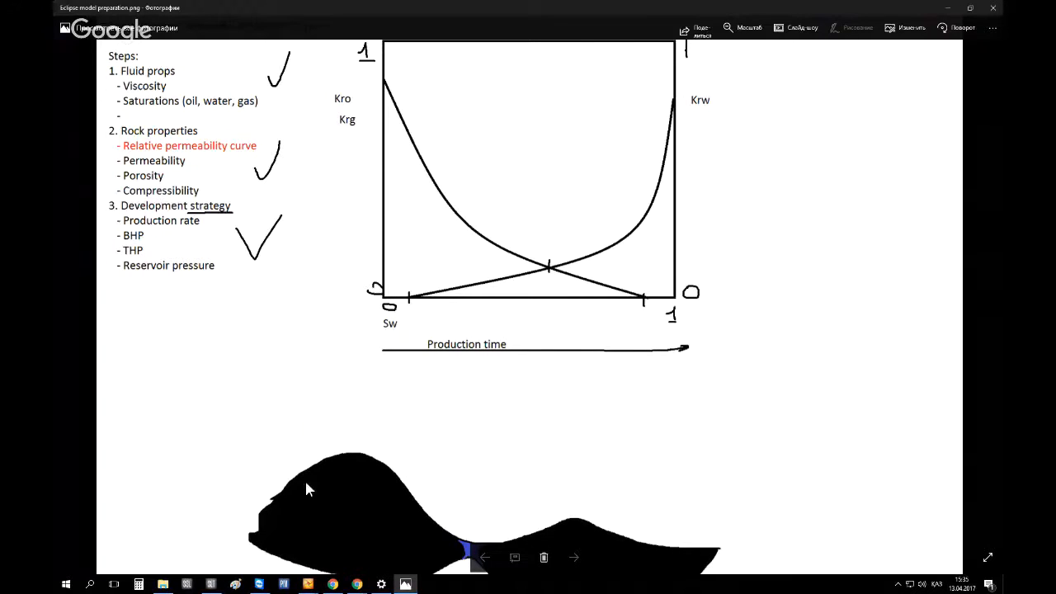
left_click(405, 584)
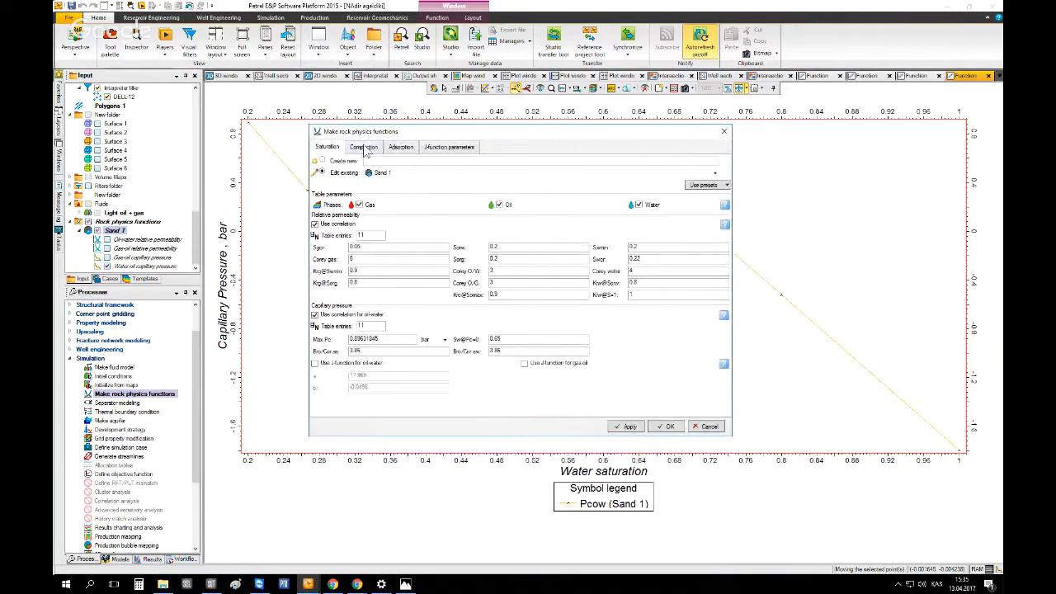
Create a compaction function from the Consolidated sandstone preset and apply it
left_click(362, 148)
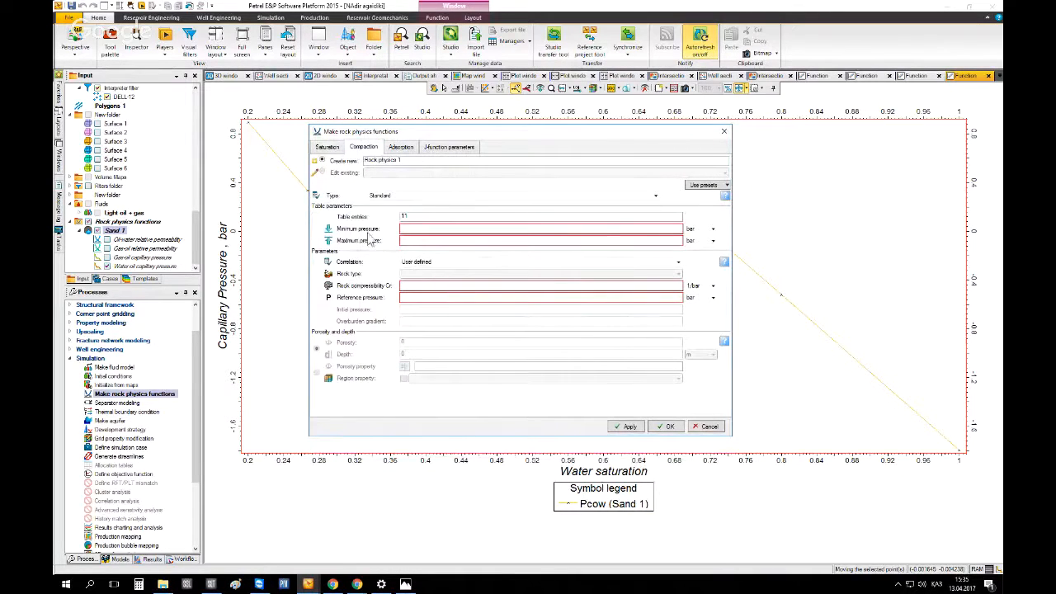
left_click(697, 184)
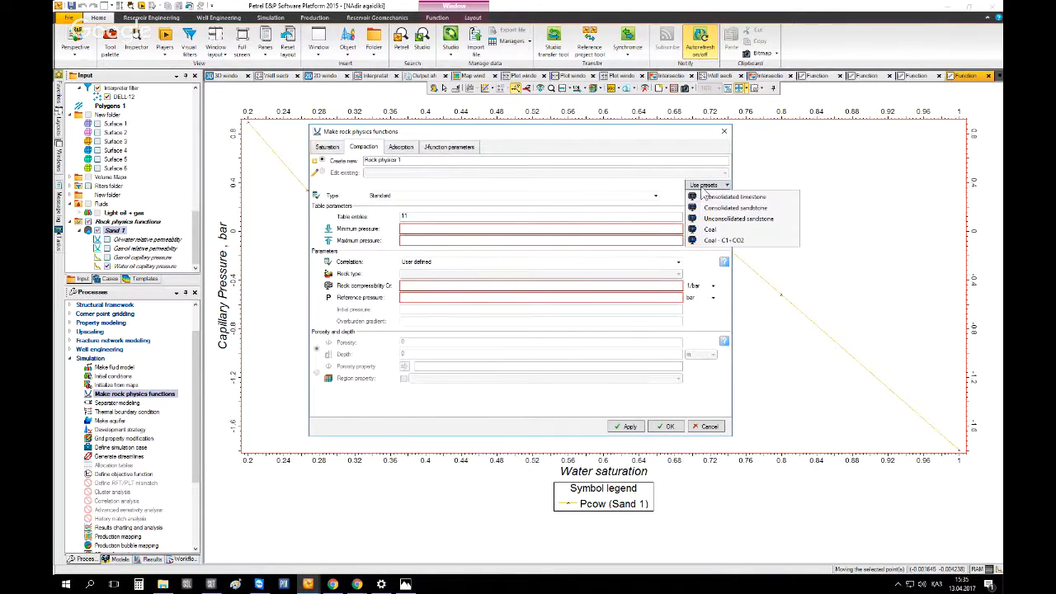
left_click(772, 211)
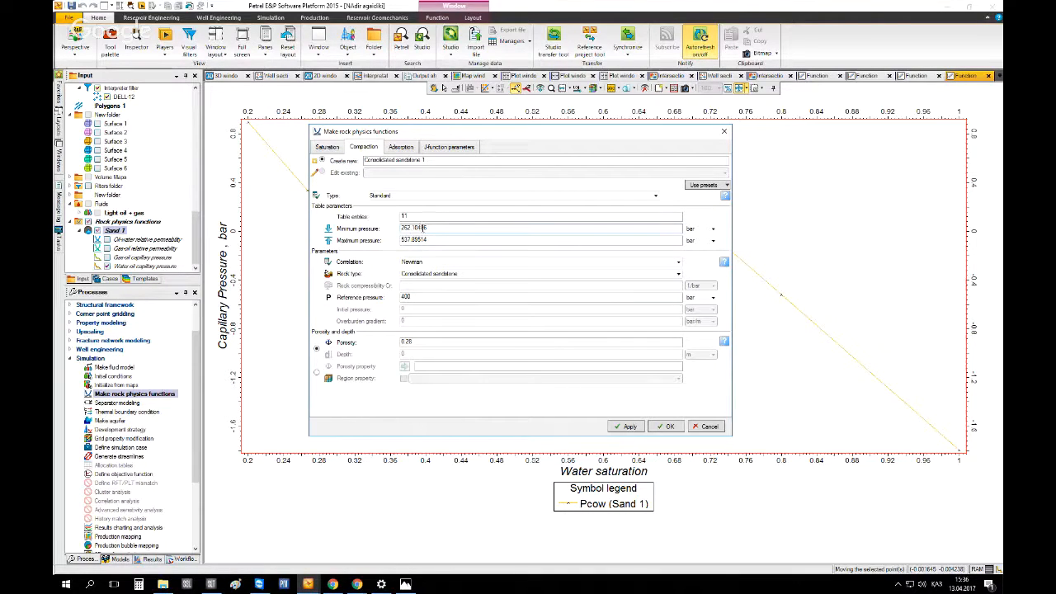
left_click_drag(428, 228, 383, 246)
left_click(418, 241)
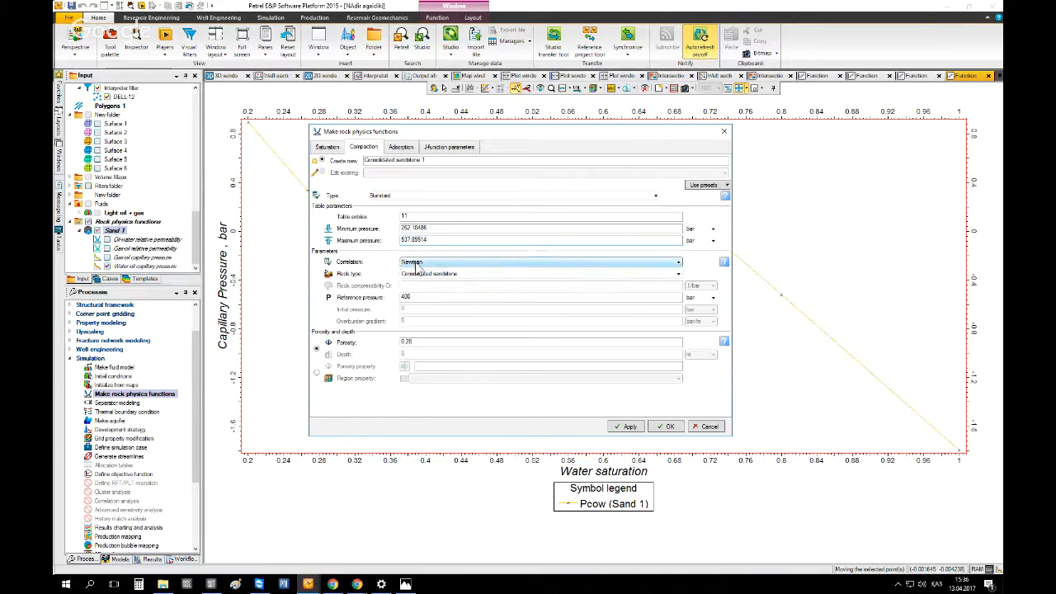
left_click(417, 264)
left_click(414, 280)
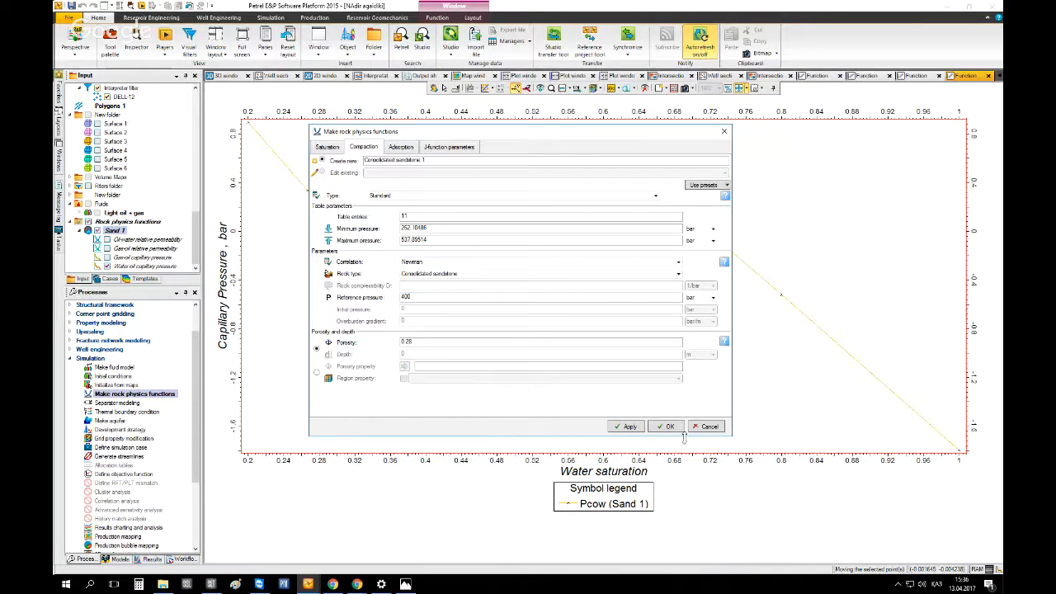
left_click(654, 274)
left_click(485, 293)
left_click(628, 428)
Review the saturation and compaction tabs and the new rock physics functions in the Input tree
left_click(195, 268)
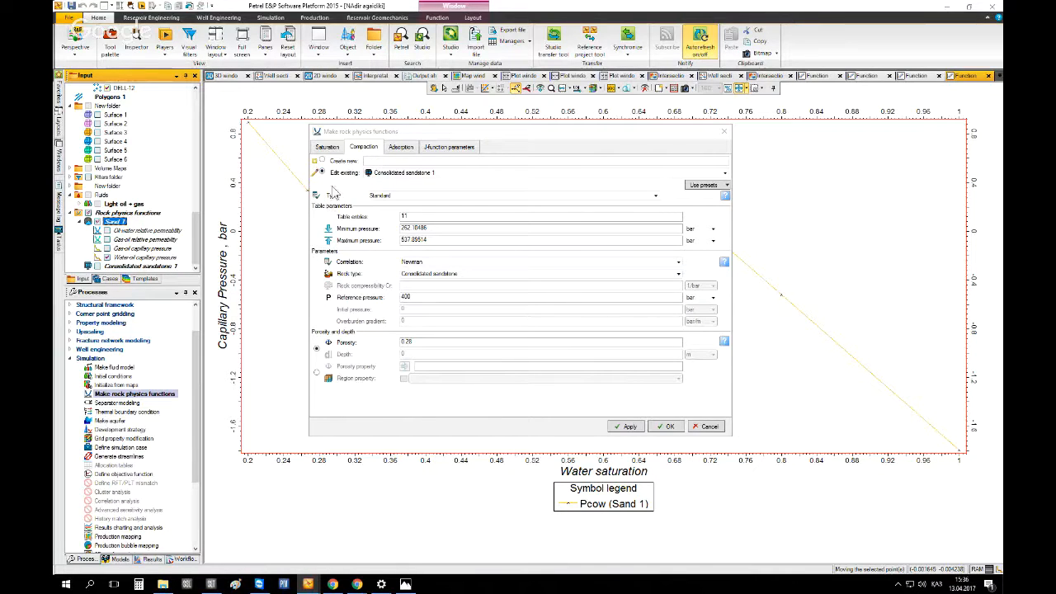
left_click_drag(354, 135, 378, 81)
left_click(350, 94)
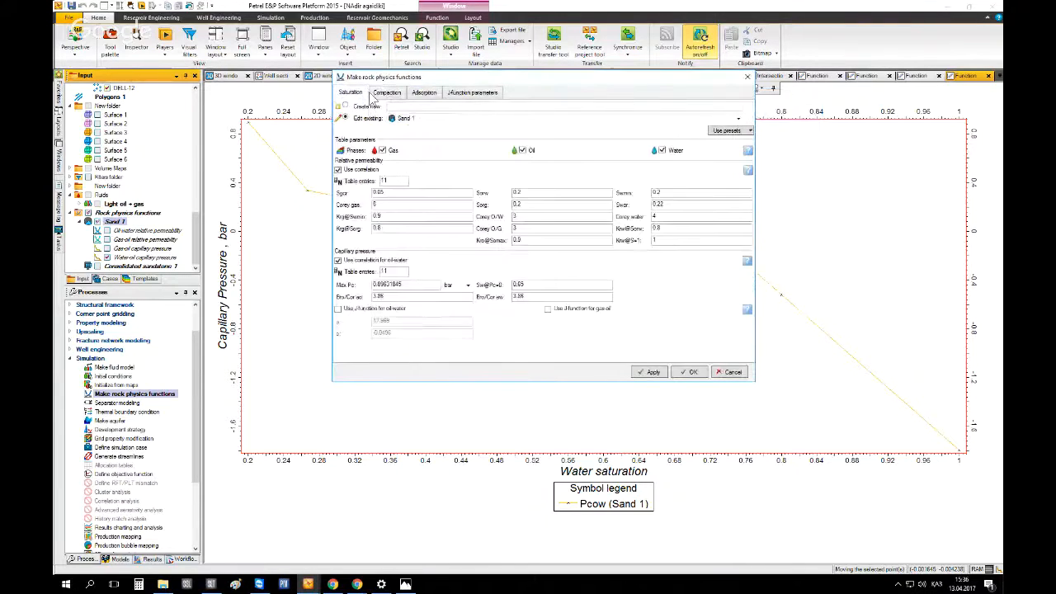
left_click(375, 93)
left_click(355, 93)
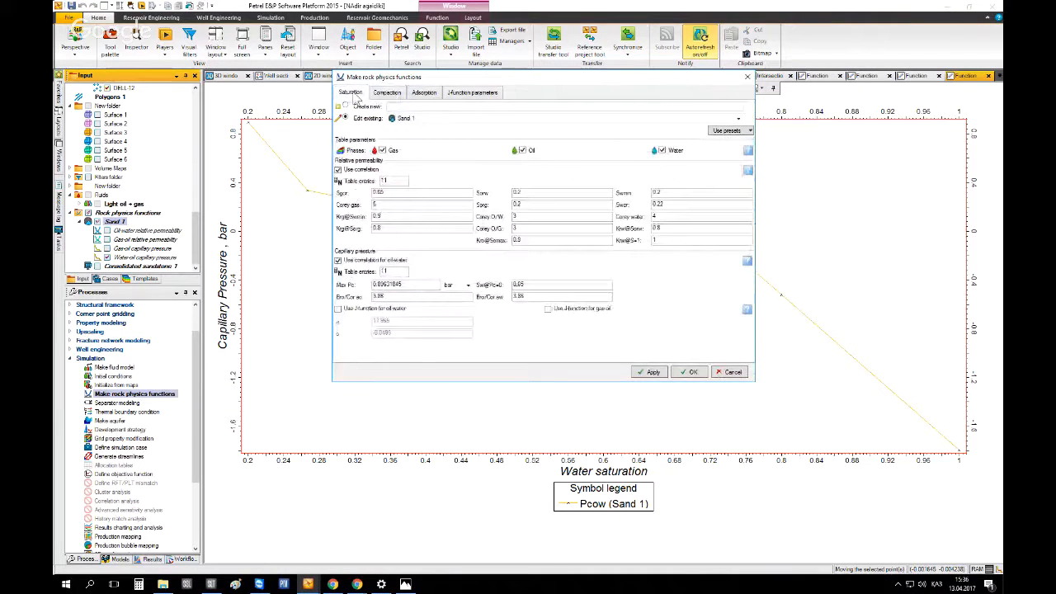
left_click(385, 93)
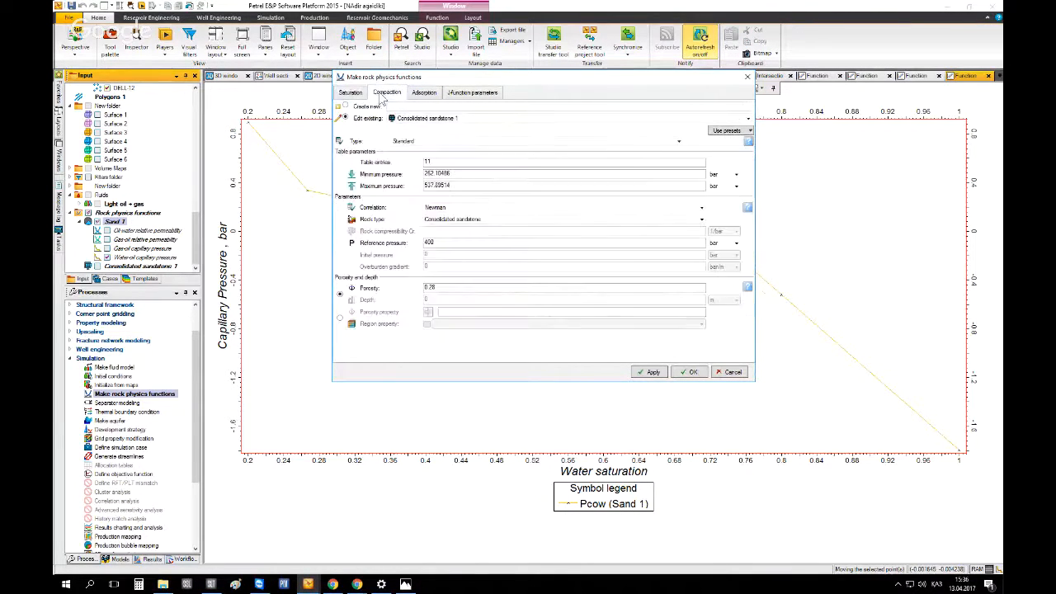
left_click(114, 221)
left_click(79, 221)
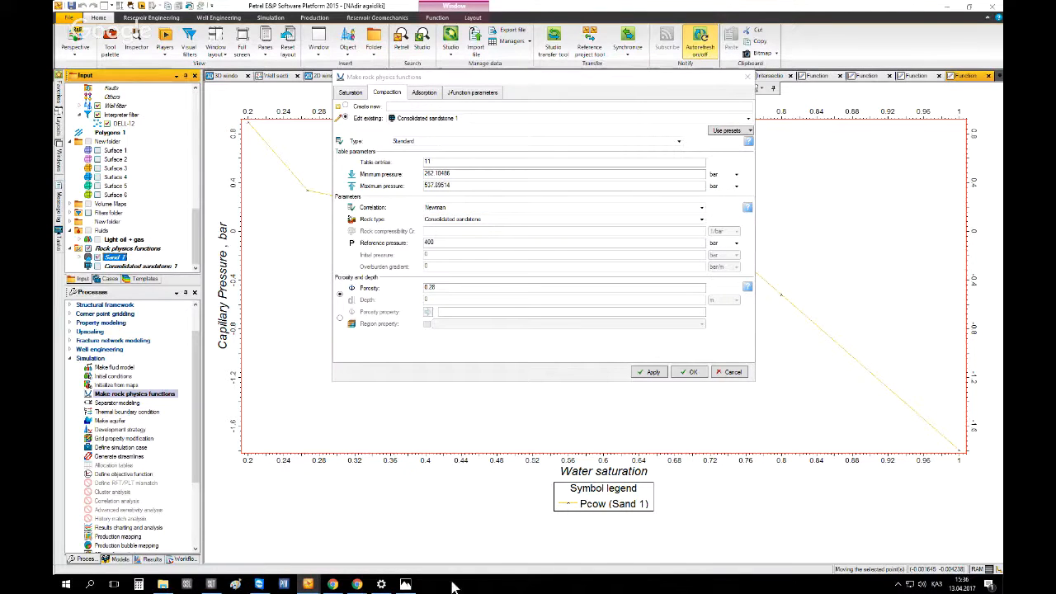
Consult the notes image, then close the Make rock physics functions dialog
left_click(410, 584)
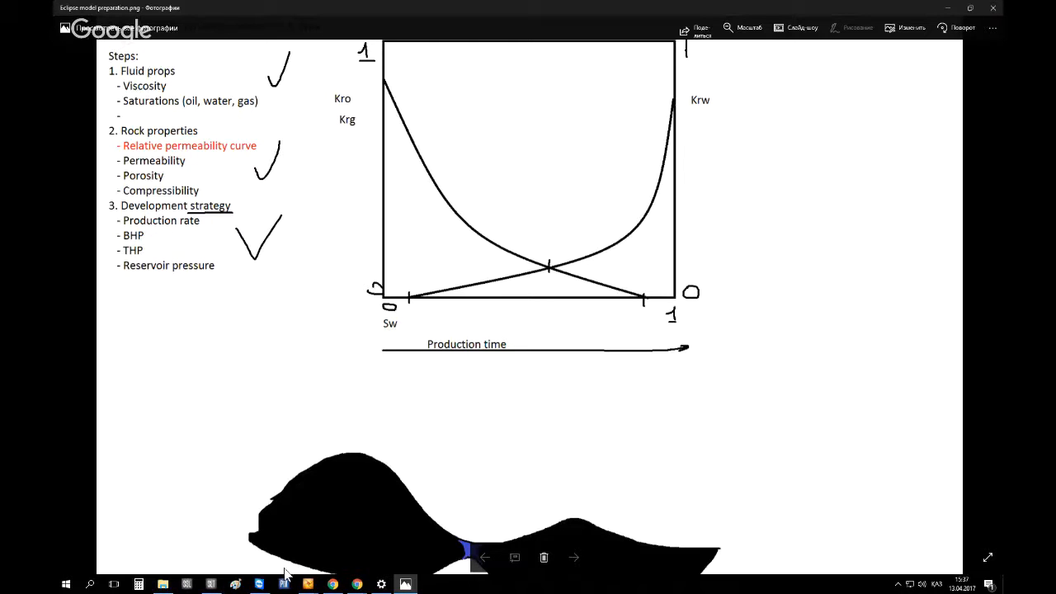
left_click(308, 583)
left_click(363, 543)
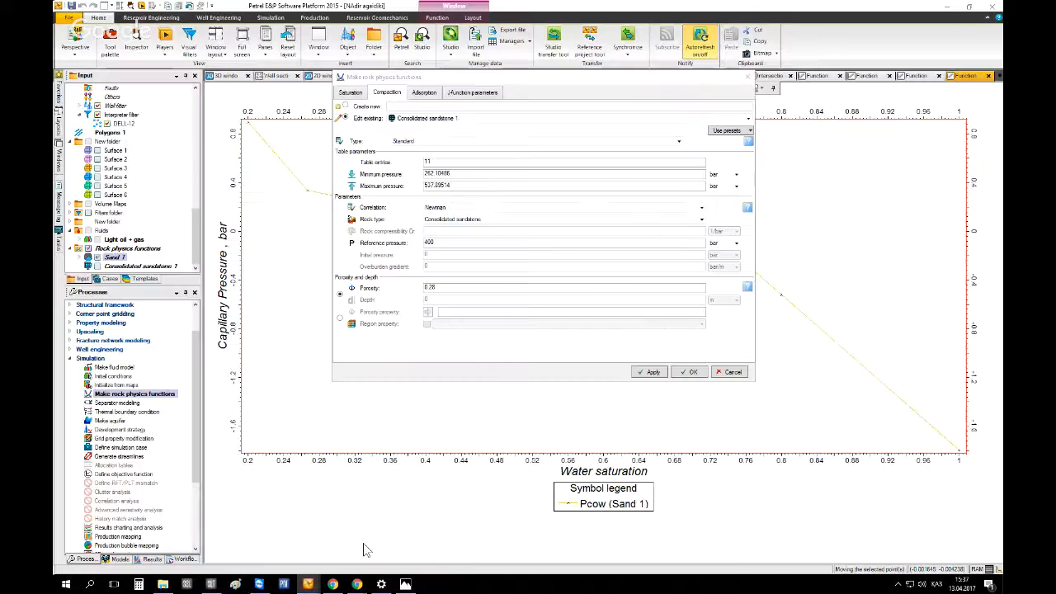
left_click(729, 372)
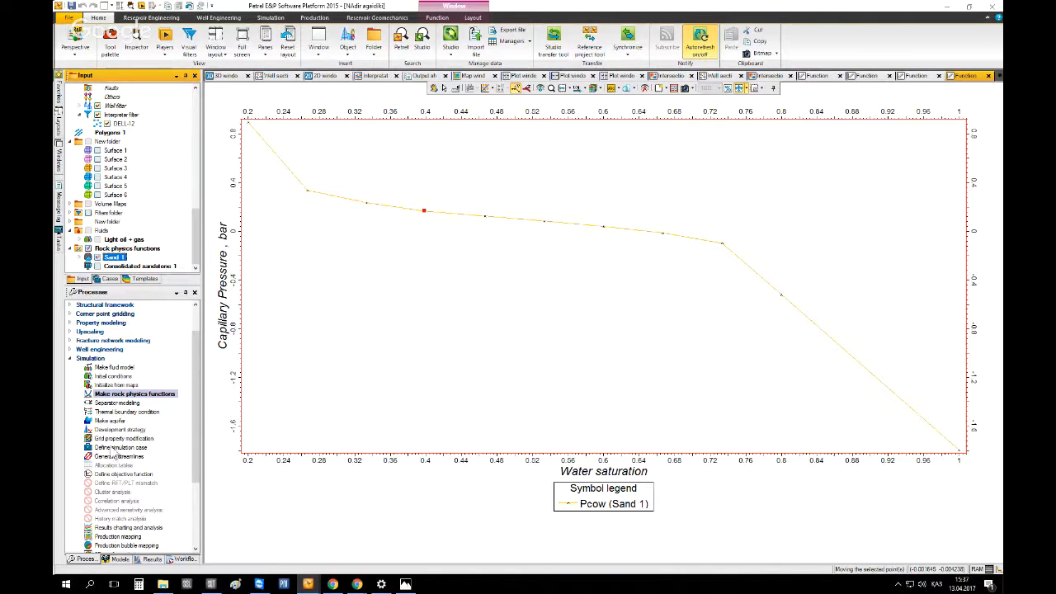
Open the Development strategy process dialog
left_click(119, 430)
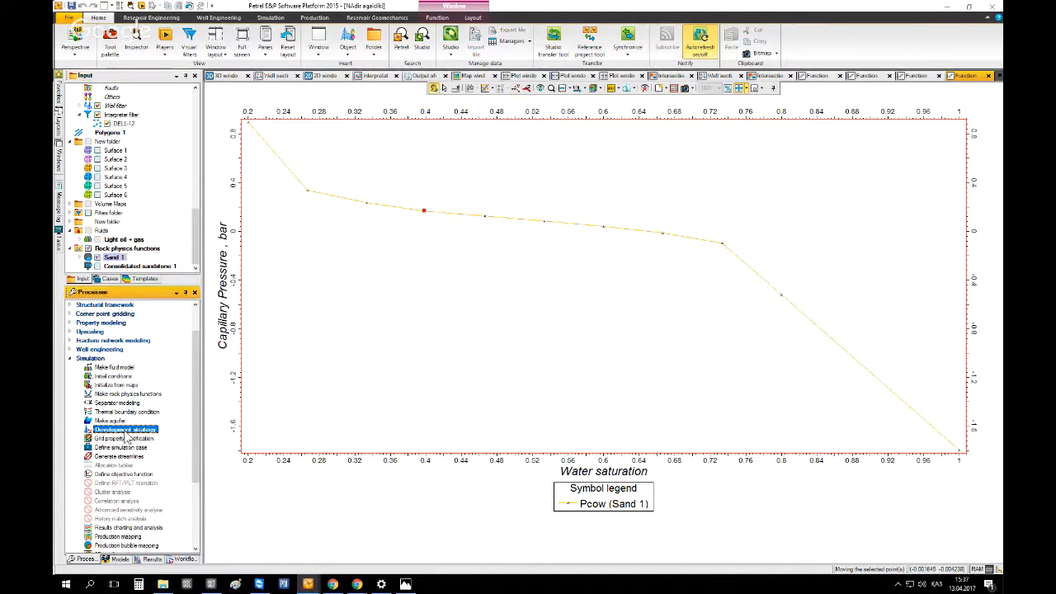
double_click(126, 432)
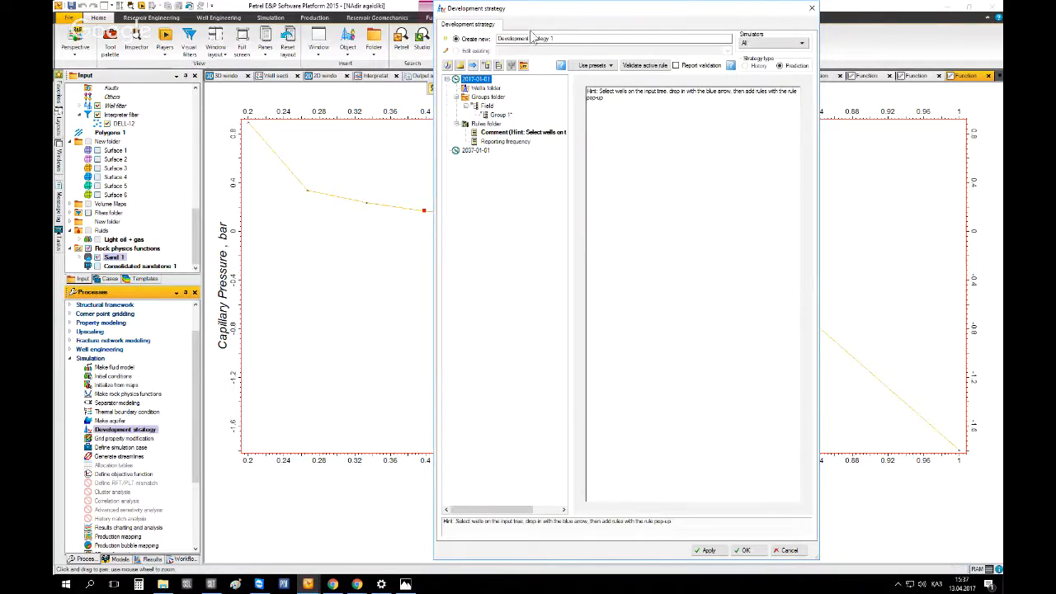
left_click_drag(545, 17, 425, 93)
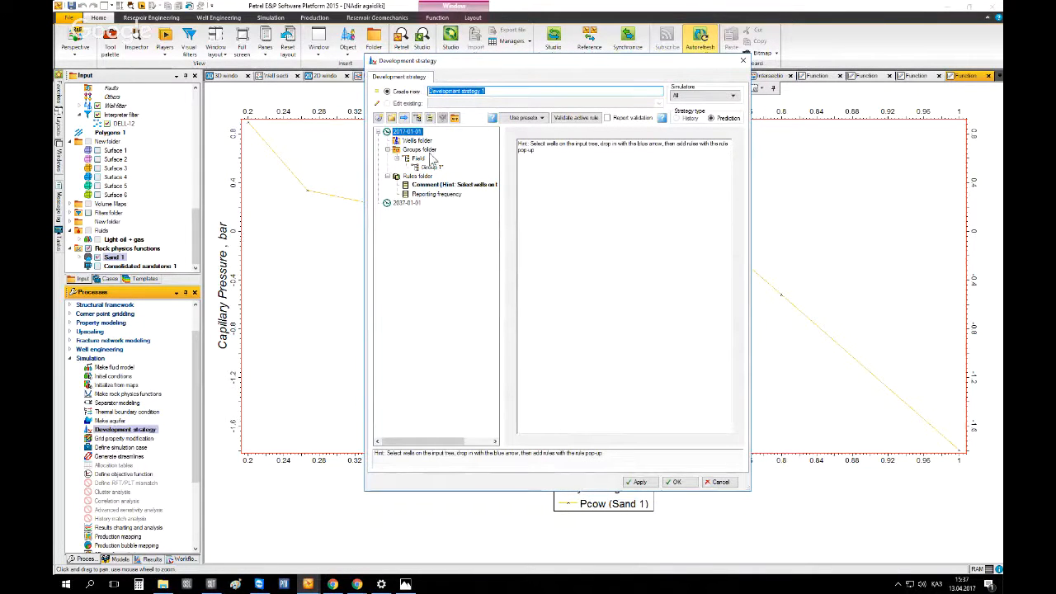
Set the strategy's simulator to E100 only, clearing E300, FrontSim and INTERSECT
left_click(692, 95)
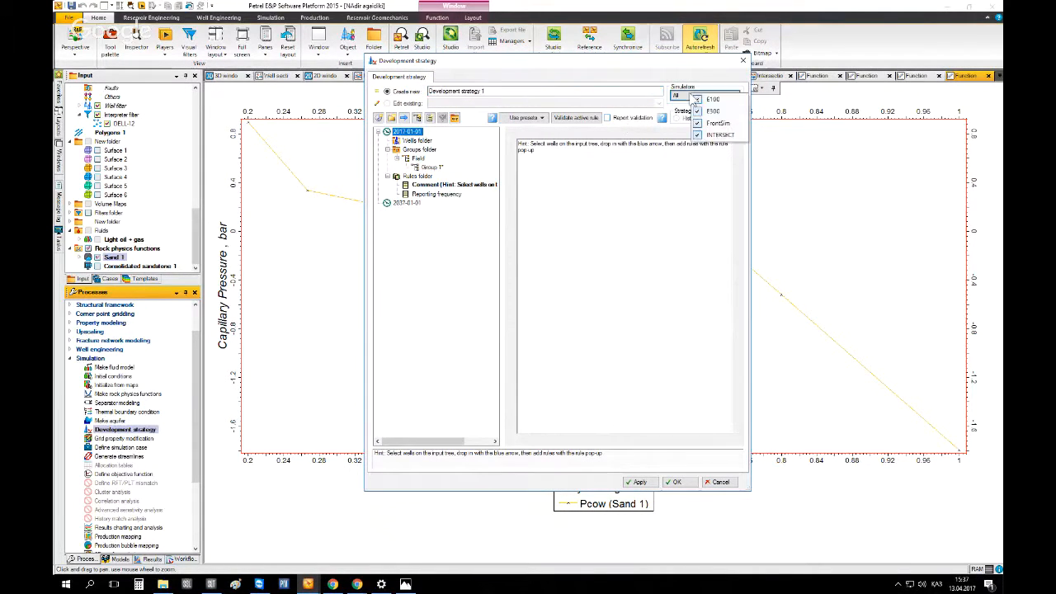
left_click(691, 98)
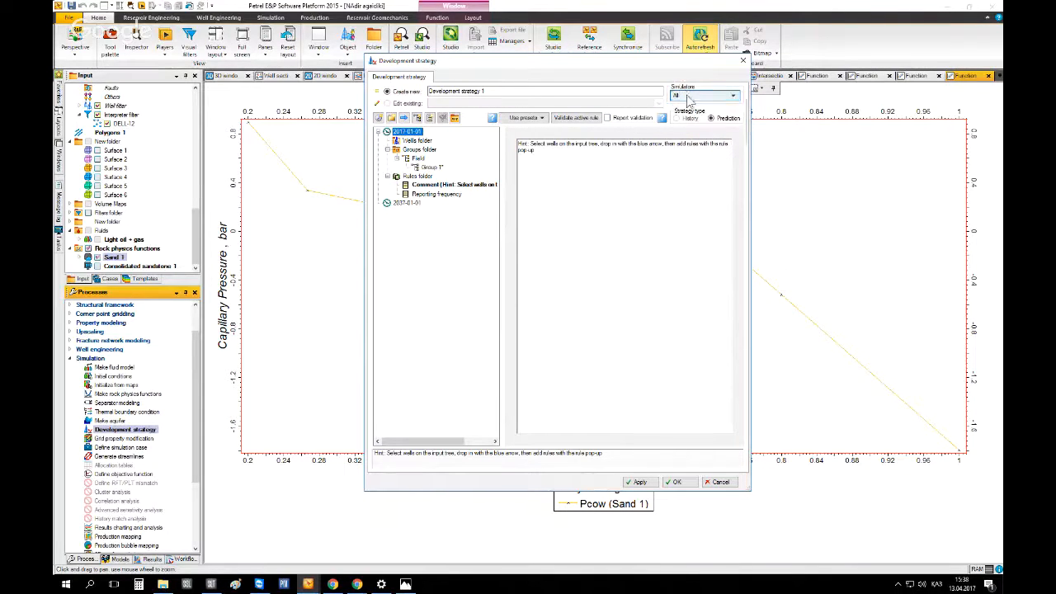
left_click(689, 97)
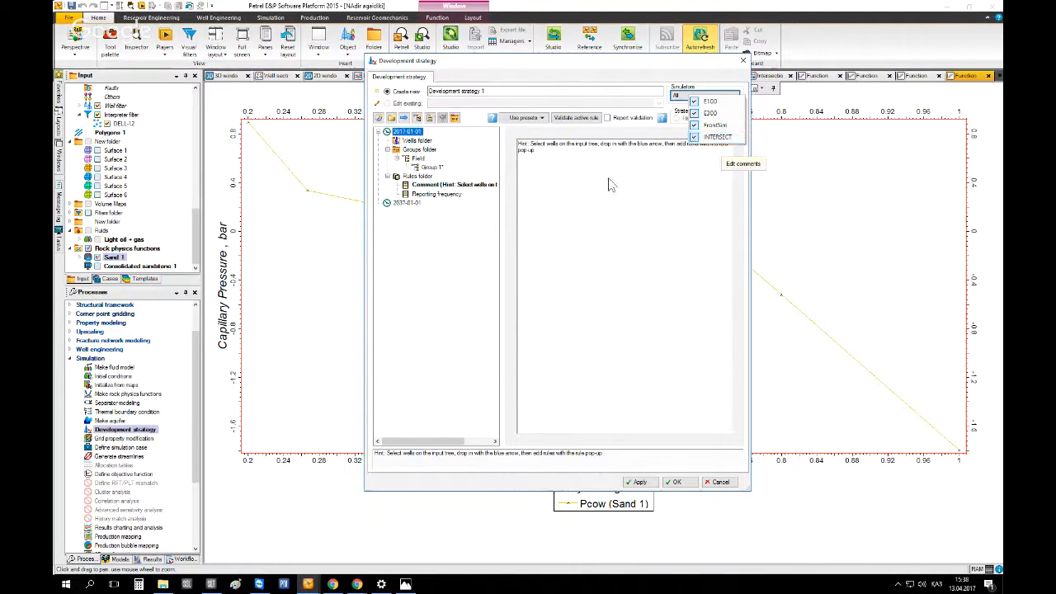
left_click(695, 114)
left_click(695, 125)
left_click(694, 137)
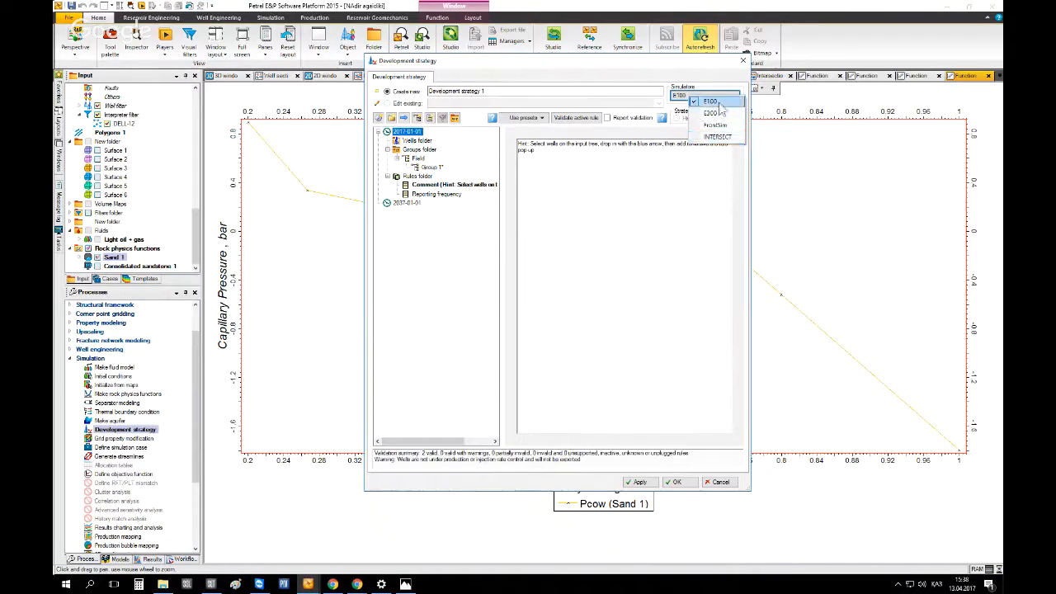
left_click(692, 202)
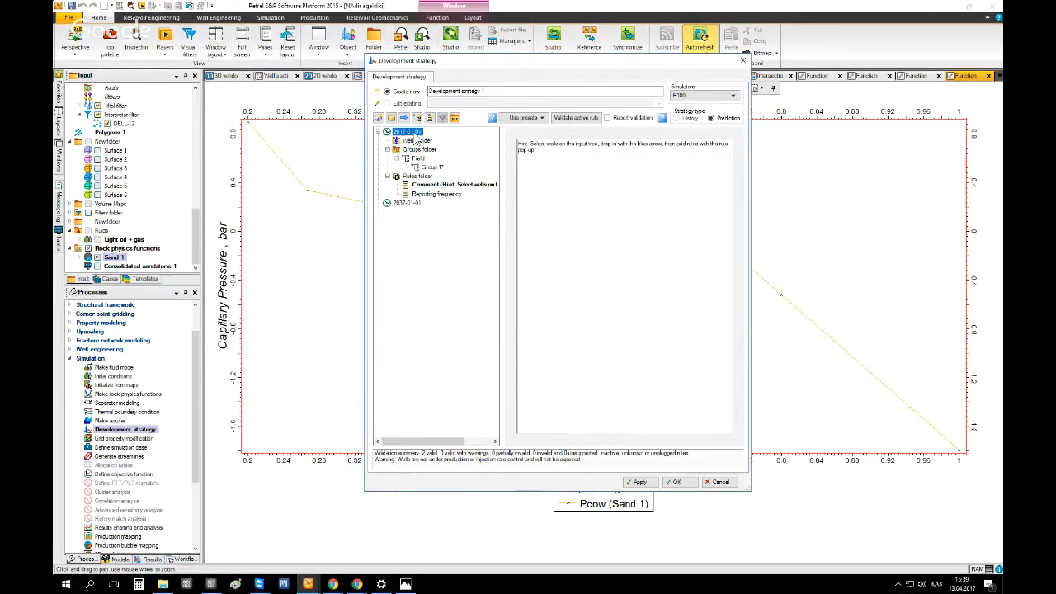
Change the strategy's end date to 2020-01-01
left_click(404, 204)
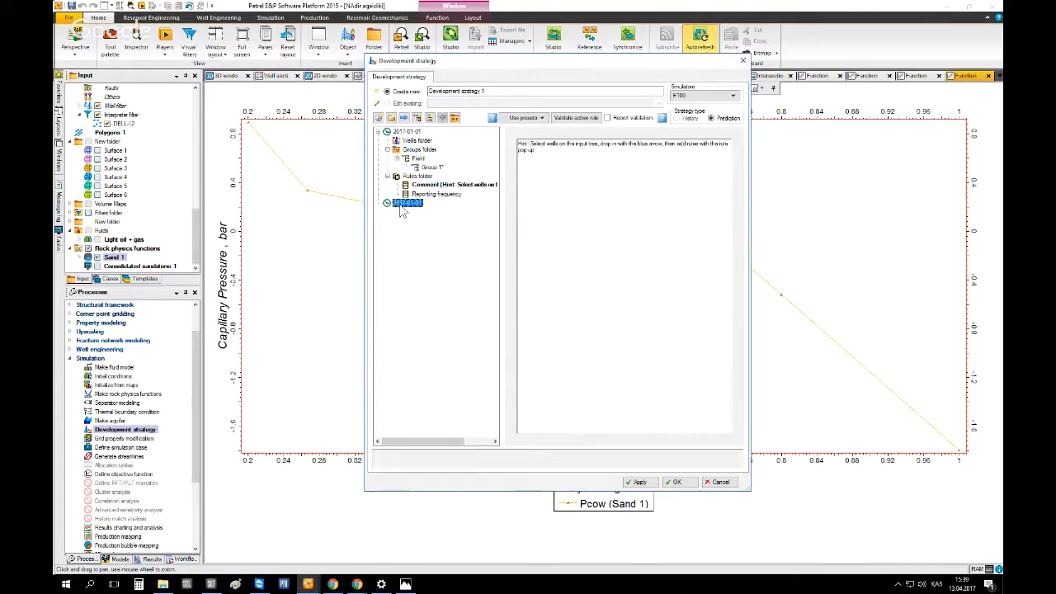
left_click(408, 132)
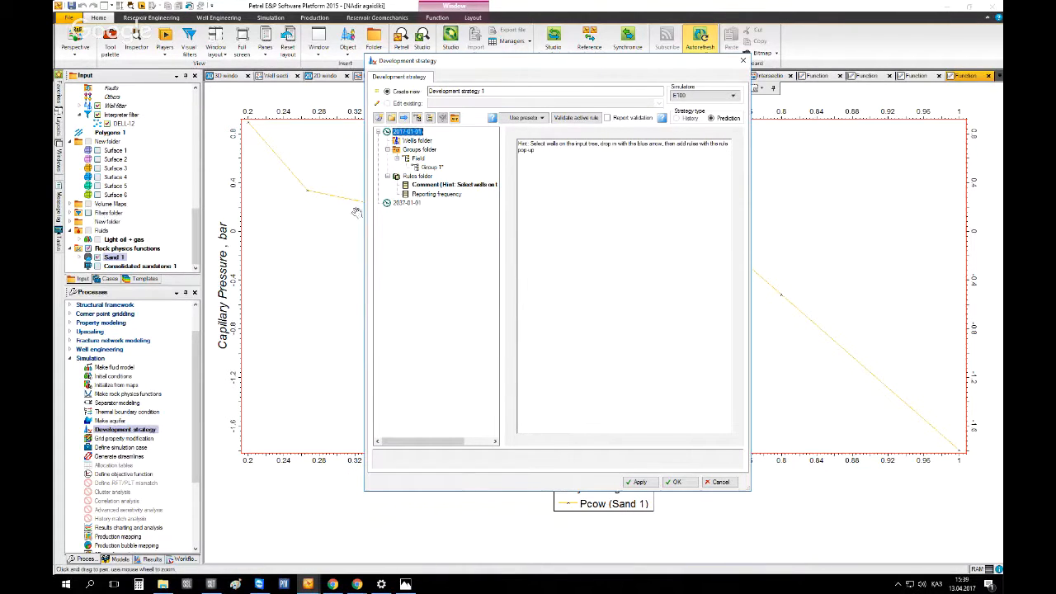
left_click(407, 205)
left_click(404, 204)
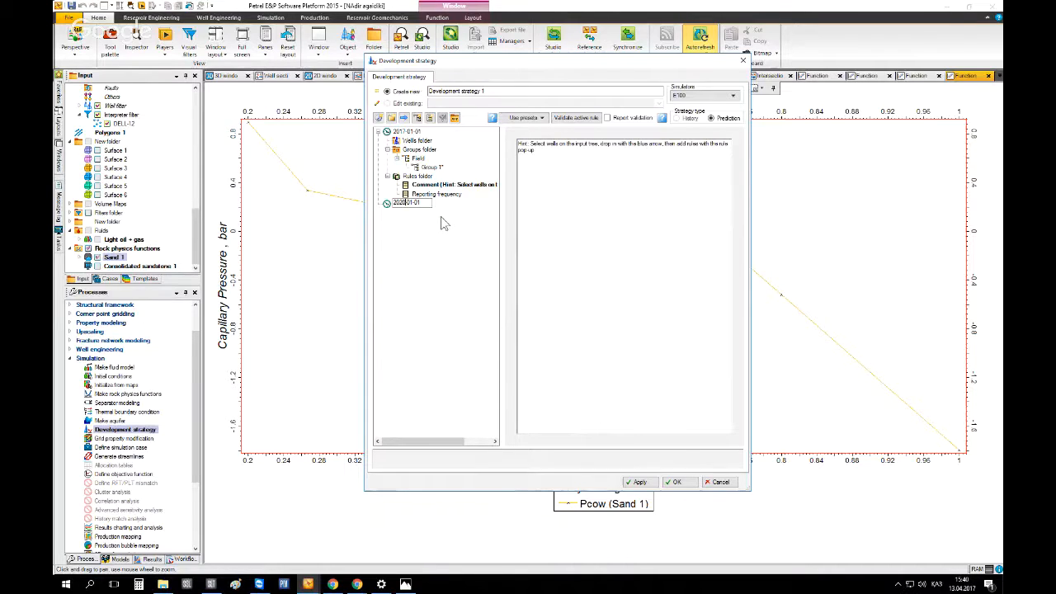
left_click(442, 217)
left_click_drag(413, 442, 391, 442)
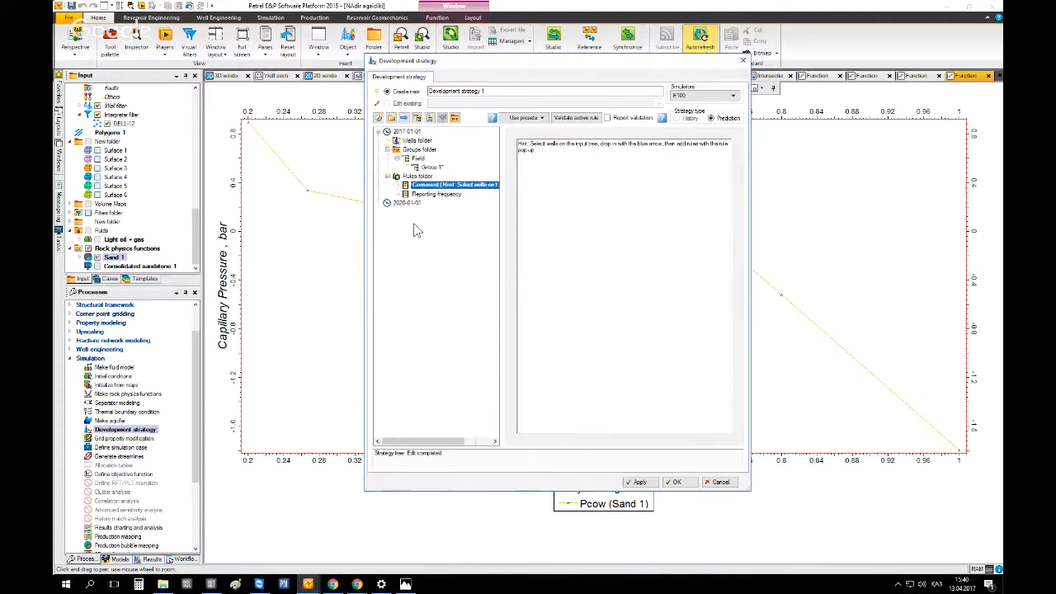
left_click(388, 176)
left_click(387, 150)
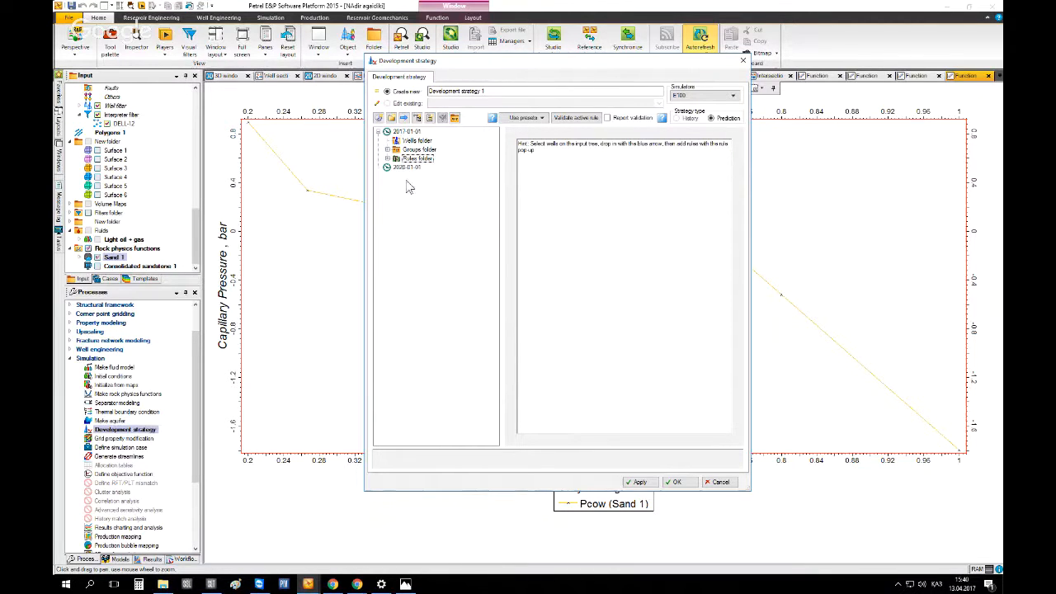
left_click(379, 118)
left_click(533, 310)
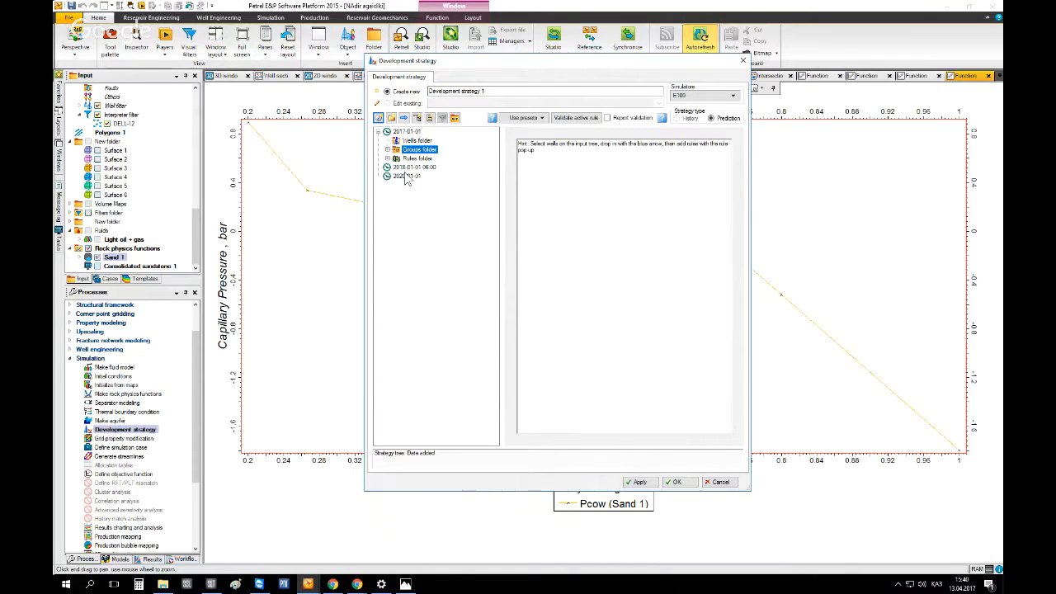
left_click(410, 167)
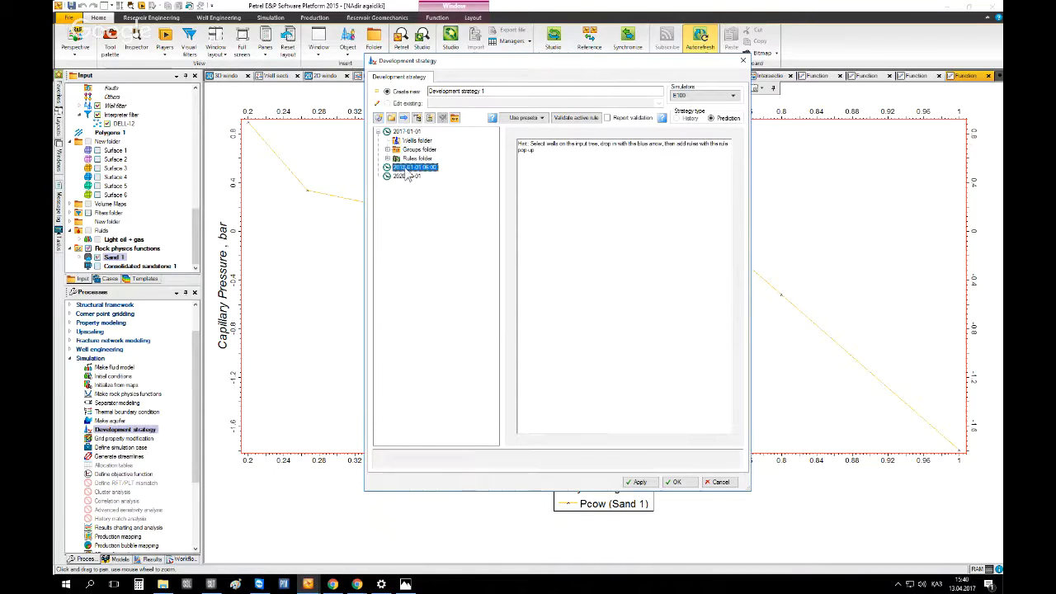
left_click(417, 120)
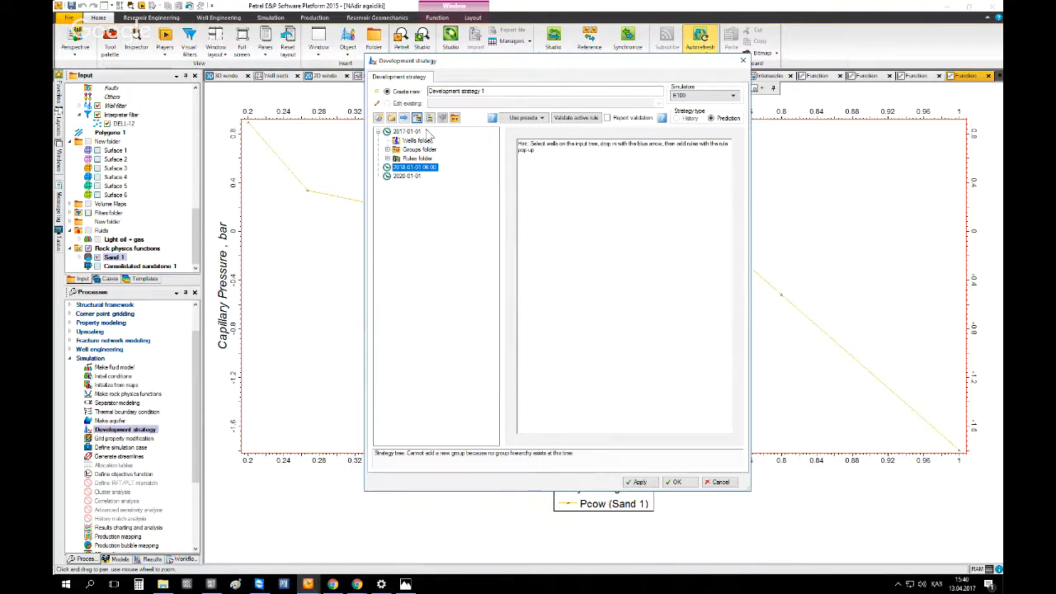
left_click(391, 118)
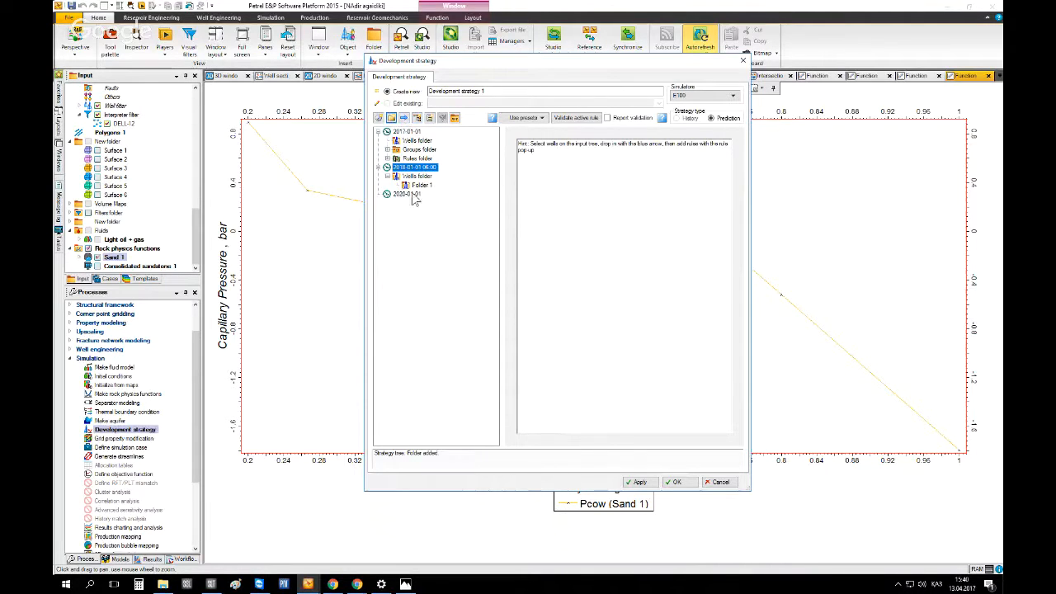
left_click(416, 141)
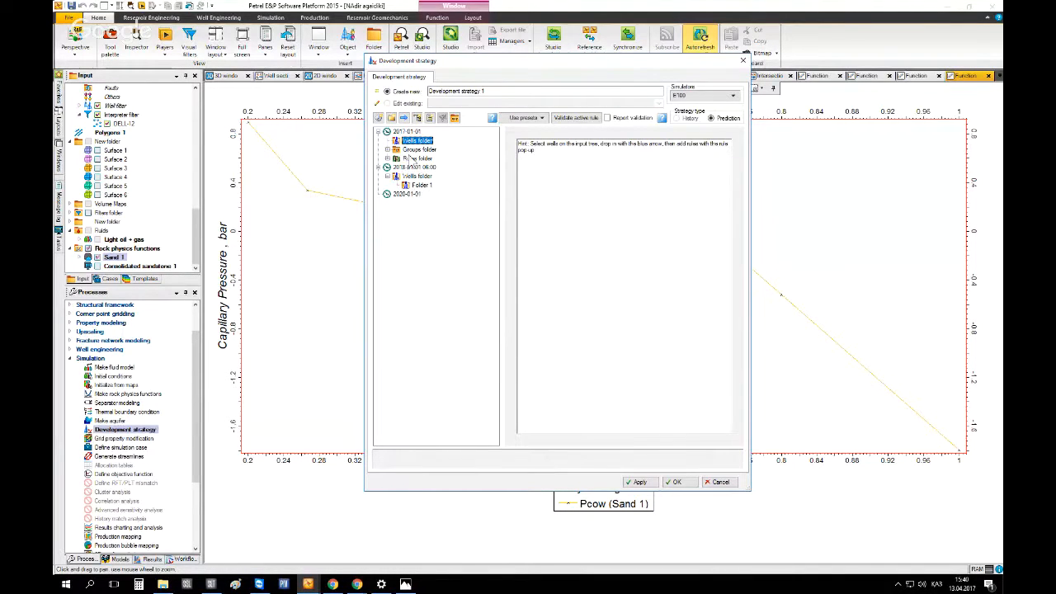
left_click(378, 118)
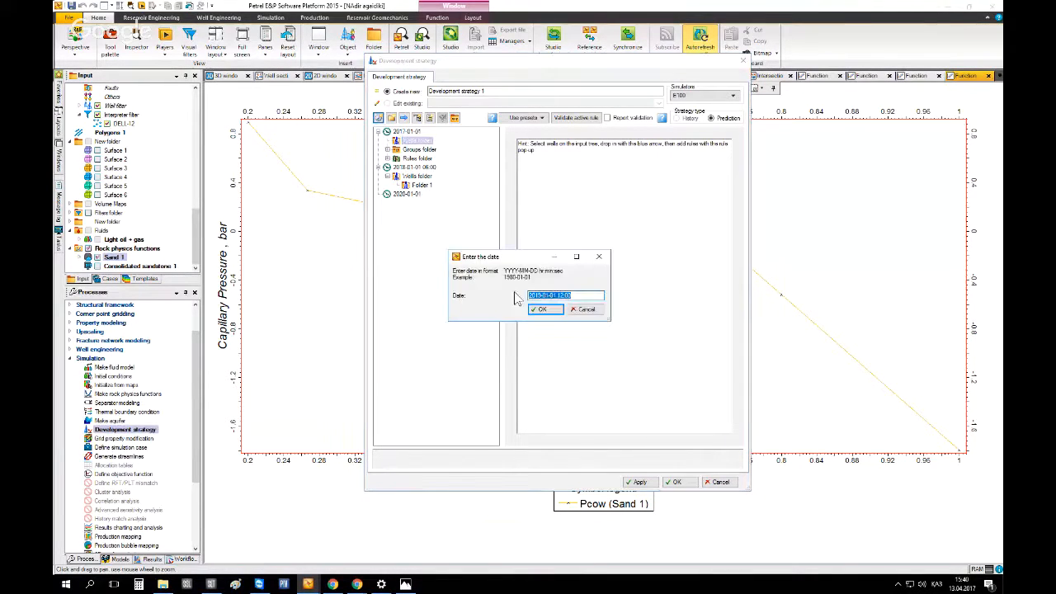
left_click(587, 313)
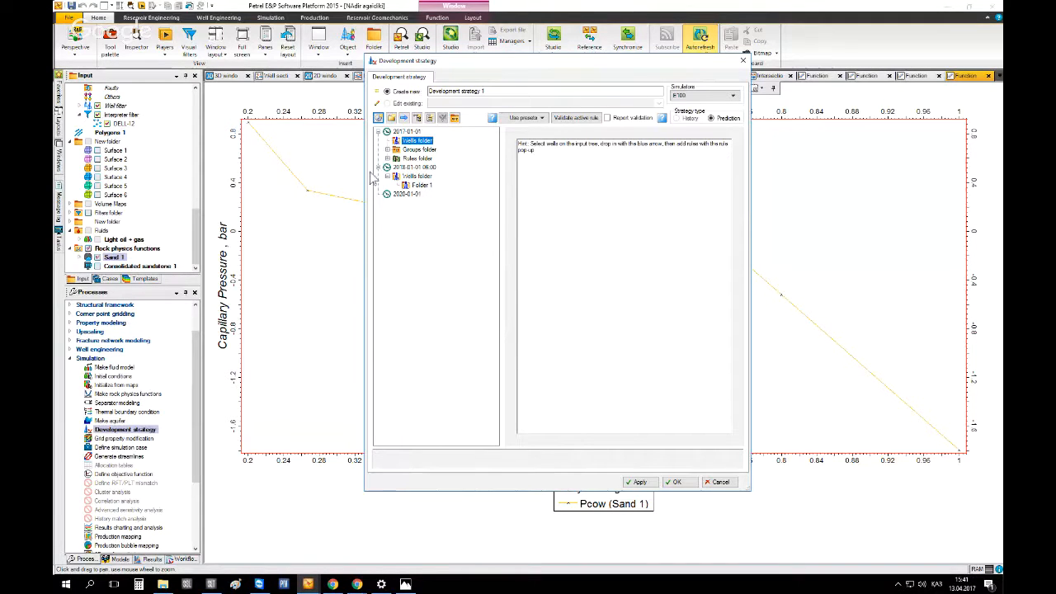
Delete the 2020-01-01 end date from the strategy tree
left_click(405, 194)
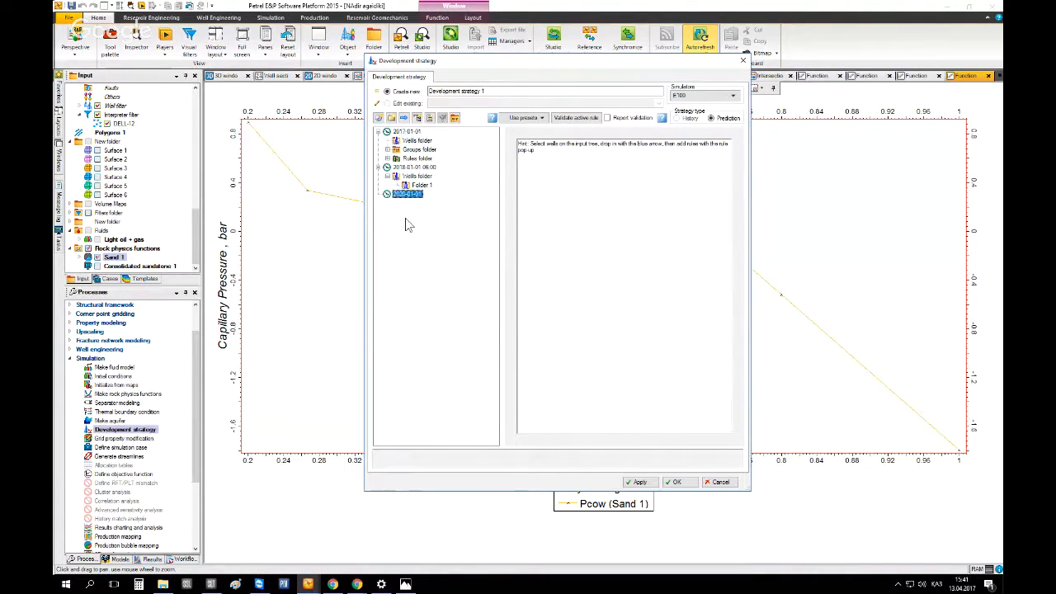
key("Delete")
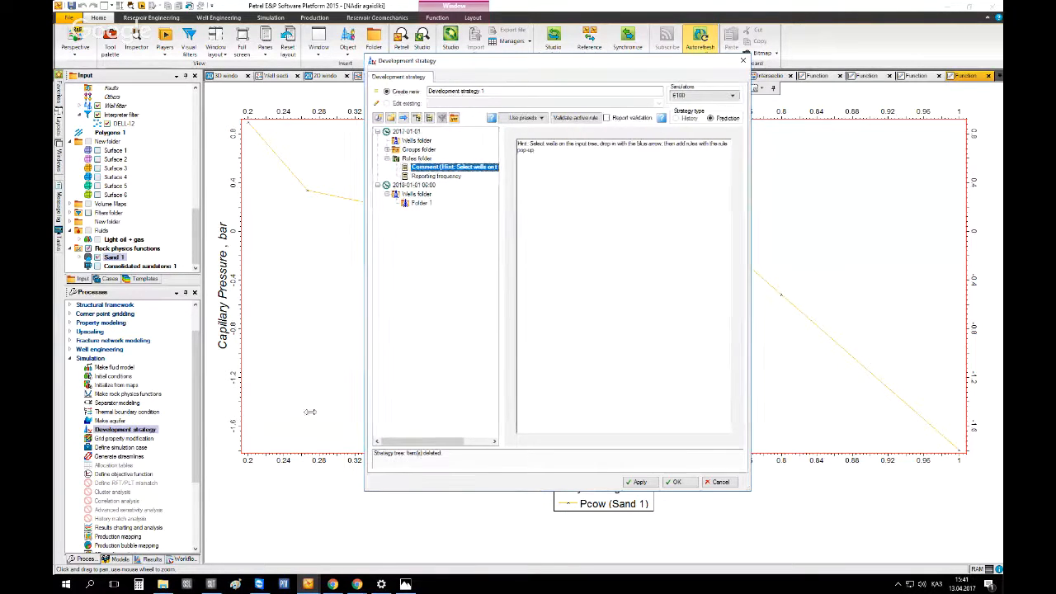
left_click_drag(364, 429, 242, 420)
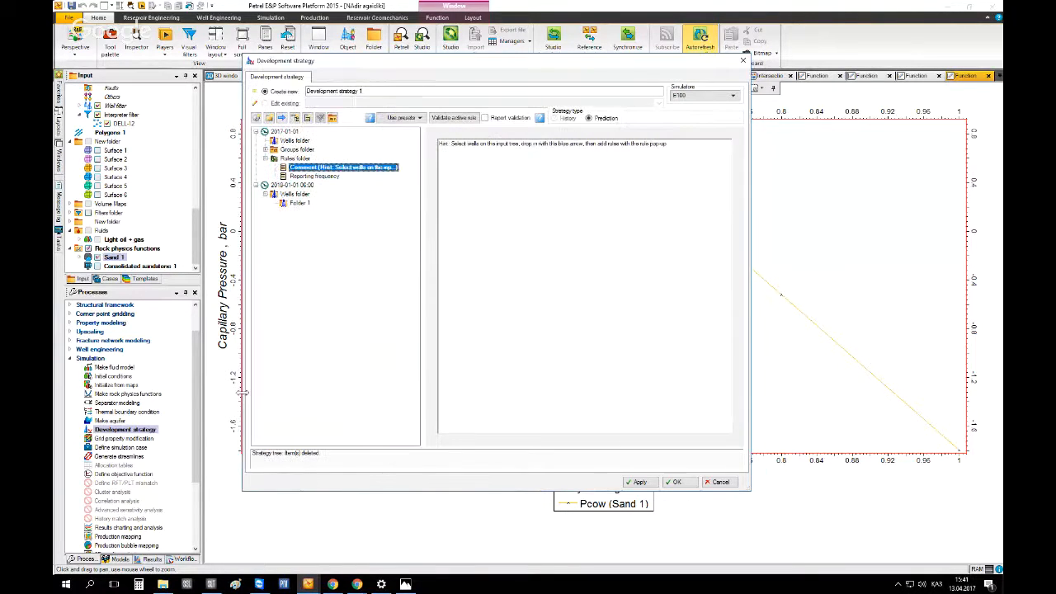
left_click(295, 186)
left_click(285, 194)
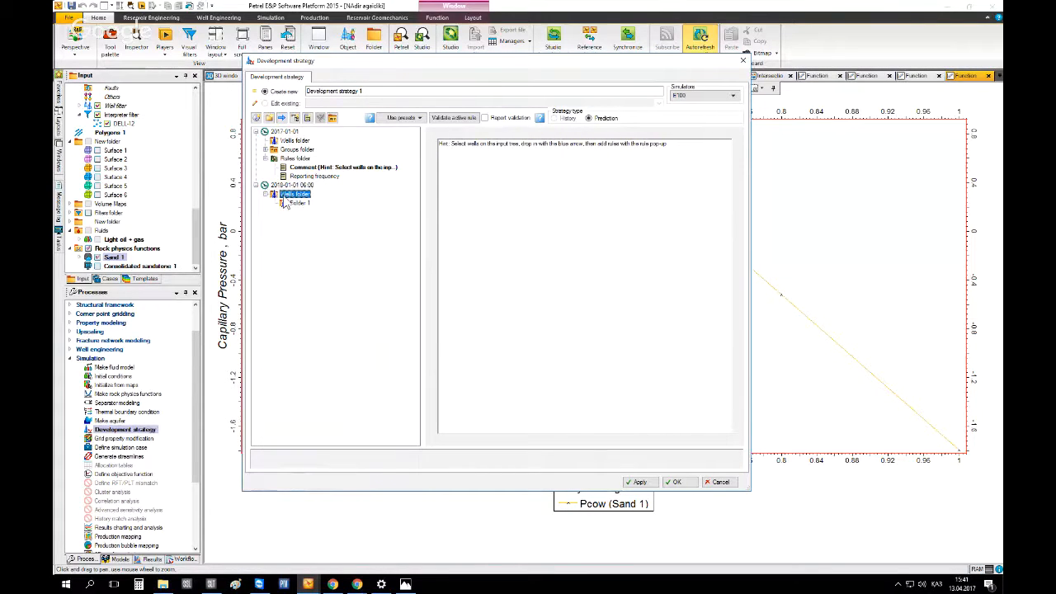
key("Delete")
left_click(281, 187)
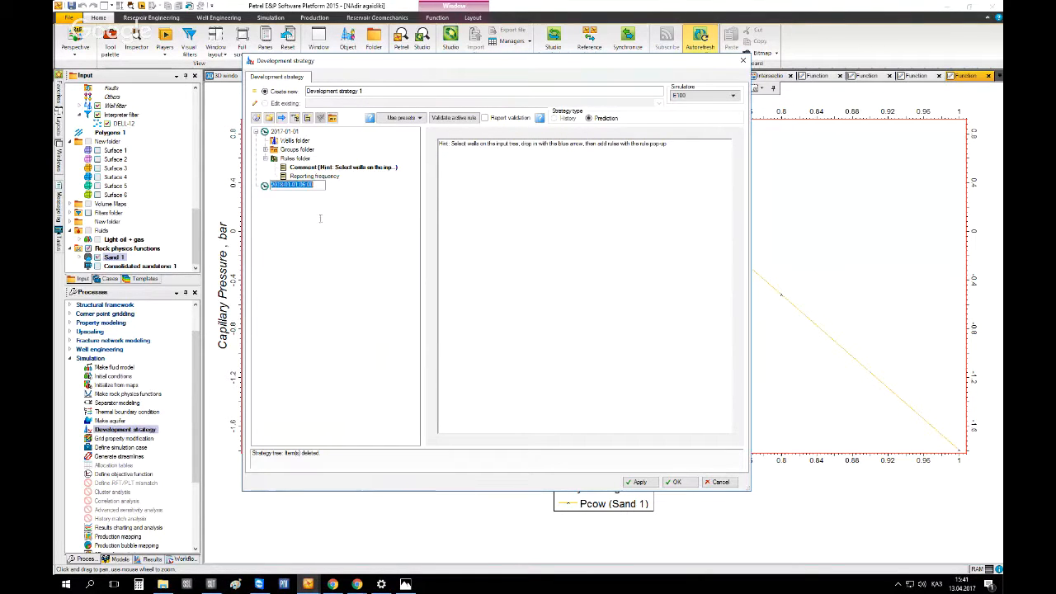
left_click(282, 188)
key("BackSpace")
key("BackSpace")
type("20")
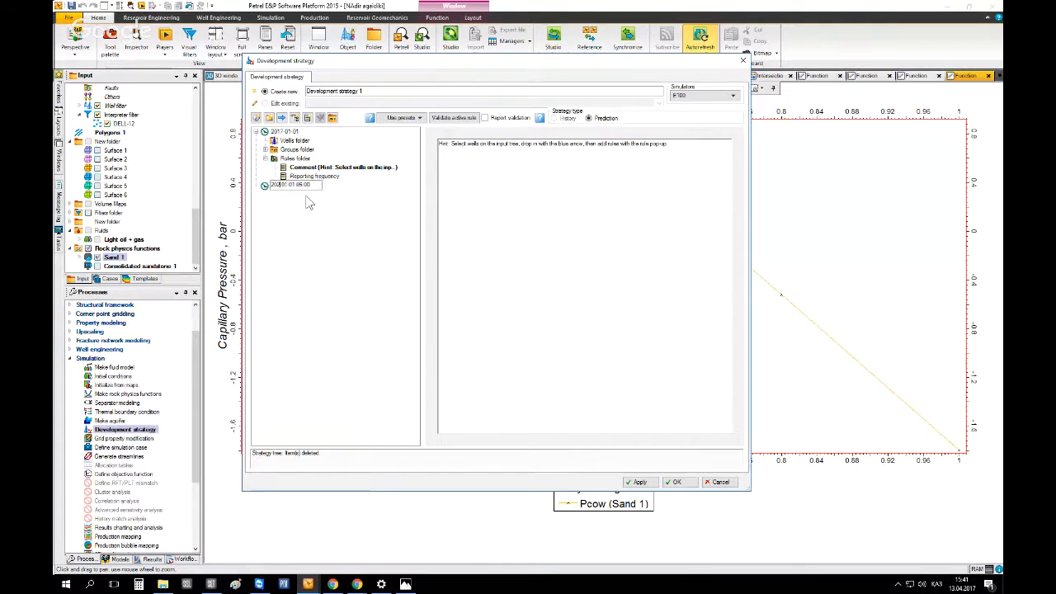
key("Return")
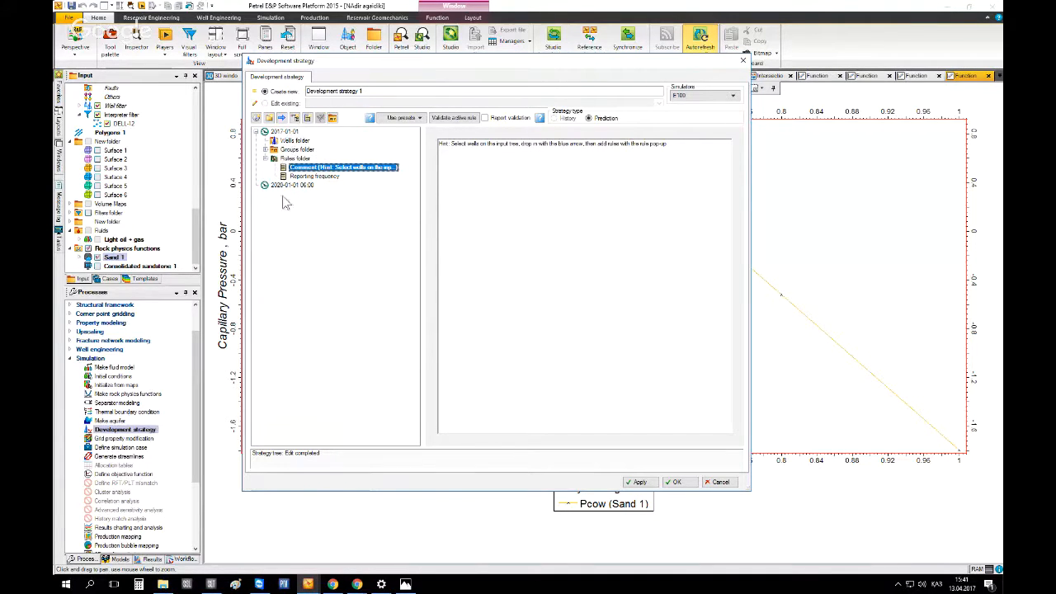
Add Simple well's Tubing 1 completion to the wells folder at 2017-01-01 and expand the Groups folder
left_click(294, 142)
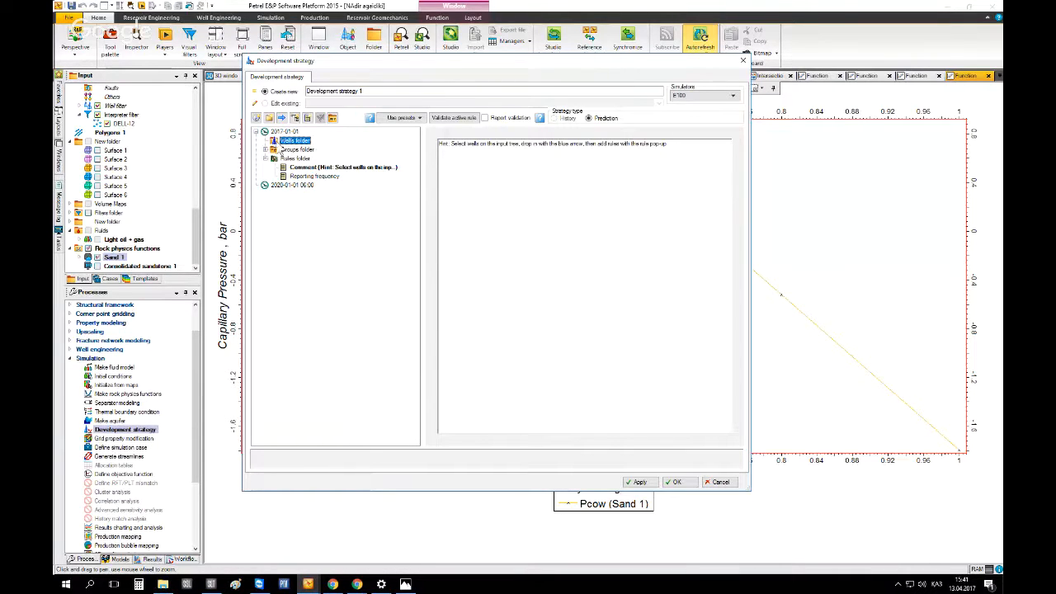
left_click(195, 226)
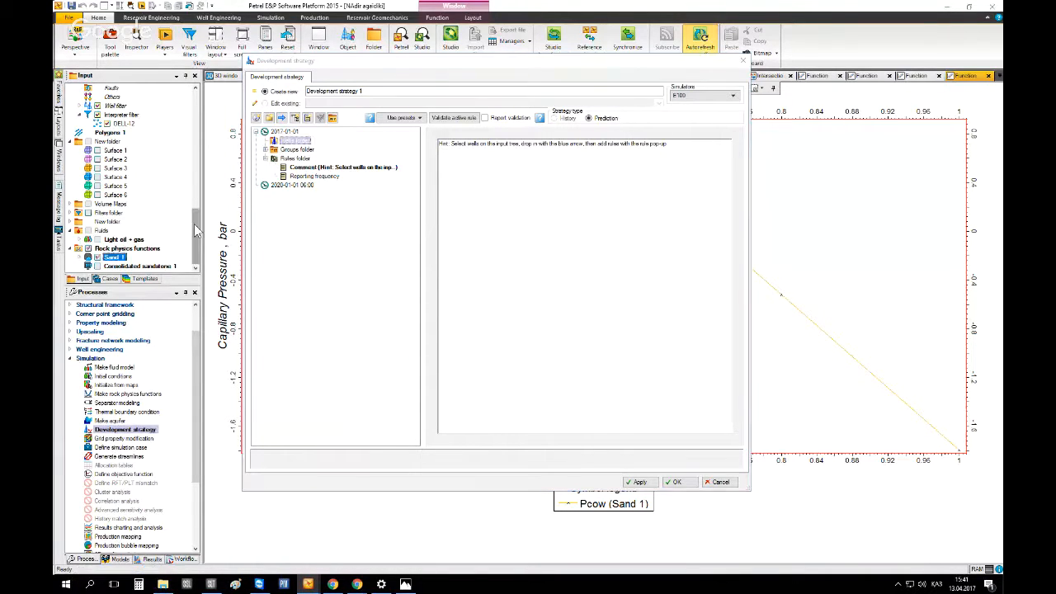
left_click_drag(194, 224, 200, 144)
left_click(121, 221)
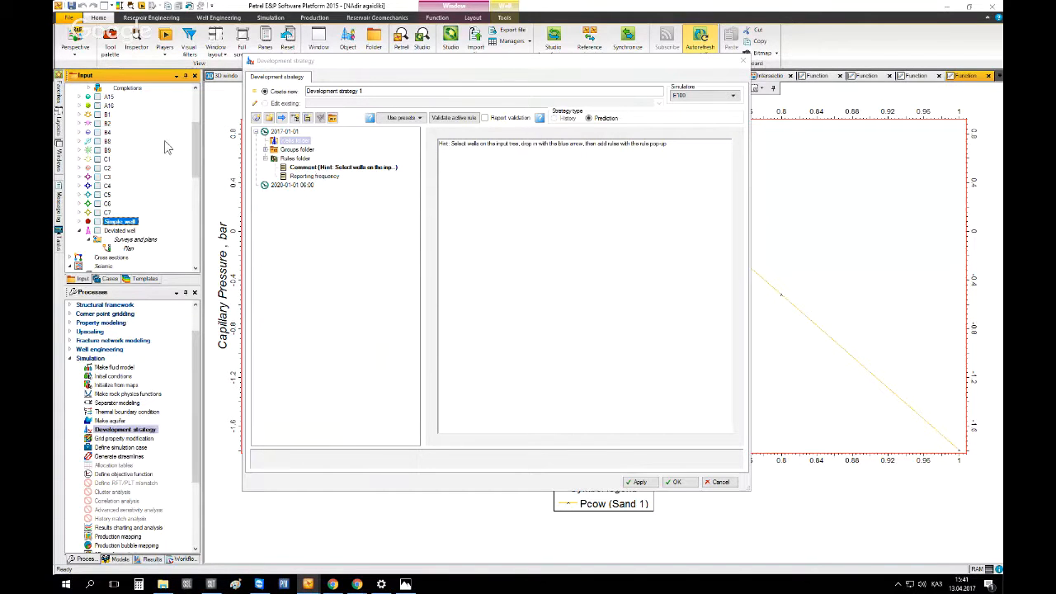
scroll(145, 141, "up", 3)
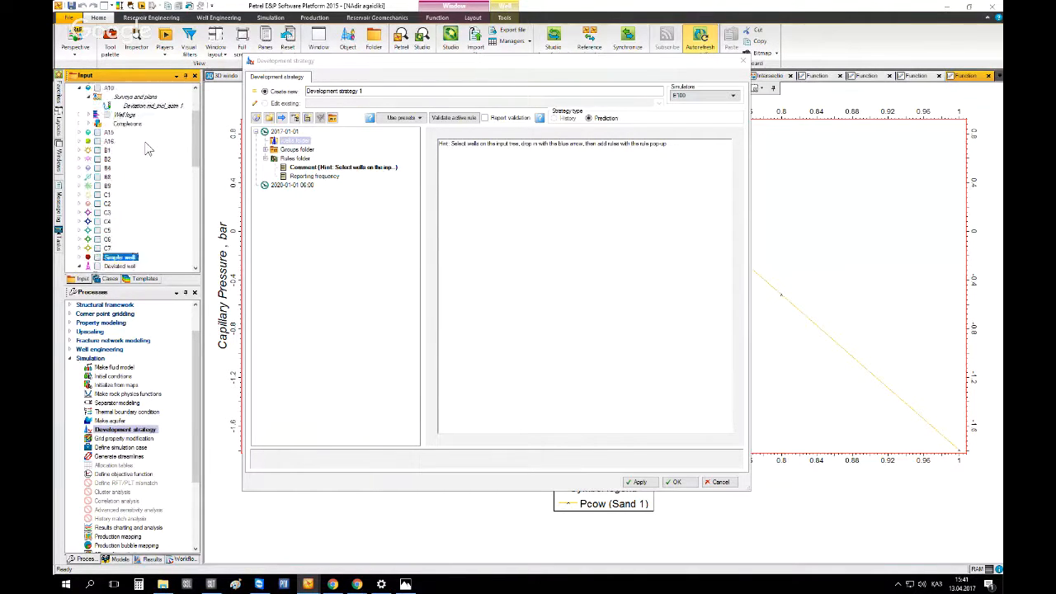
scroll(147, 148, "down", 2)
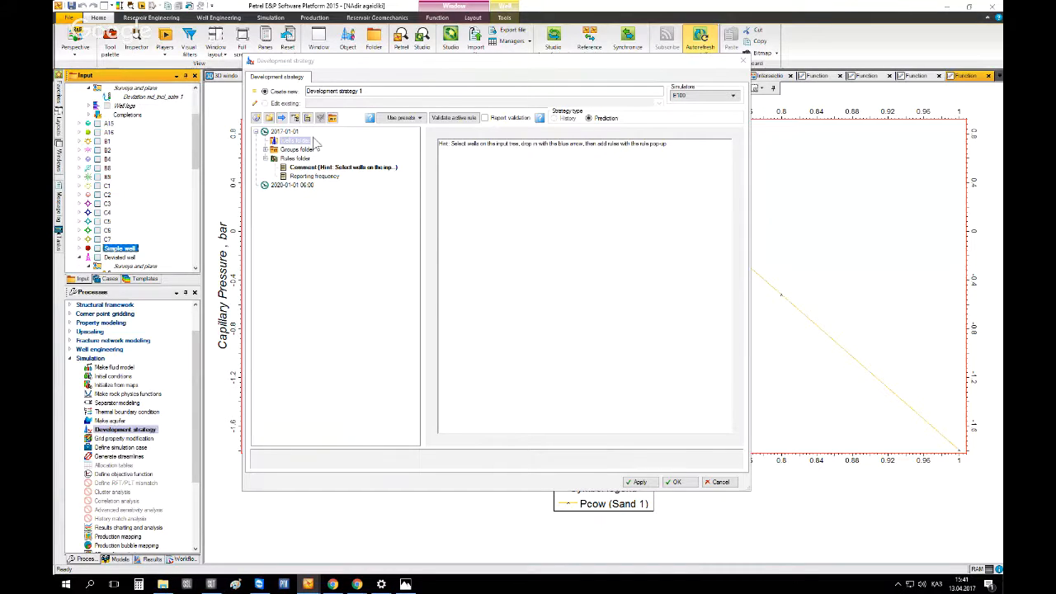
scroll(115, 147, "up", 3)
left_click(79, 106)
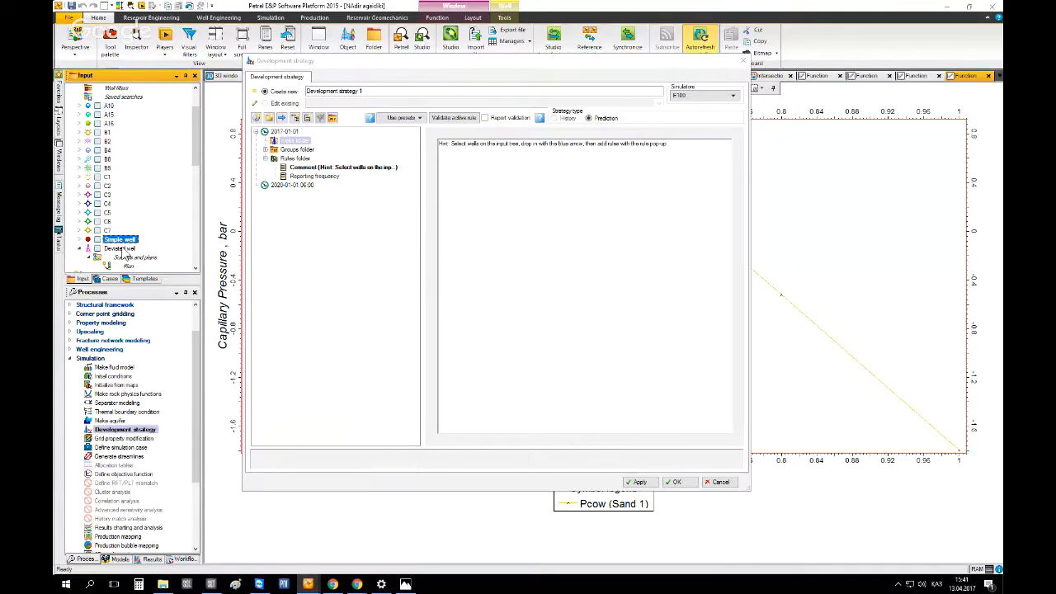
left_click(79, 239)
scroll(94, 240, "down", 3)
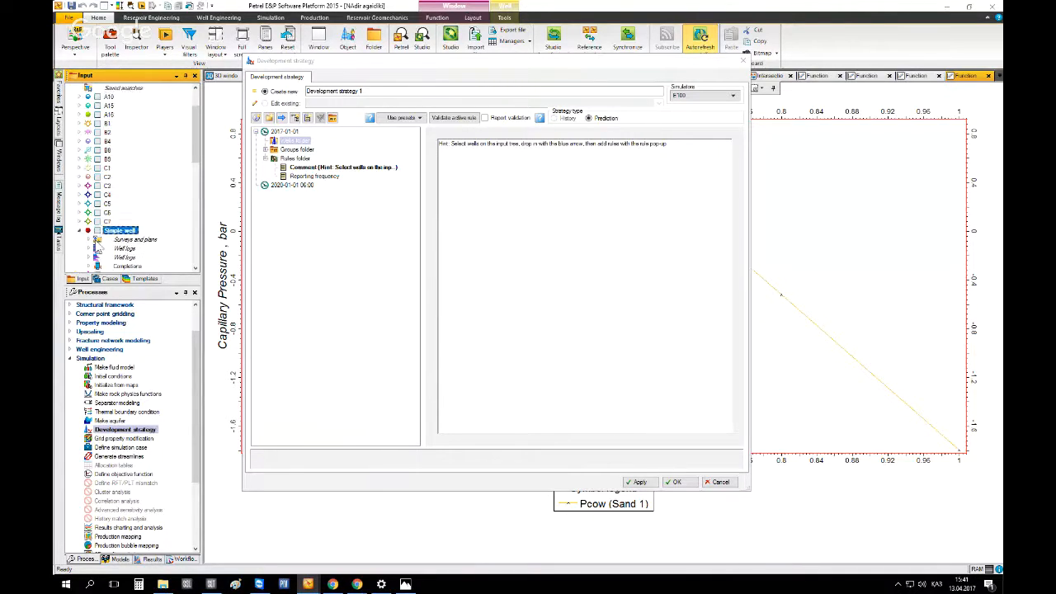
left_click(88, 239)
scroll(94, 239, "down", 2)
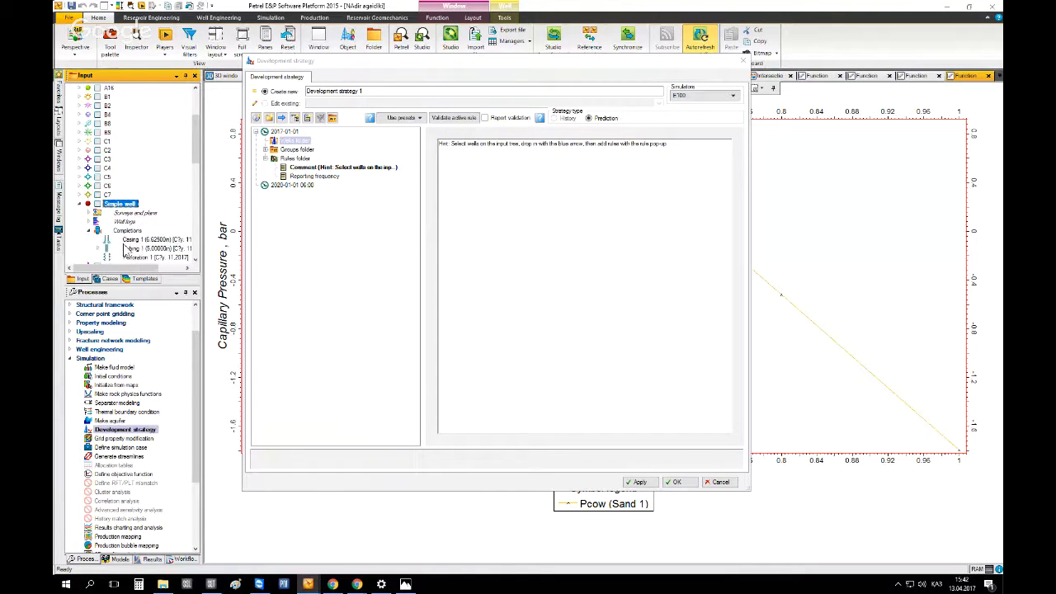
left_click(281, 118)
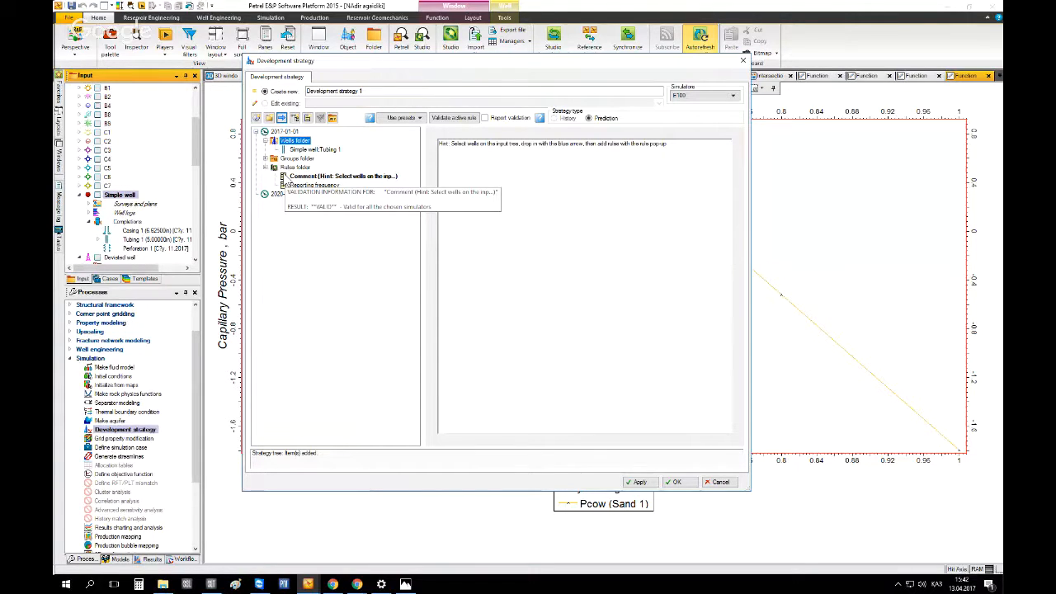
left_click(306, 150)
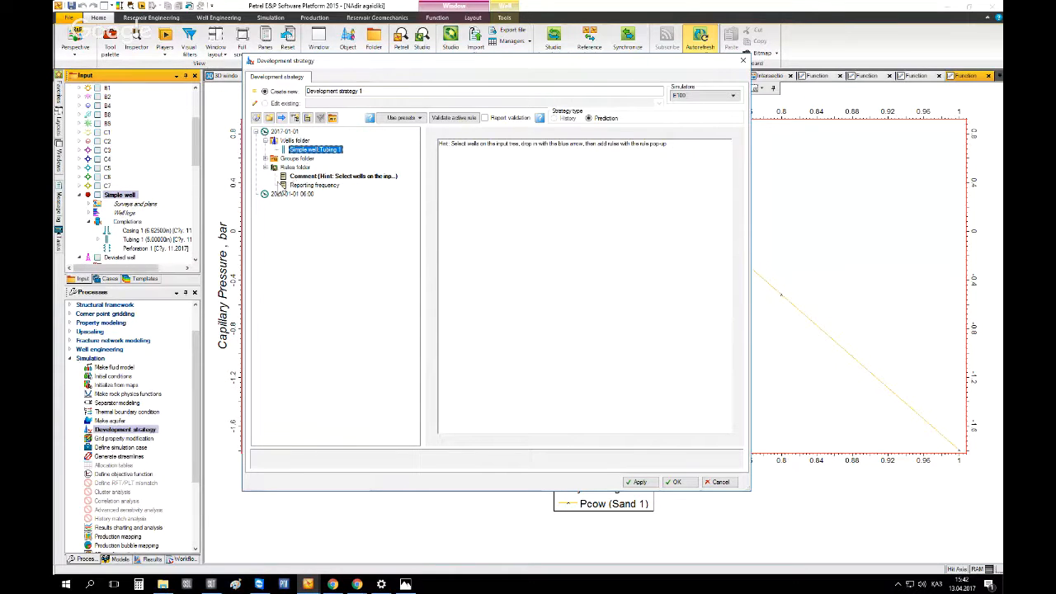
left_click(264, 159)
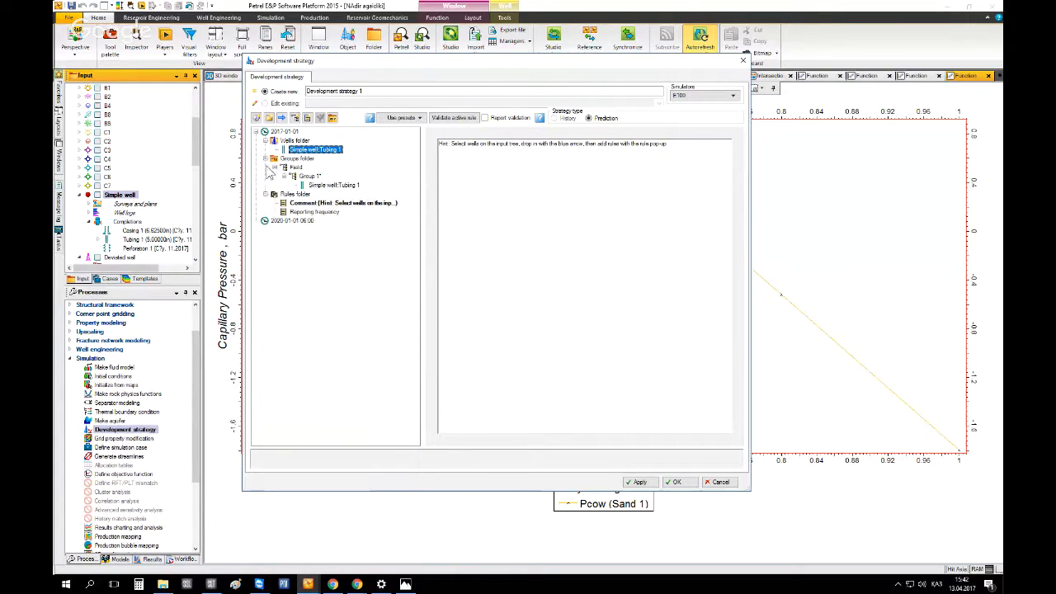
left_click(265, 159)
left_click(265, 166)
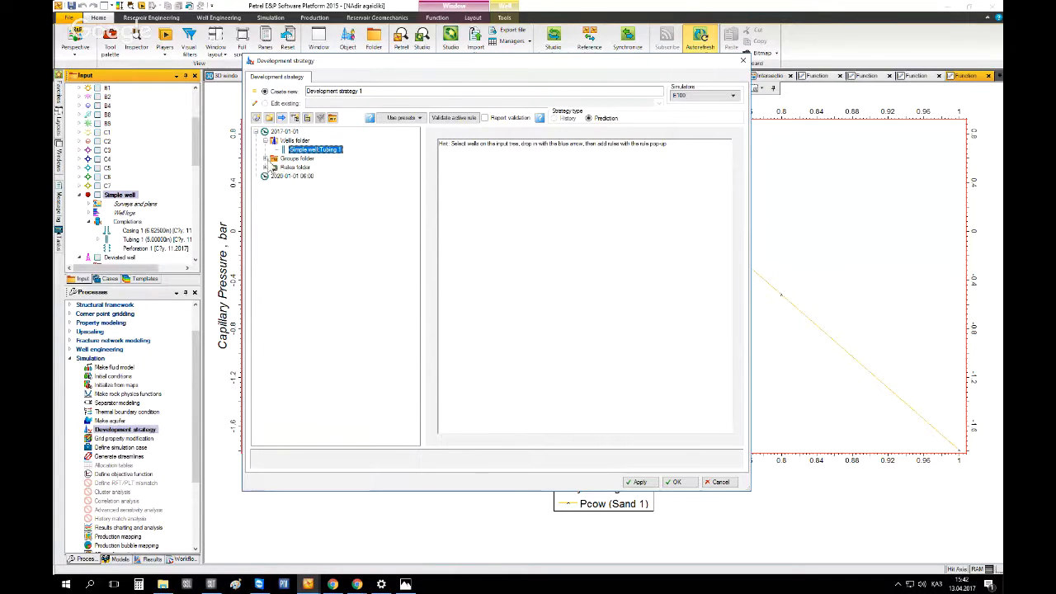
left_click(265, 159)
left_click(283, 176)
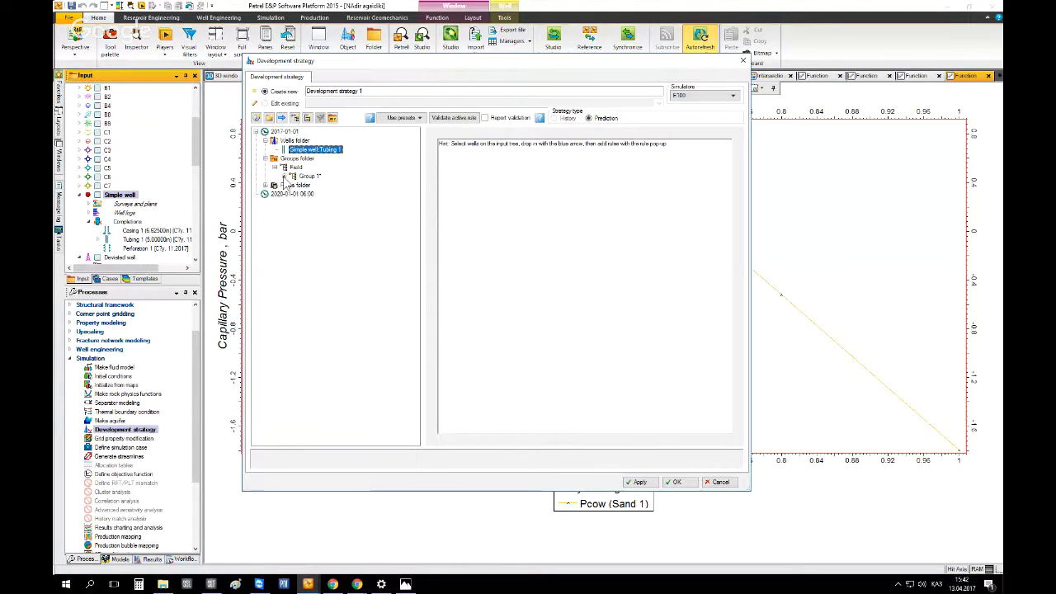
left_click(284, 176)
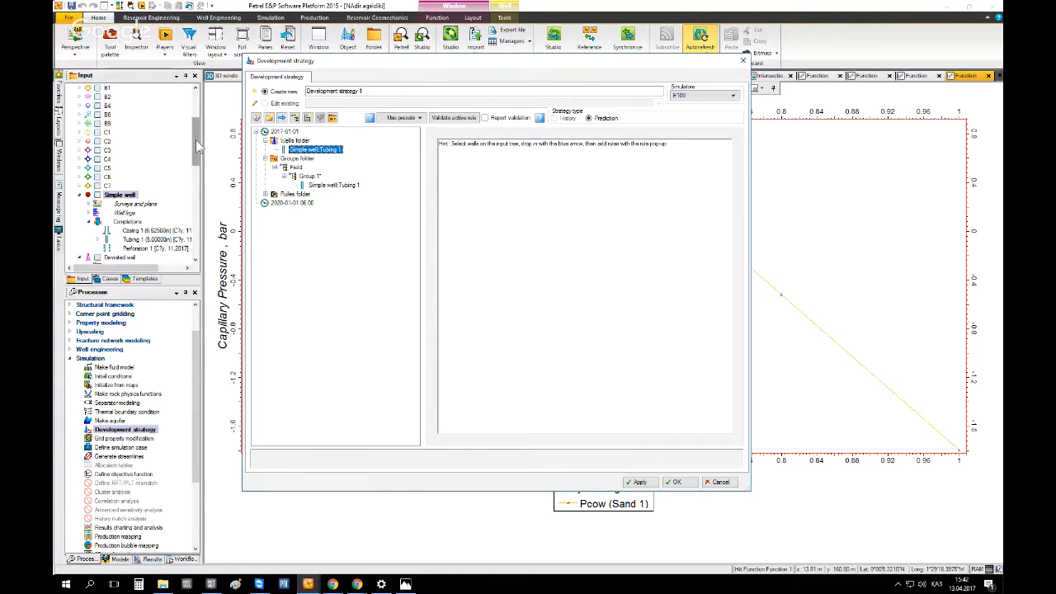
Add wells A10 through C7 from the input tree into the strategy's wells folder and Group 1
left_click(106, 190)
scroll(107, 190, "up", 1)
left_click(108, 99, "shift")
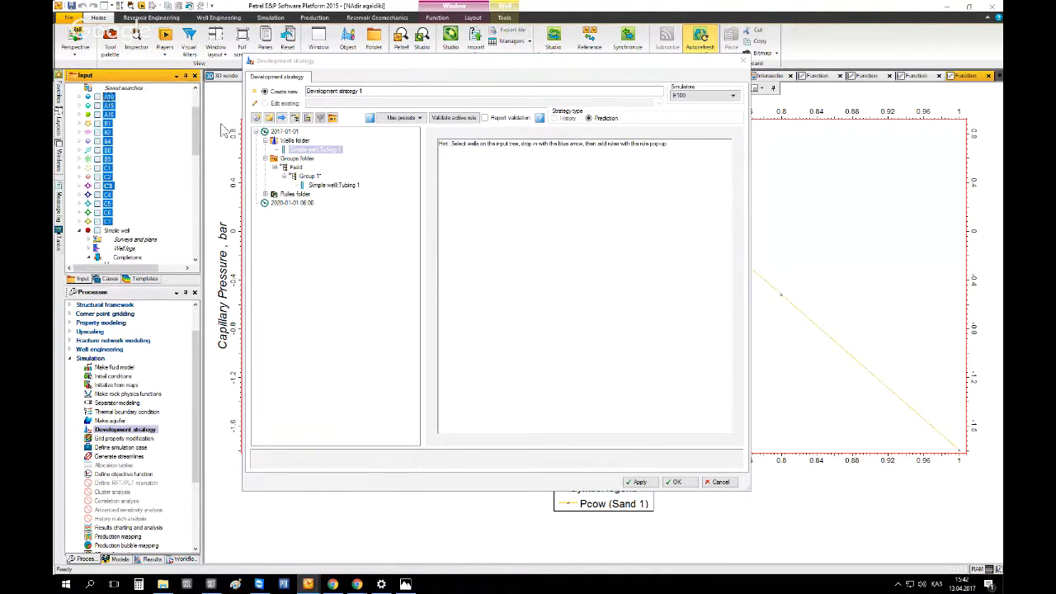
left_click(282, 117)
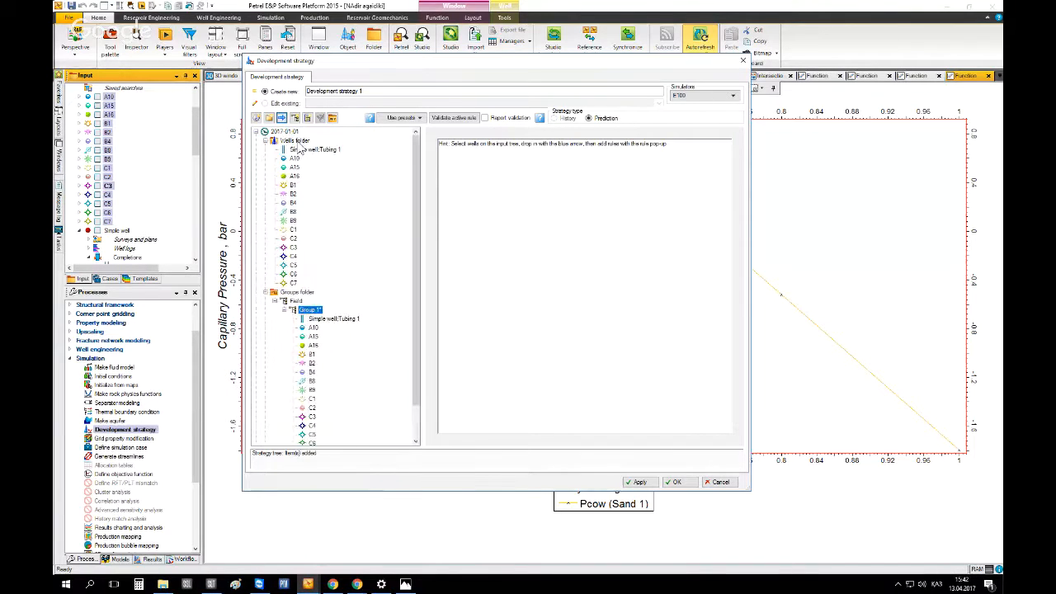
Add a new Group 2 under the Field group in the Groups folder
scroll(415, 307, "down", 1)
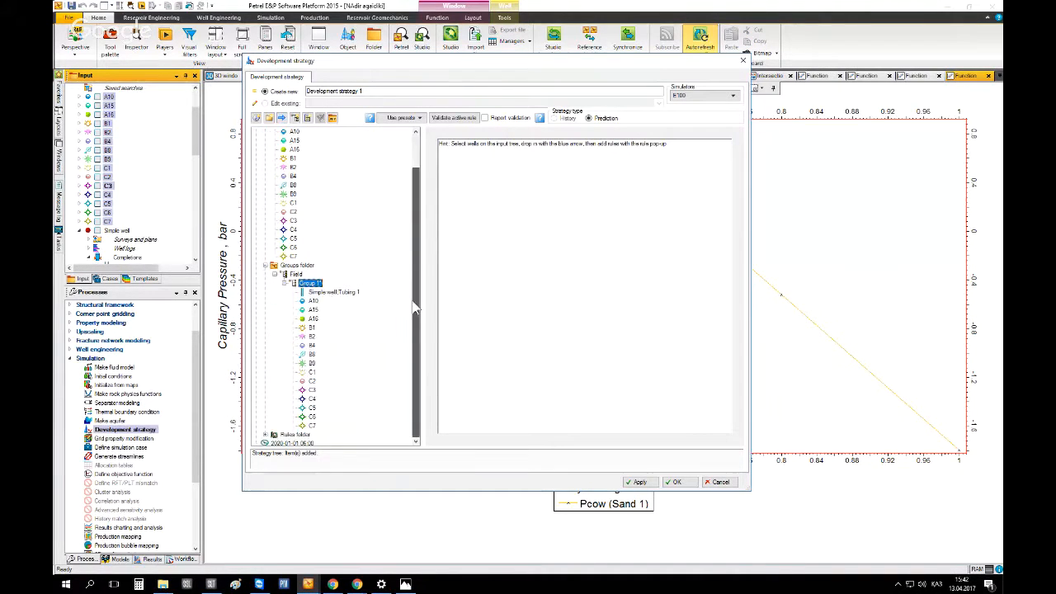
scroll(415, 307, "down", 1)
left_click(314, 294)
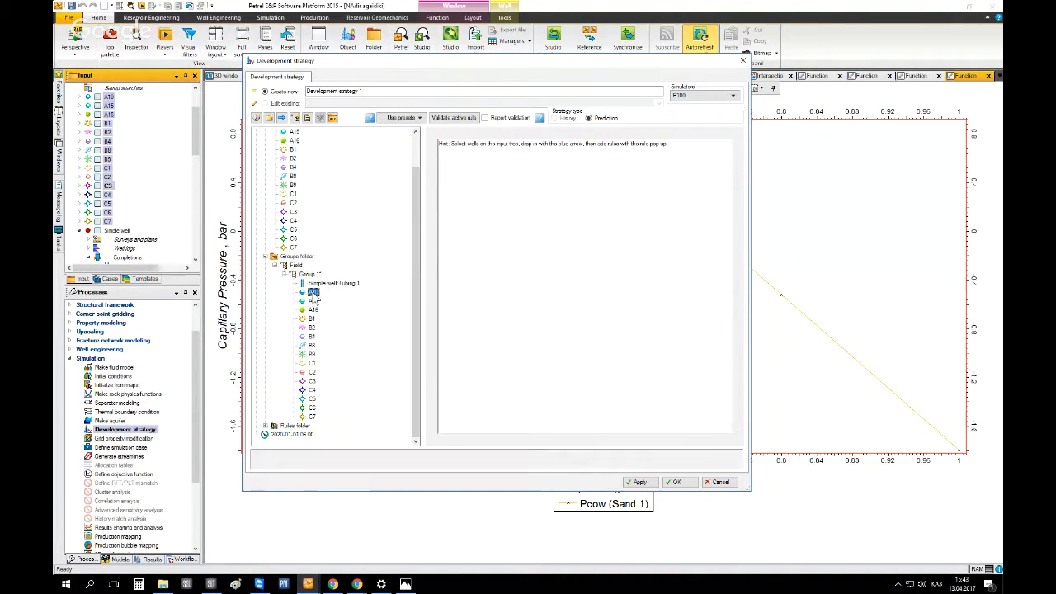
left_click(312, 318)
left_click(313, 353, "shift")
left_click(313, 363)
left_click(313, 416, "shift")
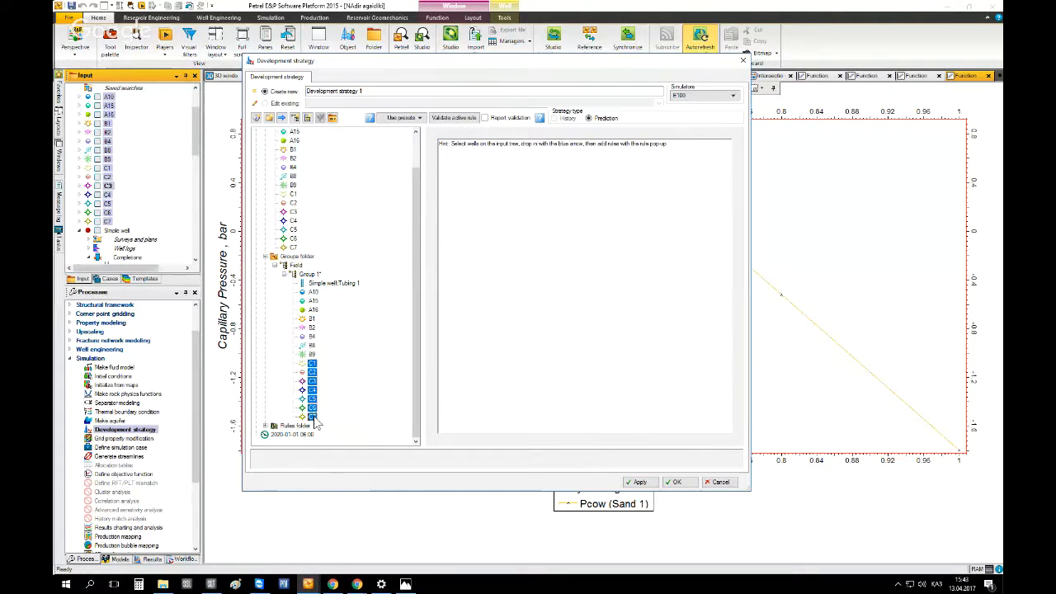
right_click(295, 264)
left_click(327, 275)
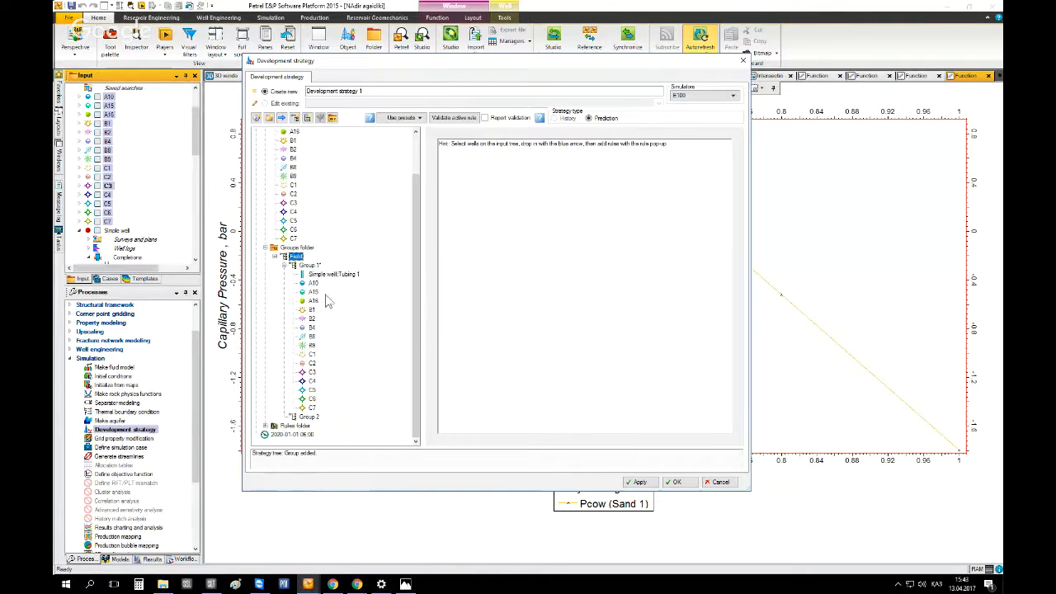
Move wells A10, A15 and A16 from Group 1 into Group 2
left_click(313, 283)
left_click_drag(315, 303, 312, 417)
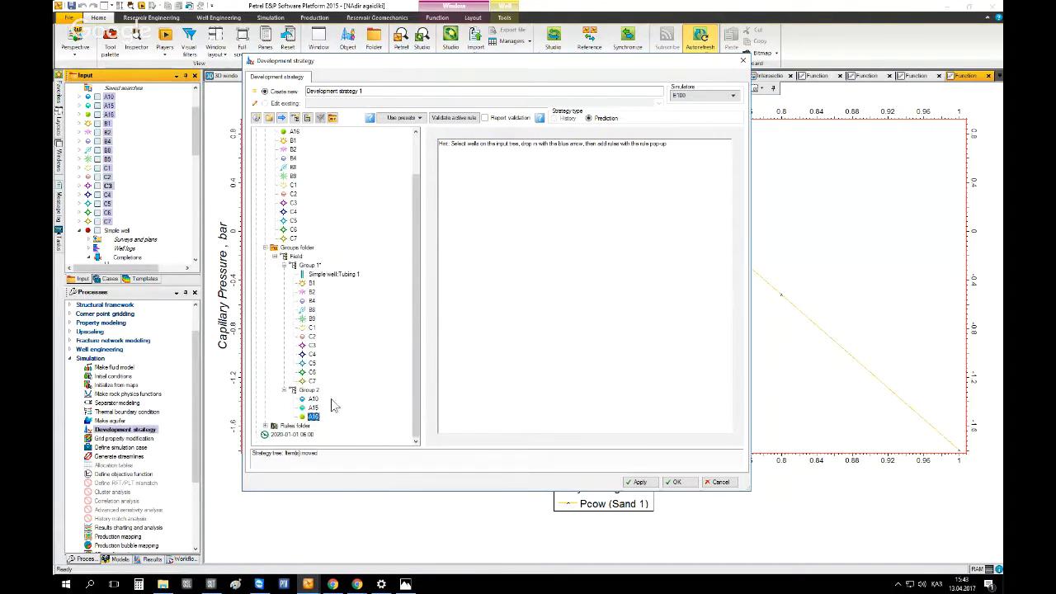
Try to delete Group 2 from the Field group
left_click(310, 265)
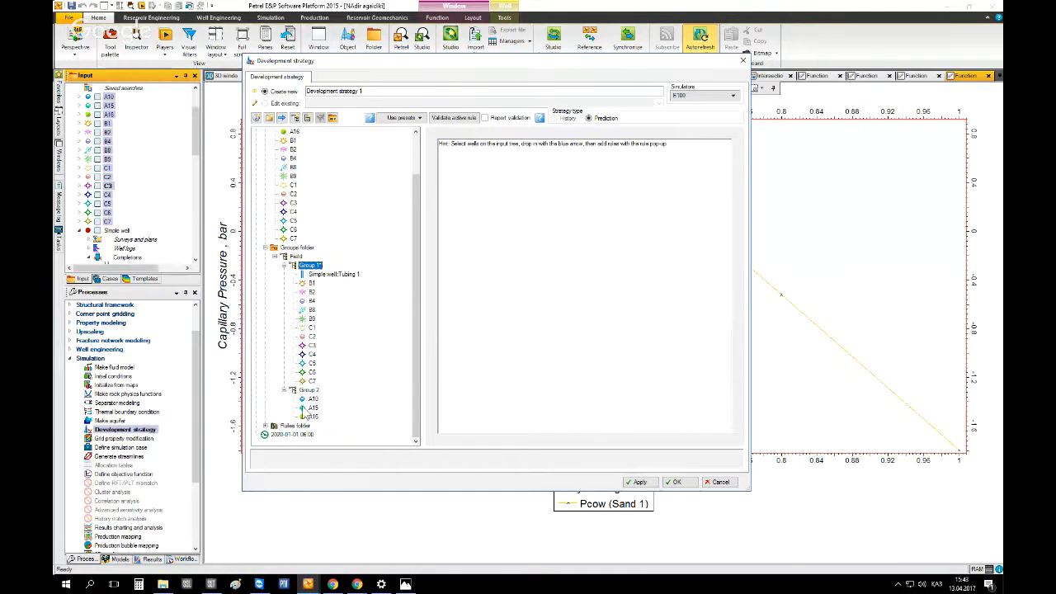
left_click(309, 390)
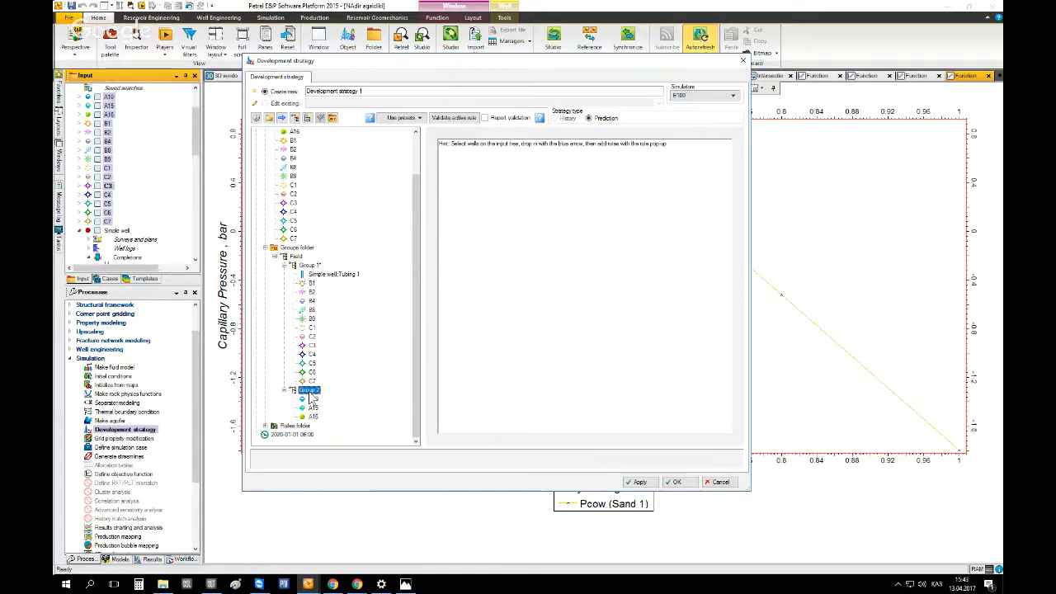
key("Delete")
right_click(310, 393)
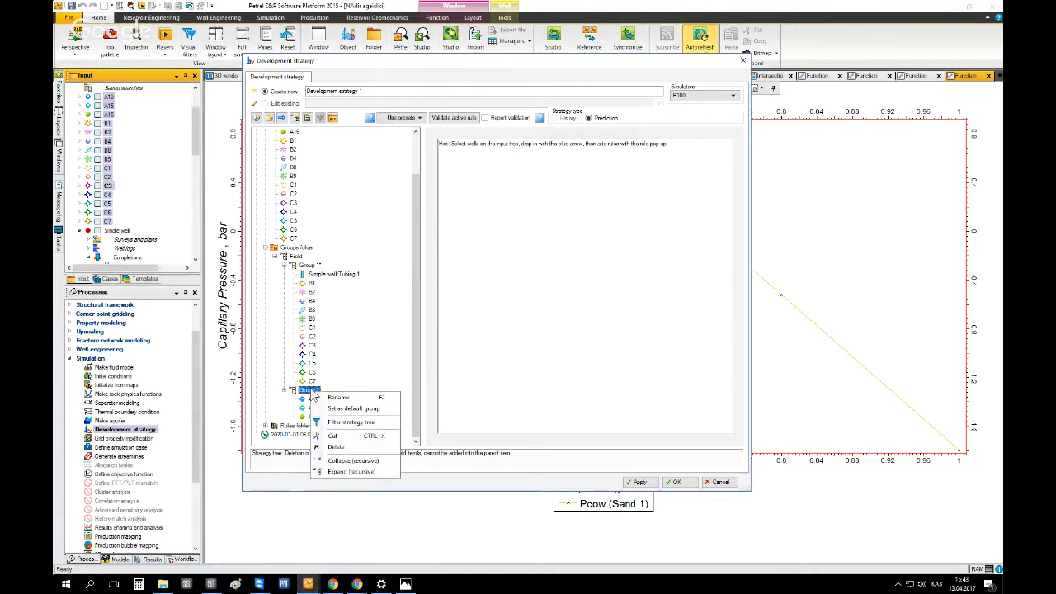
left_click(341, 445)
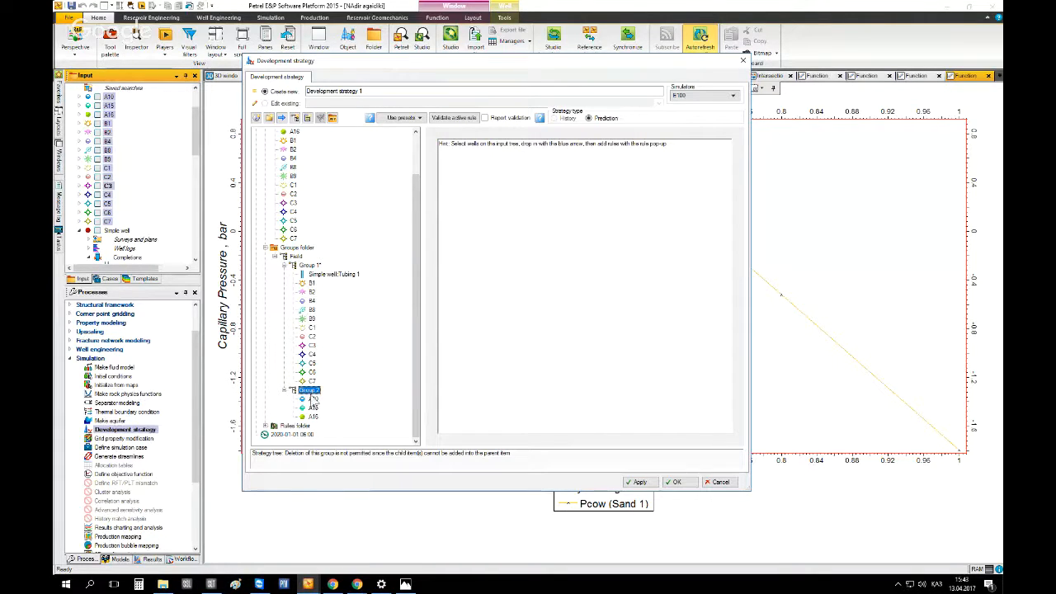
Delete wells B1 through C7 from Group 1 and confirm the removal
left_click(312, 283)
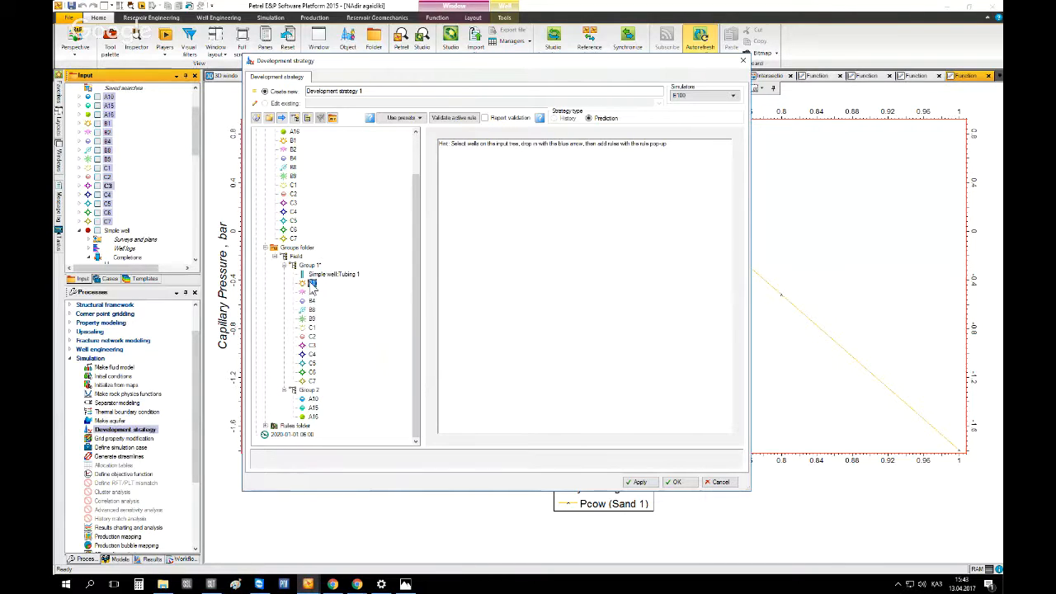
left_click(312, 381, "shift")
left_click_drag(312, 381, 333, 292)
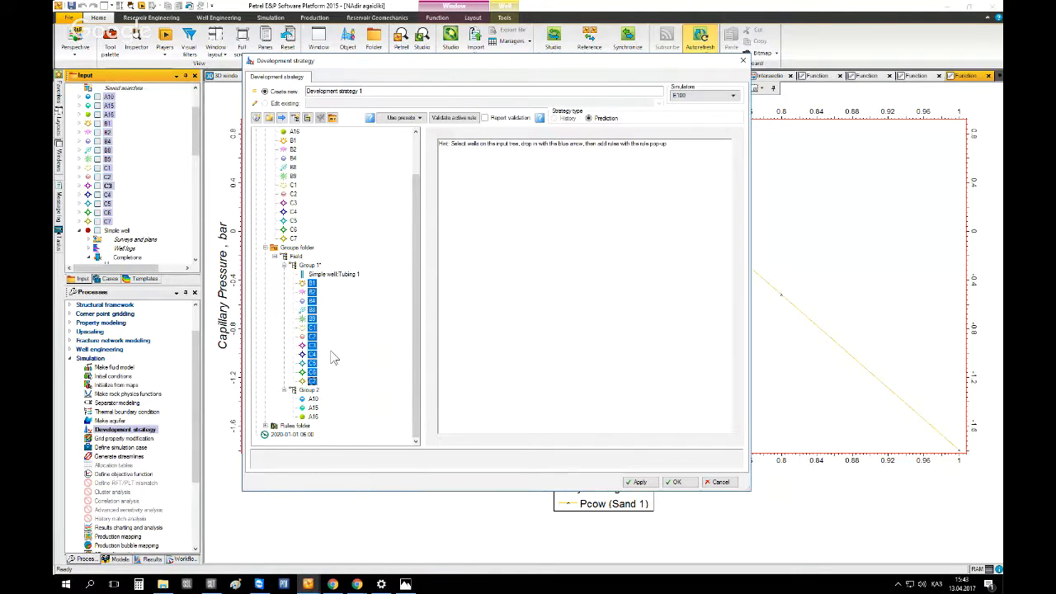
key("Delete")
key("Return")
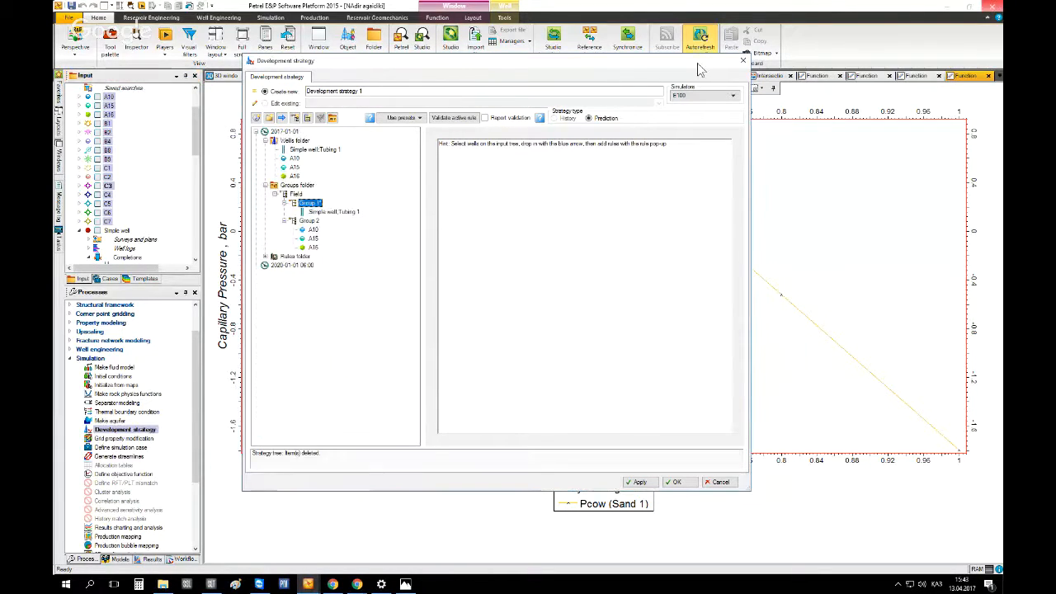
Delete wells A10, A15 and A16 from Group 2 and confirm the removal
left_click(312, 229)
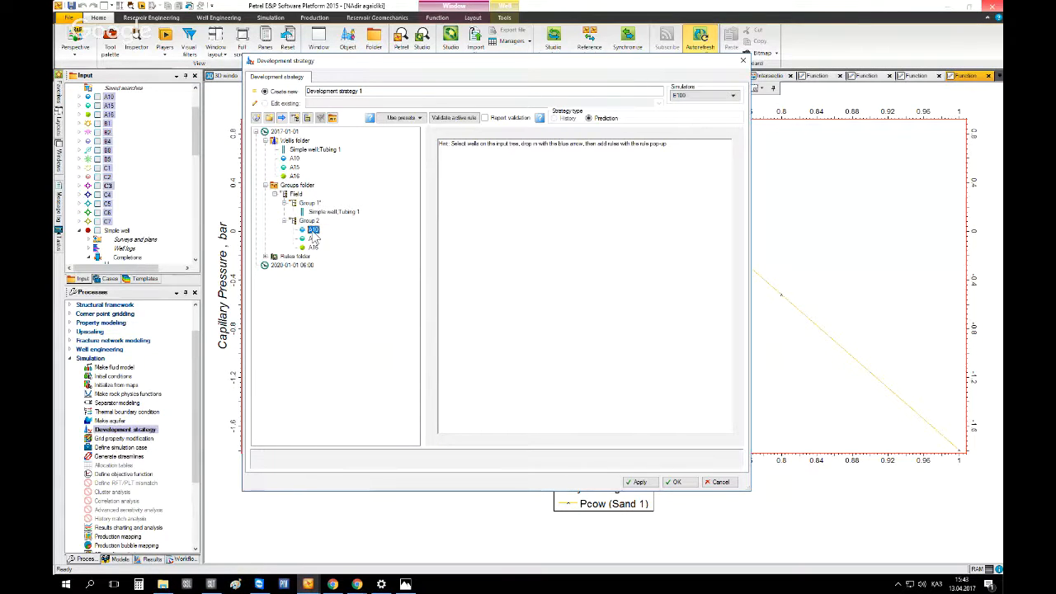
left_click(314, 246, "shift")
key("Delete")
key("Return")
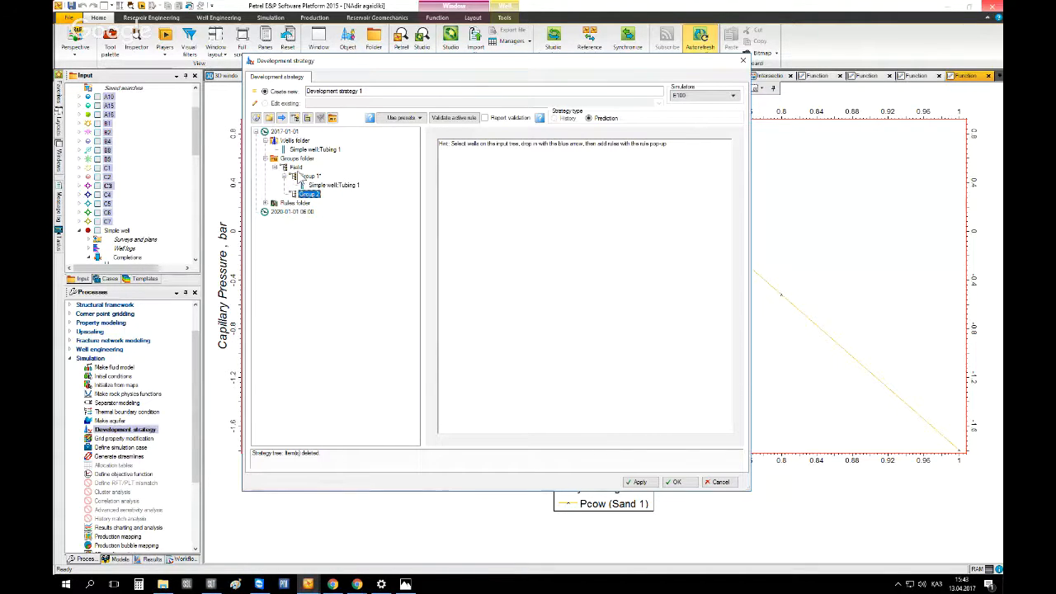
Collapse the wells and groups folders and examine the Comment rule's hint text in the Rules folder
left_click(291, 141)
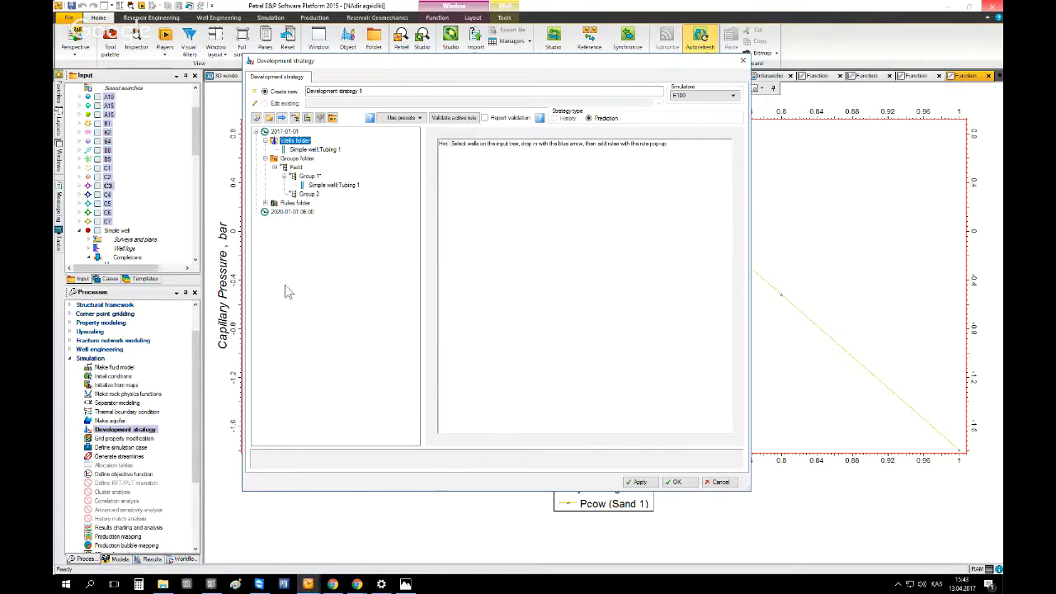
left_click(264, 141)
left_click(265, 150)
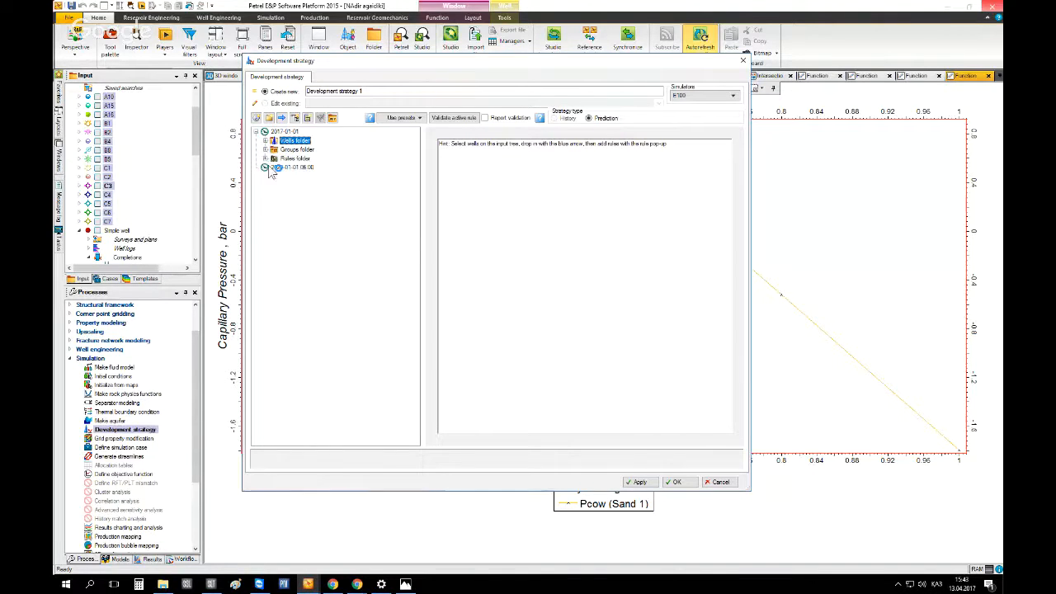
left_click(264, 158)
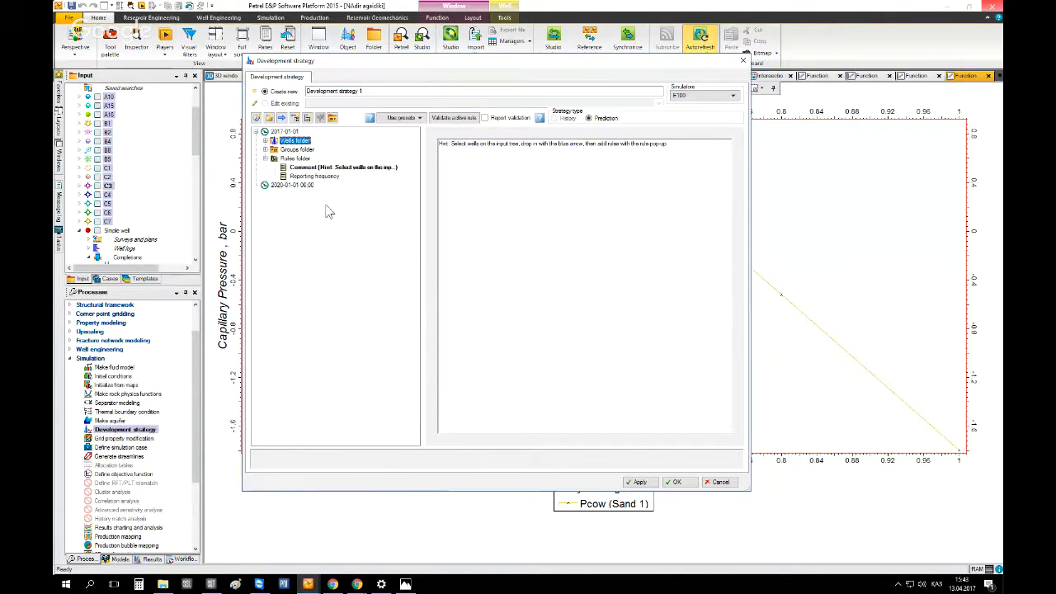
left_click(314, 168)
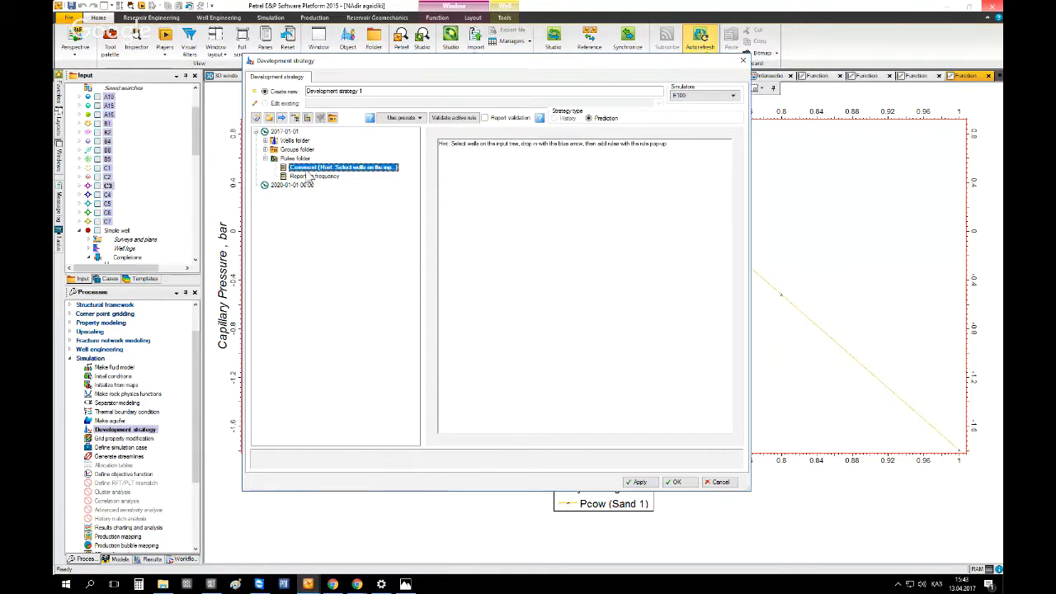
left_click_drag(440, 144, 496, 144)
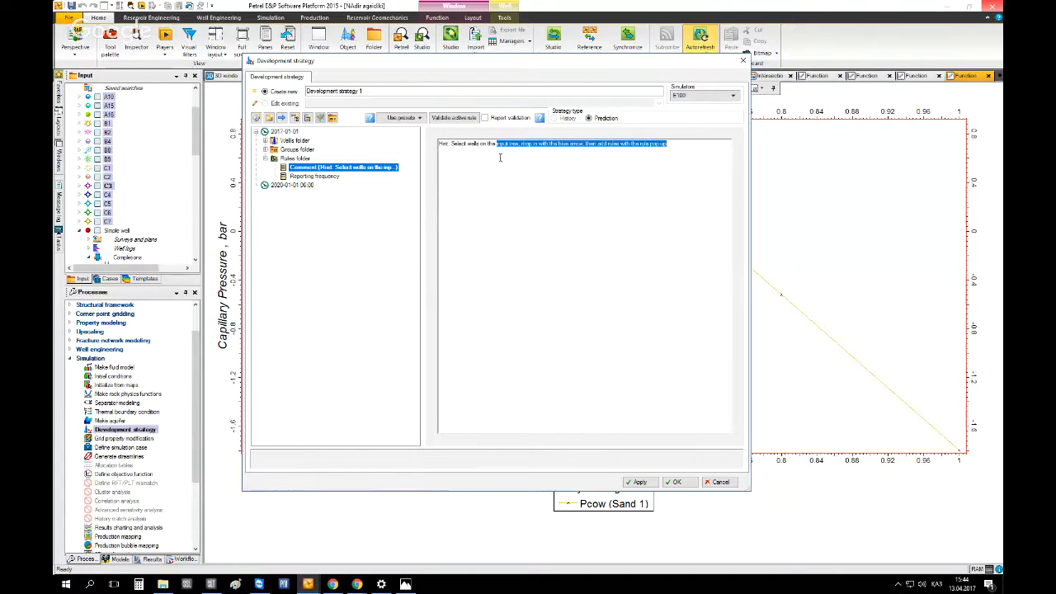
left_click(498, 144)
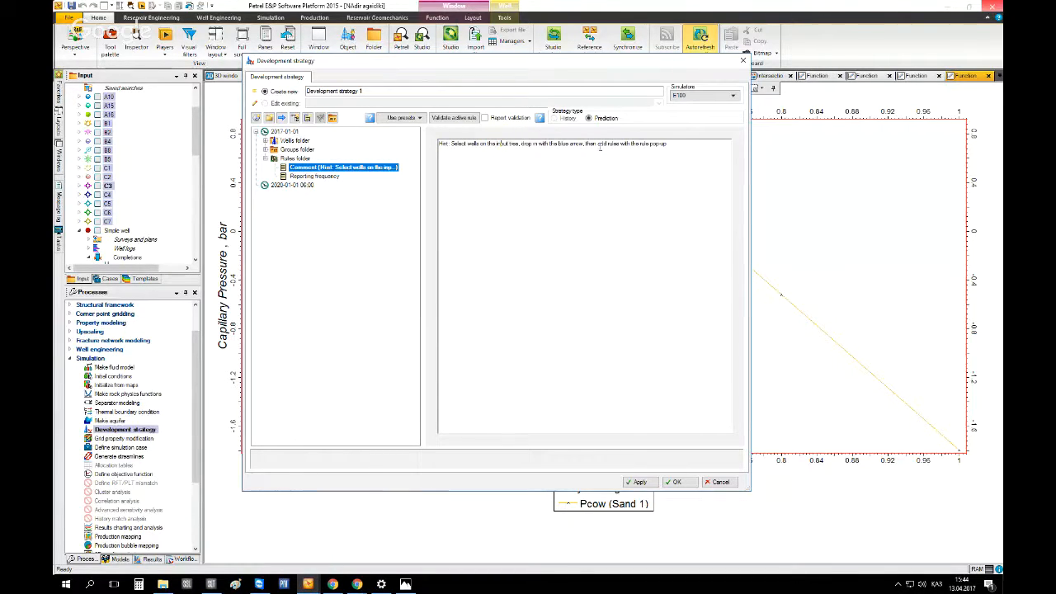
Open the Reporting frequency rule and review the time unit options for its value
left_click(302, 177)
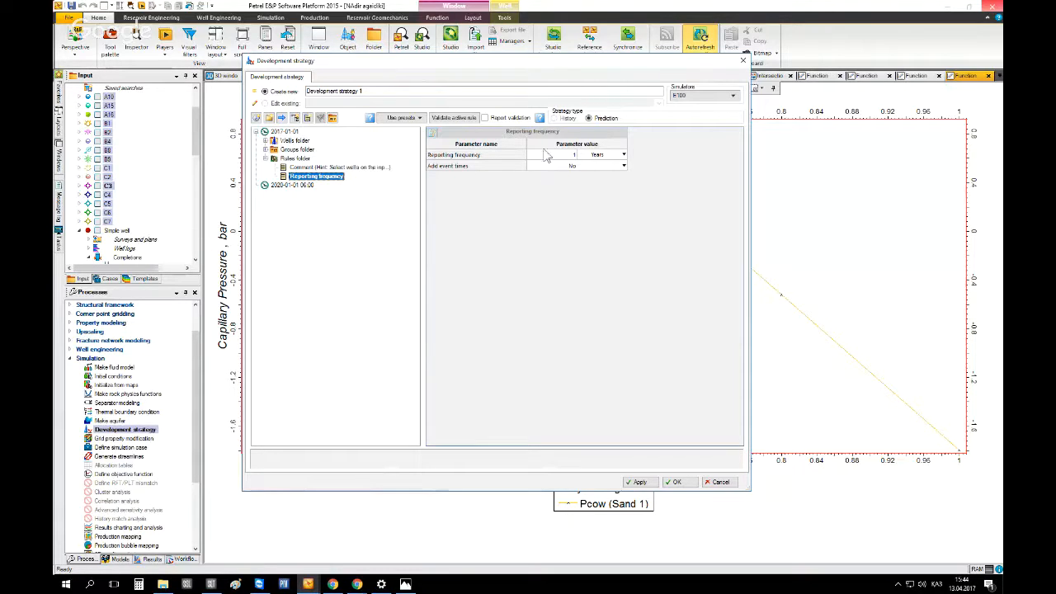
left_click(622, 155)
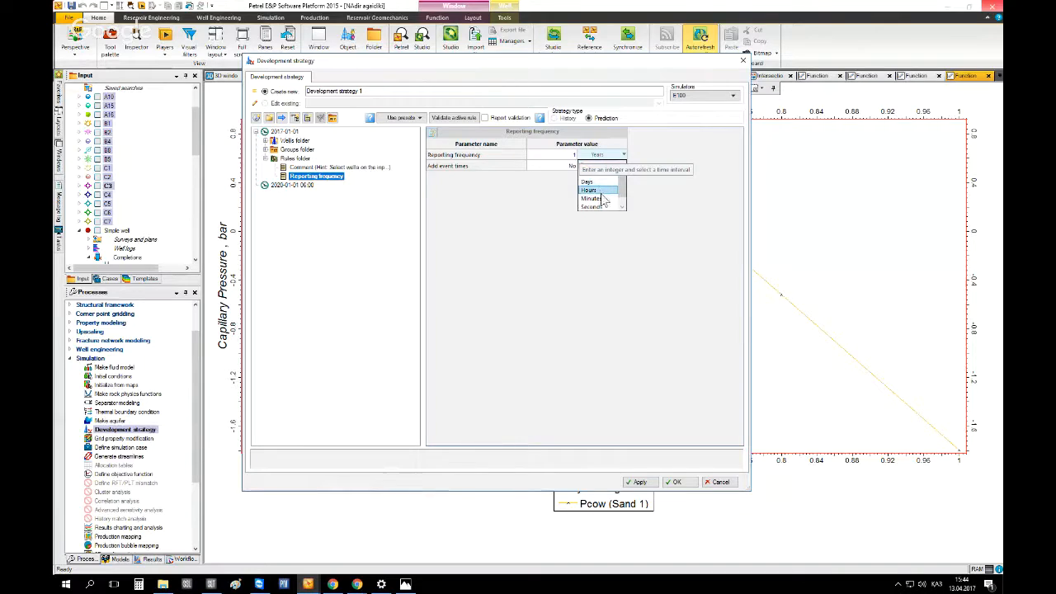
left_click(647, 206)
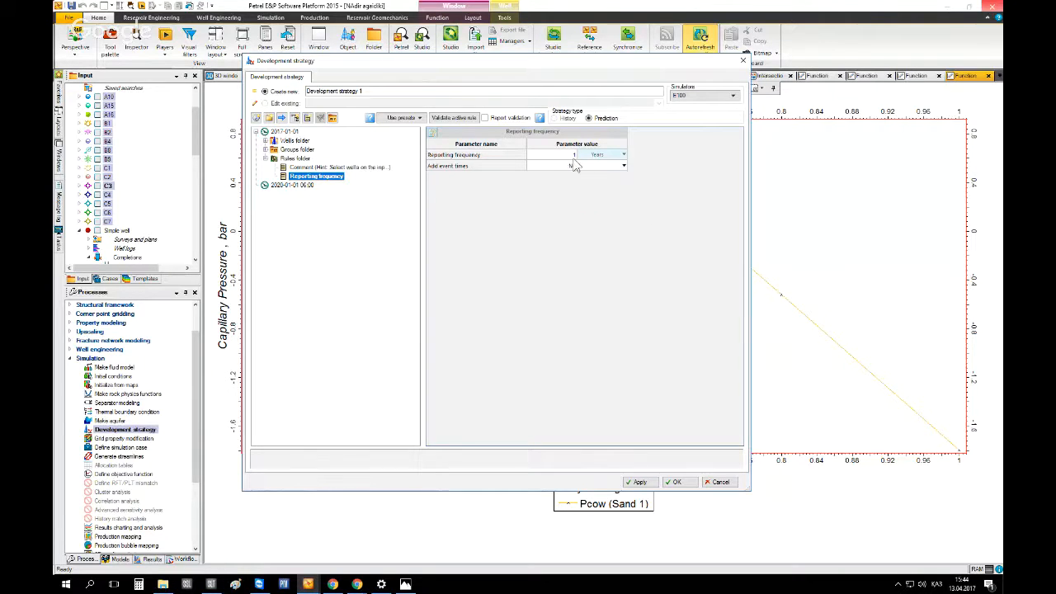
left_click(624, 154)
left_click(645, 179)
left_click(598, 155)
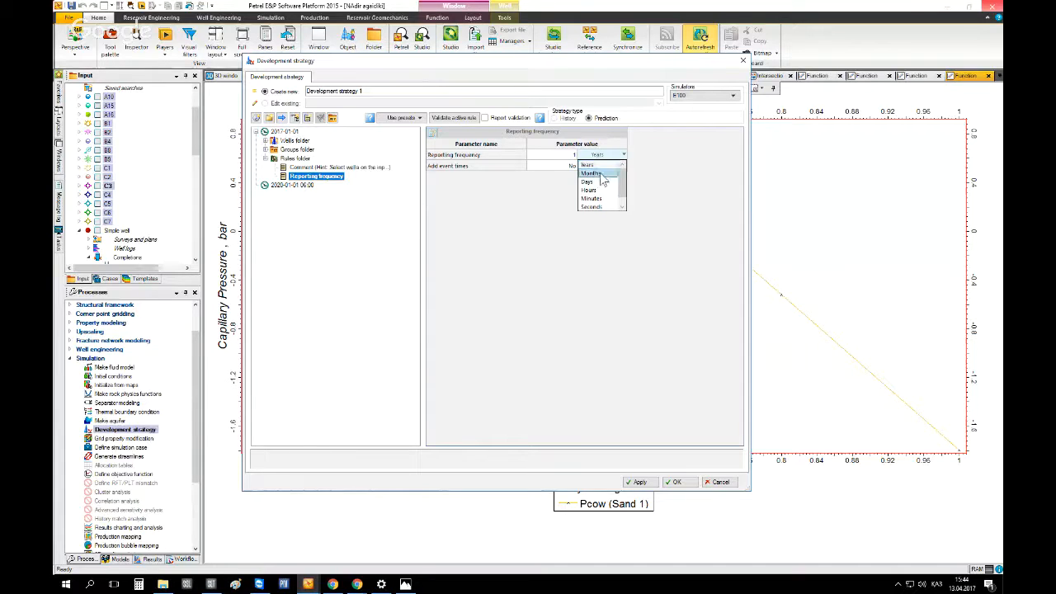
left_click(639, 179)
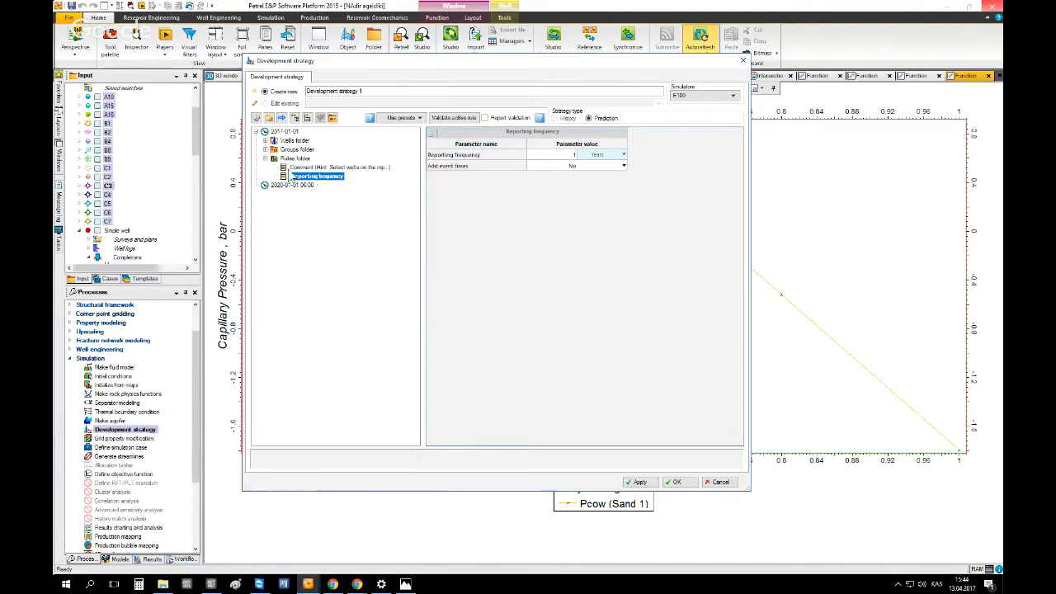
Open the Add rules dialog for the Rules folder and add a Well oil injection control rule from the Wells category
right_click(294, 159)
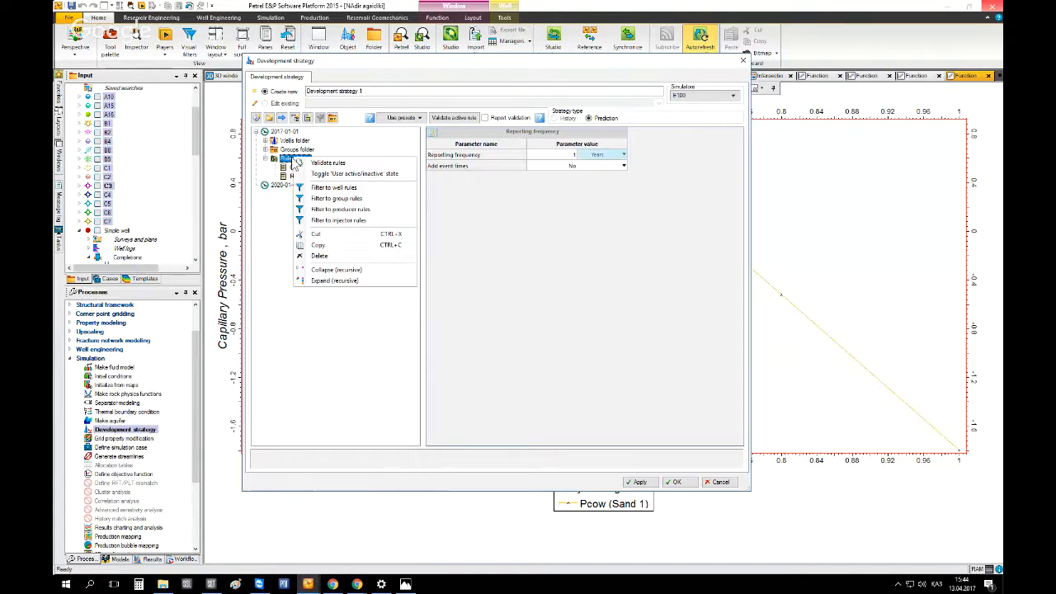
left_click(285, 159)
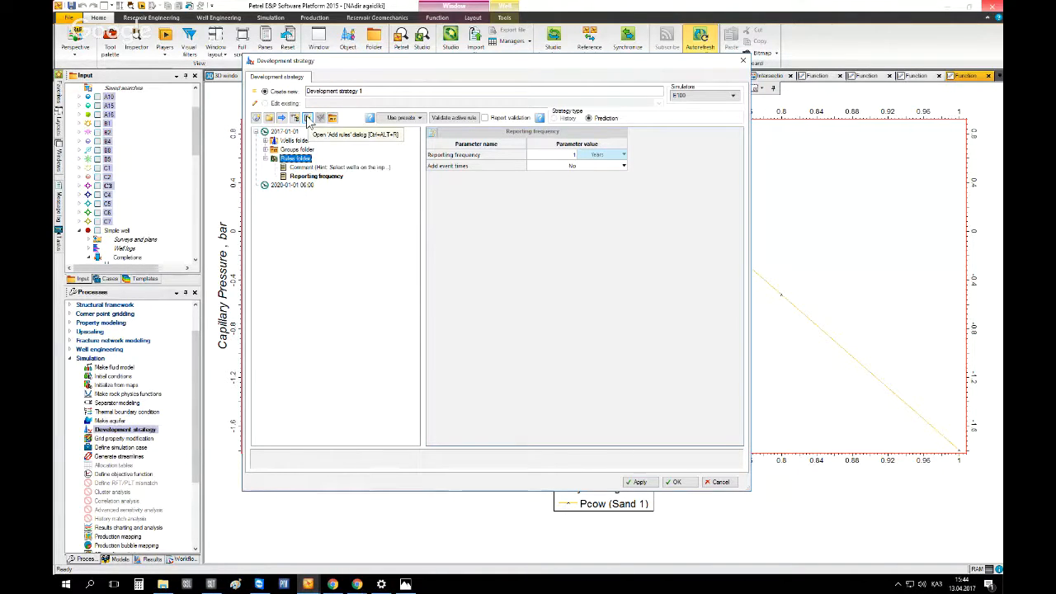
left_click(307, 119)
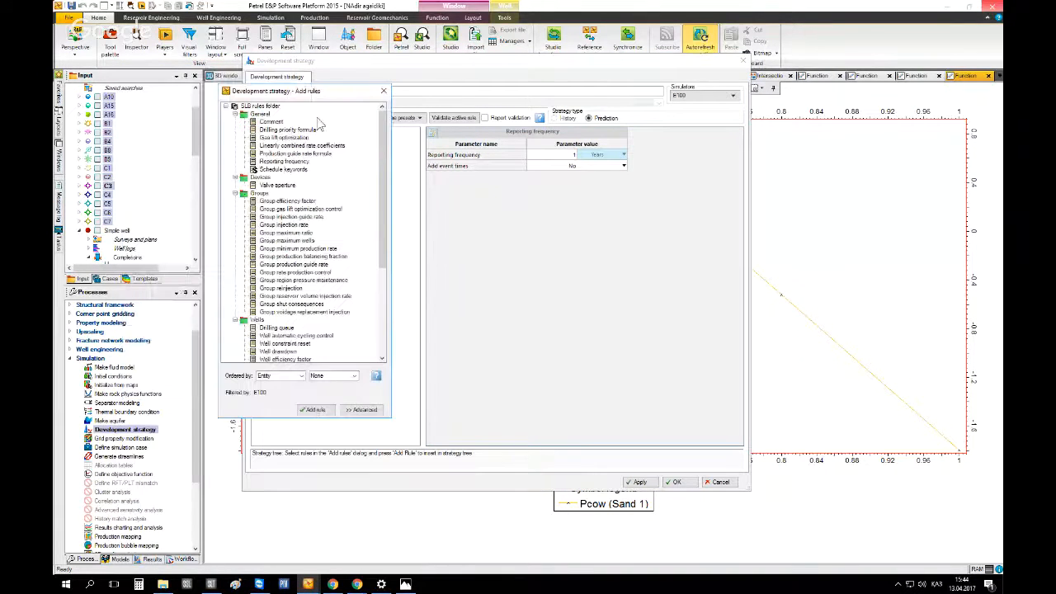
left_click(235, 114)
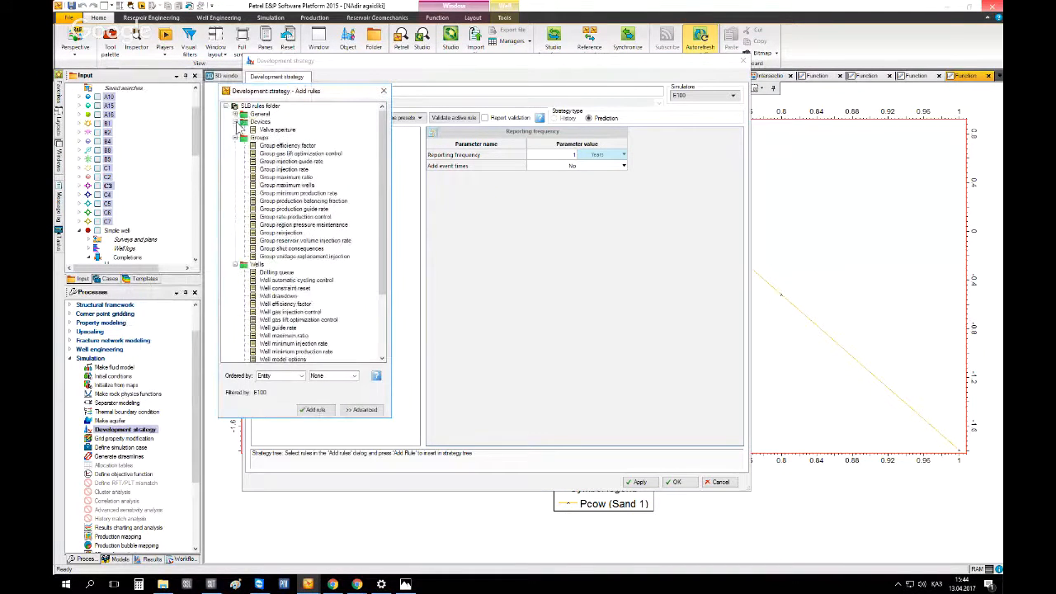
left_click(235, 122)
left_click(235, 131)
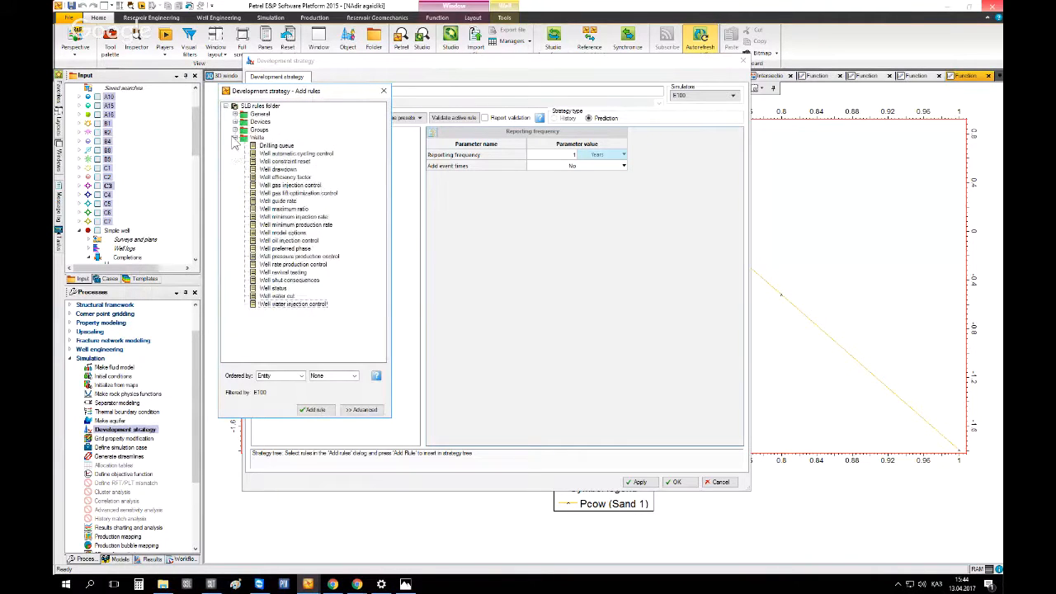
left_click(235, 138)
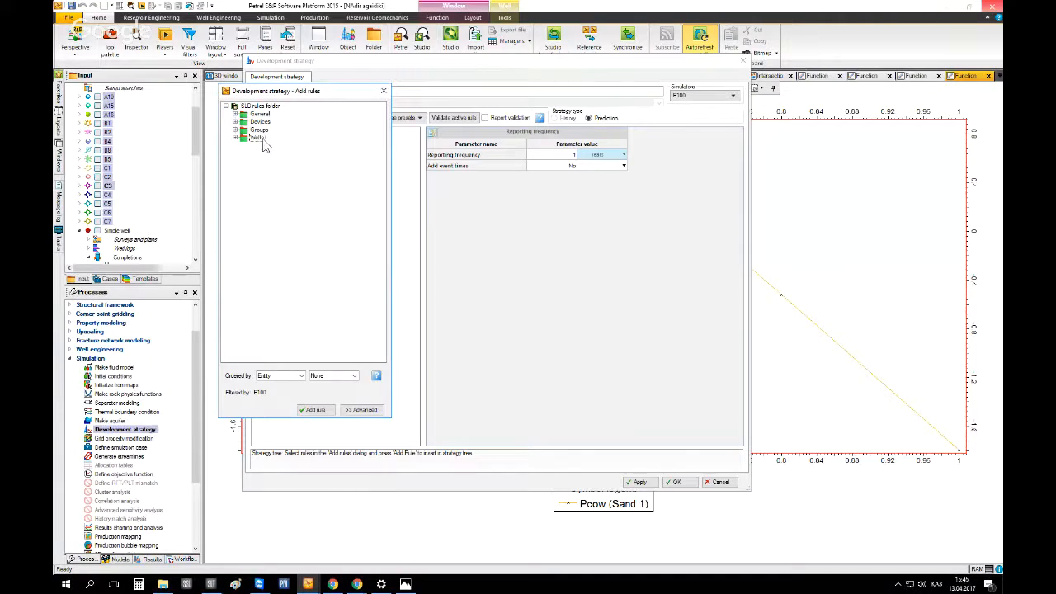
left_click(235, 131)
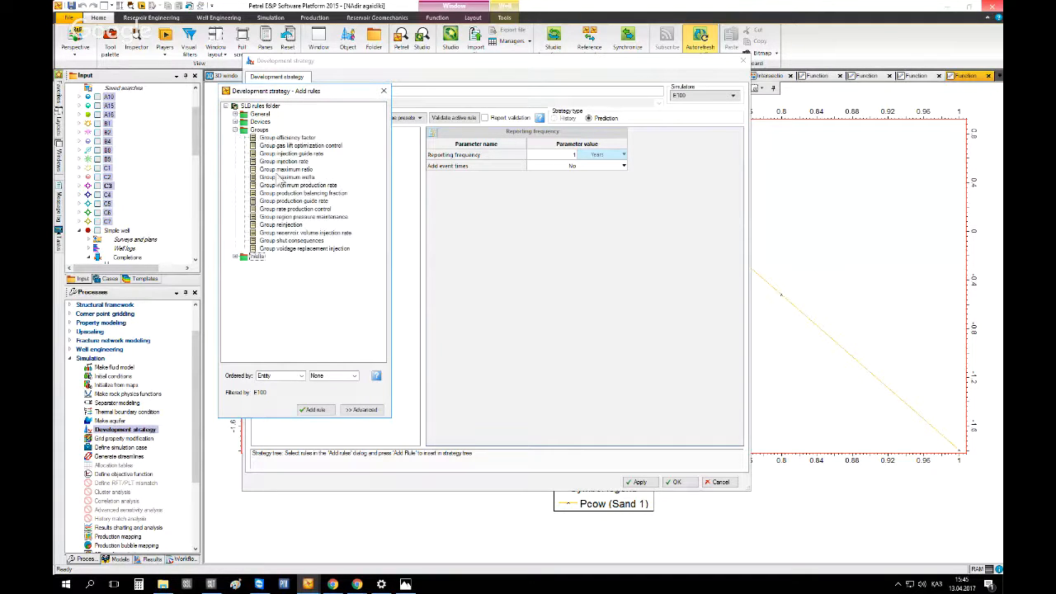
left_click(235, 131)
left_click(235, 137)
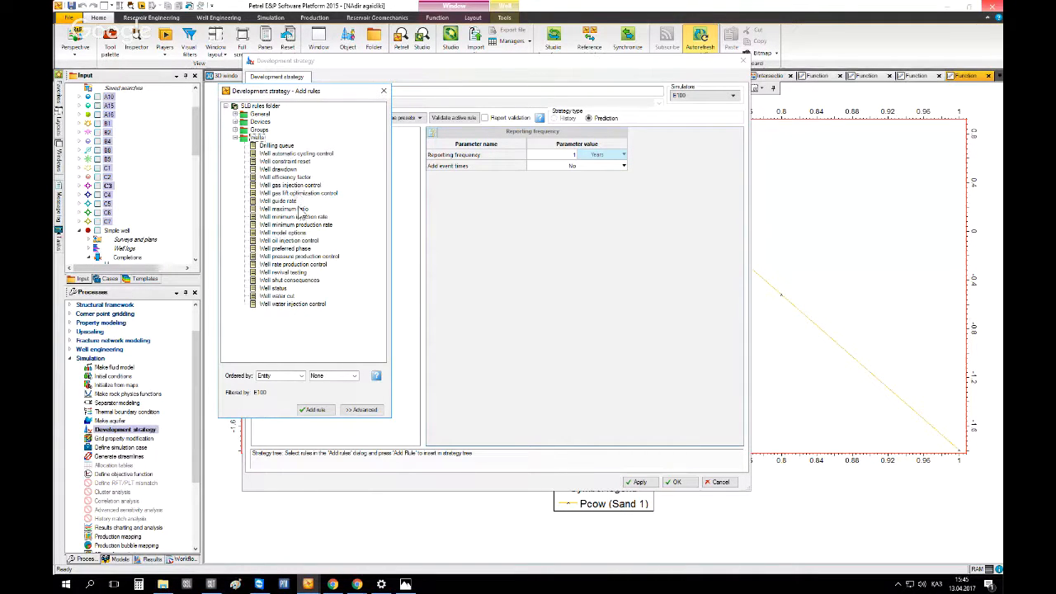
left_click(289, 241)
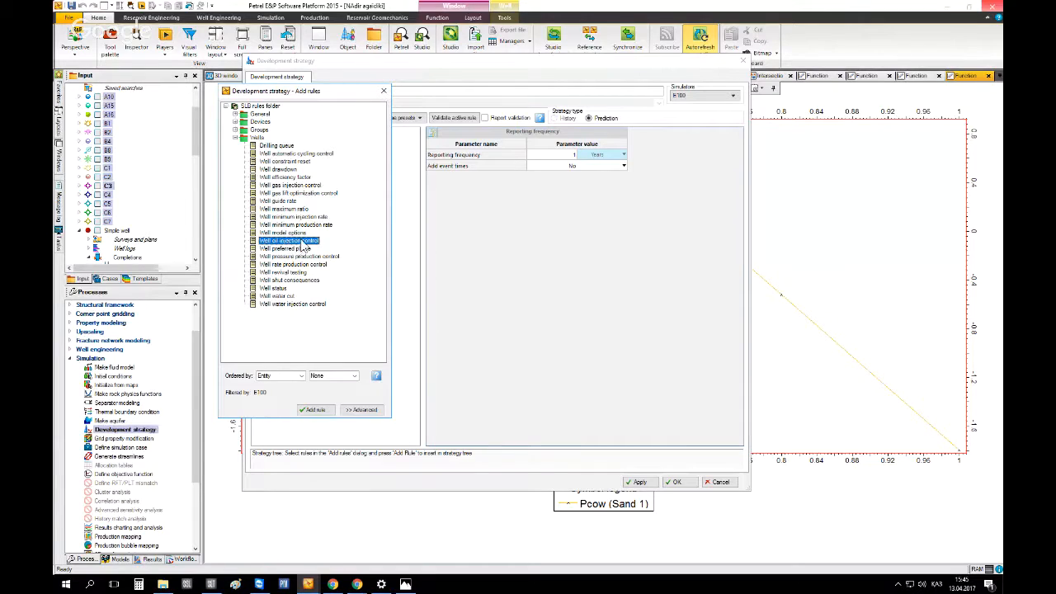
double_click(304, 242)
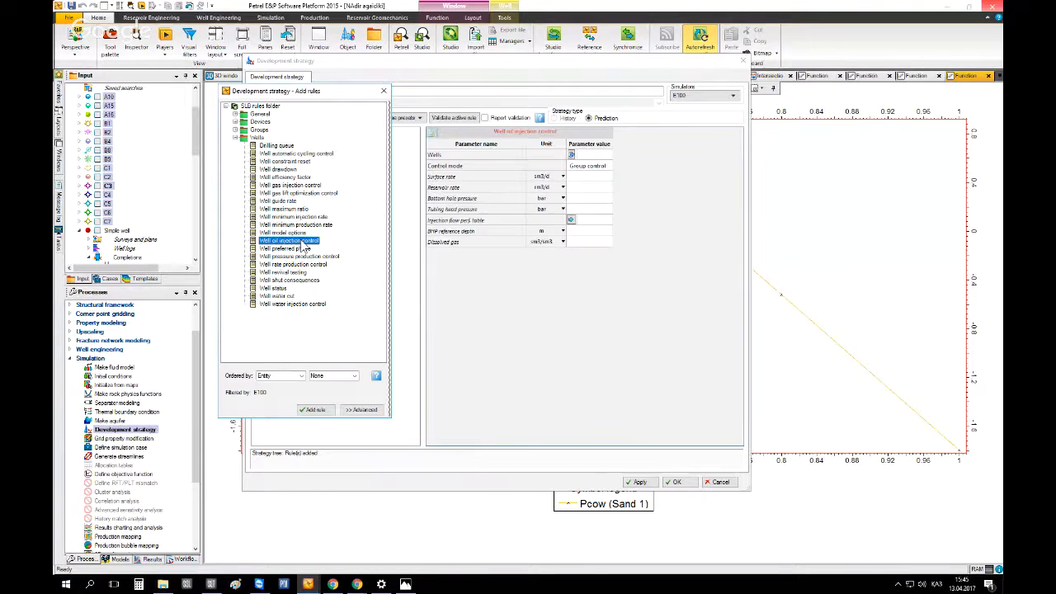
Assign Simple well:Tubing 1 from the Wells folder as the well of the Well oil injection control rule
left_click_drag(323, 96, 214, 242)
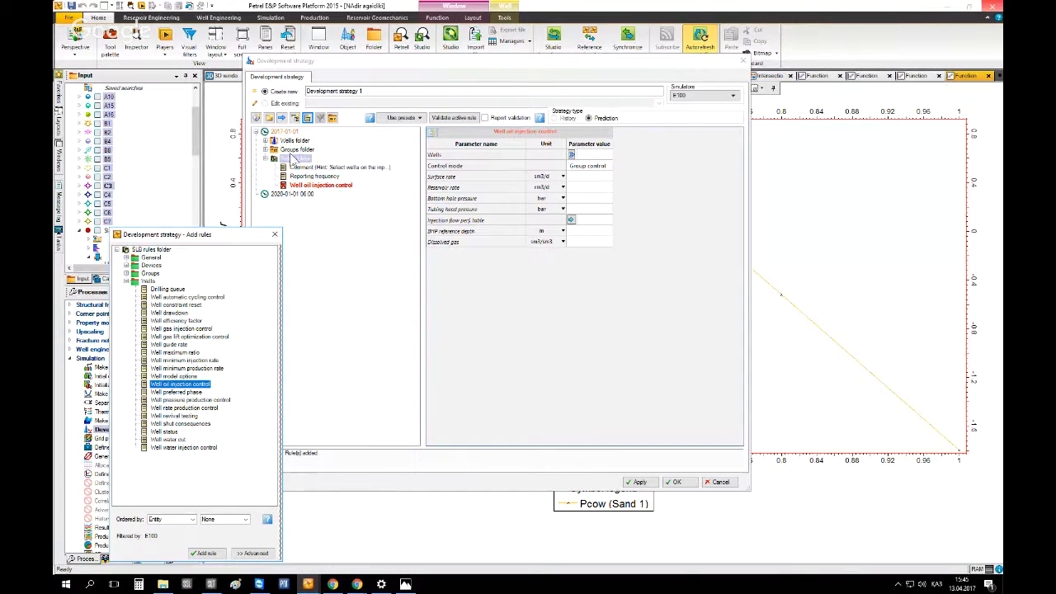
left_click(270, 152)
left_click(266, 141)
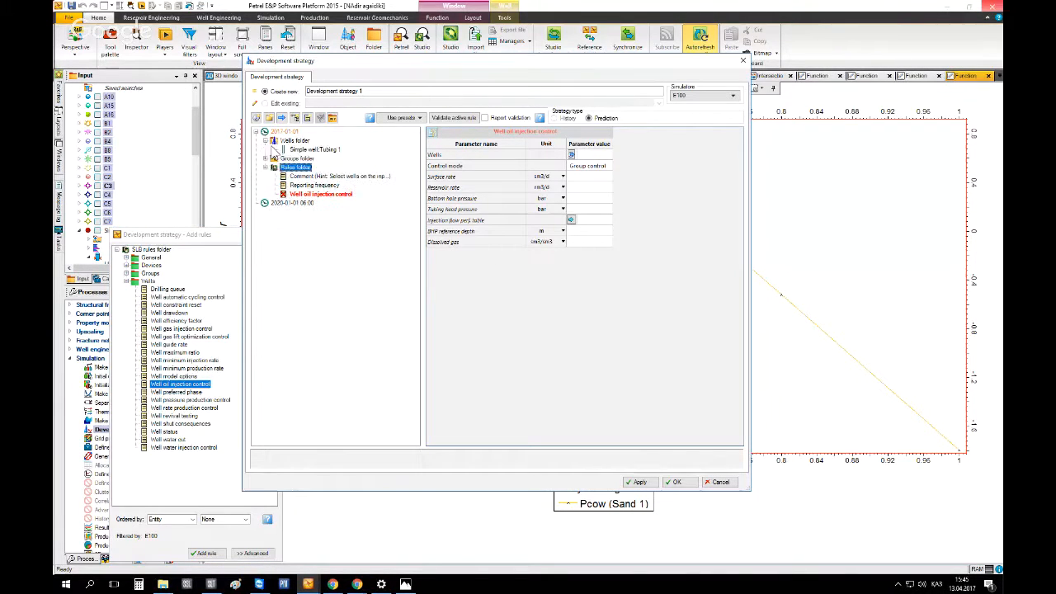
left_click_drag(302, 151, 572, 155)
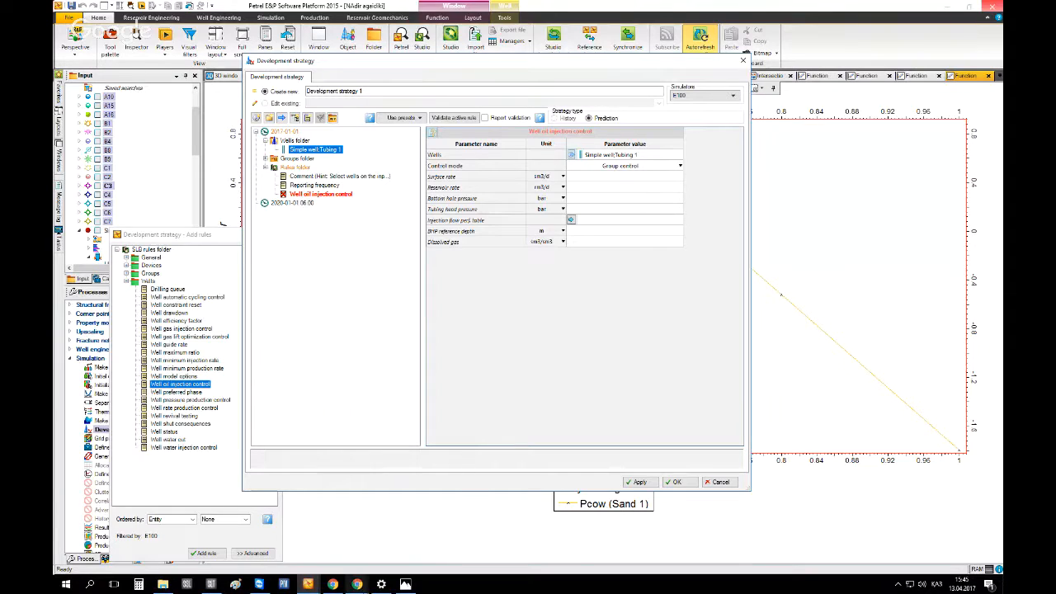
Open the rule's control mode options and paste a screenshot of them into Paint
mouse_move(357, 584)
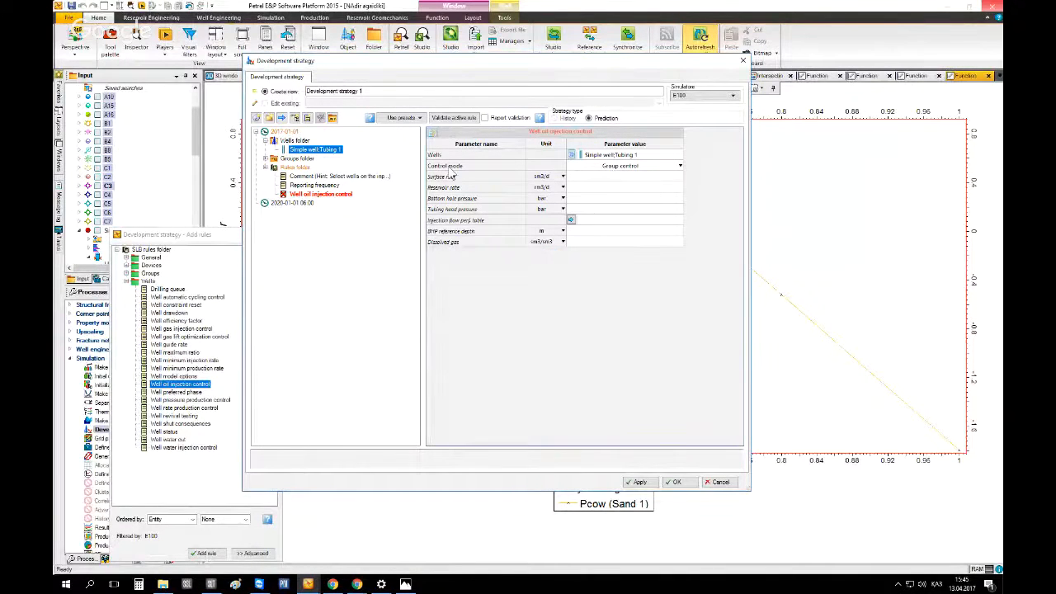
left_click(635, 168)
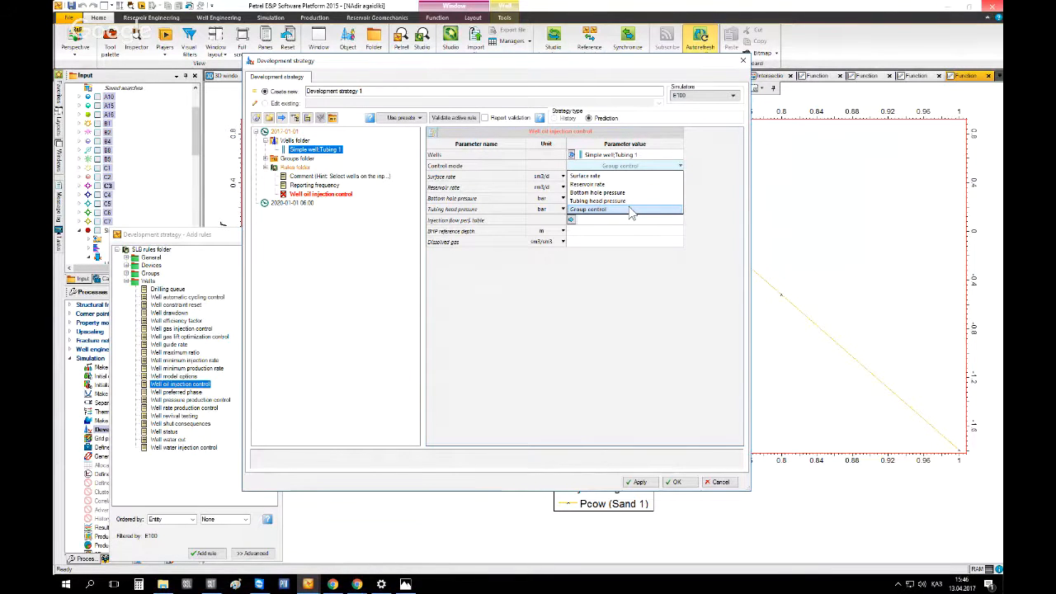
left_click(236, 584)
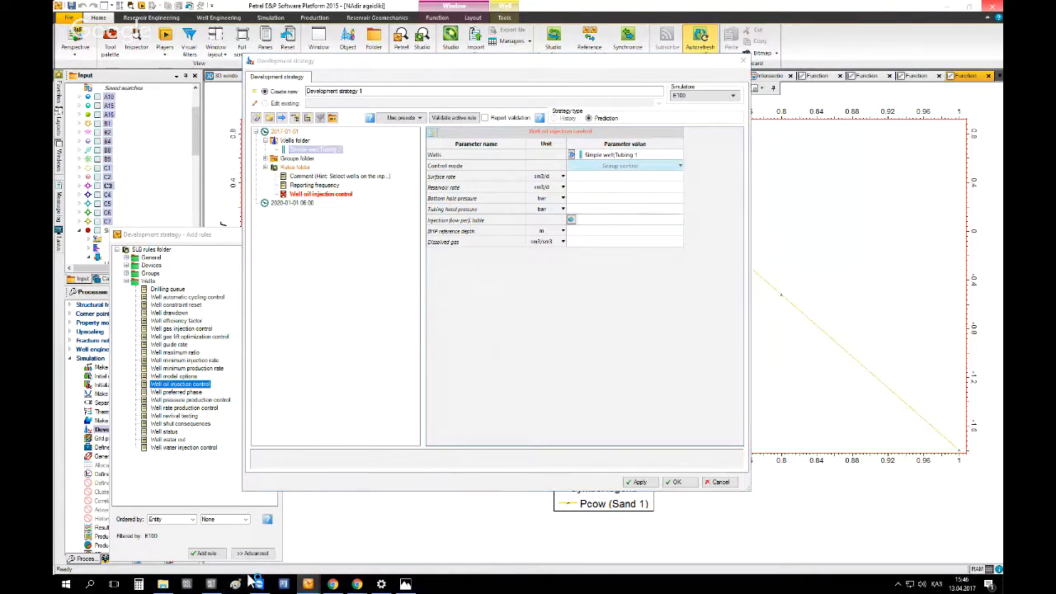
key("ctrl+v")
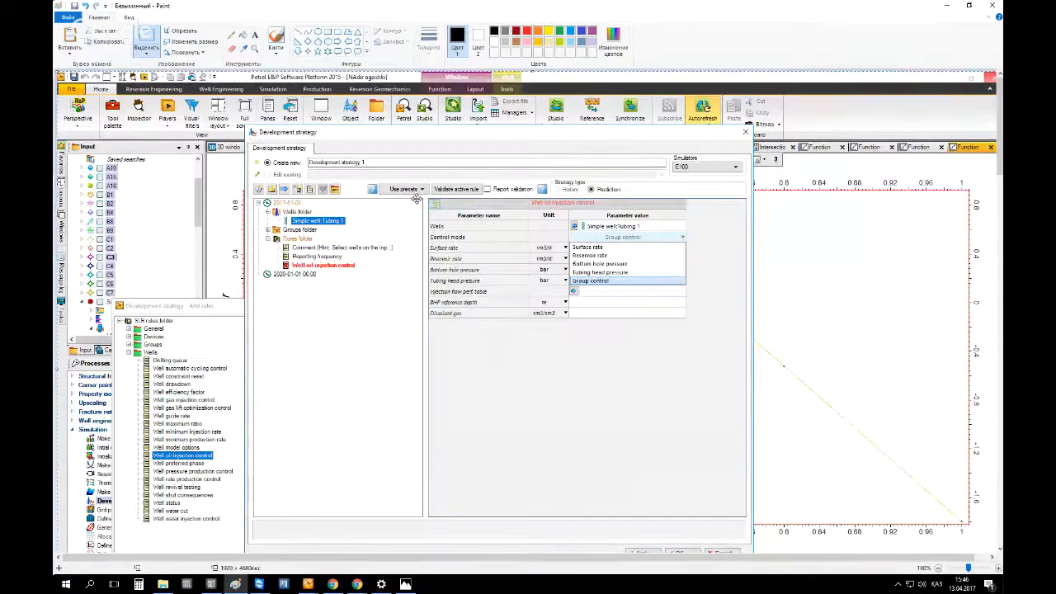
left_click_drag(627, 332, 275, 219)
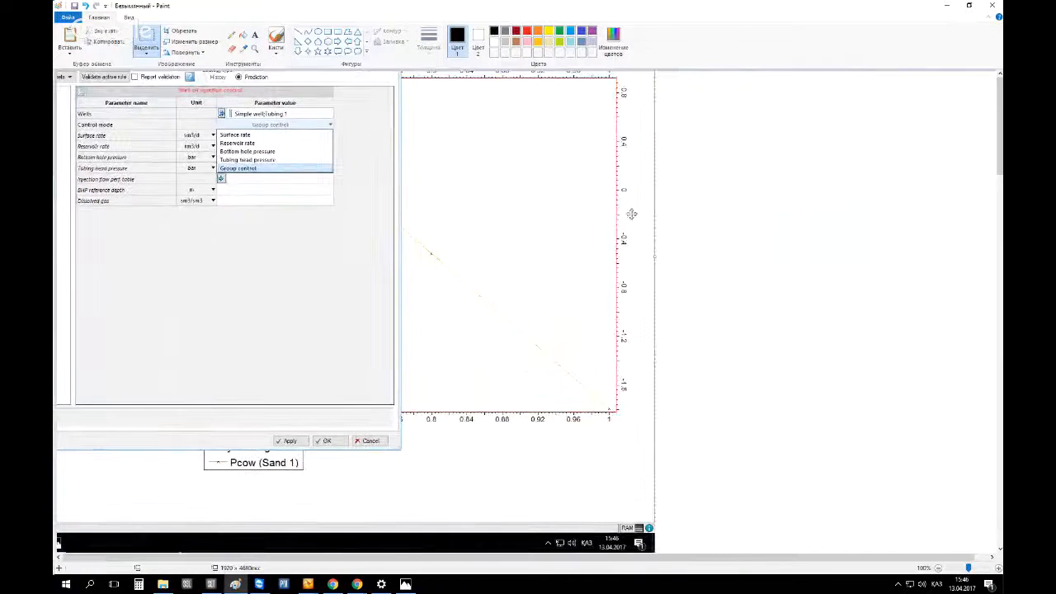
Sketch a well diagram with pencil beside the screenshot, annotated with 1000 m³ at surface and P 980 at the bottom
left_click(231, 35)
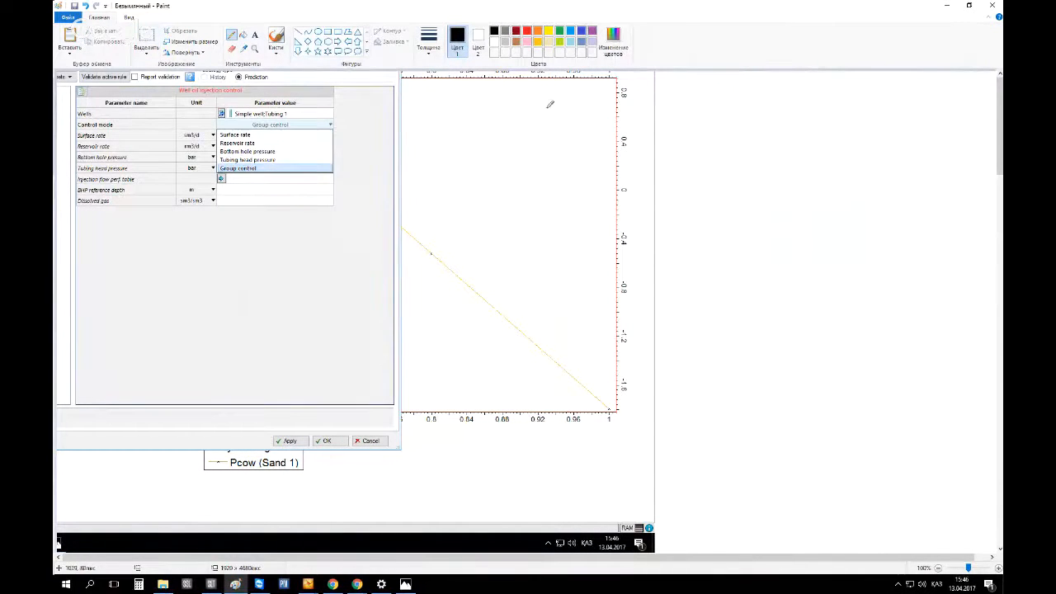
left_click_drag(696, 143, 947, 154)
left_click_drag(832, 137, 897, 146)
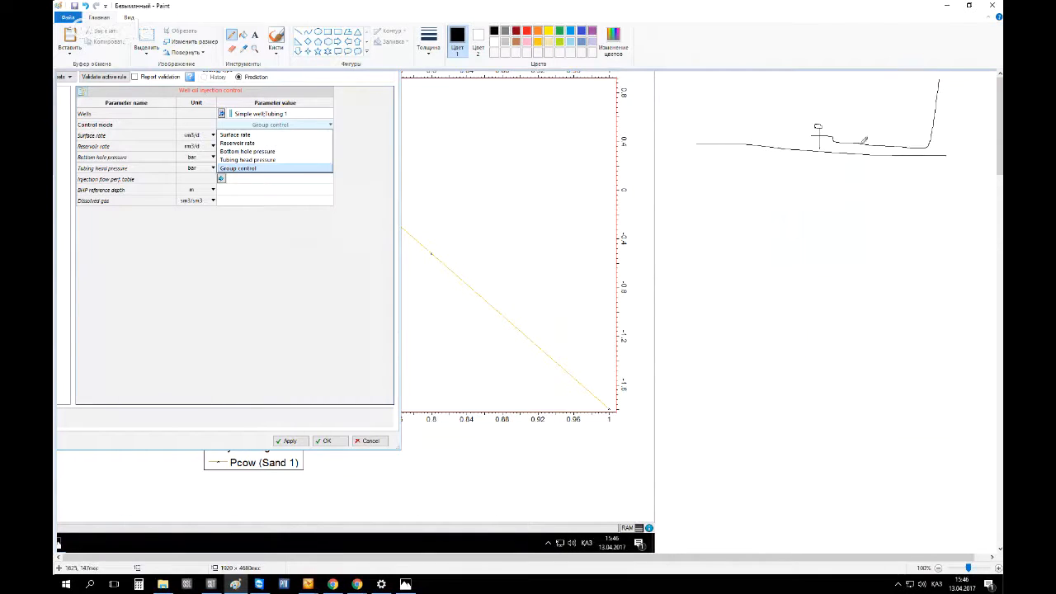
left_click_drag(821, 161, 814, 318)
mouse_move(726, 89)
left_mouse_down()
mouse_move(724, 104)
mouse_move(798, 105)
left_mouse_up()
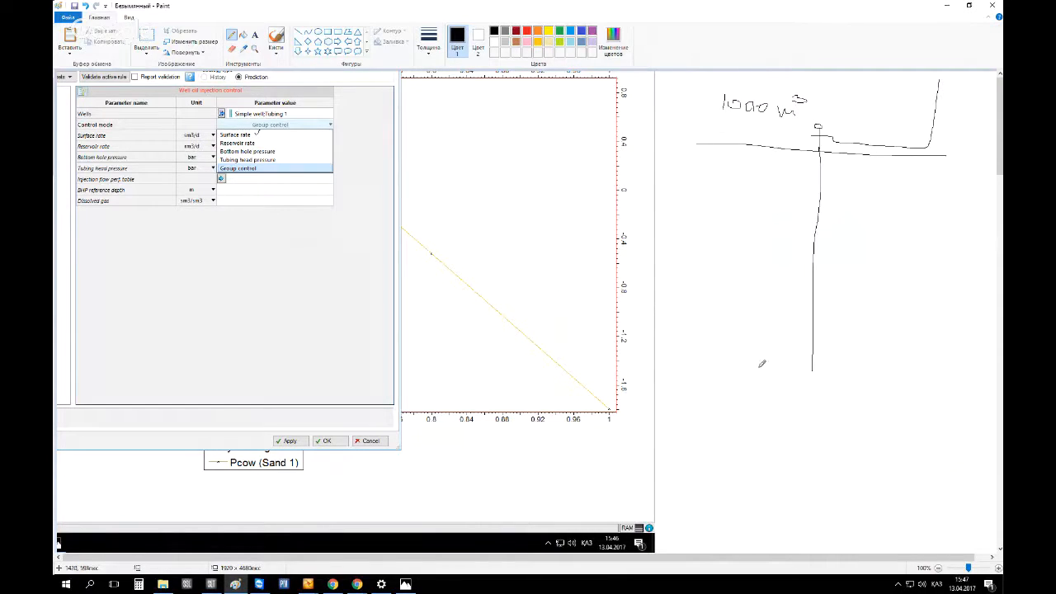
mouse_move(746, 356)
left_mouse_down()
mouse_move(745, 397)
mouse_move(744, 376)
left_mouse_up()
mouse_move(722, 120)
left_mouse_down()
mouse_move(721, 138)
mouse_move(727, 124)
left_mouse_up()
mouse_move(787, 372)
left_mouse_down()
mouse_move(774, 381)
mouse_move(777, 403)
mouse_move(800, 384)
mouse_move(818, 403)
mouse_move(832, 393)
left_mouse_up()
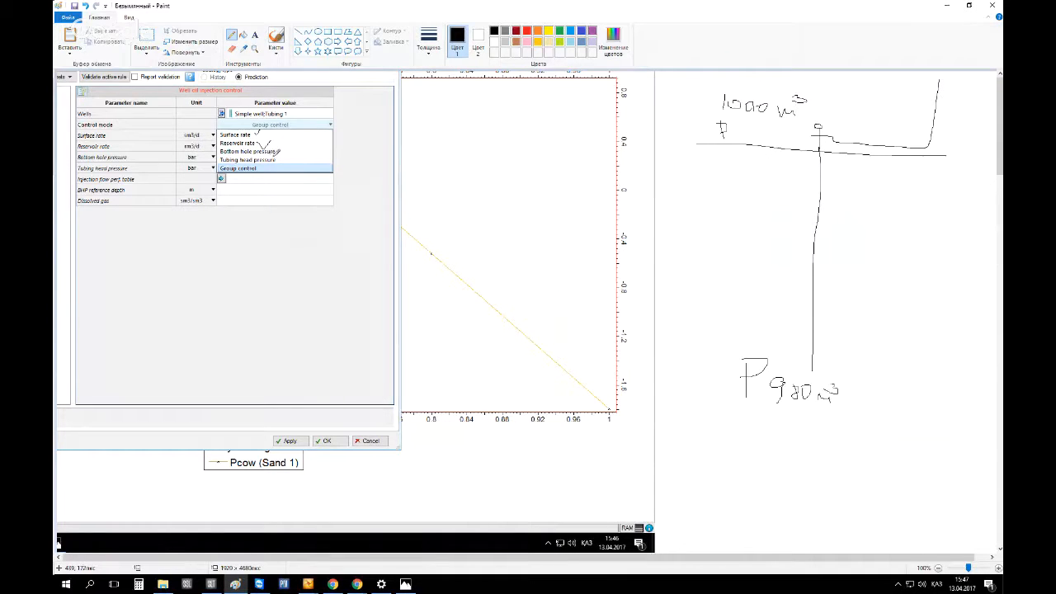
Tick the rate and pressure control mode options and mark ΔP and crosses on the well sketch
left_click_drag(259, 144, 271, 140)
mouse_move(836, 351)
left_mouse_down()
mouse_move(854, 324)
mouse_move(846, 345)
mouse_move(880, 313)
mouse_move(901, 317)
mouse_move(886, 330)
left_mouse_up()
left_click_drag(808, 141, 821, 152)
left_click_drag(821, 139, 806, 153)
left_click_drag(817, 351, 801, 365)
left_click_drag(802, 351, 816, 365)
left_click_drag(929, 358, 947, 374)
left_click_drag(946, 355, 914, 385)
mouse_move(811, 98)
left_mouse_down()
mouse_move(793, 86)
mouse_move(726, 153)
mouse_move(812, 123)
mouse_move(813, 102)
left_mouse_up()
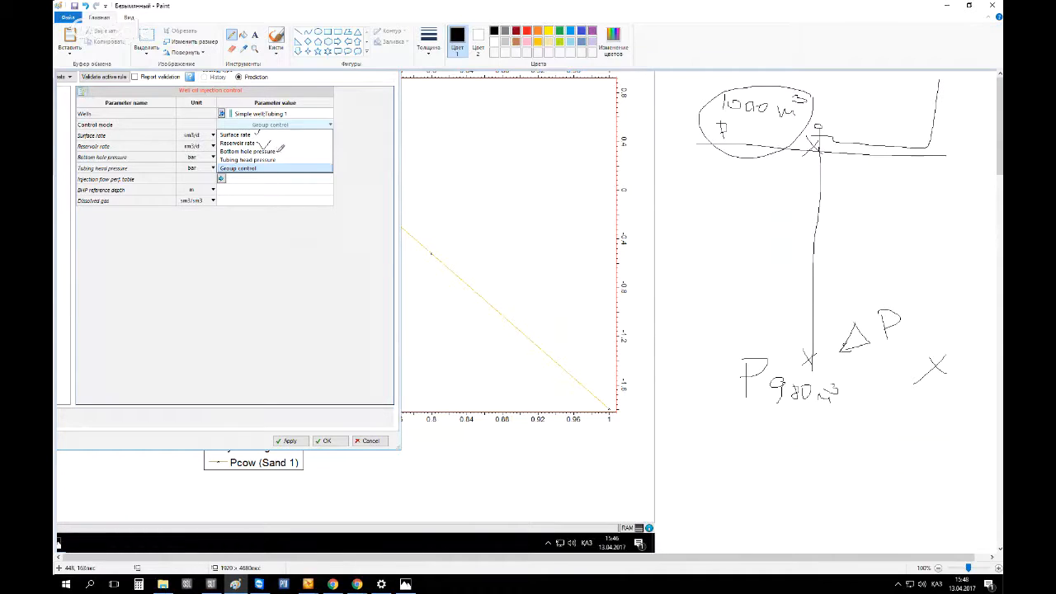
left_click_drag(277, 150, 291, 150)
Erase the well sketch and the rest of the pasted screenshot, keeping only the rule parameter table
left_click(146, 37)
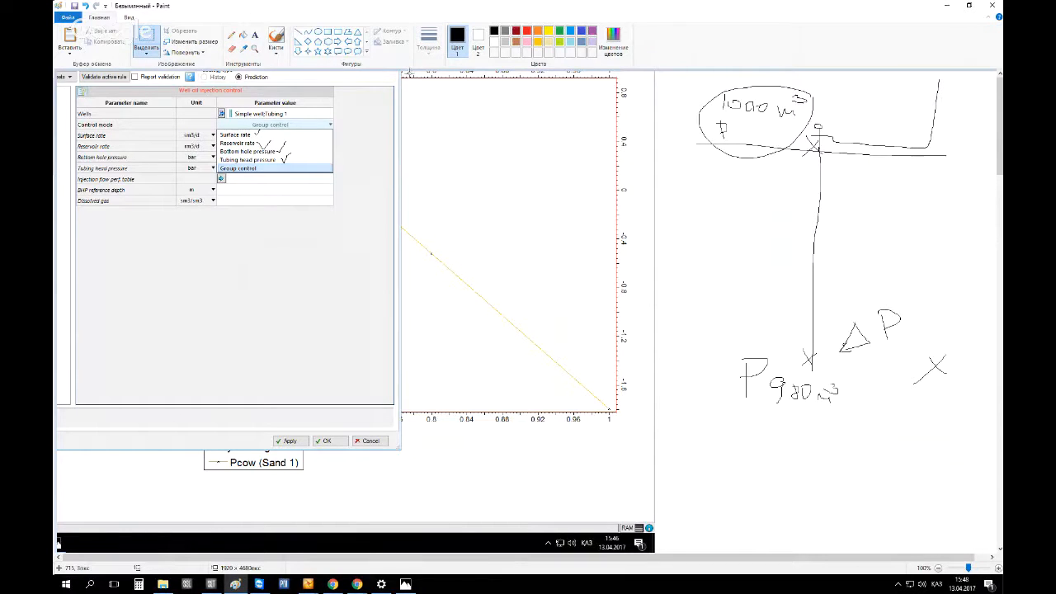
mouse_move(409, 72)
left_mouse_down()
mouse_move(930, 496)
mouse_move(1002, 588)
left_mouse_up()
key("Delete")
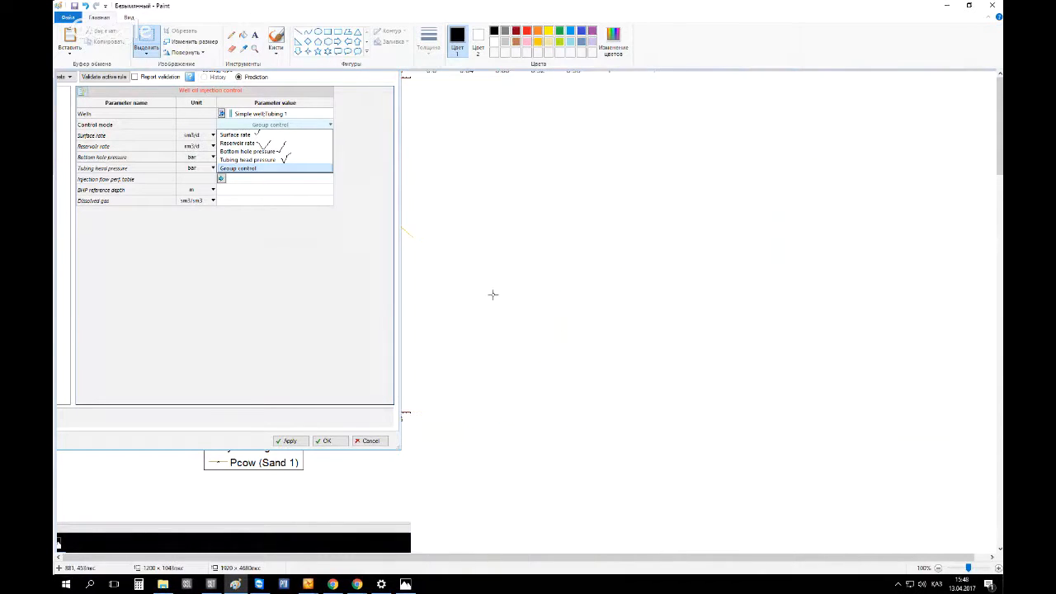
mouse_move(538, 544)
left_mouse_down()
mouse_move(538, 487)
mouse_move(401, 48)
left_mouse_up()
key("Delete")
left_click_drag(419, 448, 55, 554)
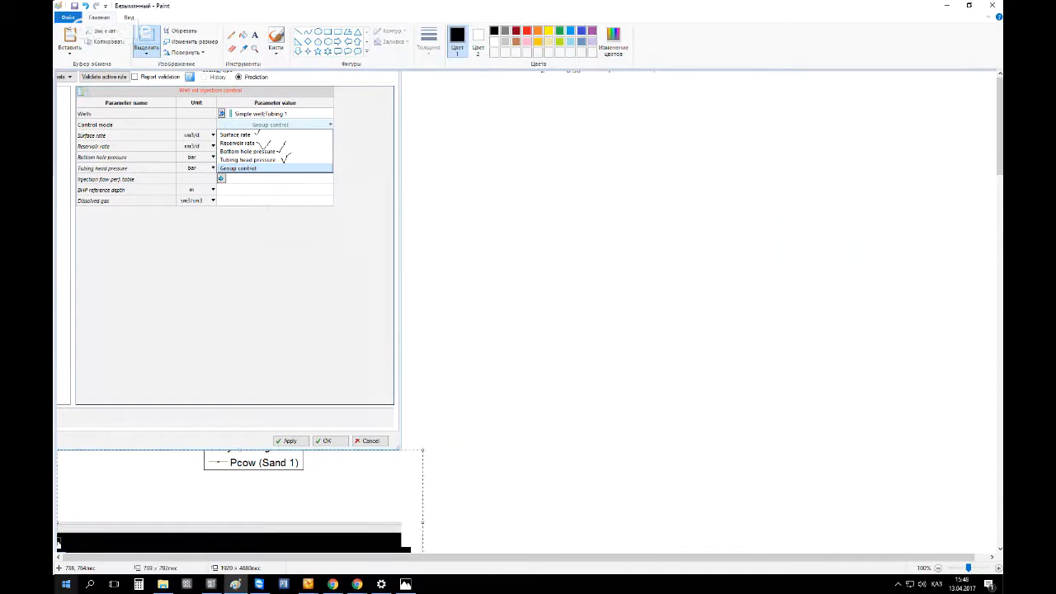
key("Delete")
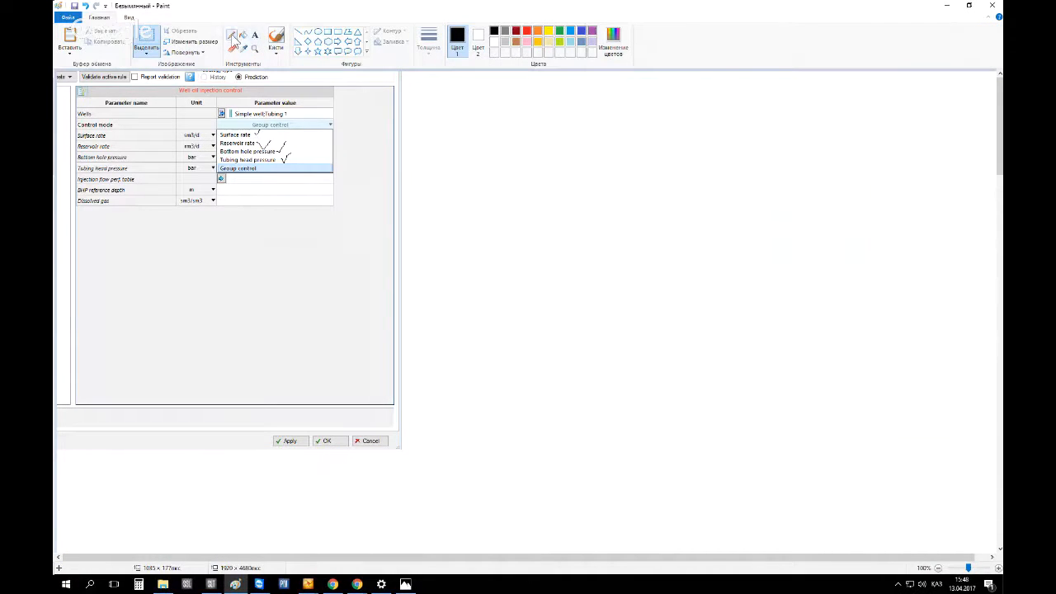
Handwrite "1 well" beside the Group control option with the pencil
left_click(232, 35)
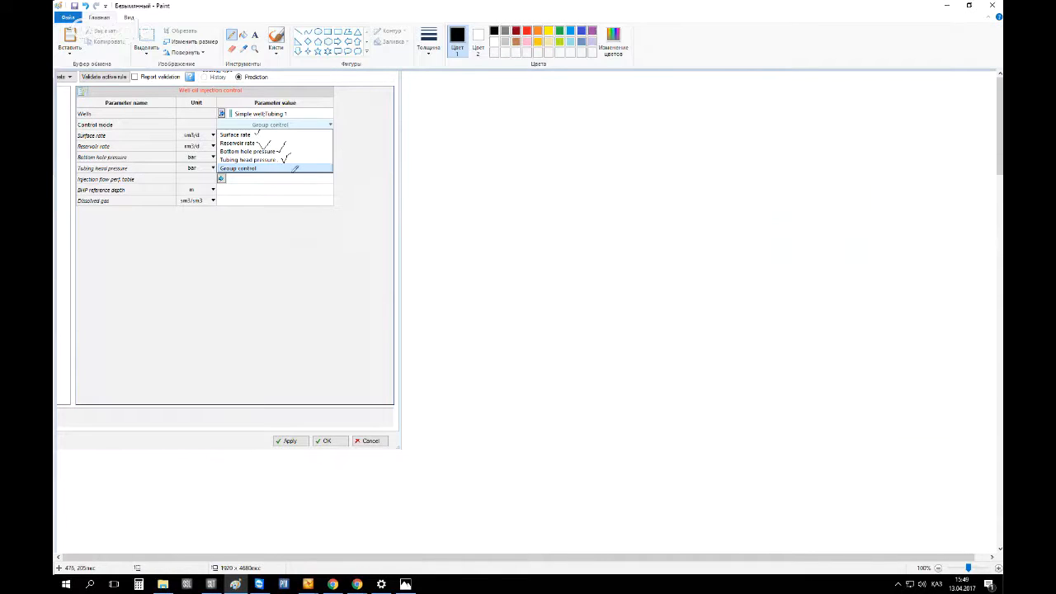
left_click_drag(288, 160, 296, 154)
mouse_move(298, 124)
left_mouse_down()
mouse_move(233, 132)
mouse_move(317, 165)
mouse_move(283, 115)
left_mouse_up()
key("ctrl+z")
mouse_move(306, 140)
left_mouse_down()
mouse_move(314, 151)
mouse_move(340, 138)
mouse_move(362, 150)
mouse_move(371, 131)
mouse_move(368, 156)
mouse_move(373, 142)
mouse_move(347, 149)
left_mouse_up()
key("ctrl+z")
left_click_drag(490, 149, 537, 155)
key("ctrl+z")
key("ctrl+z")
Set a thicker pencil and mark nine dots representing wells on the blank canvas
left_click(435, 52)
left_click(448, 132)
left_click(486, 124)
left_click(536, 121)
left_click(551, 159)
left_click(497, 193)
left_click(526, 236)
left_click(566, 213)
left_click(595, 164)
left_click(600, 138)
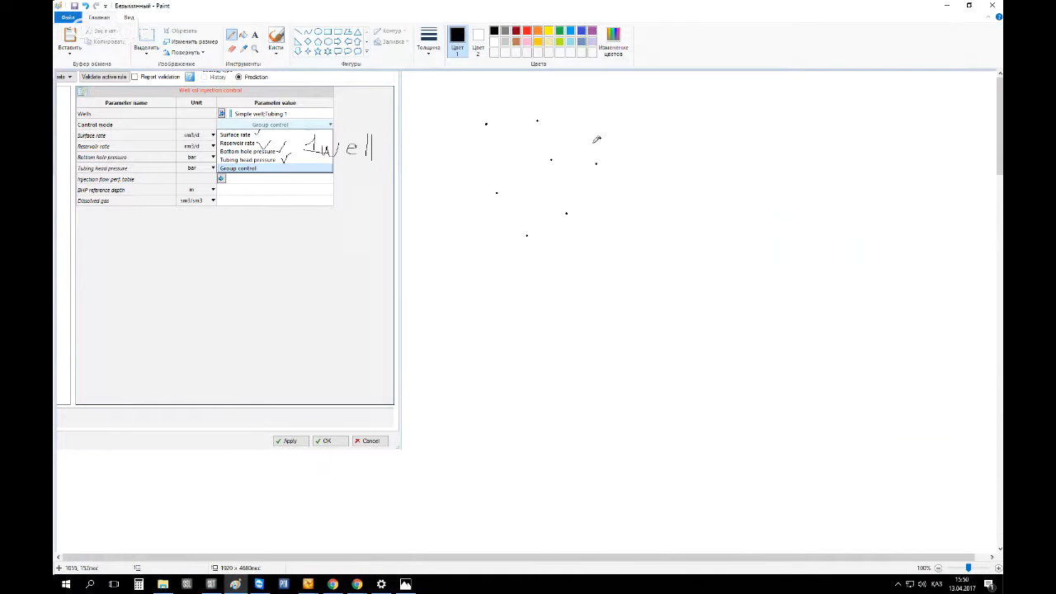
left_click(485, 153)
Draw a circle around the dots and undo it
mouse_move(455, 102)
left_mouse_down()
mouse_move(666, 141)
mouse_move(557, 290)
mouse_move(445, 124)
mouse_move(457, 102)
left_mouse_up()
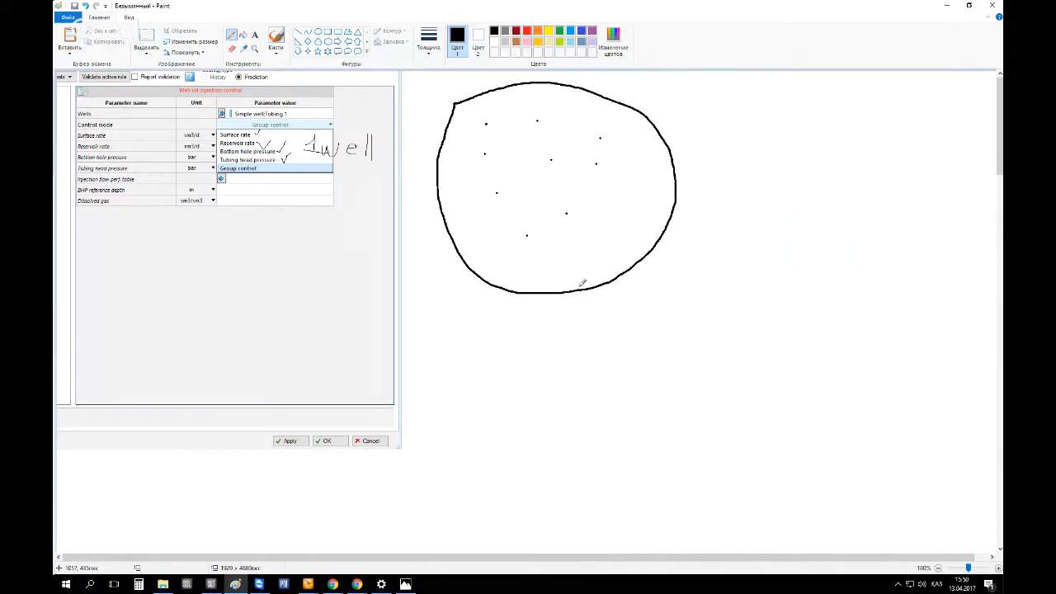
key("ctrl+z")
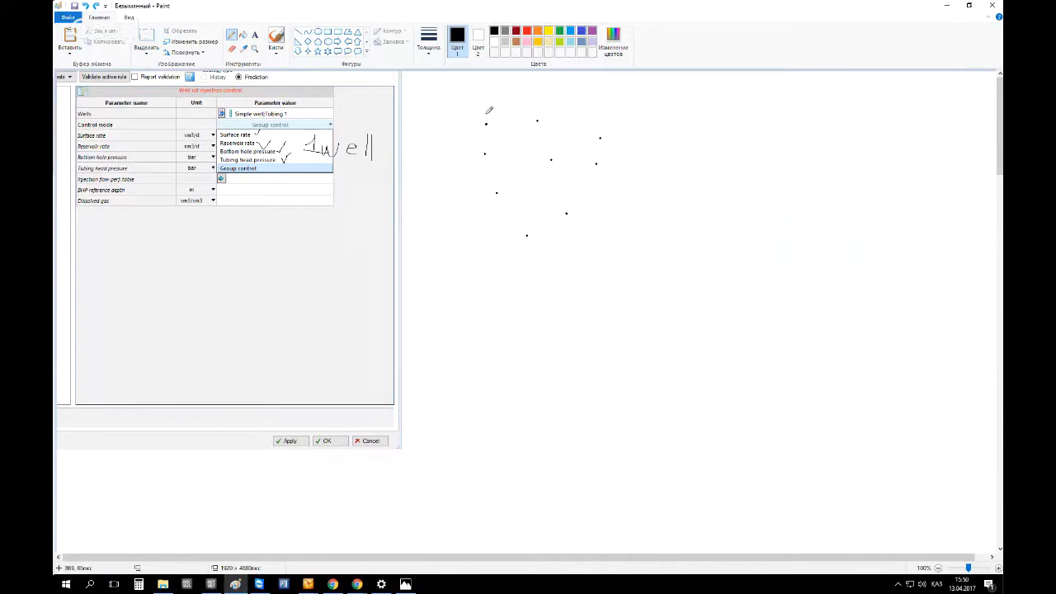
Label four of the dots with the values 50, 100, 200 and 60 using the Text tool
left_click(254, 35)
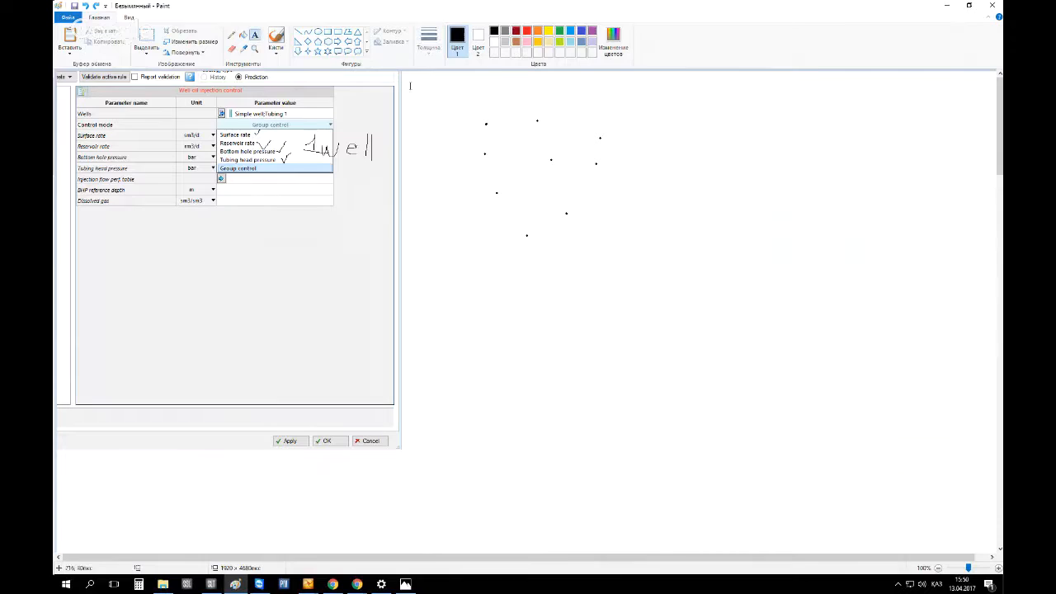
left_click(494, 112)
type("50")
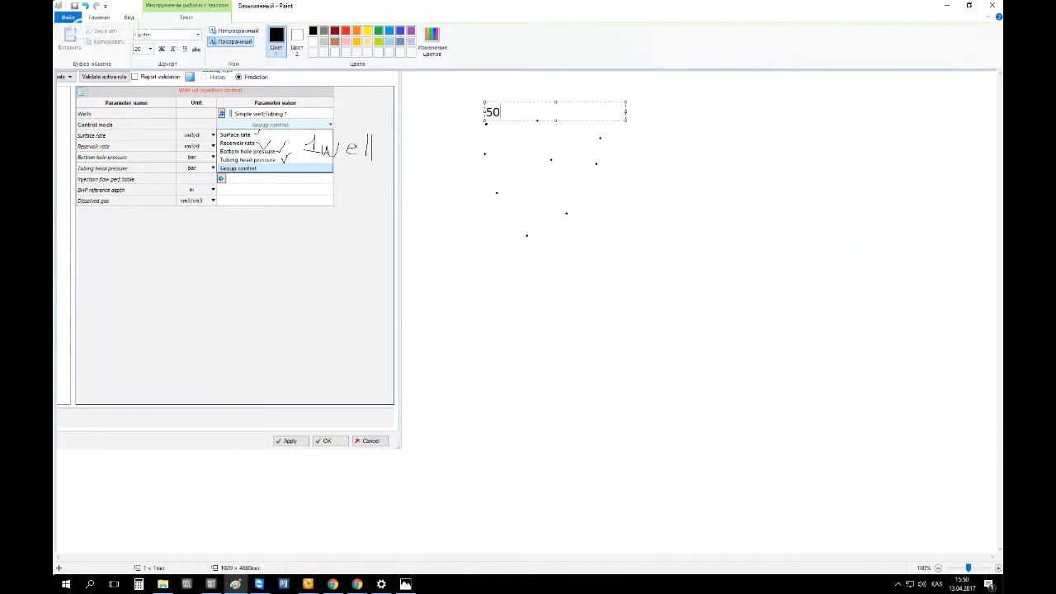
left_click(508, 185)
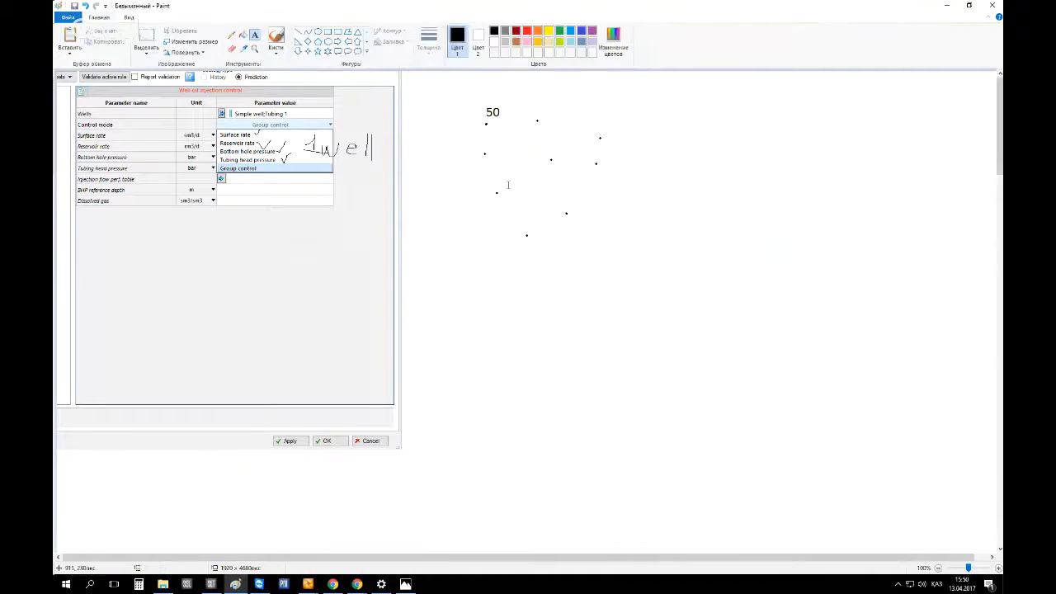
left_click(491, 156)
type("100")
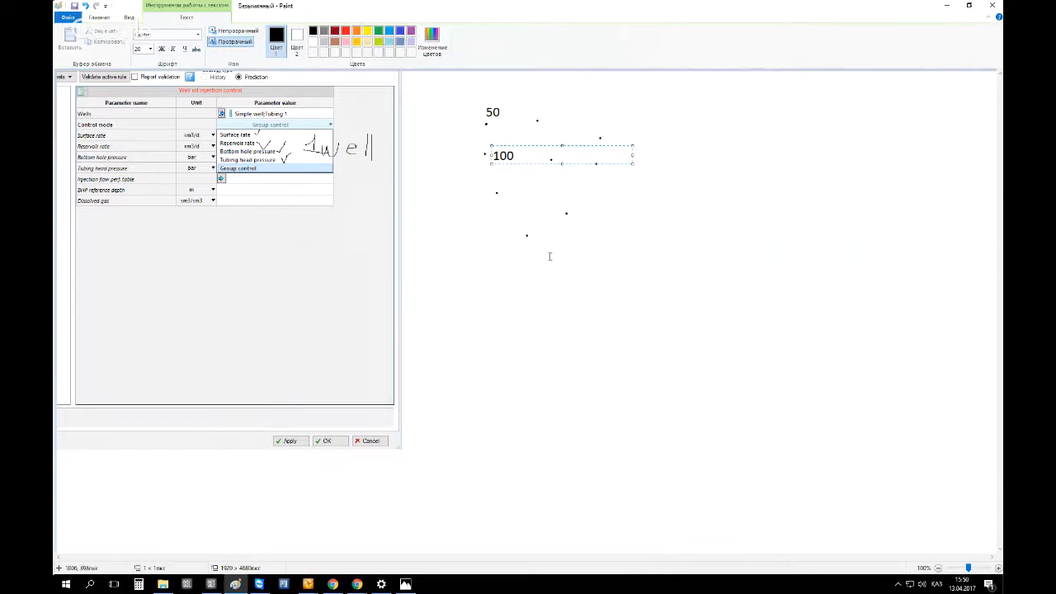
left_click(568, 207)
left_click(549, 159)
type("200")
left_click(612, 129)
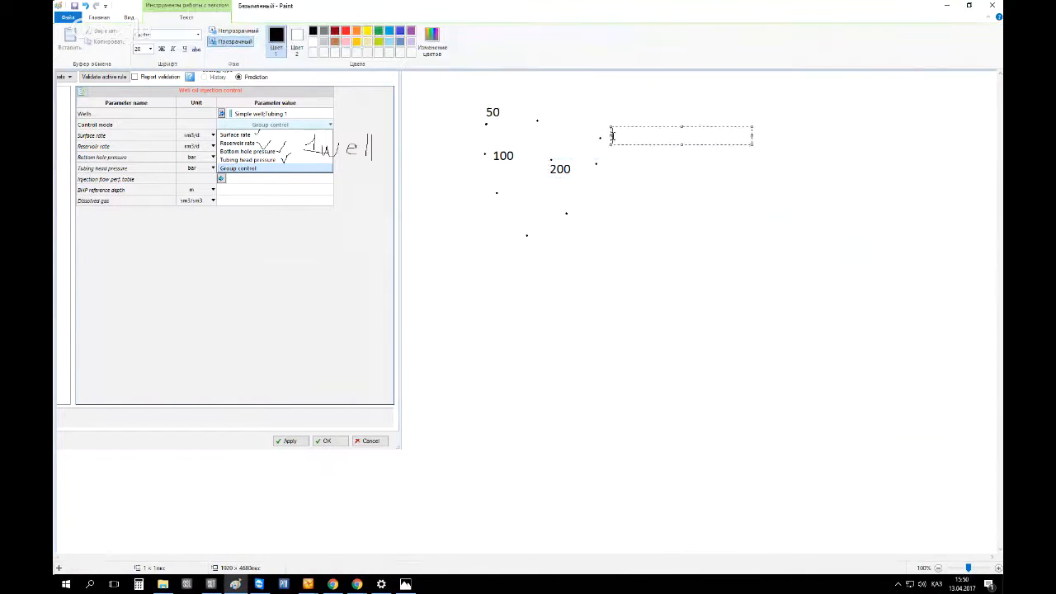
type("60")
left_click(615, 226)
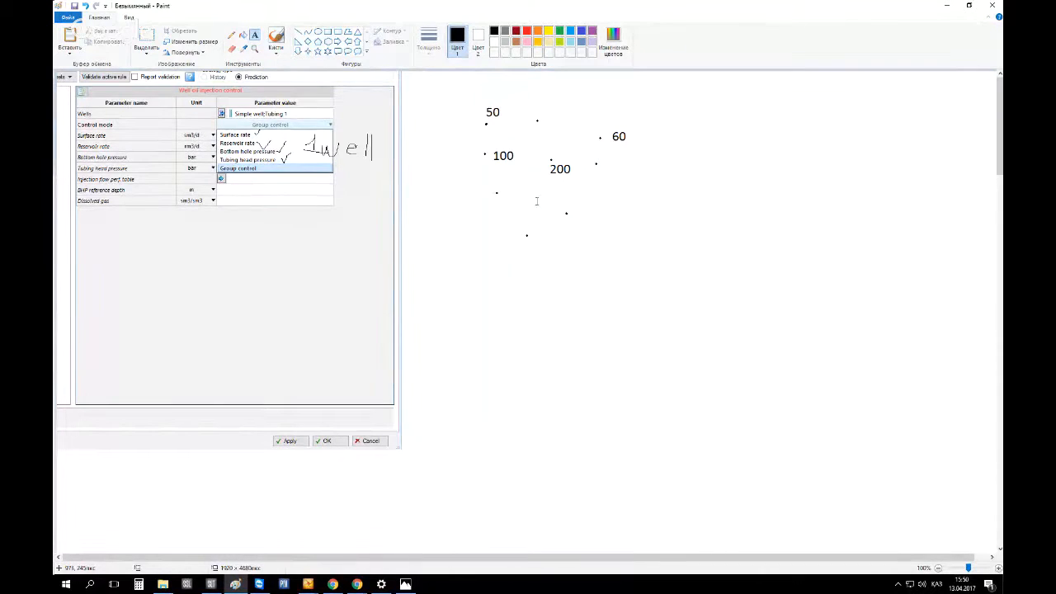
Undo the four value labels placed beside the dots
key("ctrl+z")
key("ctrl+z")
key("ctrl+z")
key("ctrl+z")
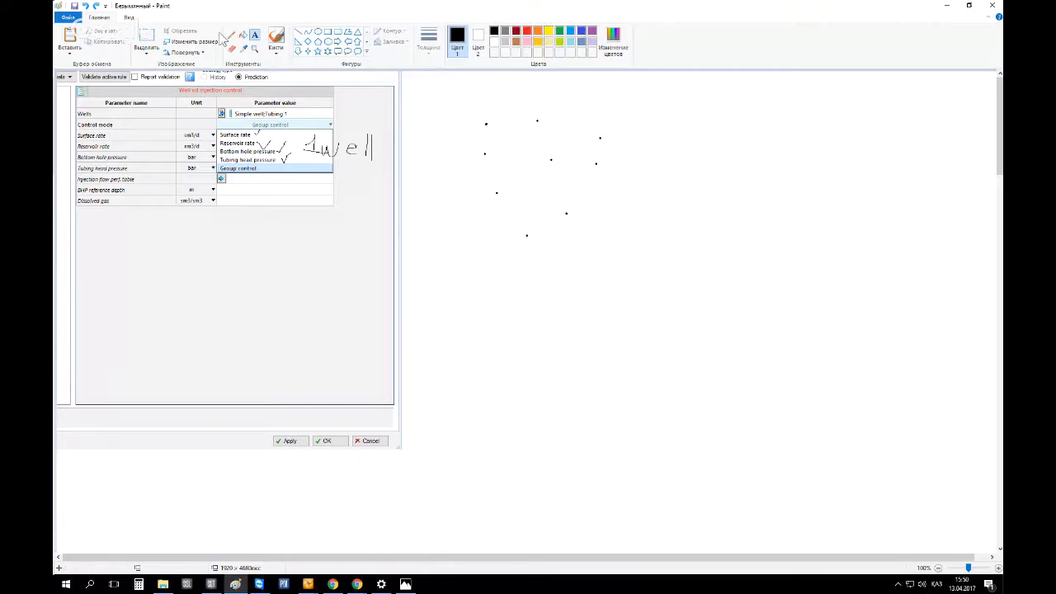
Draw an ellipse enclosing all nine well dots
left_click(318, 31)
left_click_drag(435, 86, 634, 255)
left_click(635, 258)
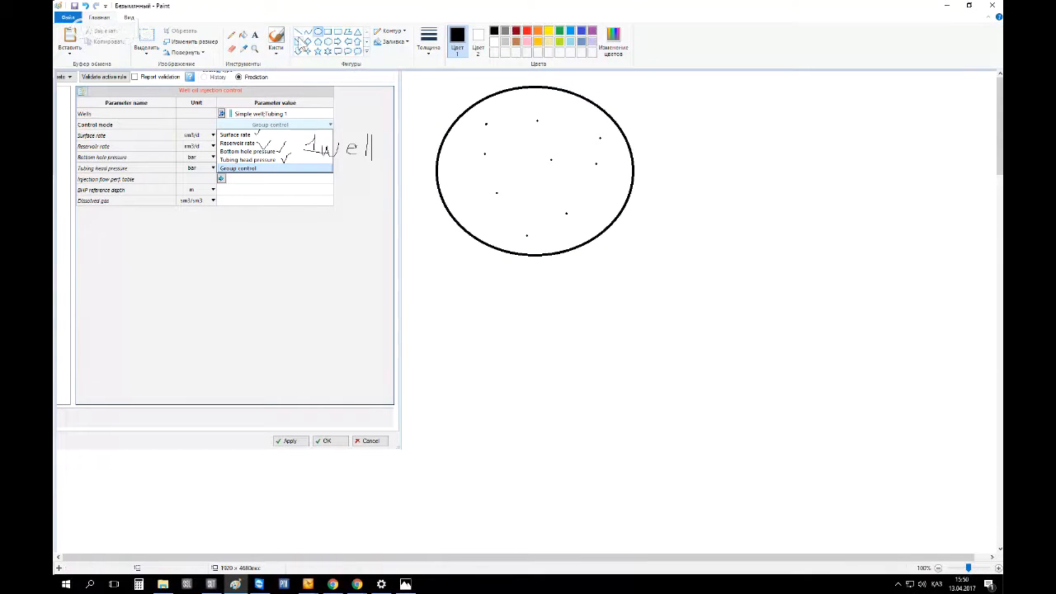
Label the ellipse with the text 1000 m3 using the Text tool
left_click(256, 36)
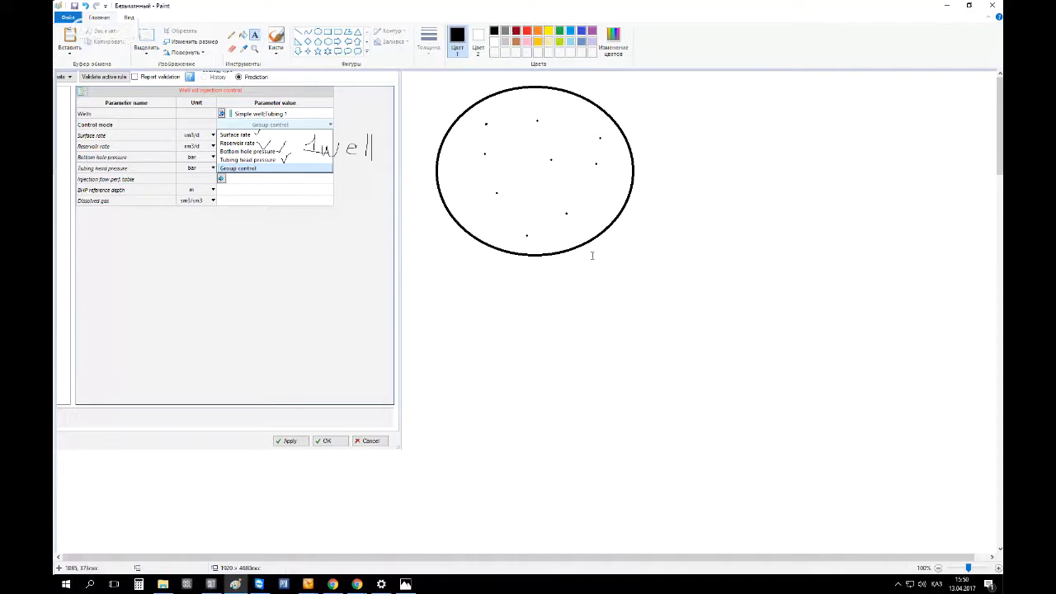
left_click(623, 110)
type("10")
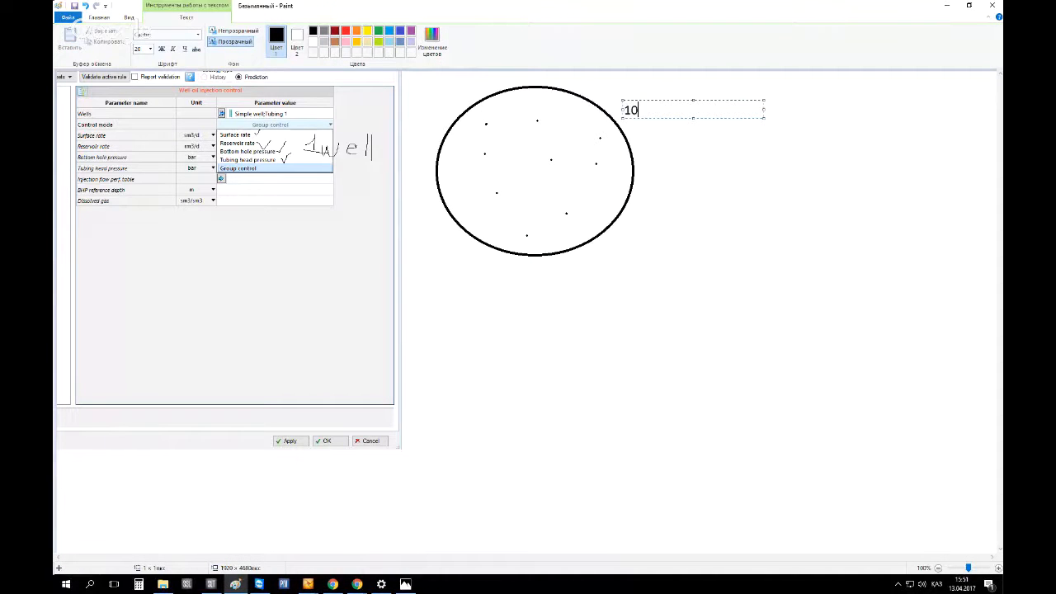
type("00 ь")
type("3")
key("BackSpace")
key("BackSpace")
key("alt+shift")
type("ь")
key("BackSpace")
key("alt+shift")
type("m3")
left_click(646, 139)
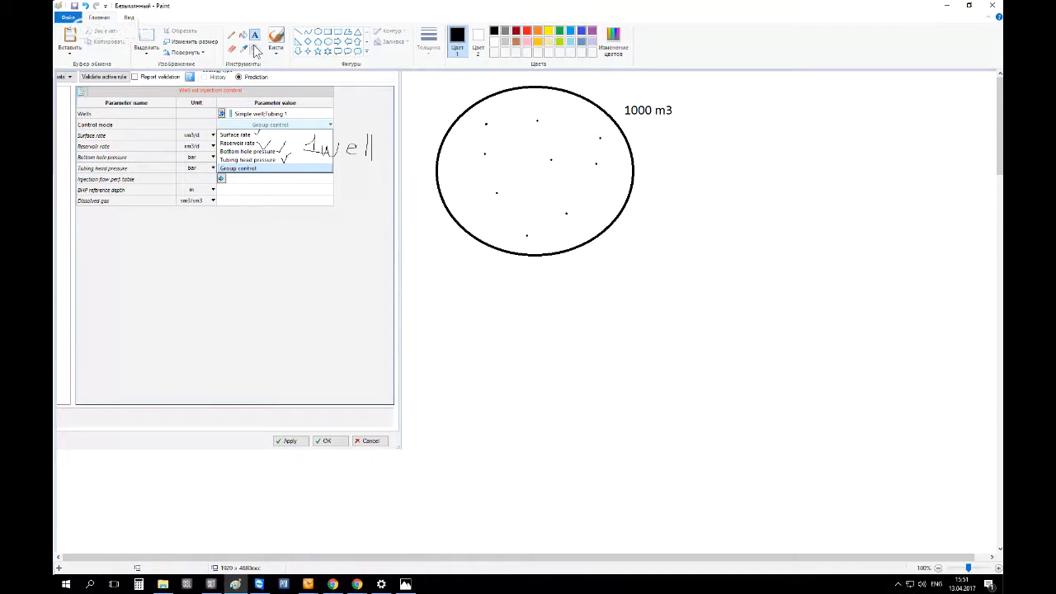
Add the text Pl beside a dot inside the ellipse
left_click(498, 136)
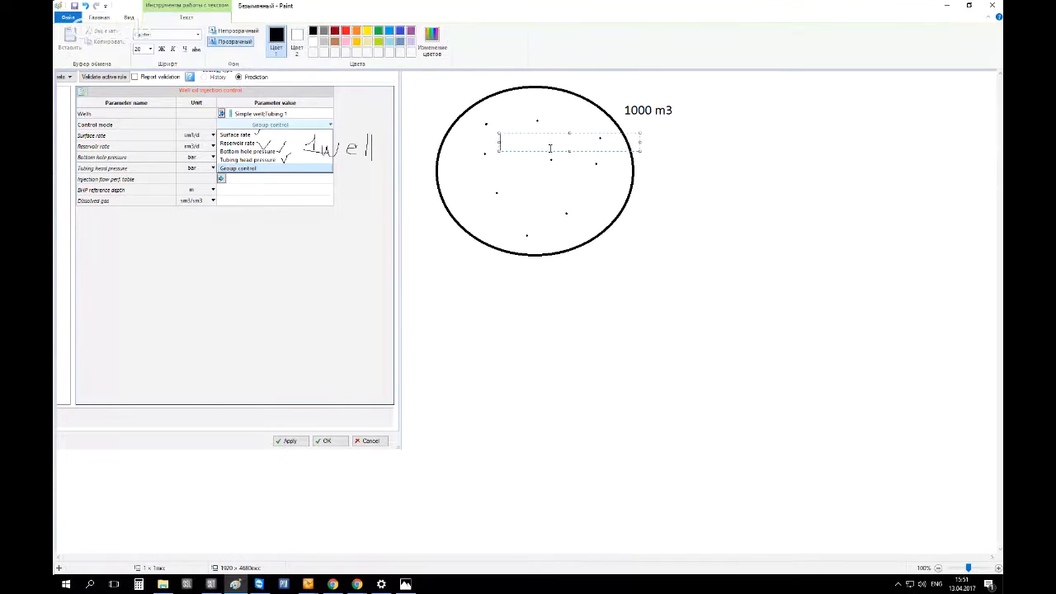
type("Pl")
left_click(490, 254)
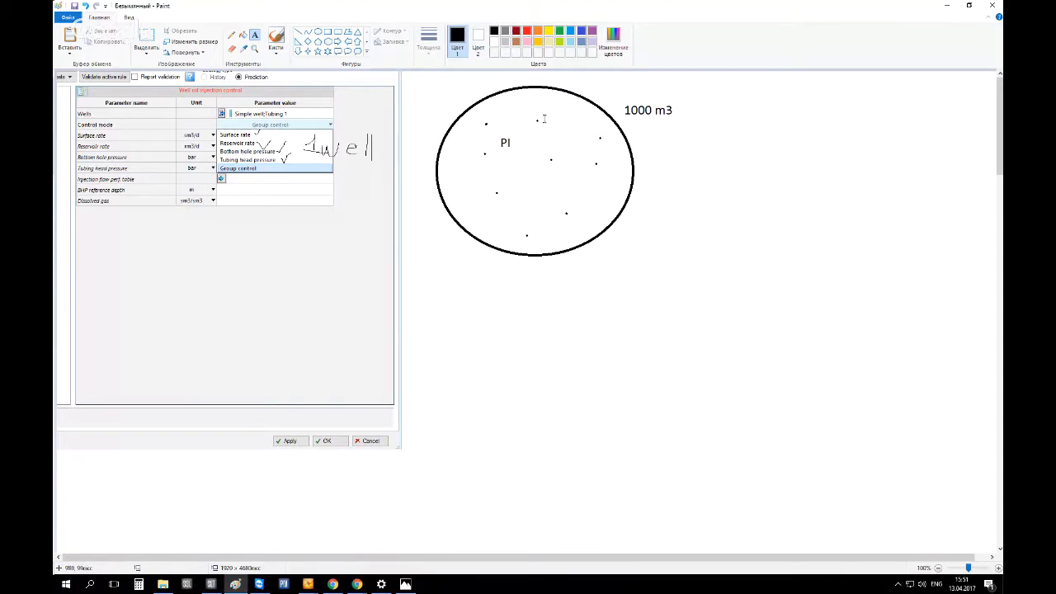
Label two dots with 100 and undo both labels
left_click(544, 117)
type("100")
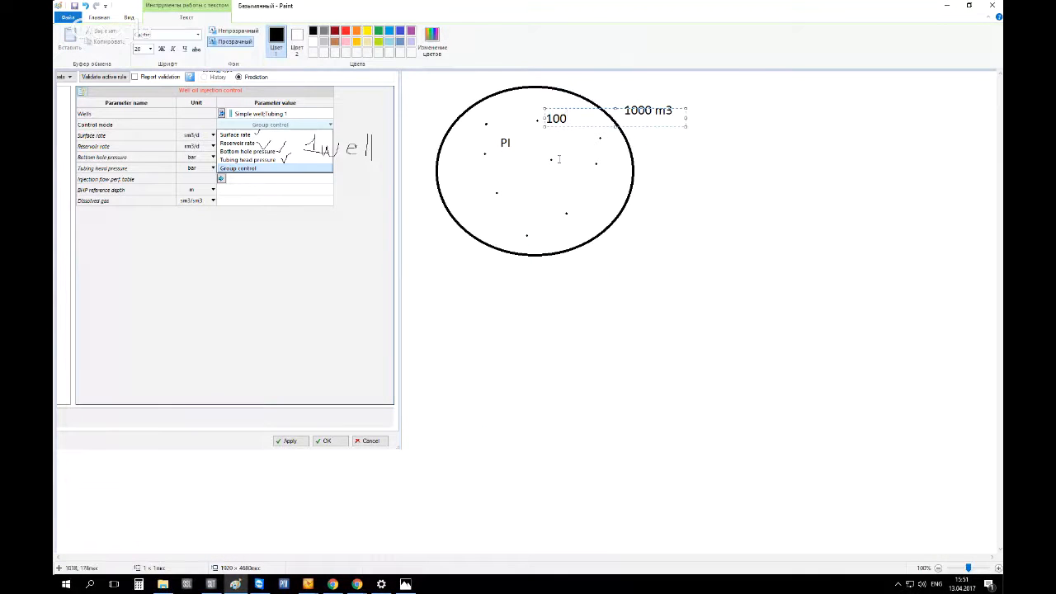
left_click(559, 158)
left_click(559, 159)
type("100")
left_click(616, 268)
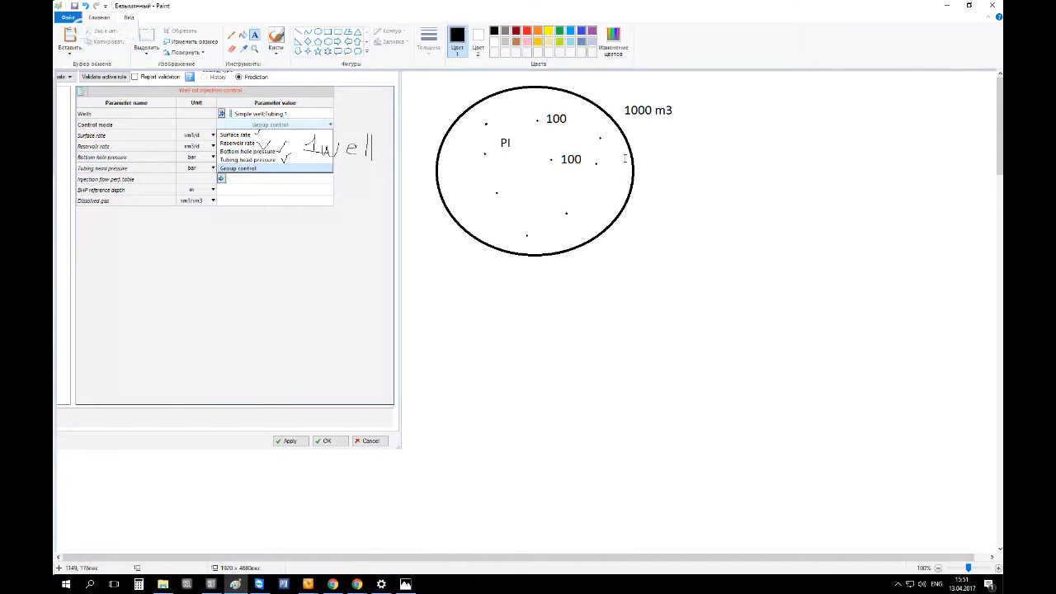
key("ctrl+z")
key("ctrl+z")
Mark the central dot with a red cross using the pencil
left_click(232, 36)
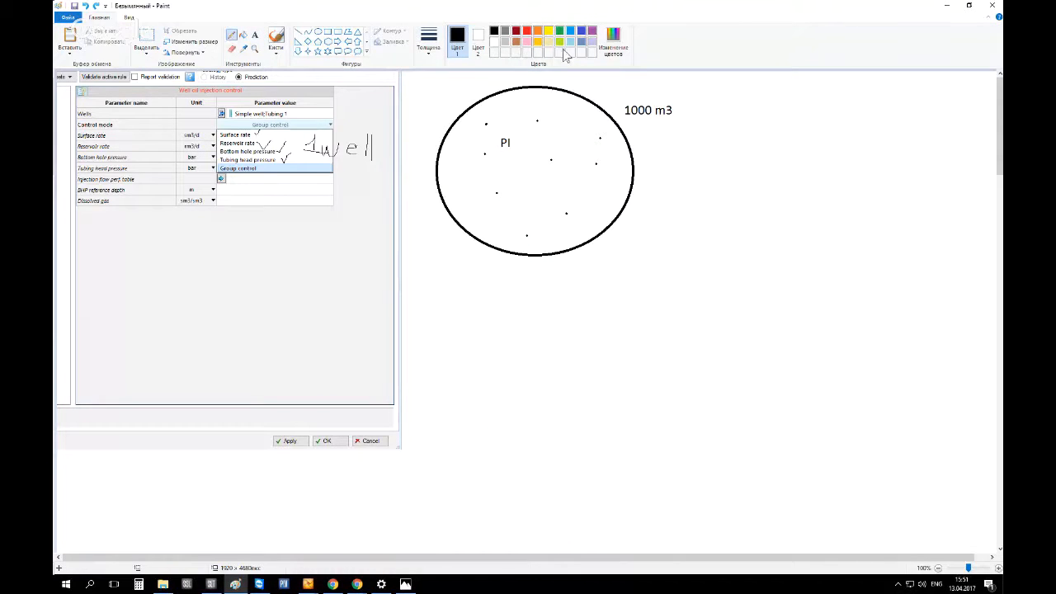
left_click(527, 31)
mouse_move(544, 153)
left_mouse_down()
mouse_move(560, 161)
mouse_move(548, 166)
left_mouse_up()
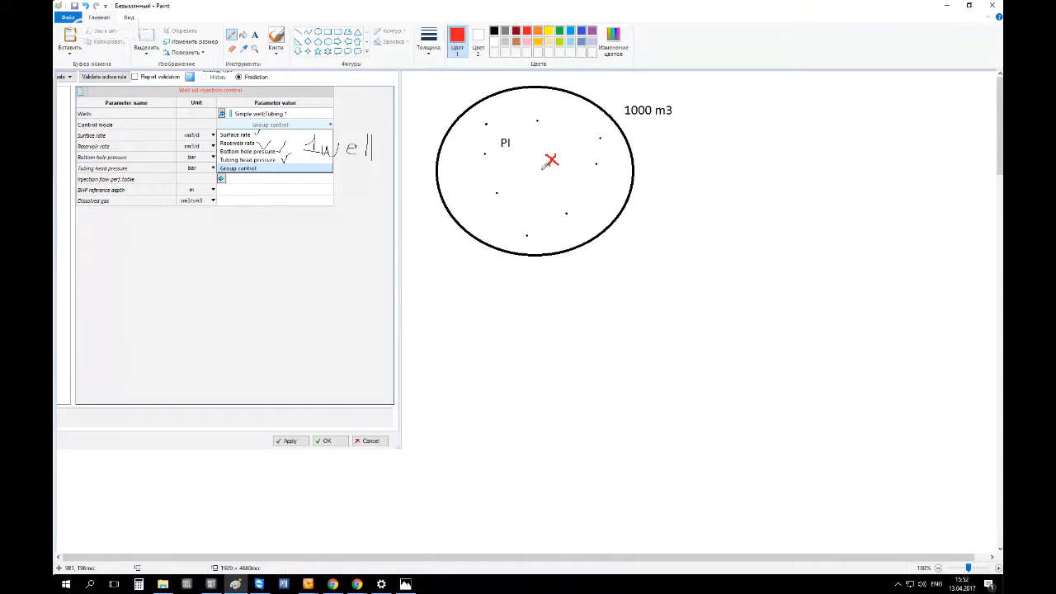
left_click_drag(637, 130, 665, 141)
Switch back to Petrel and set the well oil injection control mode to Surface rate
left_click(265, 169)
key("alt+Tab")
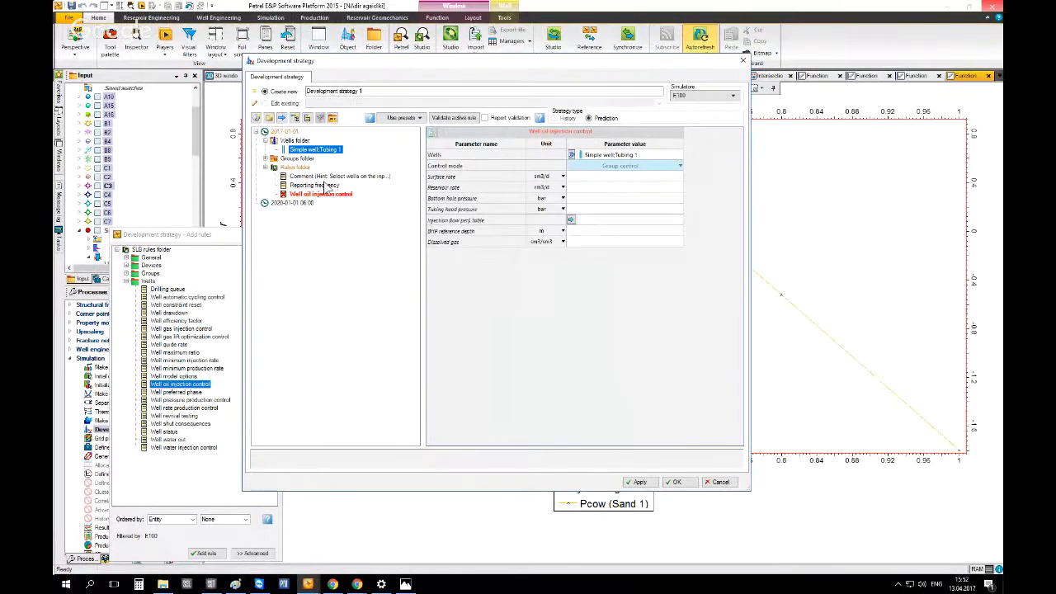
left_click(623, 168)
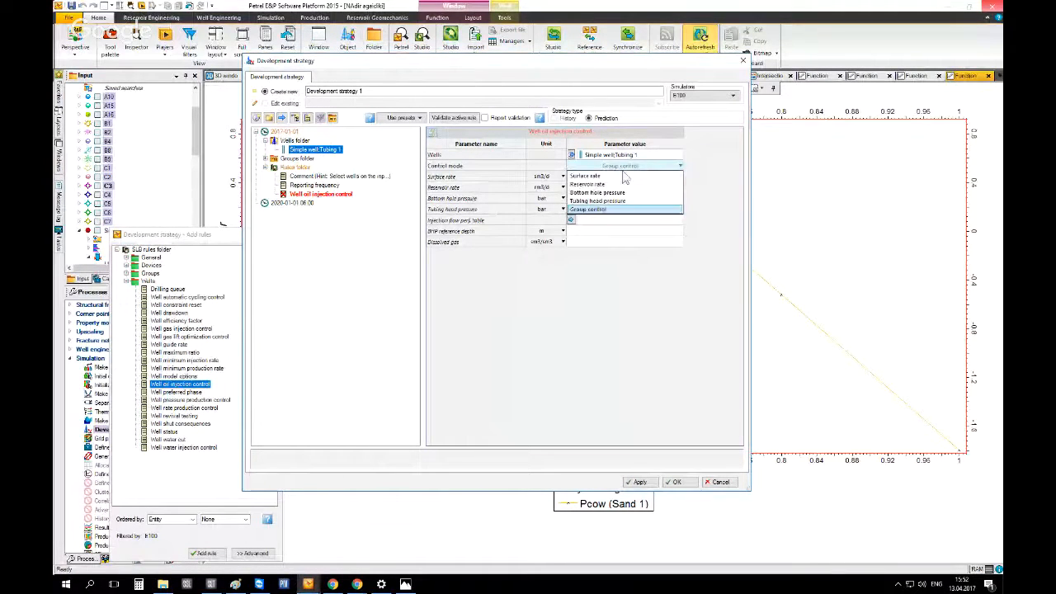
left_click(619, 193)
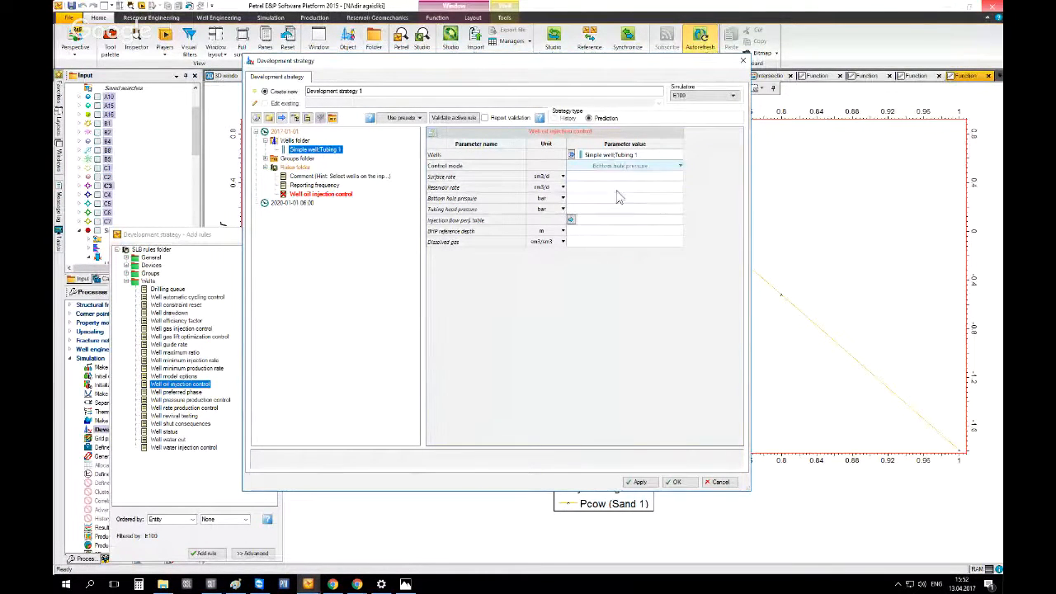
left_click(590, 178)
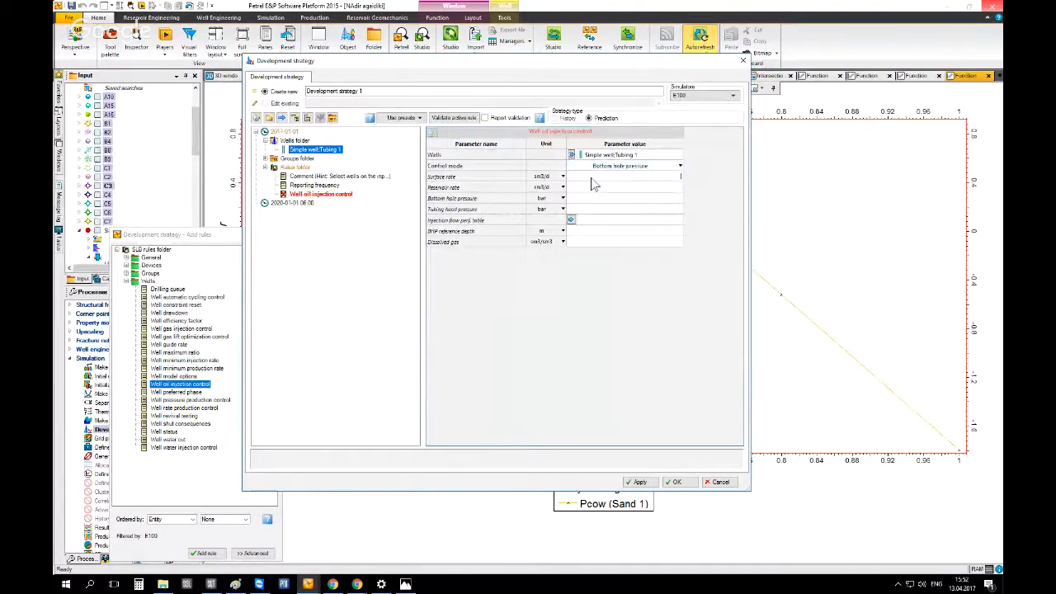
left_click(627, 167)
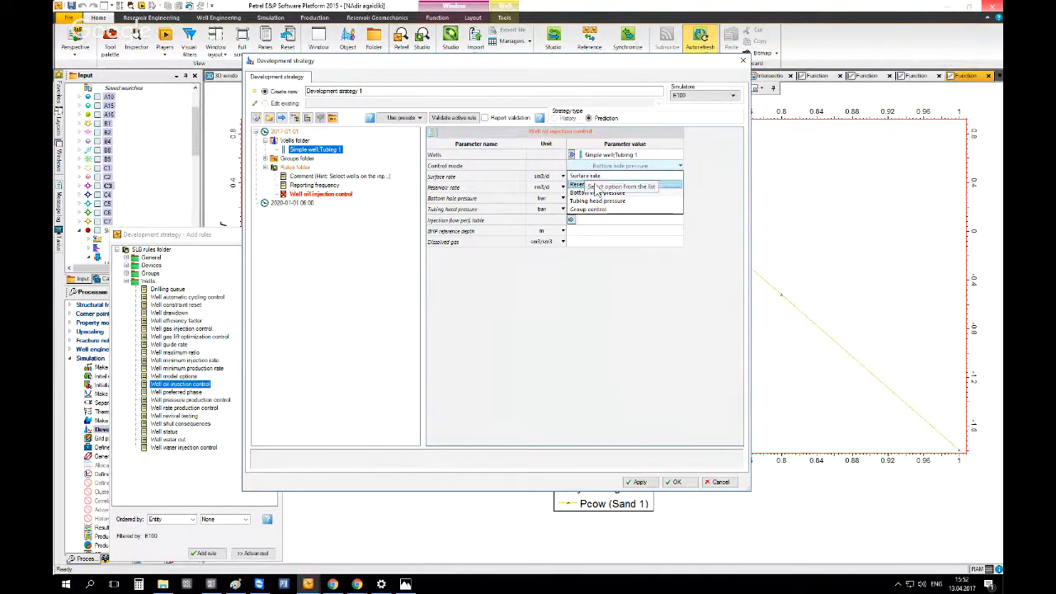
left_click(594, 176)
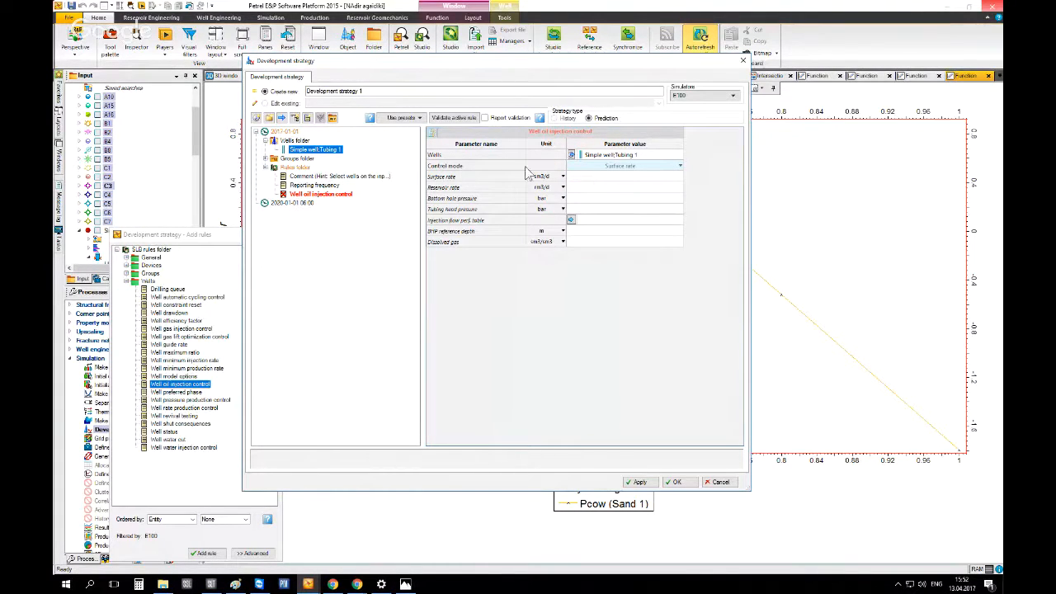
Set the surface rate to 500 and the reservoir rate to 450, then validate the active rule
left_click(735, 180)
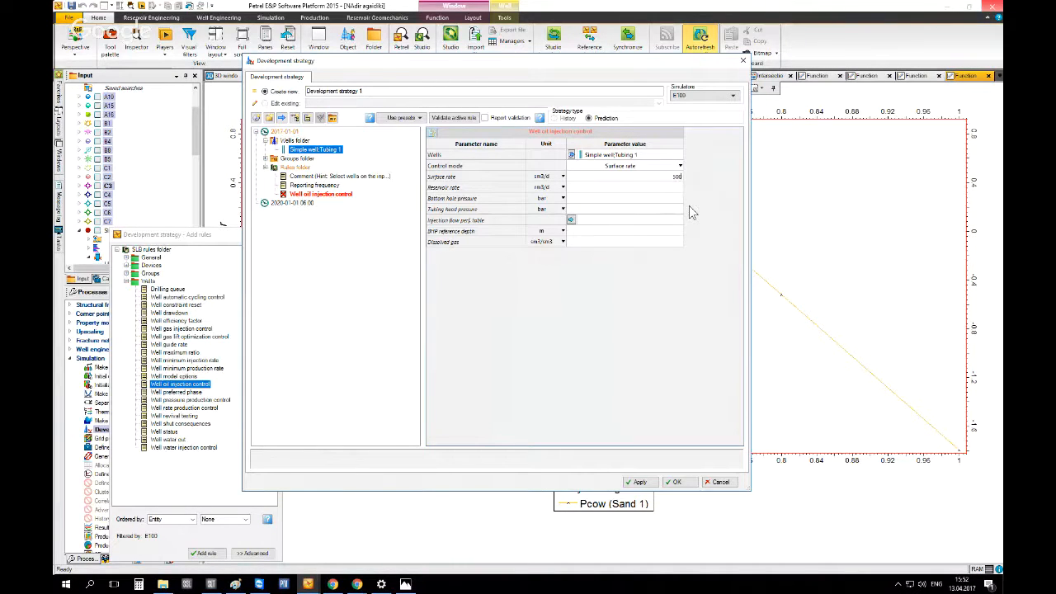
left_click(638, 189)
type("4505")
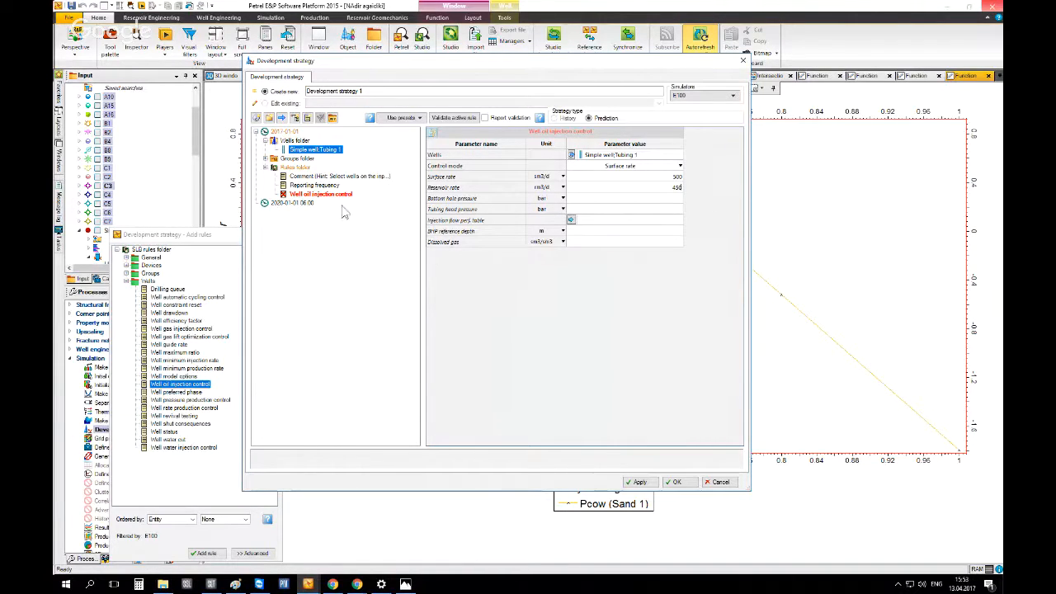
left_click(353, 241)
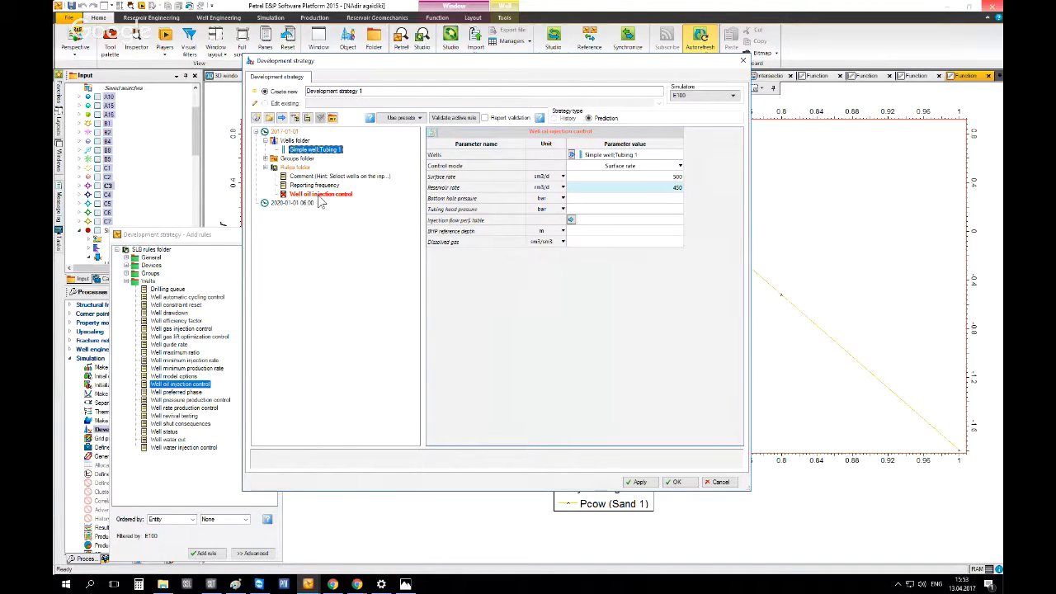
left_click(453, 118)
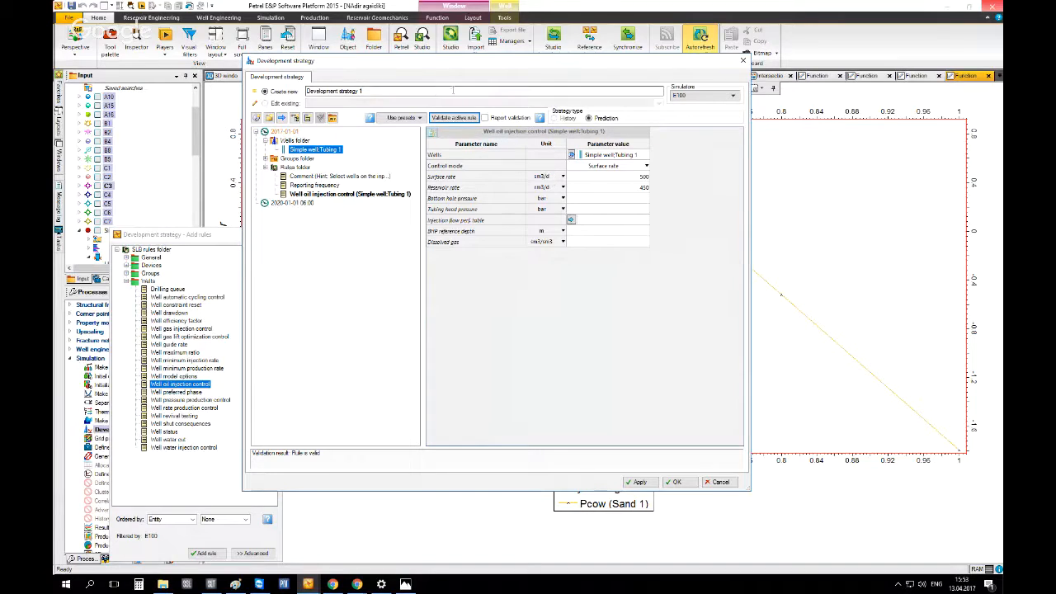
Append injection to the development strategy name and confirm the dialog
left_click(393, 93)
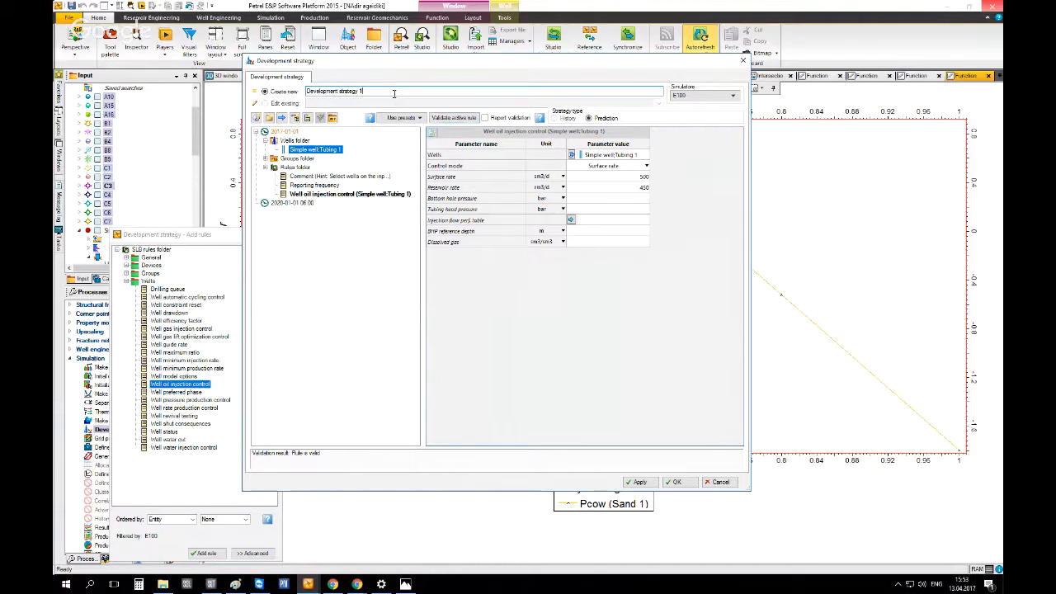
type("injection")
left_click(674, 484)
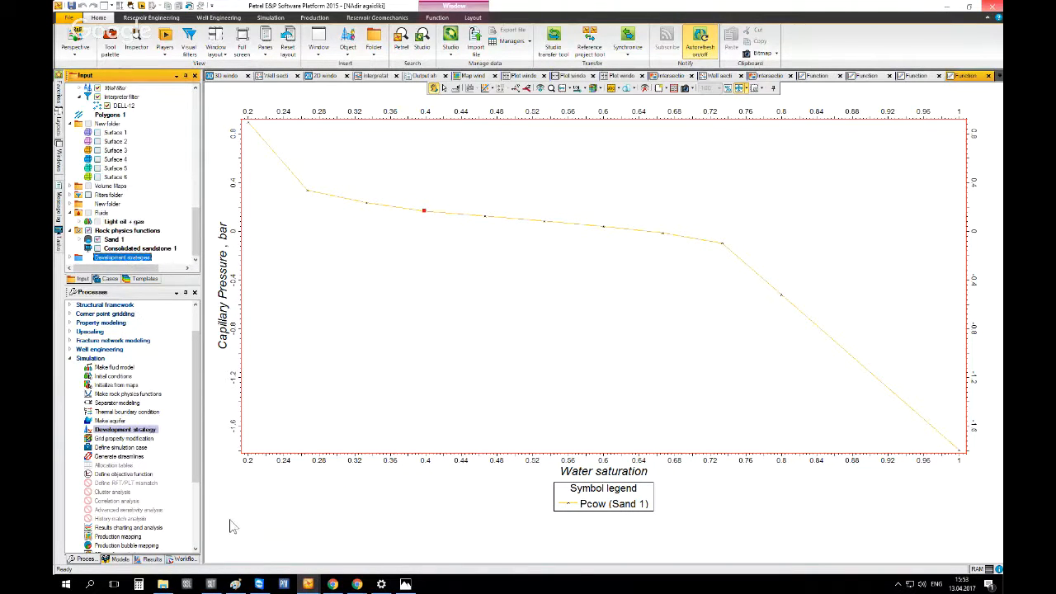
Review the workflow steps notes image
left_click(405, 584)
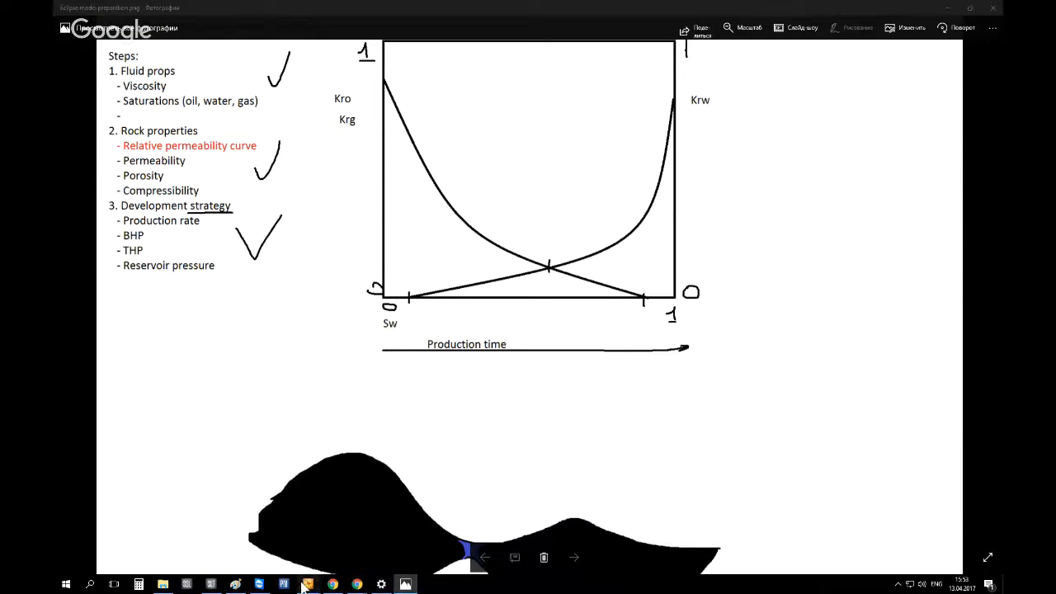
mouse_move(307, 584)
left_click(344, 538)
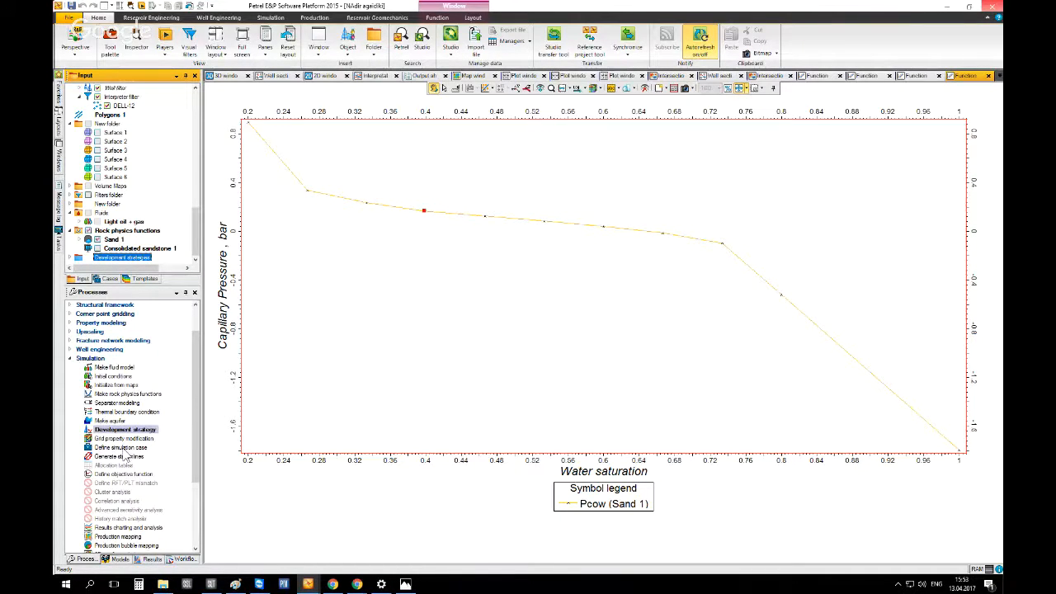
Open Define simulation case and start a new case named Injection
left_click(118, 448)
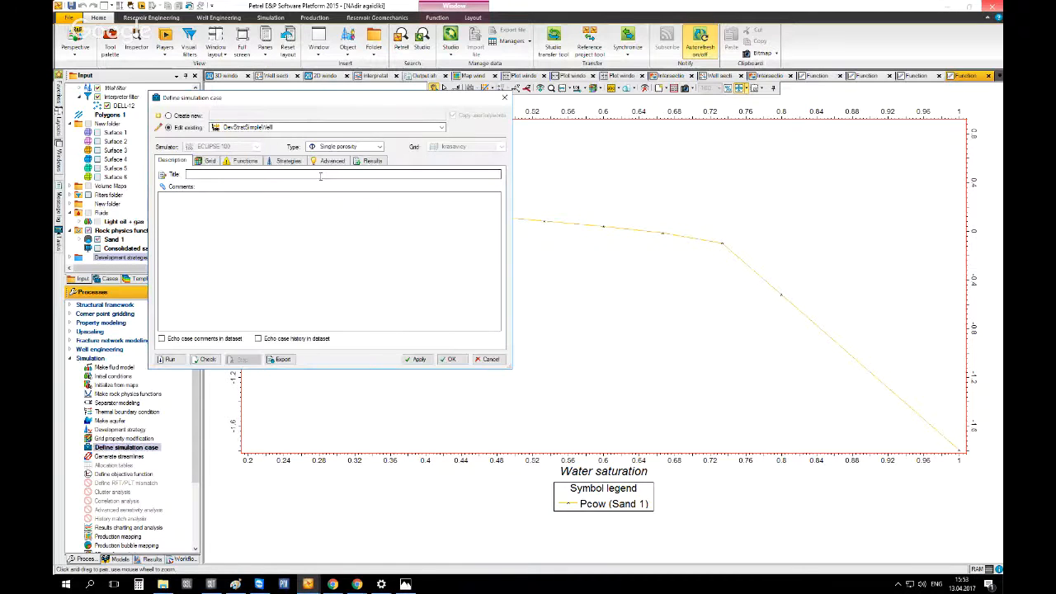
left_click_drag(295, 99, 573, 129)
left_click(497, 142)
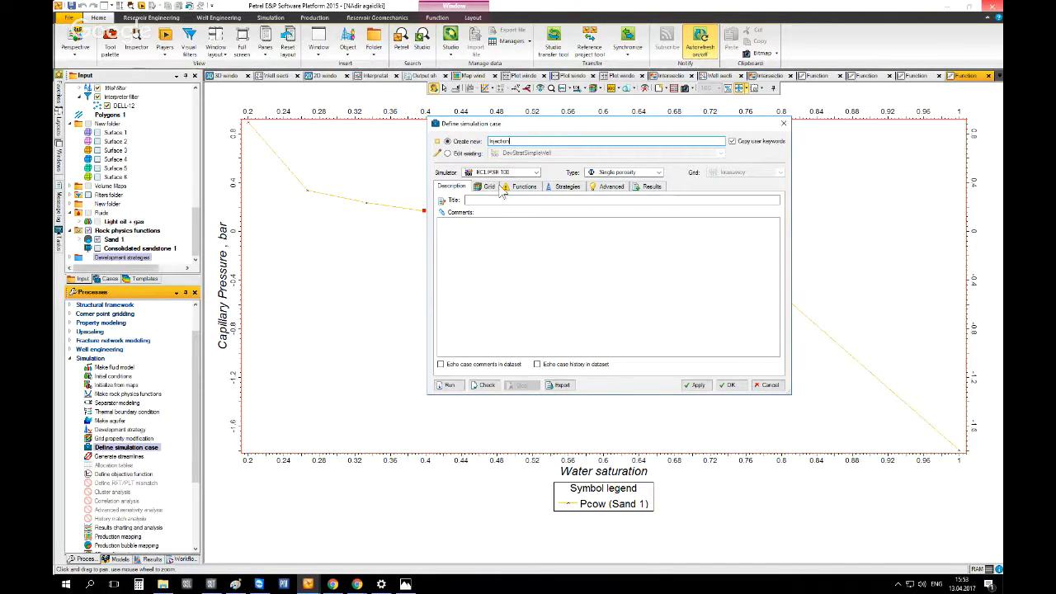
Set the simulator to ECLIPSE 100 and the type to Single porosity
left_click(525, 172)
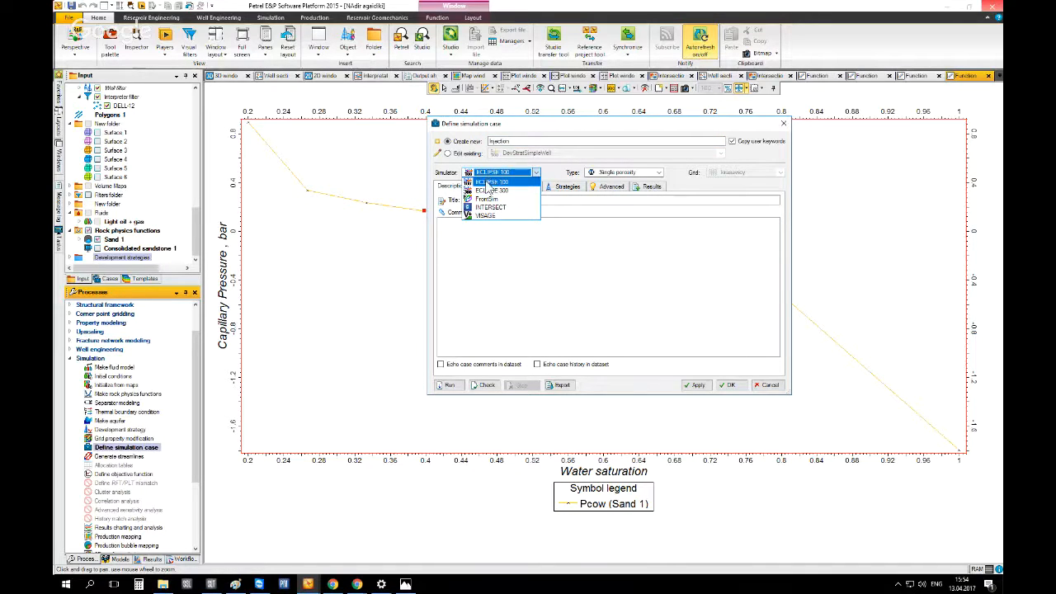
left_click(487, 183)
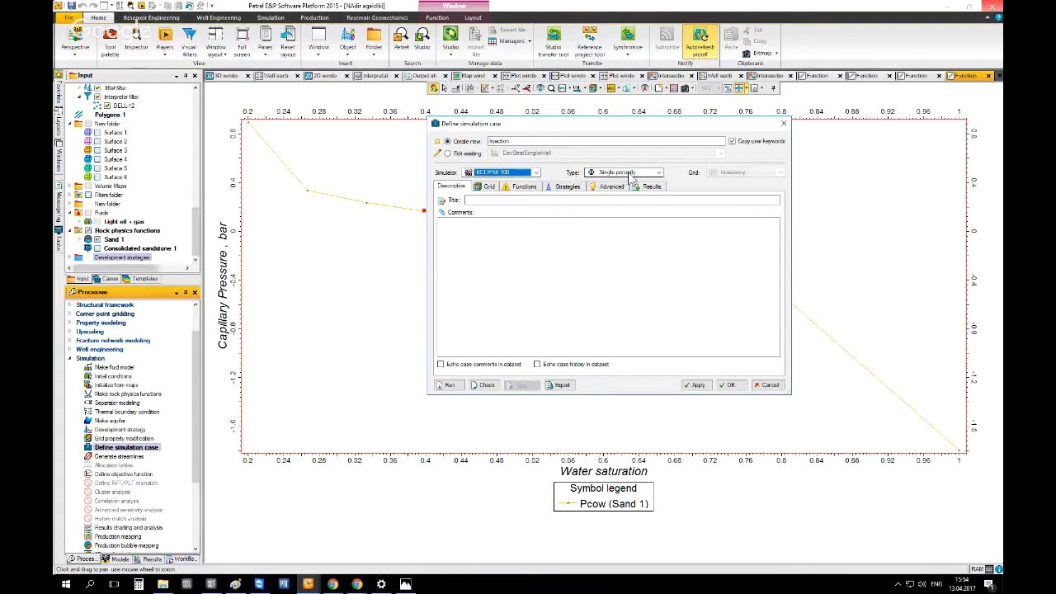
left_click(512, 173)
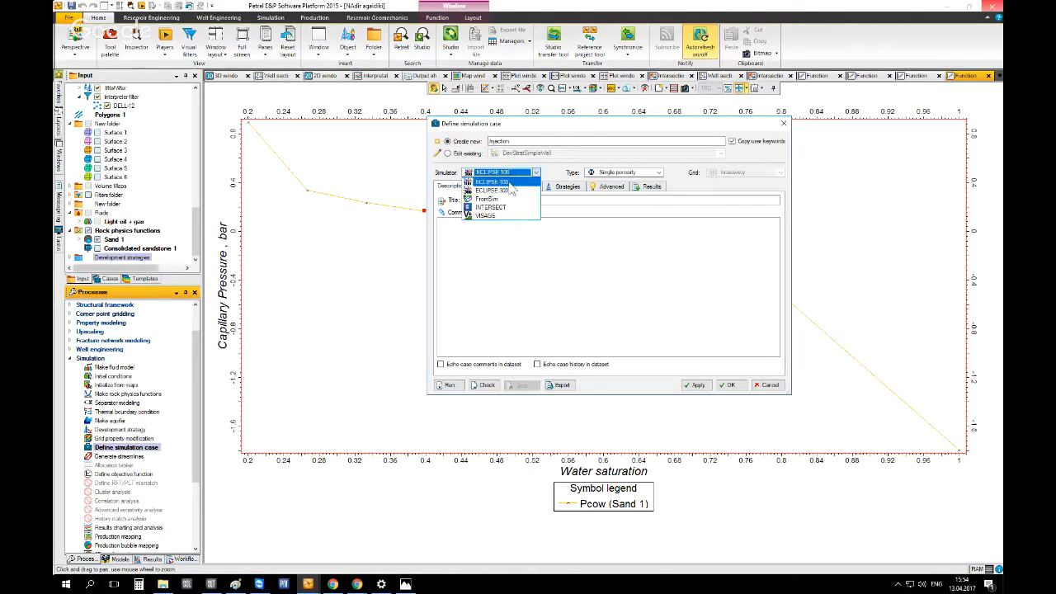
left_click(511, 182)
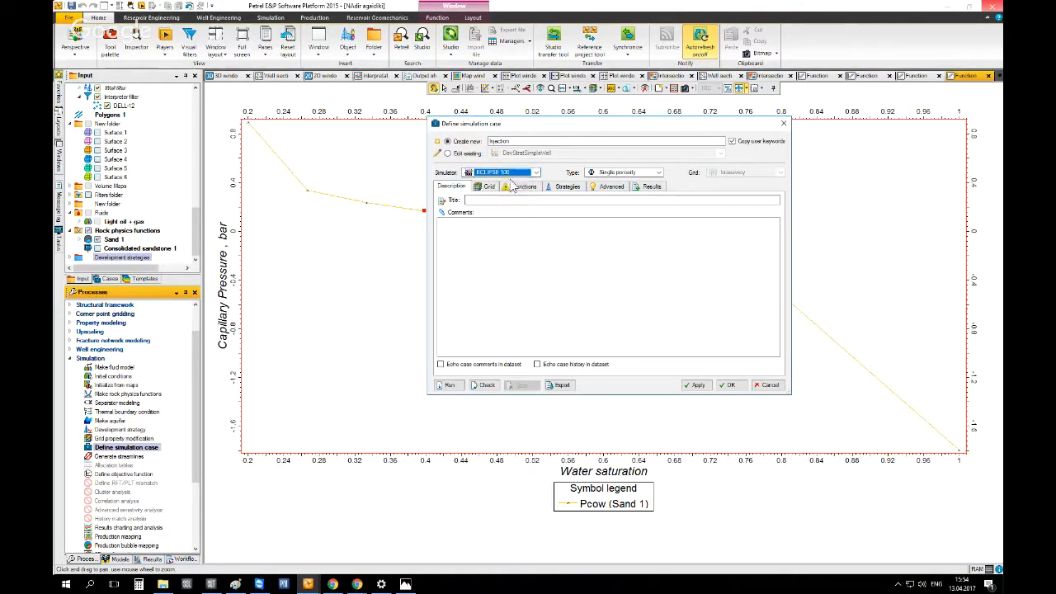
left_click(624, 172)
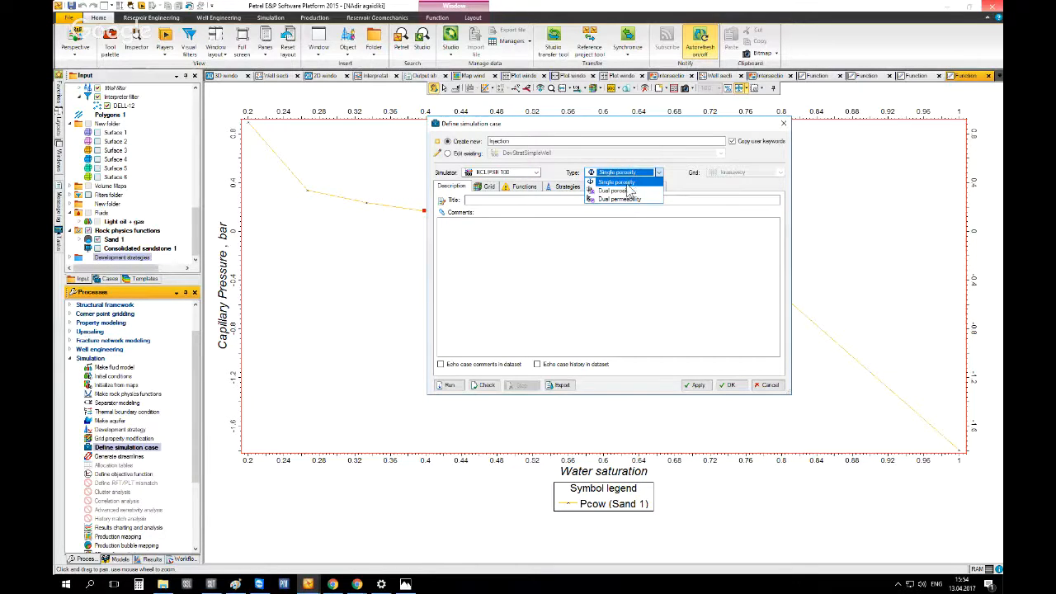
left_click(632, 182)
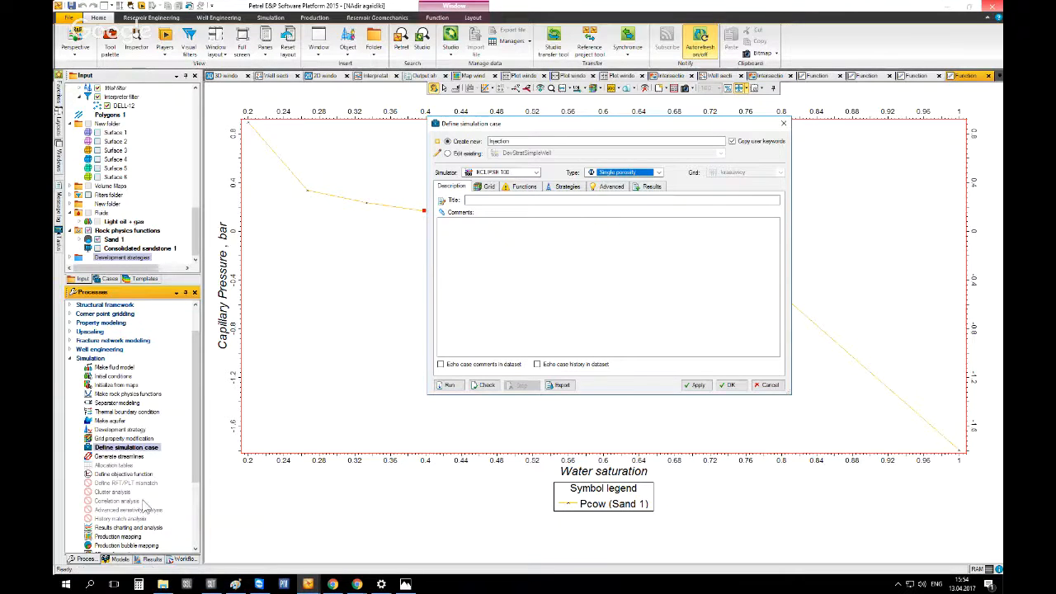
Open the grid's settings to review its statistics, then close the settings dialog
left_click(120, 558)
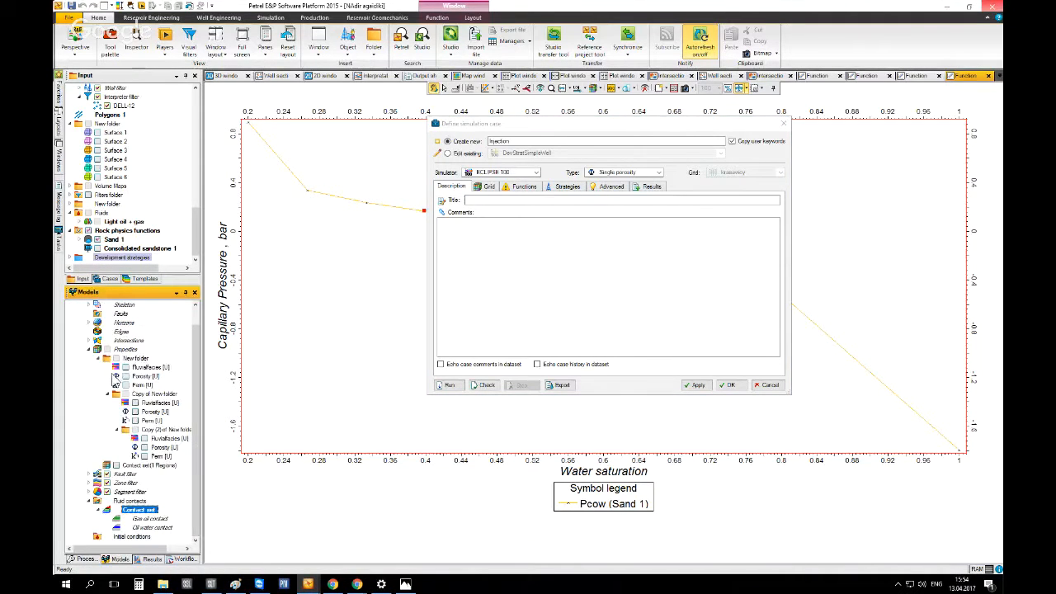
left_click(88, 349)
left_click(111, 314)
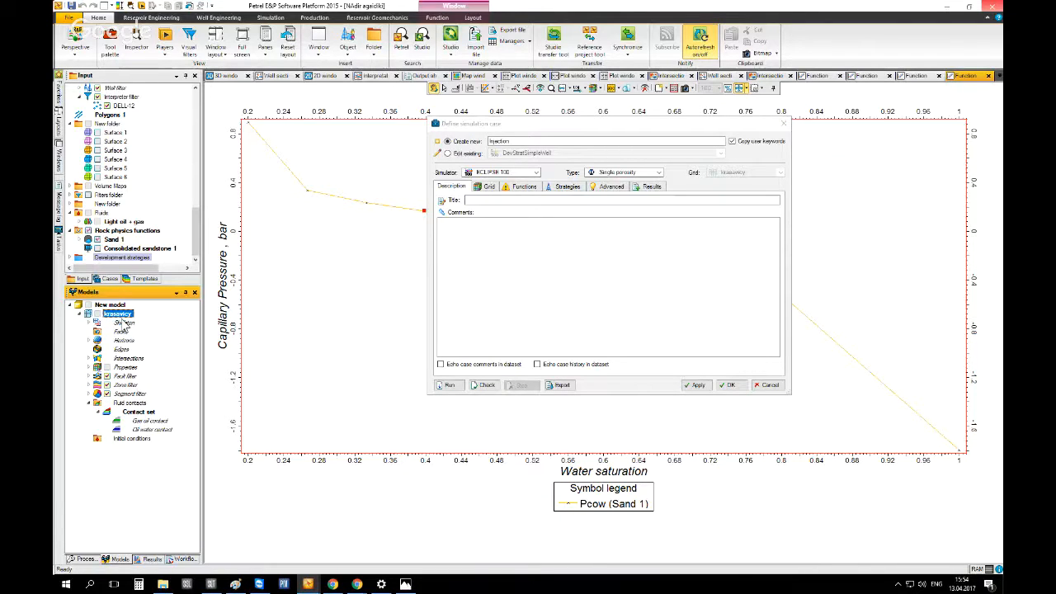
right_click(123, 318)
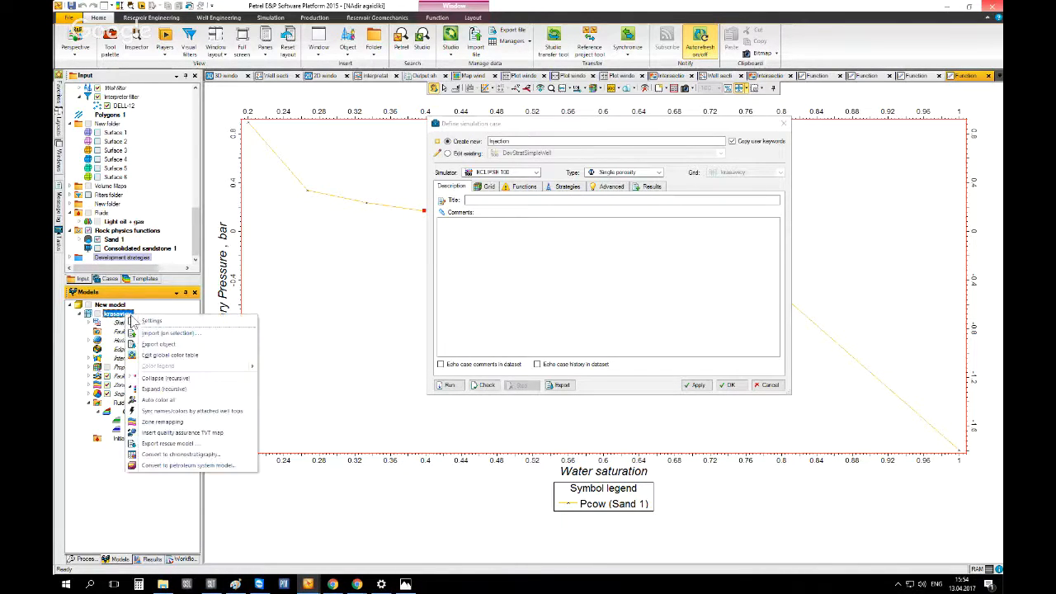
left_click(145, 320)
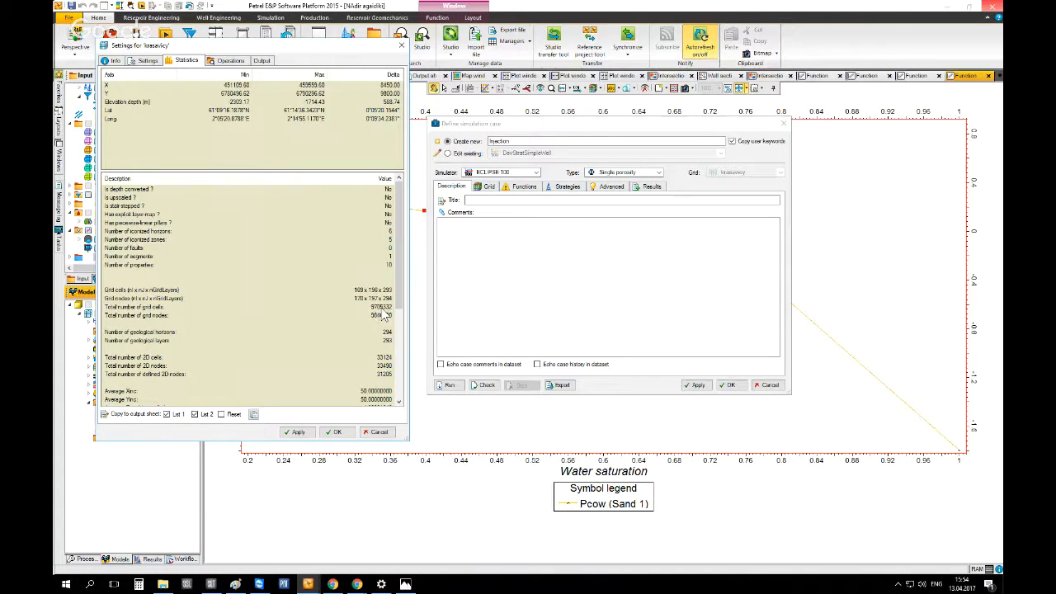
left_click(378, 432)
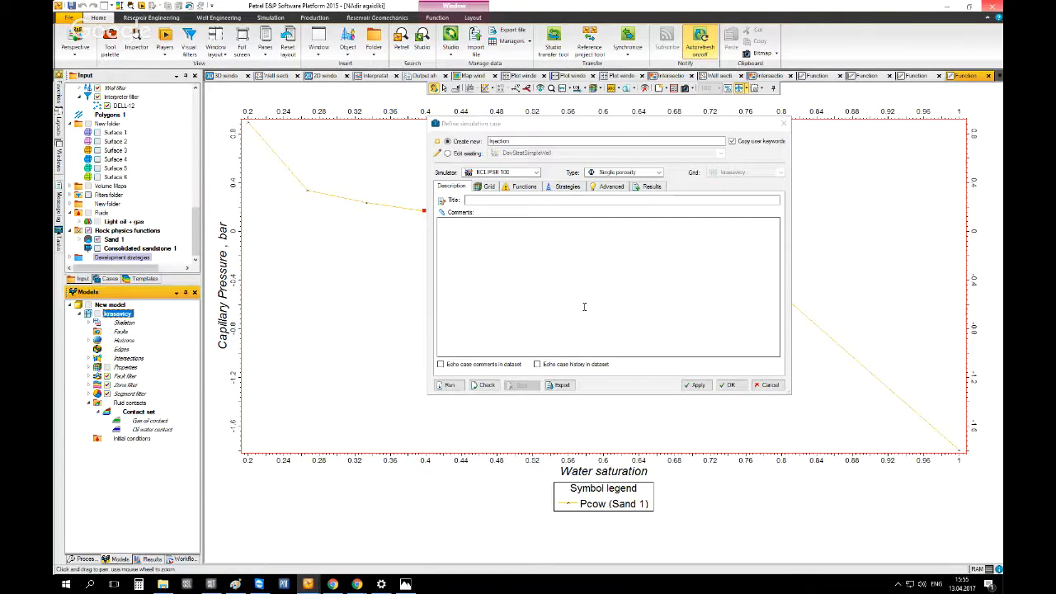
Open the grid keywords and toggle the permeability, porosity and net-to-gross rows between property and constant input
left_click(488, 187)
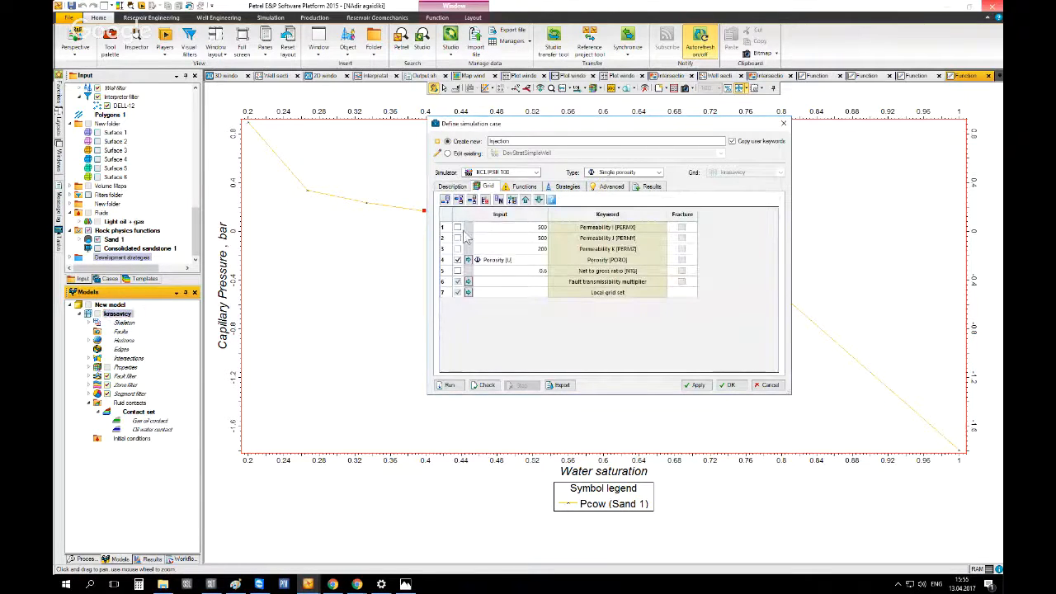
left_click(458, 227)
left_click(457, 237)
left_click(458, 248)
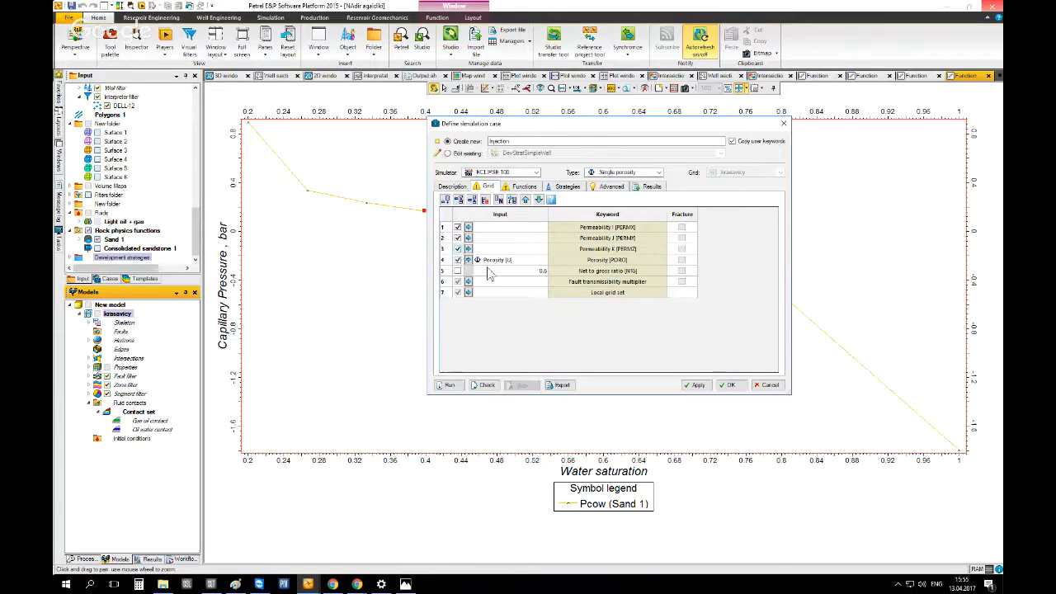
left_click(458, 260)
left_click(458, 261)
left_click(458, 260)
left_click(458, 272)
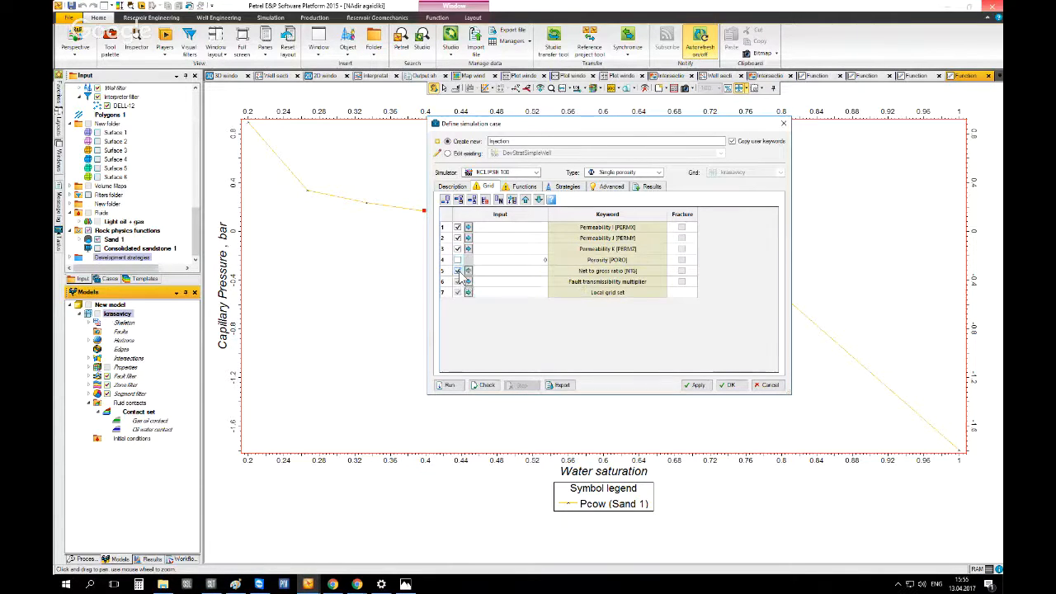
left_click(458, 228)
left_click(457, 228)
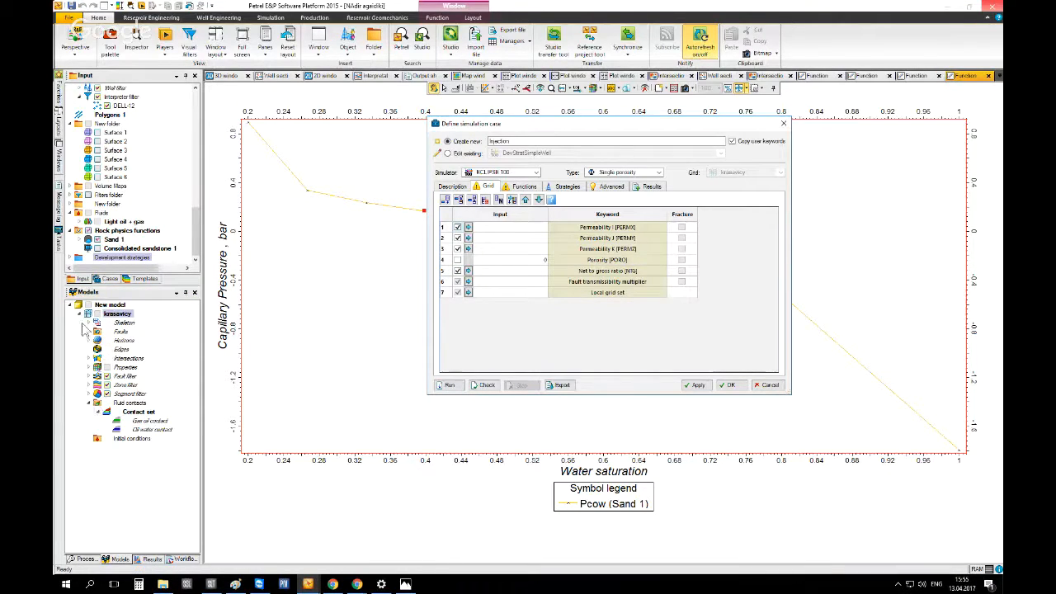
Assign the Perm property from New folder to the permeability I keyword
left_click(88, 366)
scroll(124, 395, "down", 1)
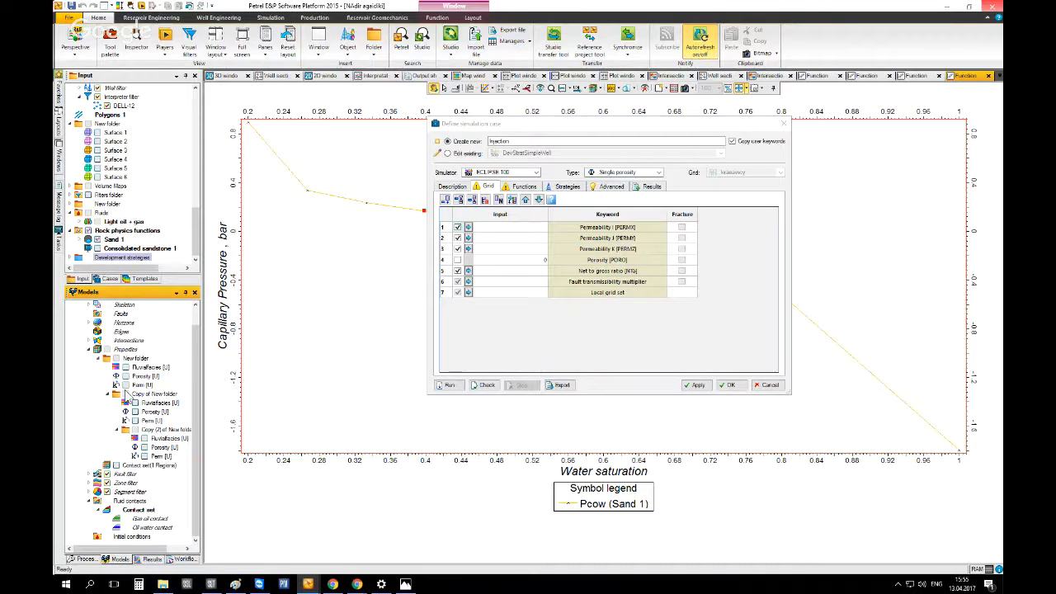
left_click(141, 384)
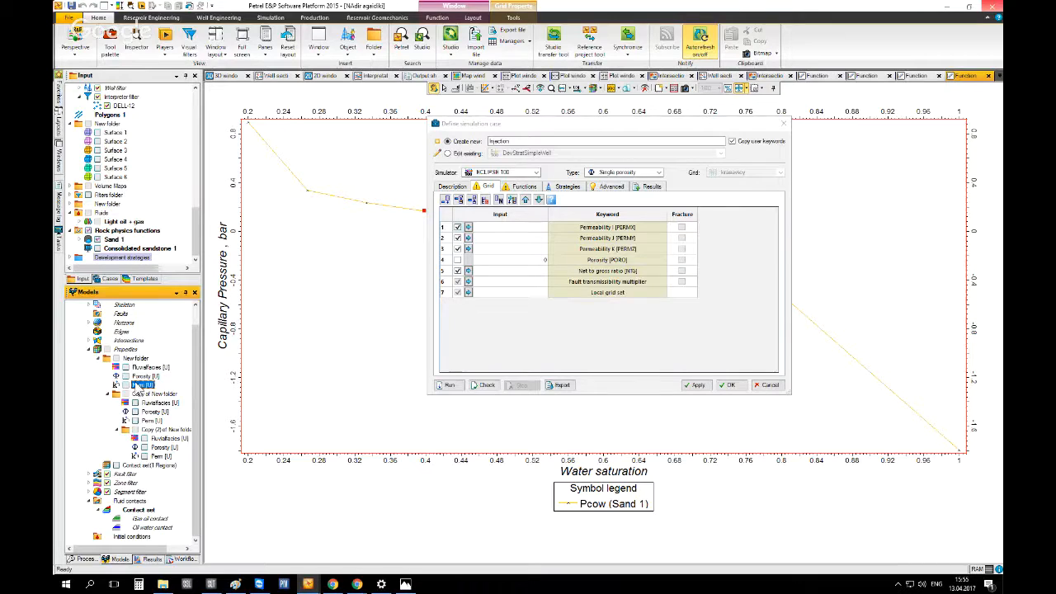
left_click(85, 559)
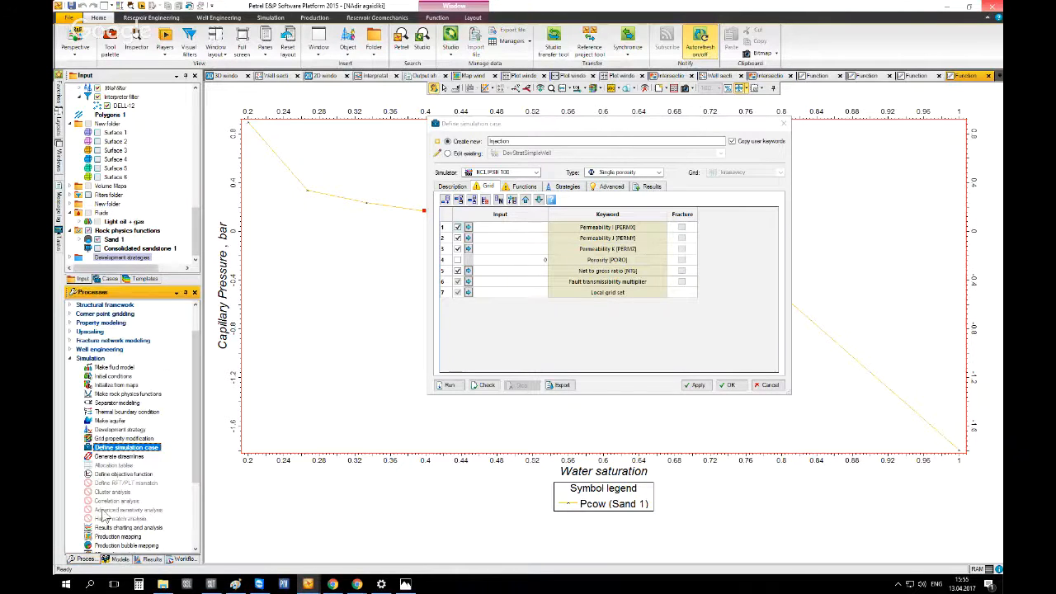
scroll(106, 511, "down", 2)
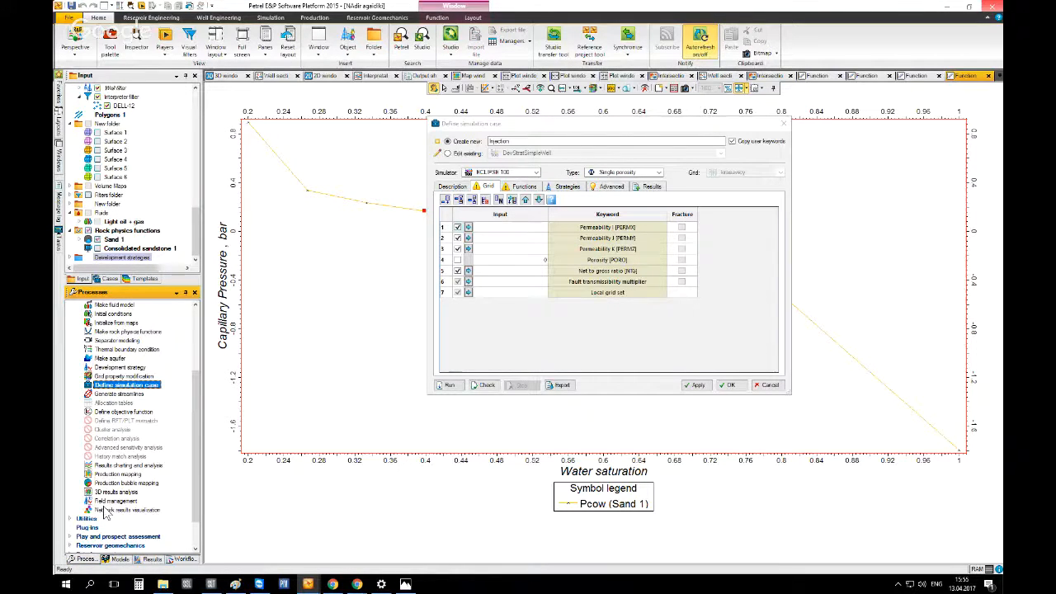
left_click(119, 559)
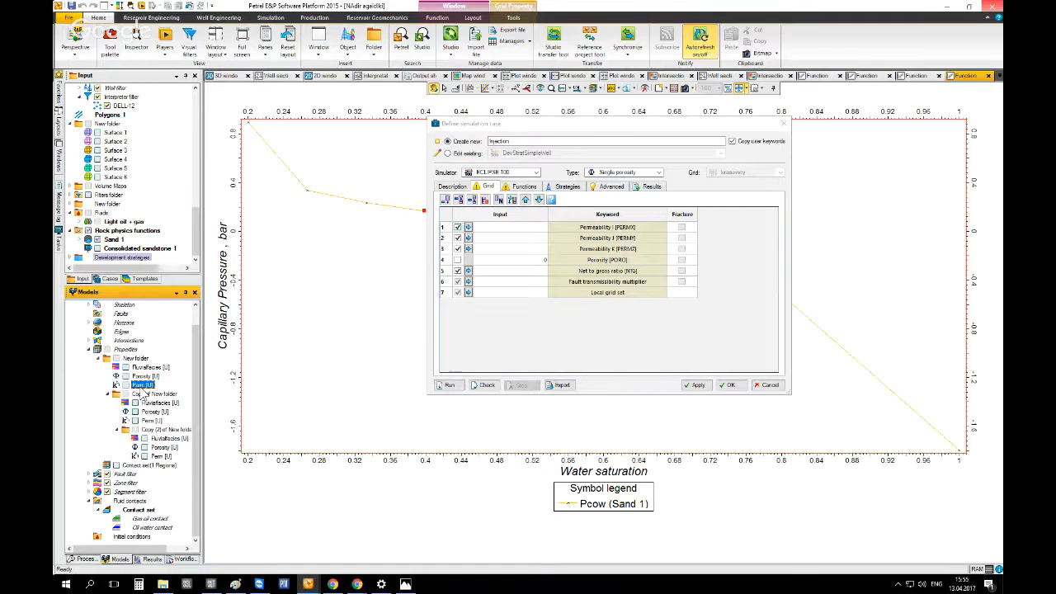
left_click(468, 227)
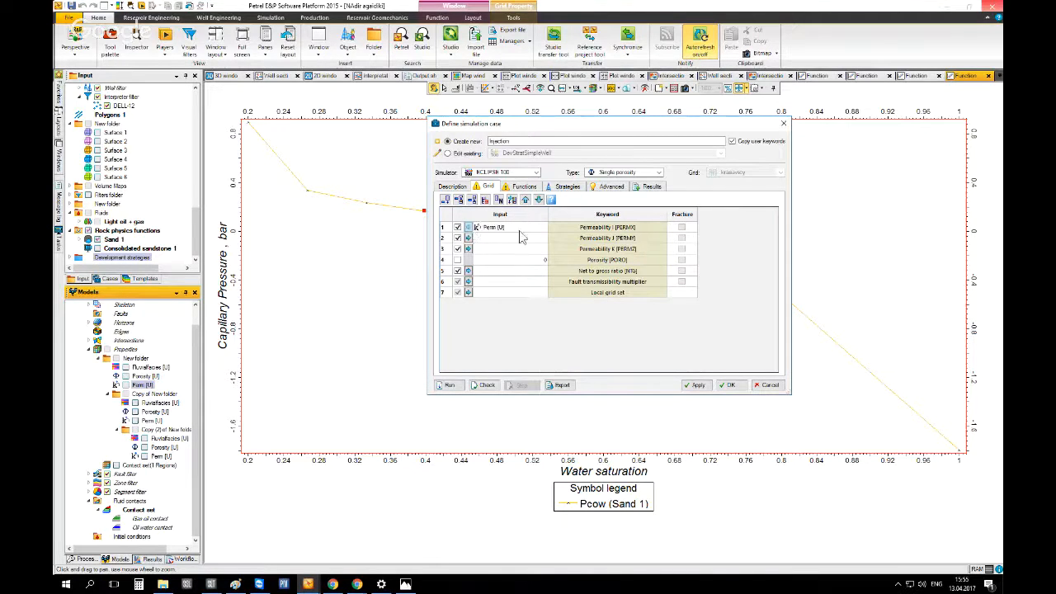
Switch permeability I, J and K to constant values of 500, 500 and 80
left_click(458, 227)
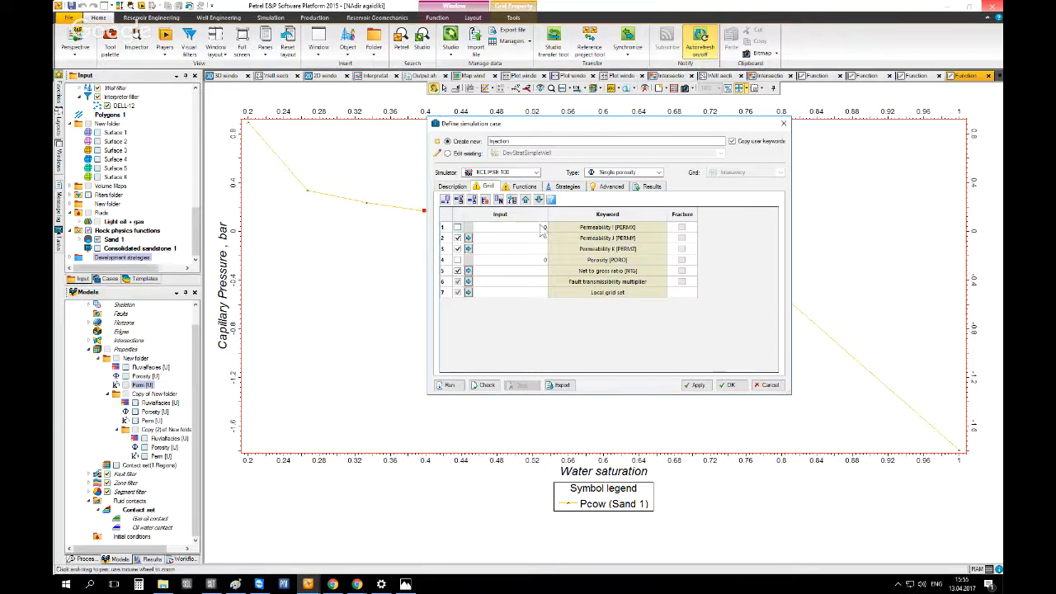
left_click(457, 238)
left_click(458, 248)
left_click(542, 238)
left_click(547, 250)
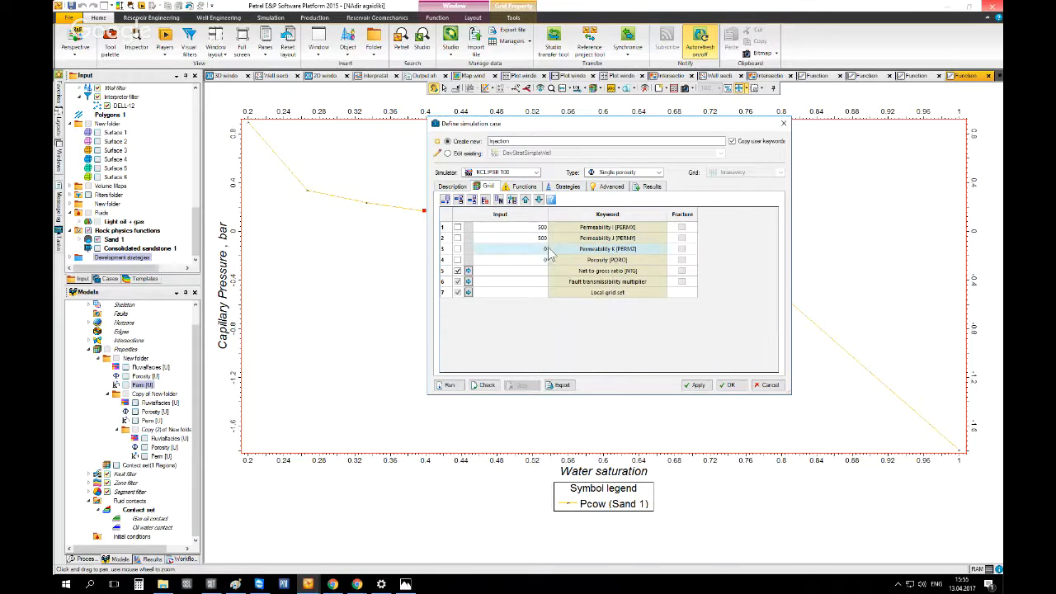
left_click(547, 250)
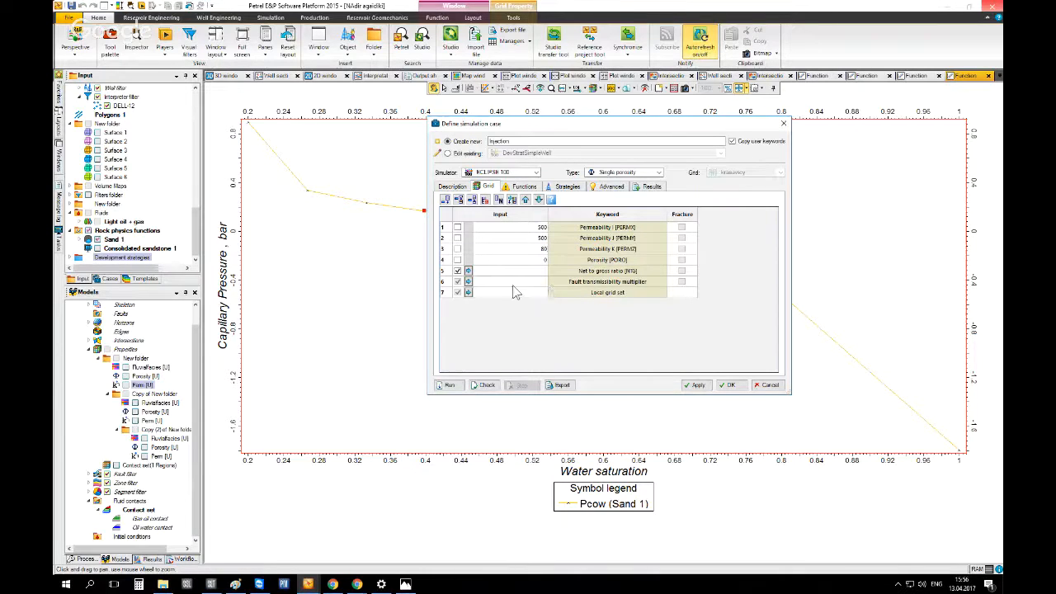
Use the Porosity [U] property for the porosity keyword and a constant 0.7 net-to-gross ratio
left_click(458, 260)
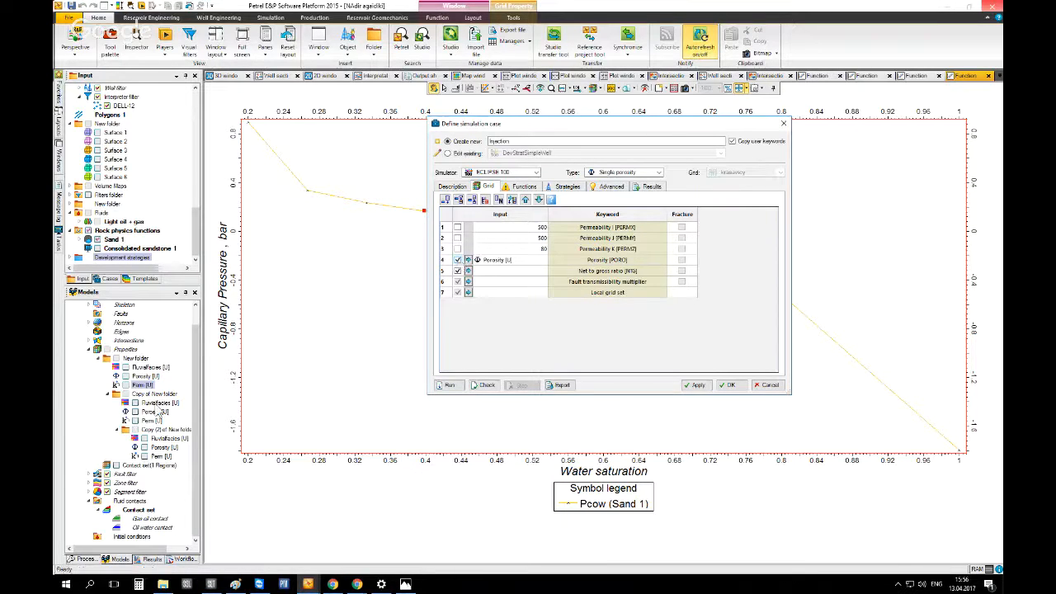
left_click(156, 411)
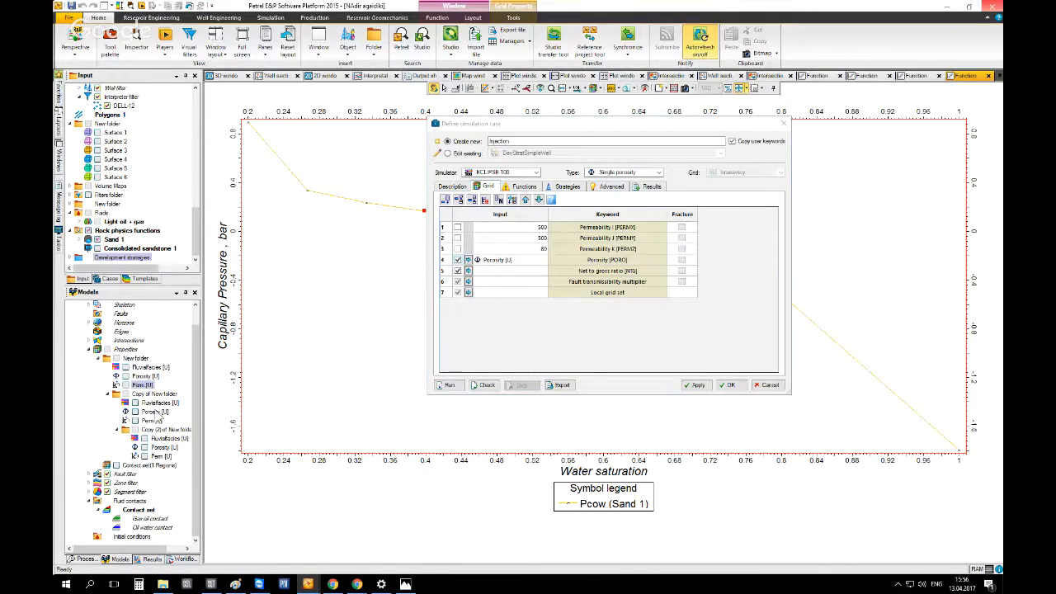
left_click(217, 79)
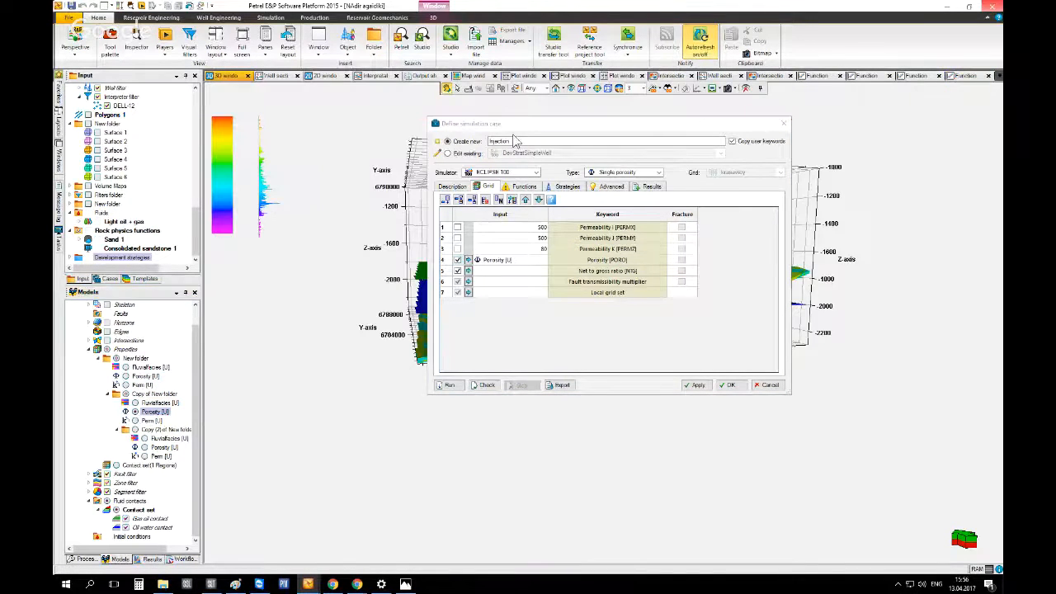
left_click_drag(511, 132, 442, 142)
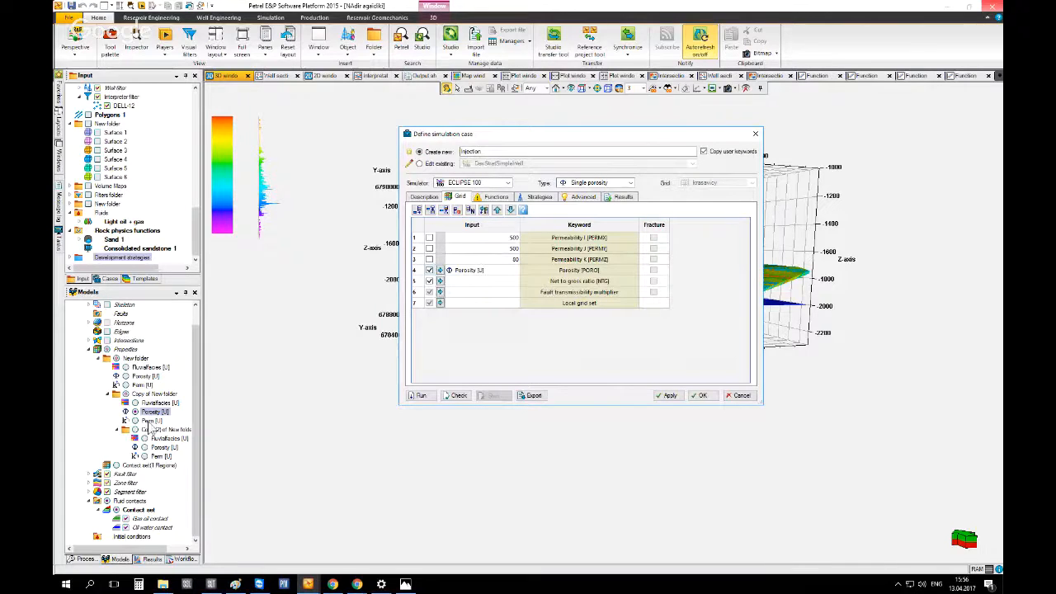
left_click(429, 280)
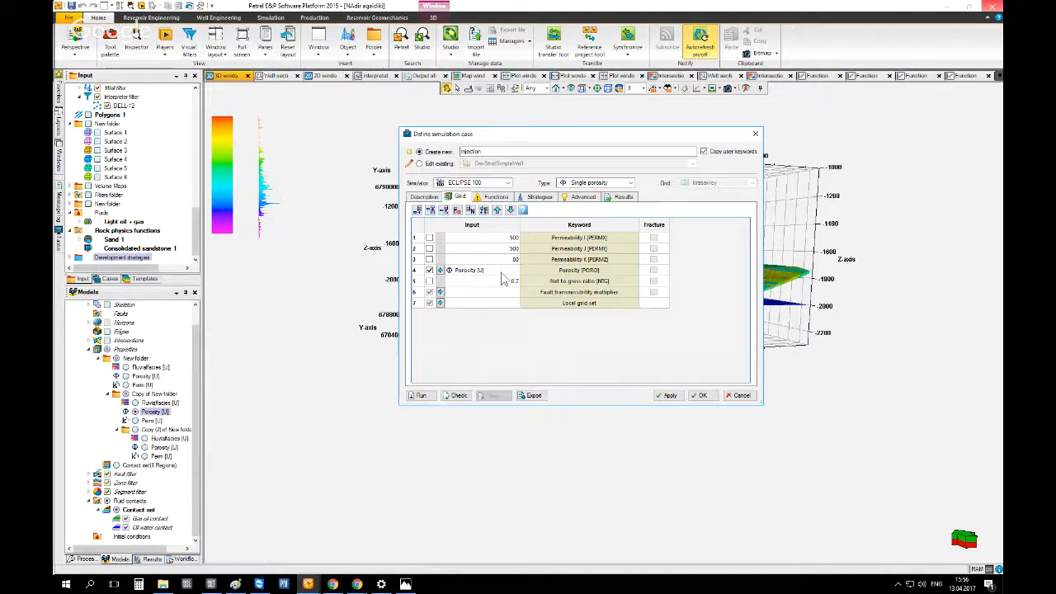
Assign Sand 1 as the drainage relative permeability function
left_click(493, 197)
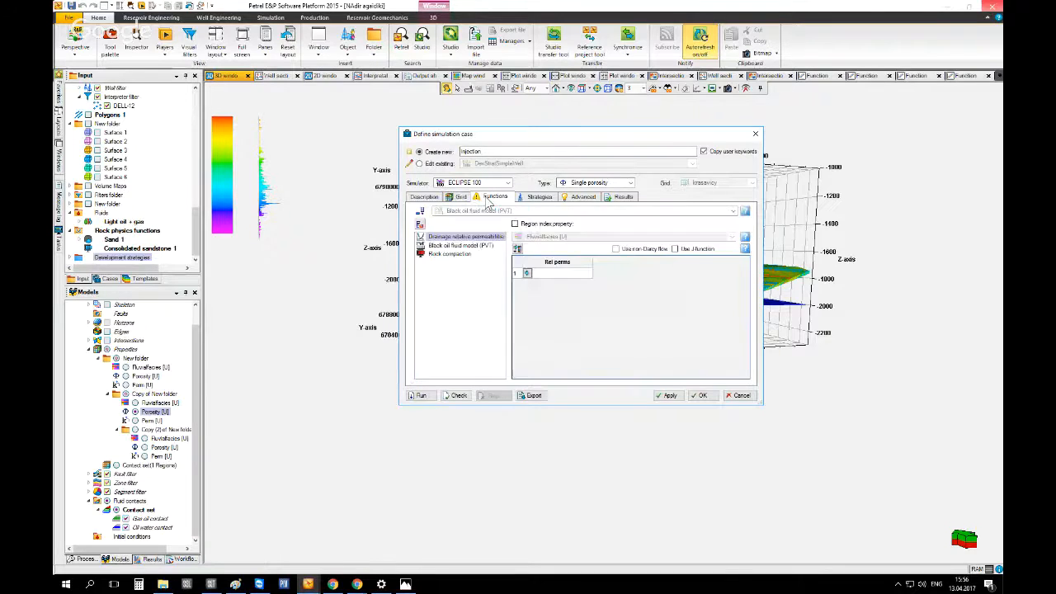
left_click(110, 239)
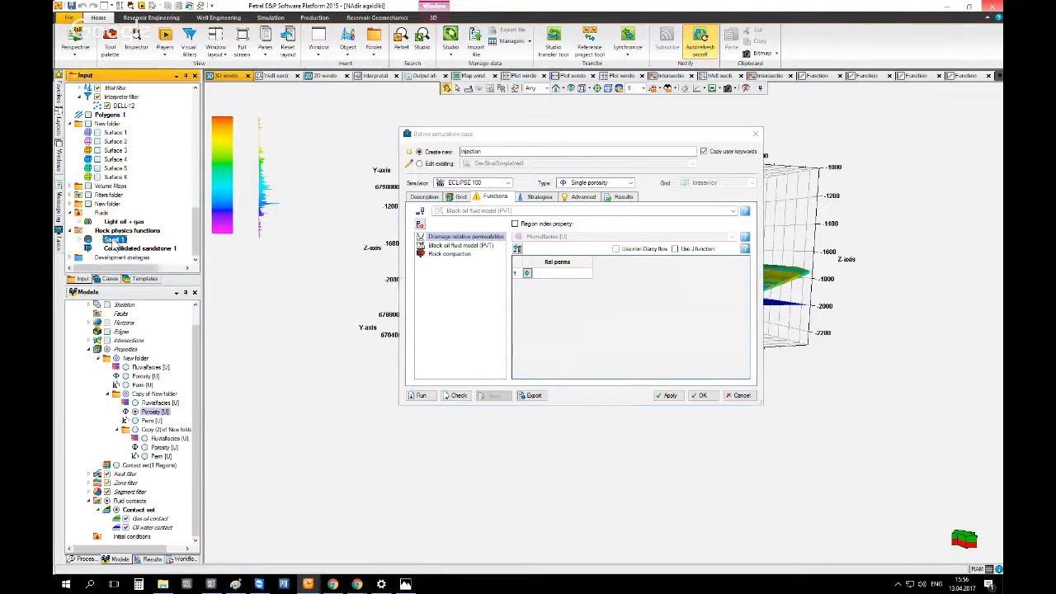
left_click(527, 273)
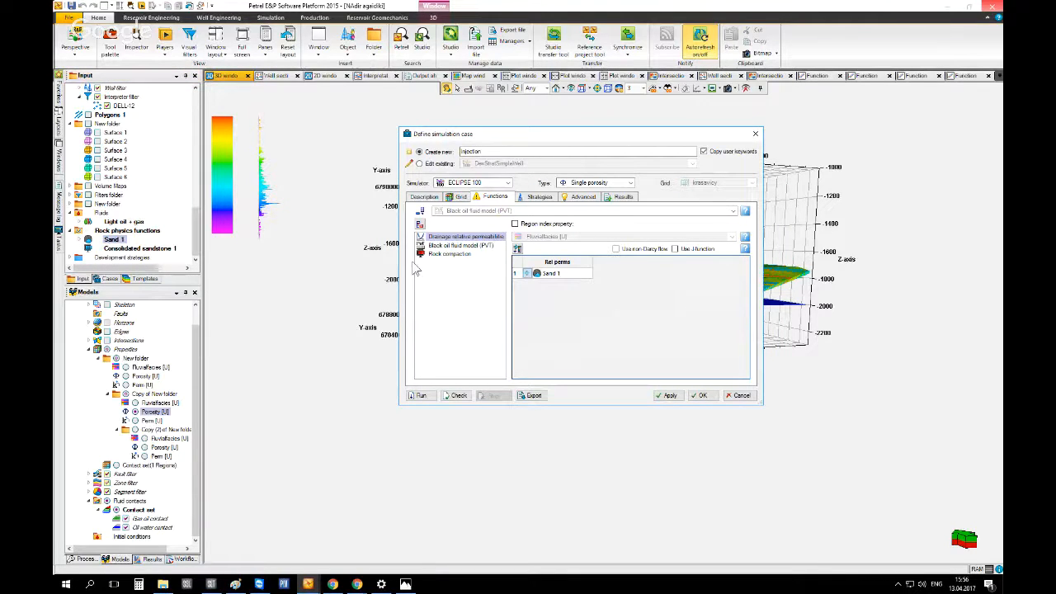
Try to insert Light oil + gas as the initial condition of the black oil fluid model
left_click(444, 245)
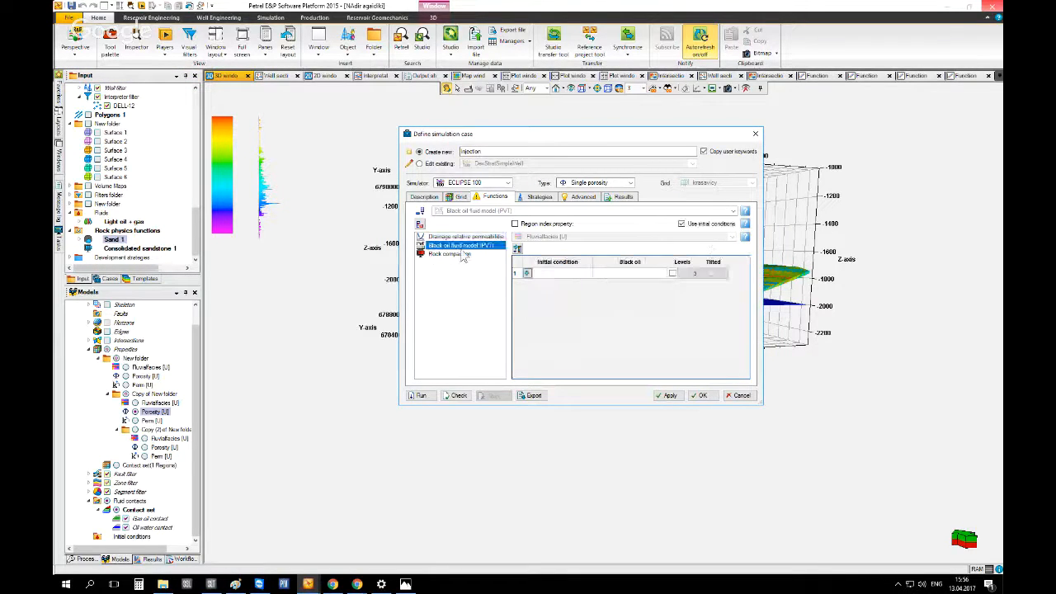
left_click(109, 221)
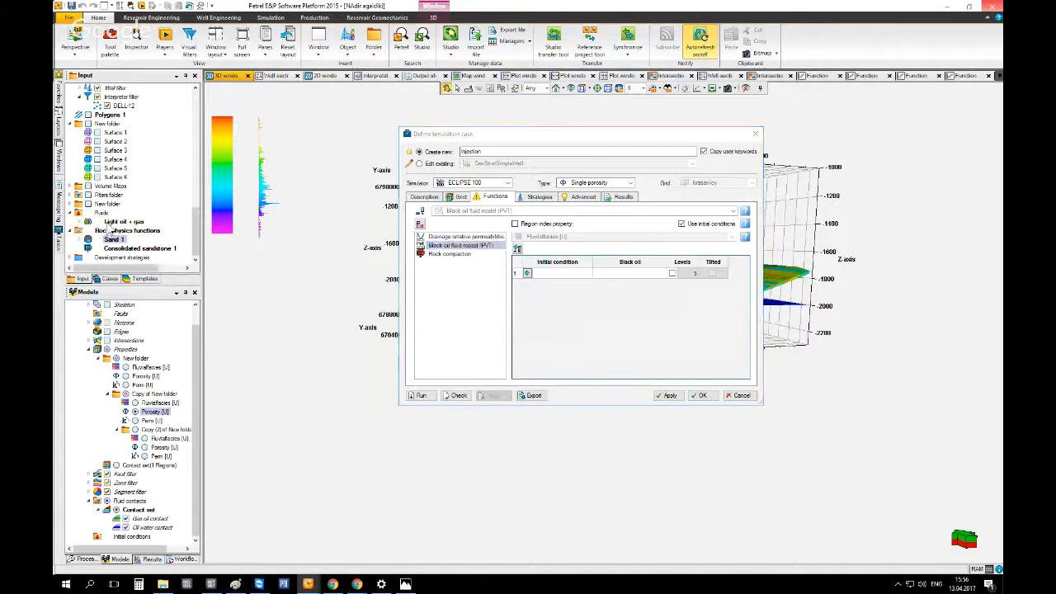
left_click(527, 274)
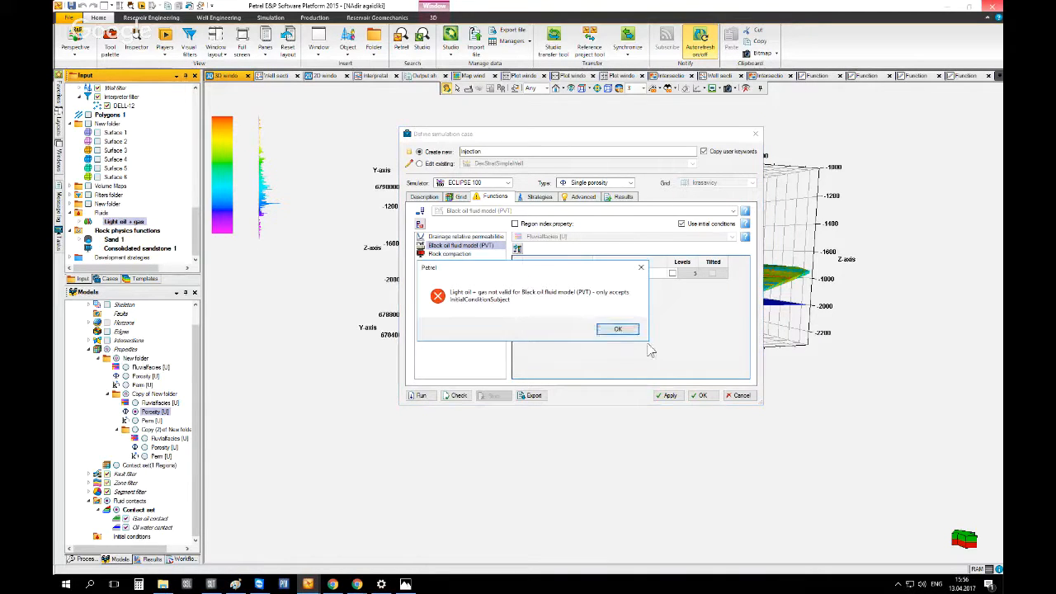
left_click(622, 330)
Set the black oil fluid model's initial condition to the Contact set under Light oil + gas
left_click(80, 222)
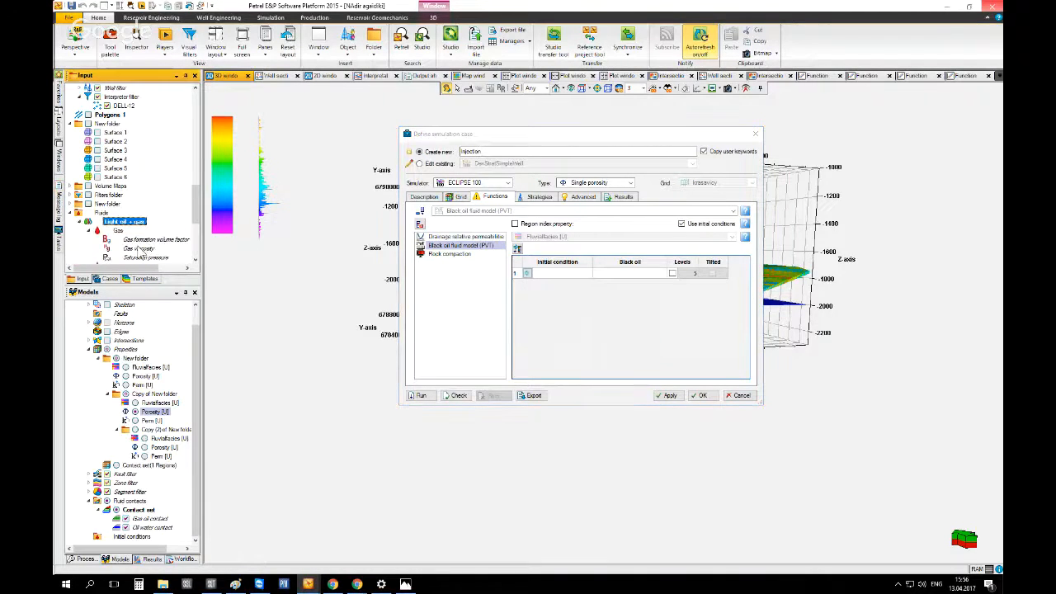
left_click(88, 204)
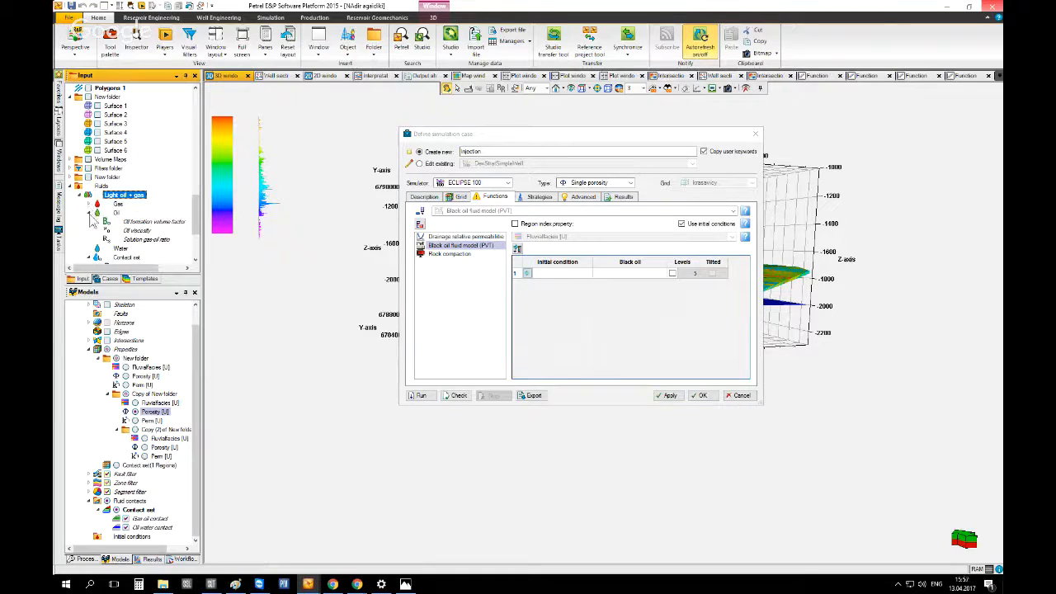
left_click(88, 212)
left_click(88, 221)
left_click(116, 231)
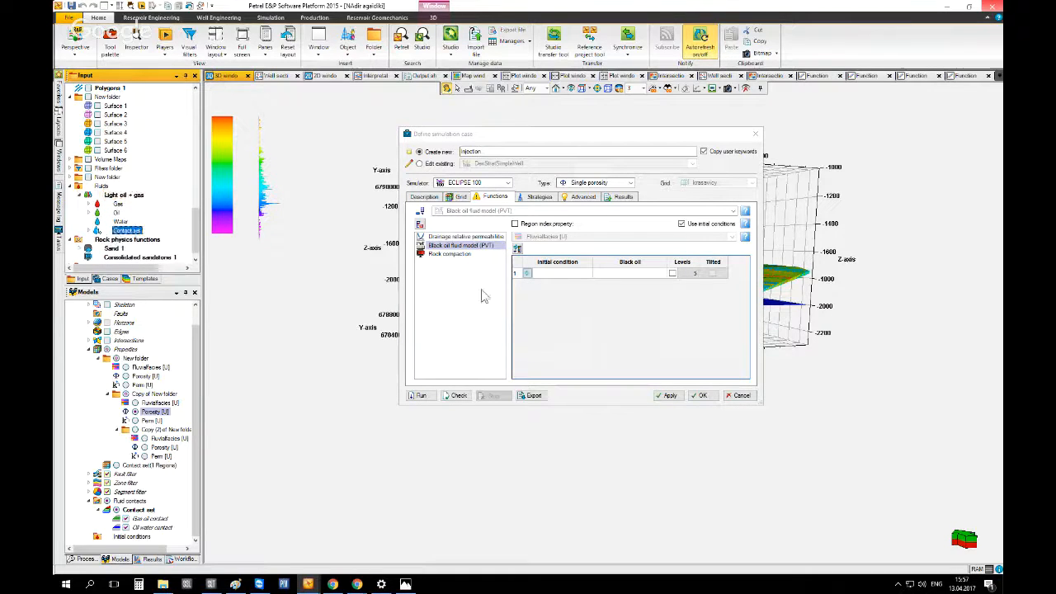
left_click(527, 274)
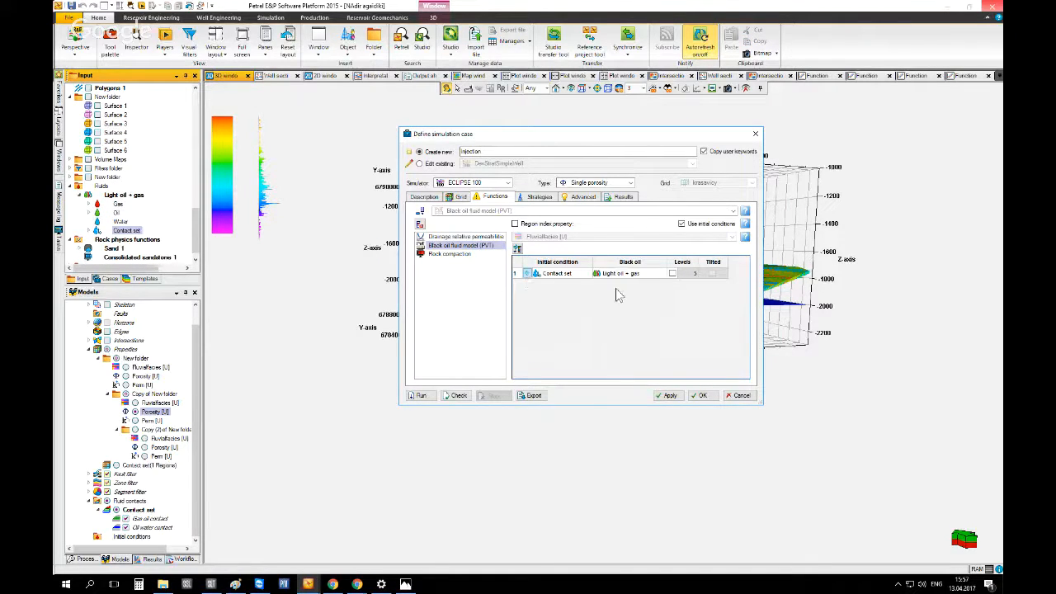
Assign Consolidated sandstone 1 as the rock compaction function
left_click(449, 253)
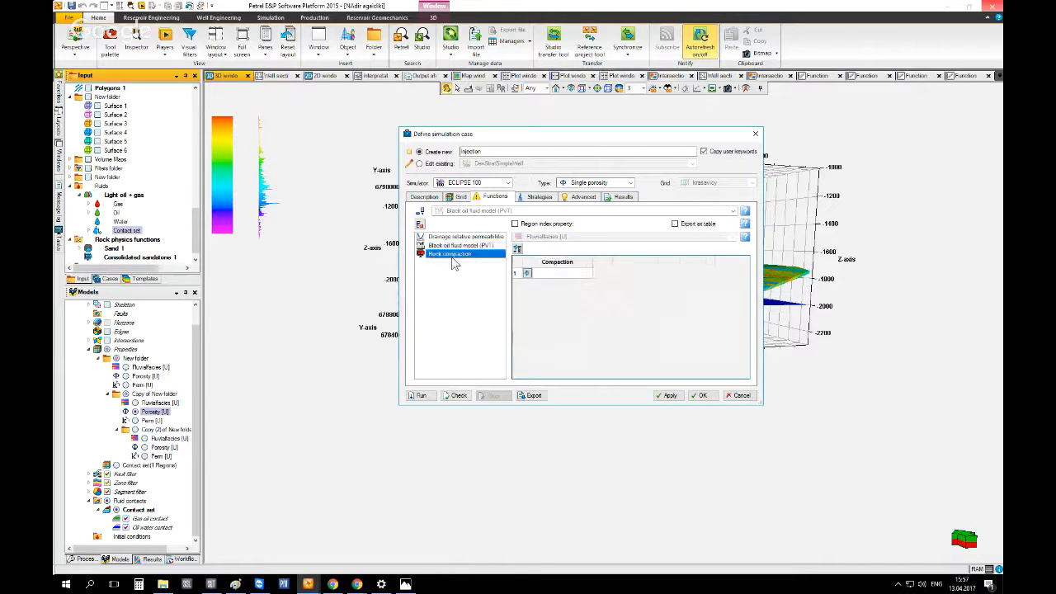
left_click(124, 239)
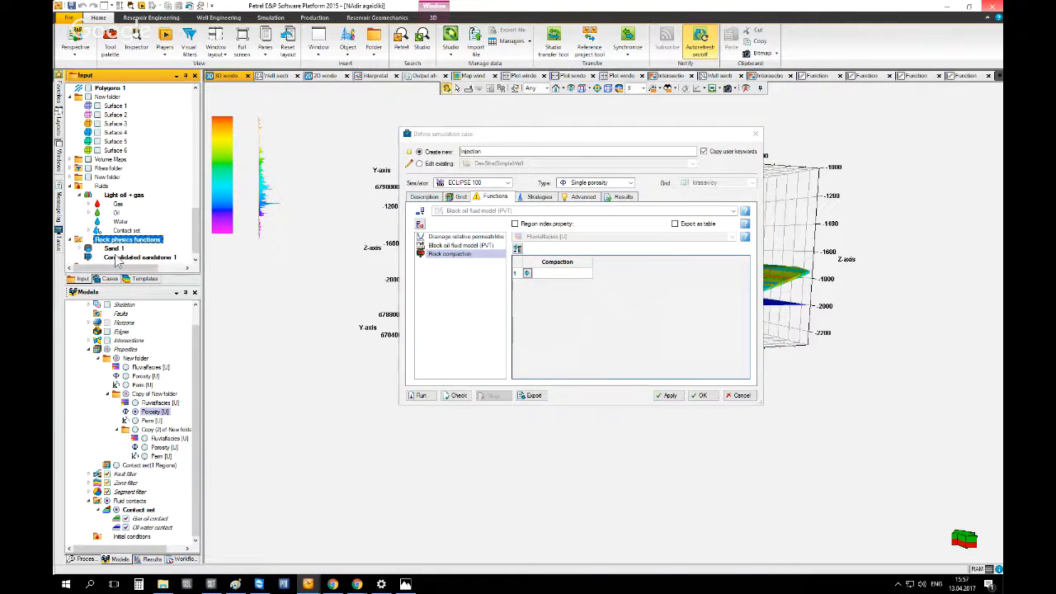
left_click(136, 257)
left_click(522, 273)
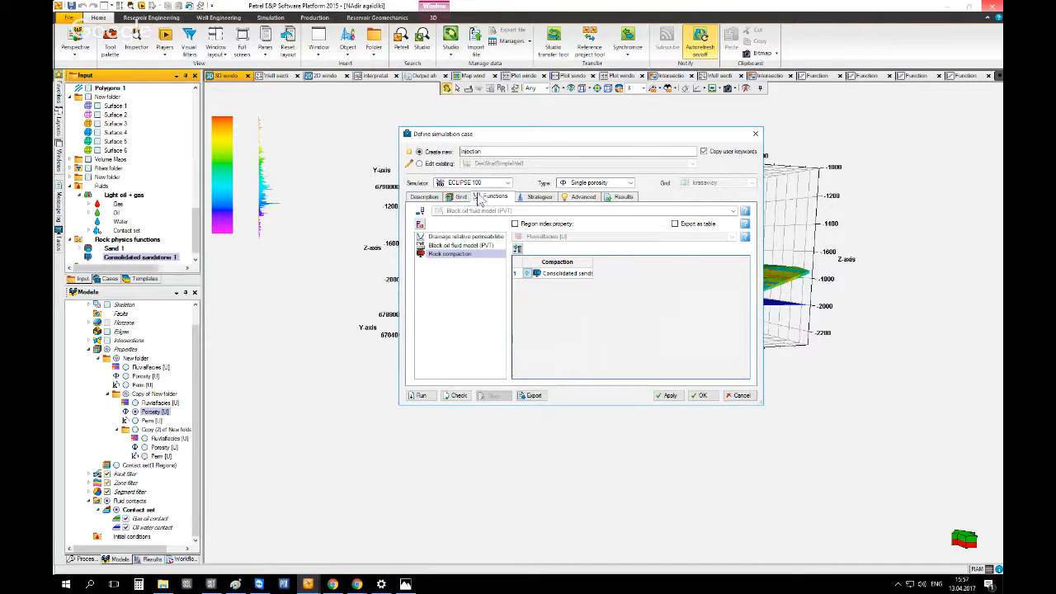
Try to insert the Development strategies folder as the case's development strategy
left_click(528, 198)
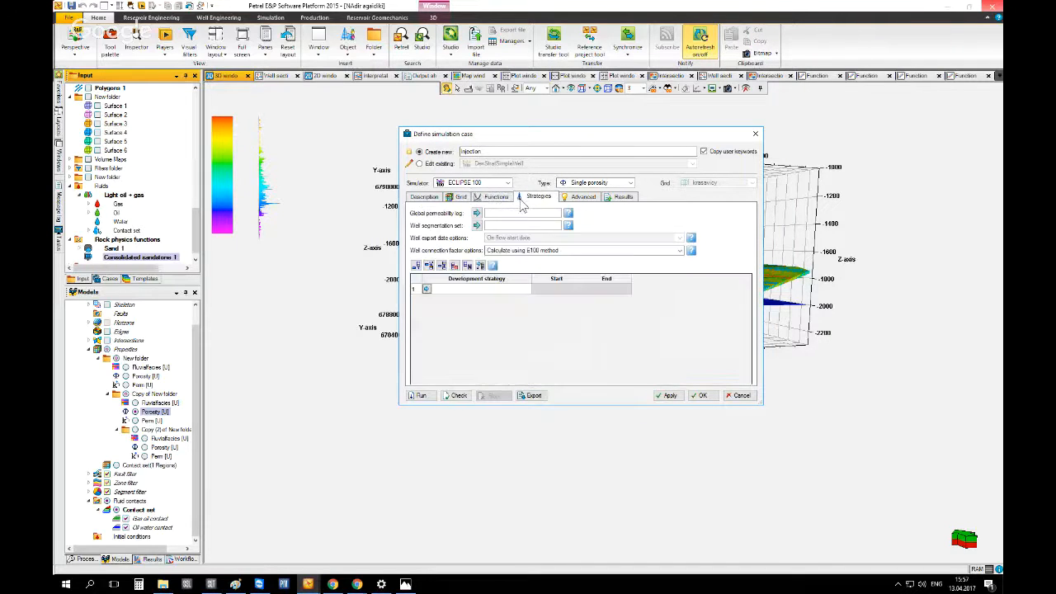
left_click(122, 266)
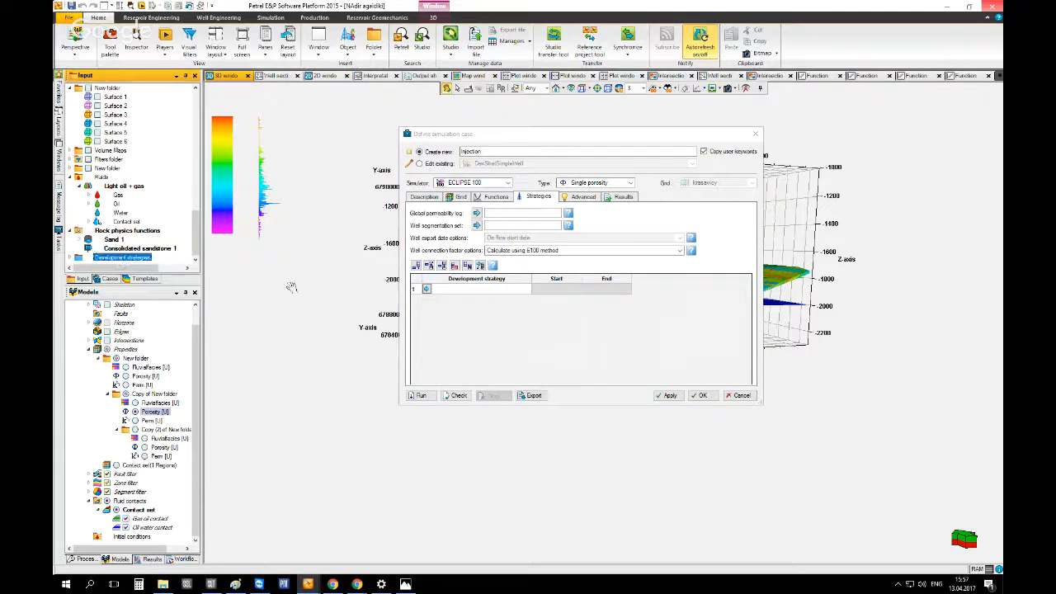
left_click(426, 289)
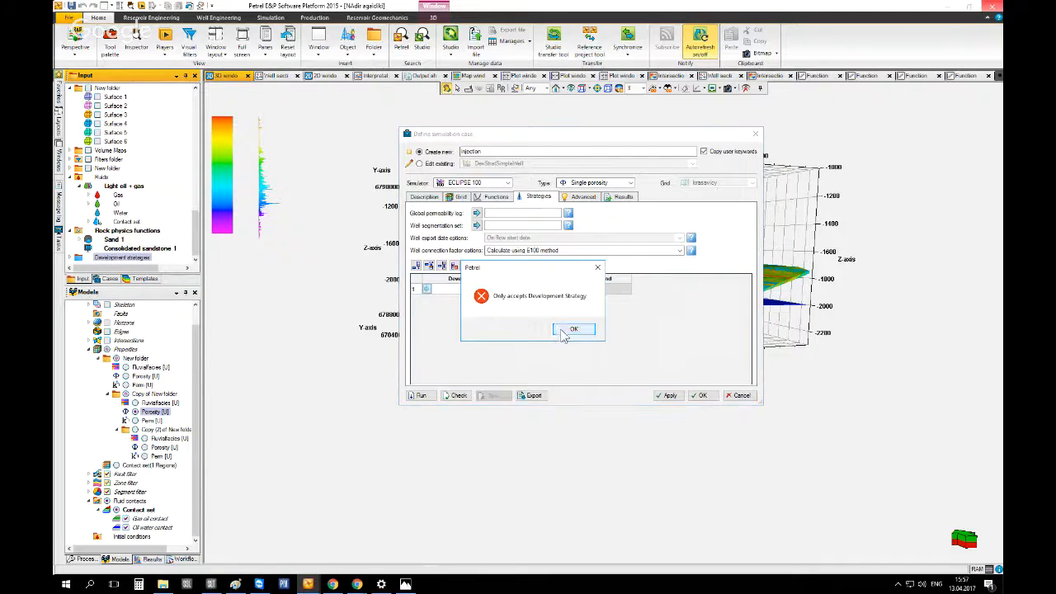
left_click(564, 329)
Insert Development strategy injection as the case's development strategy
left_click(71, 259)
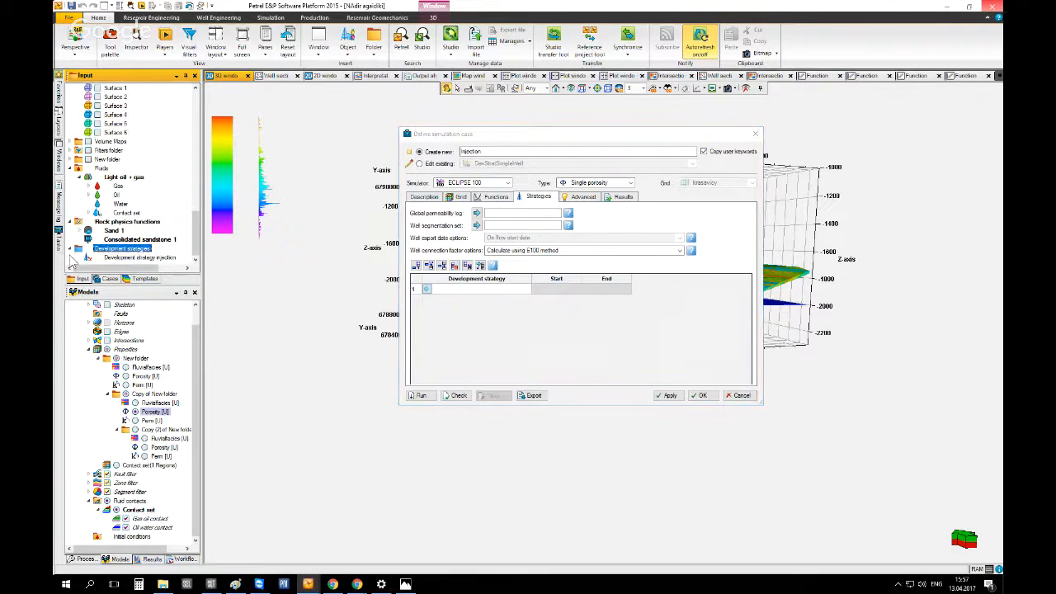
left_click(124, 258)
left_click(427, 290)
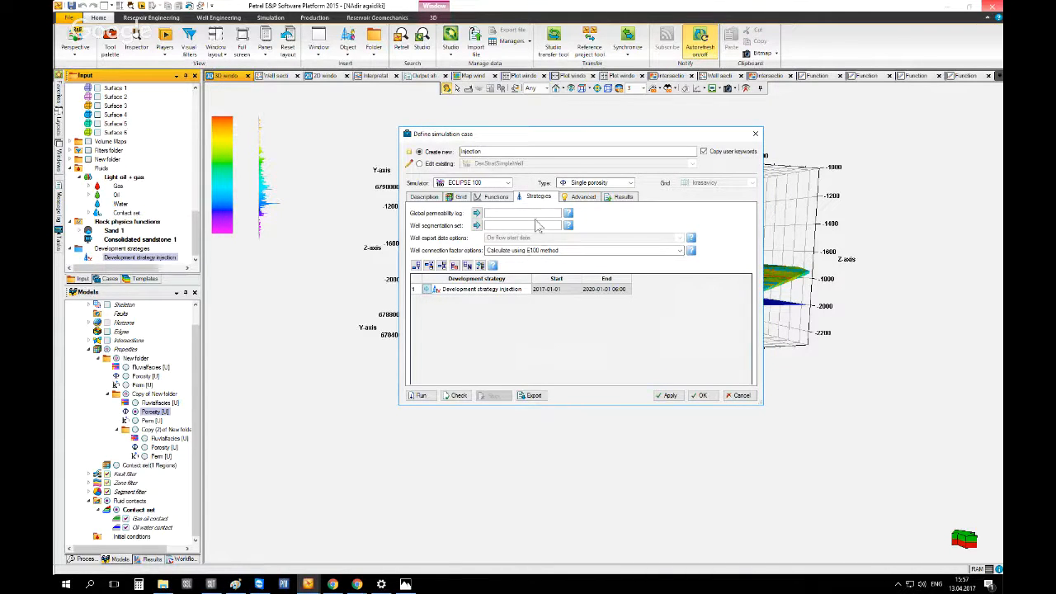
Deselect the Group summary vectors in the case's results selections
left_click(581, 198)
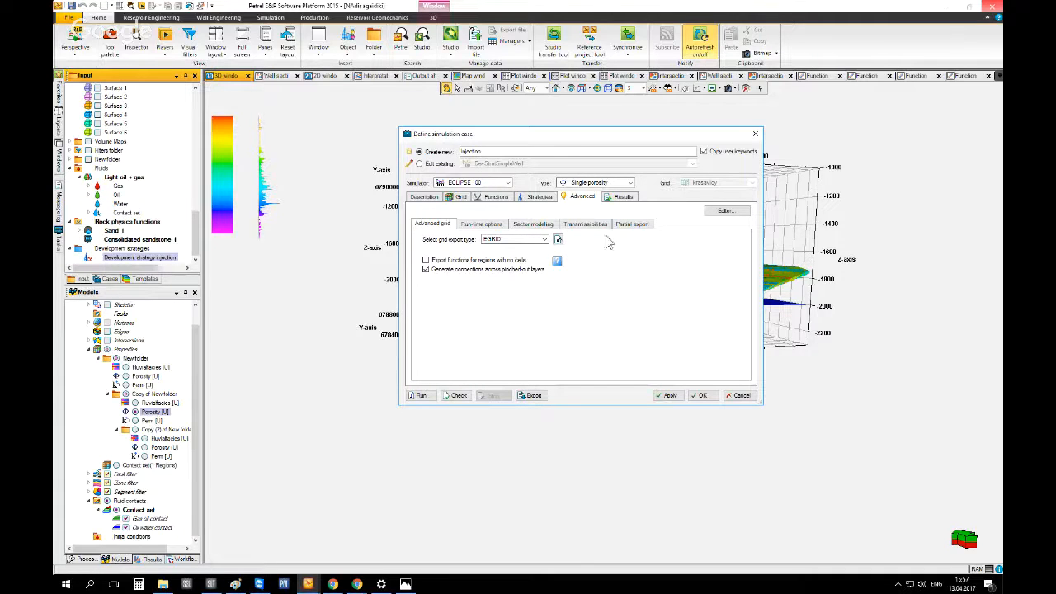
left_click(619, 200)
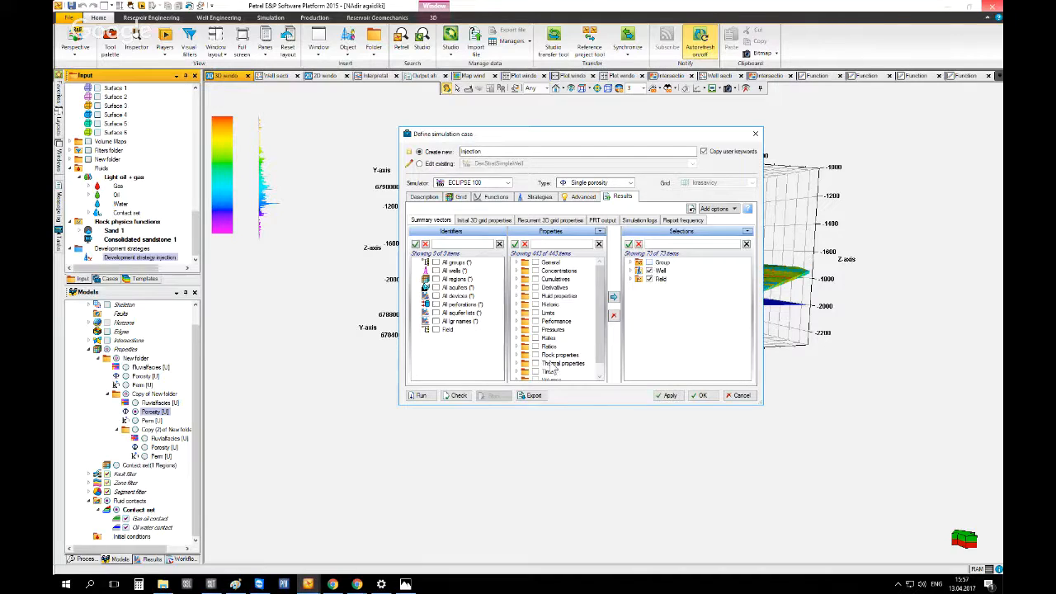
left_click(649, 263)
left_click(630, 262)
left_click(640, 272)
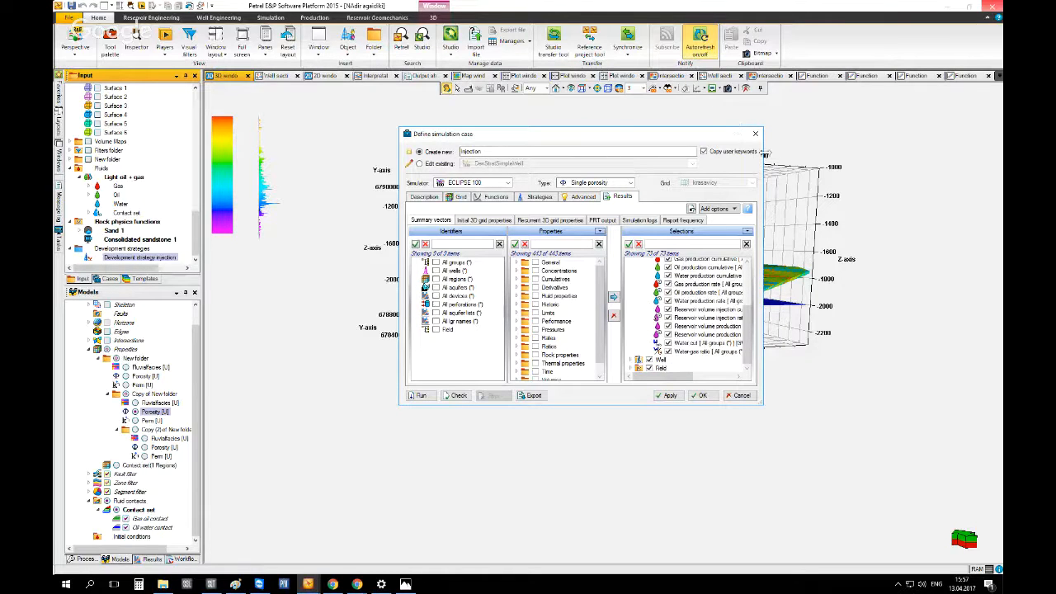
left_click_drag(625, 143, 295, 38)
left_click_drag(432, 300, 981, 575)
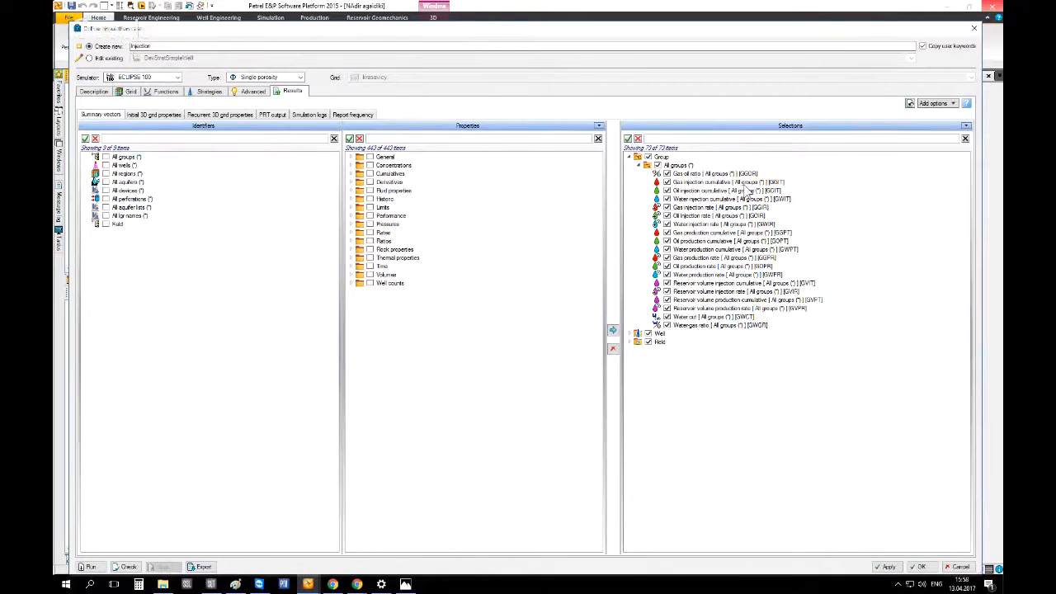
left_click(647, 165)
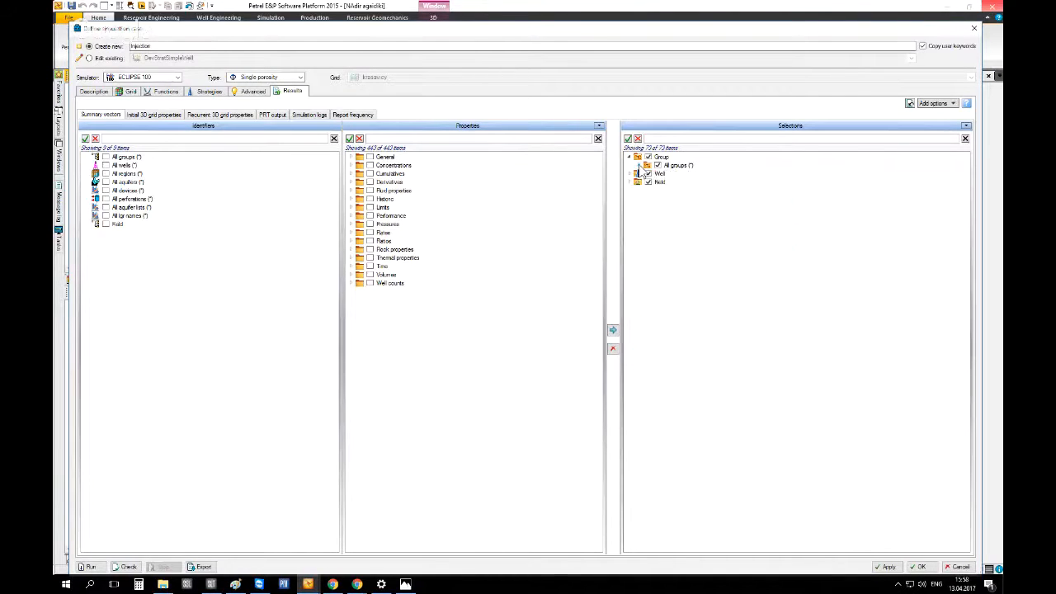
left_click(630, 157)
Review the Well and Field summary vectors in the results selections
left_click(630, 165)
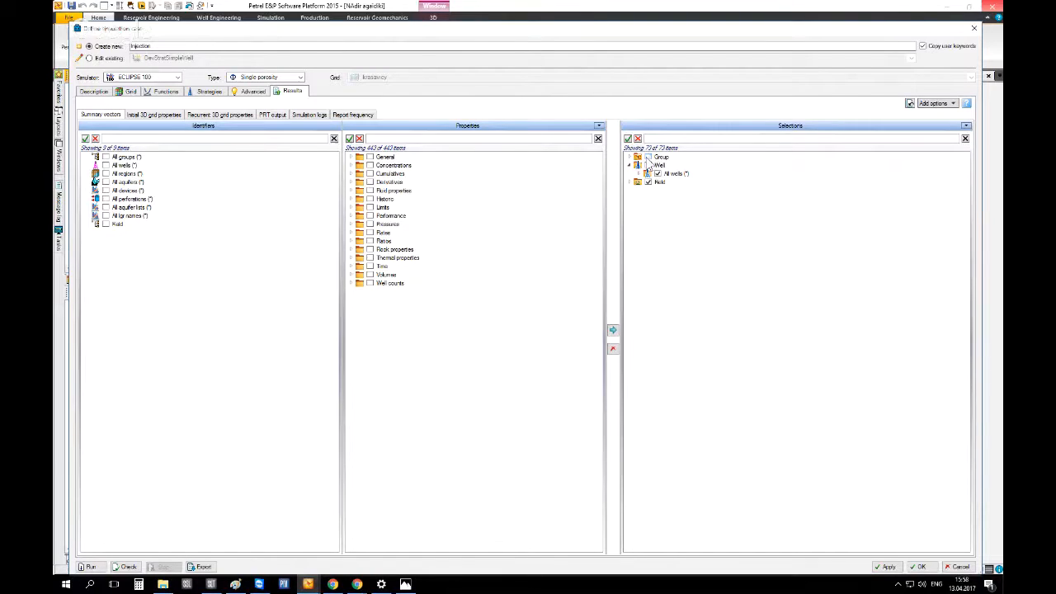
left_click(648, 165)
left_click(647, 174)
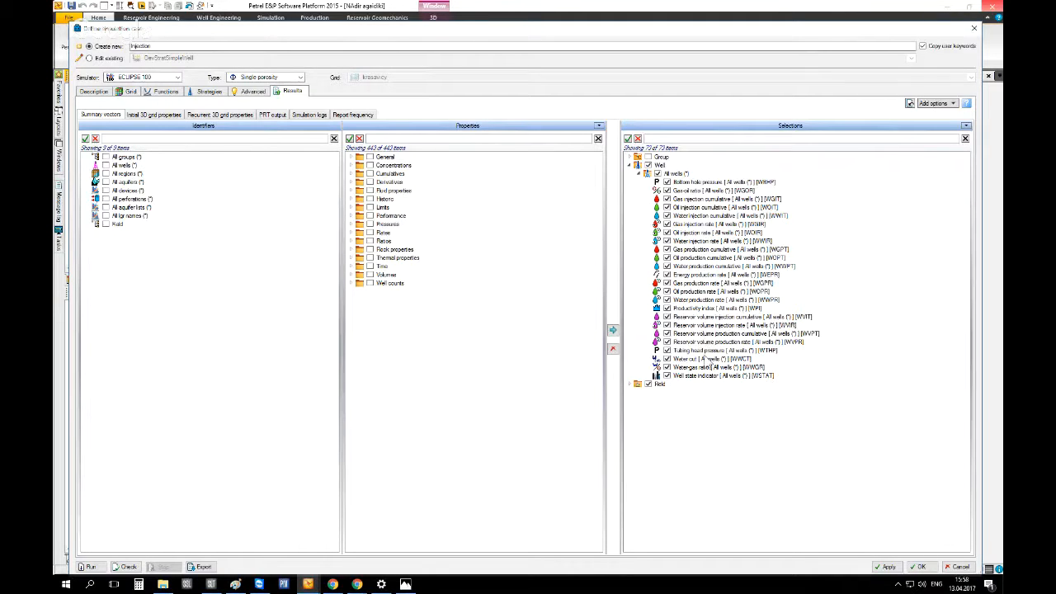
left_click(629, 384)
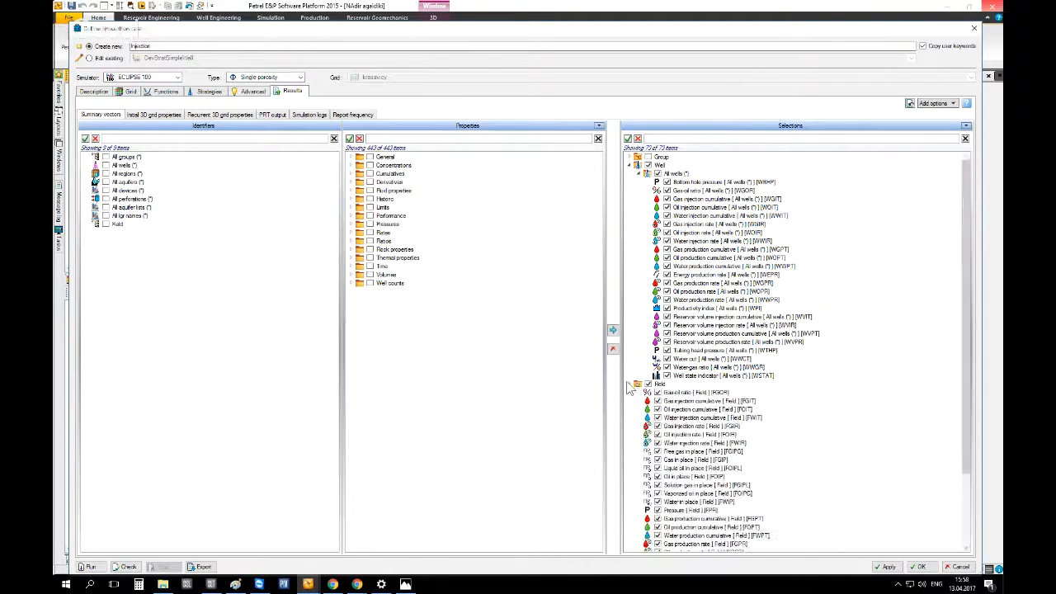
scroll(629, 388, "down", 3)
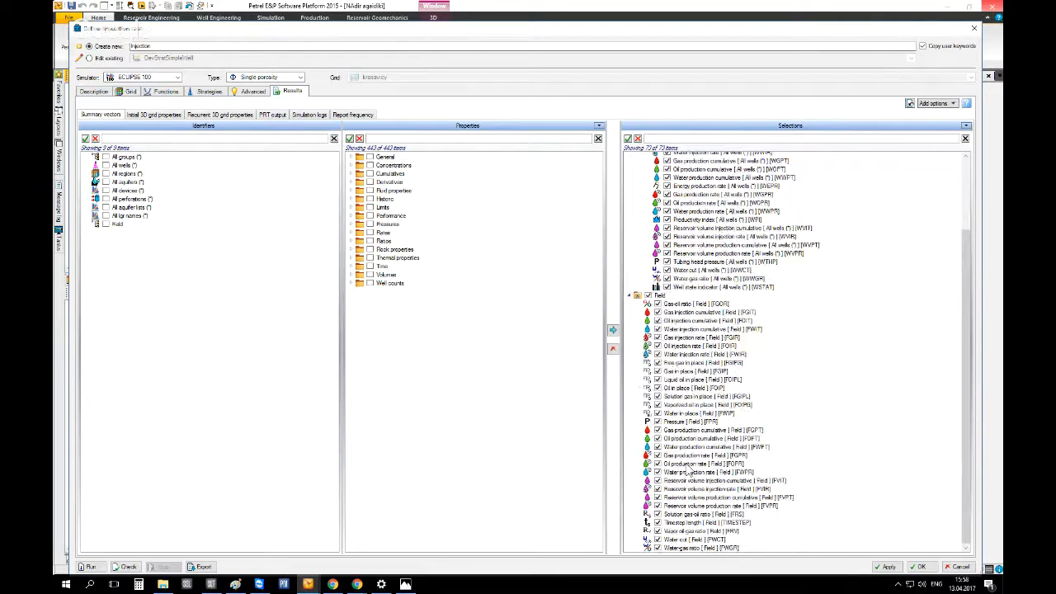
scroll(634, 322, "up", 1)
left_click(630, 319)
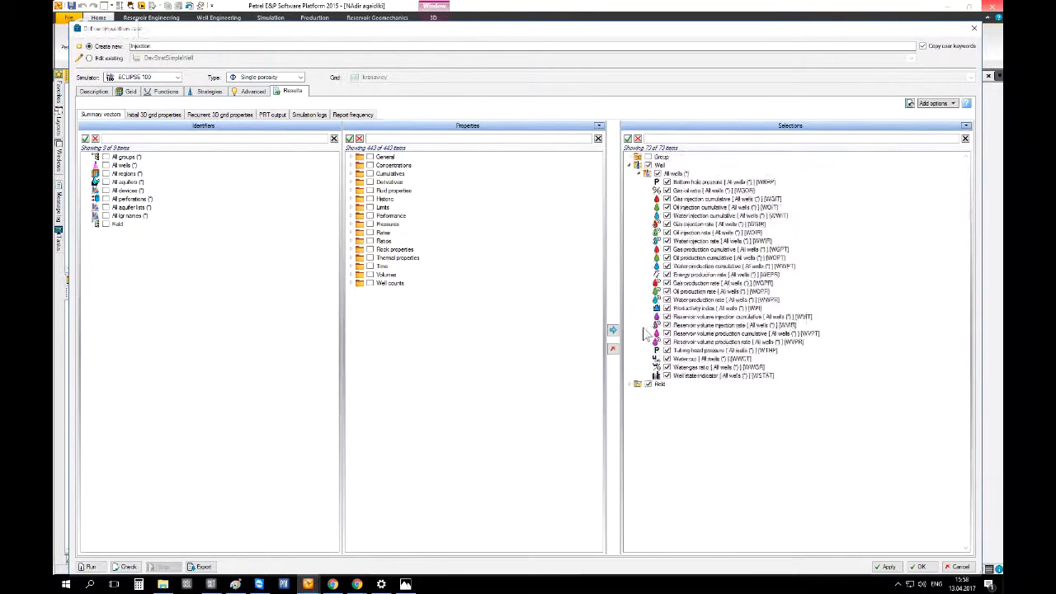
left_click(630, 165)
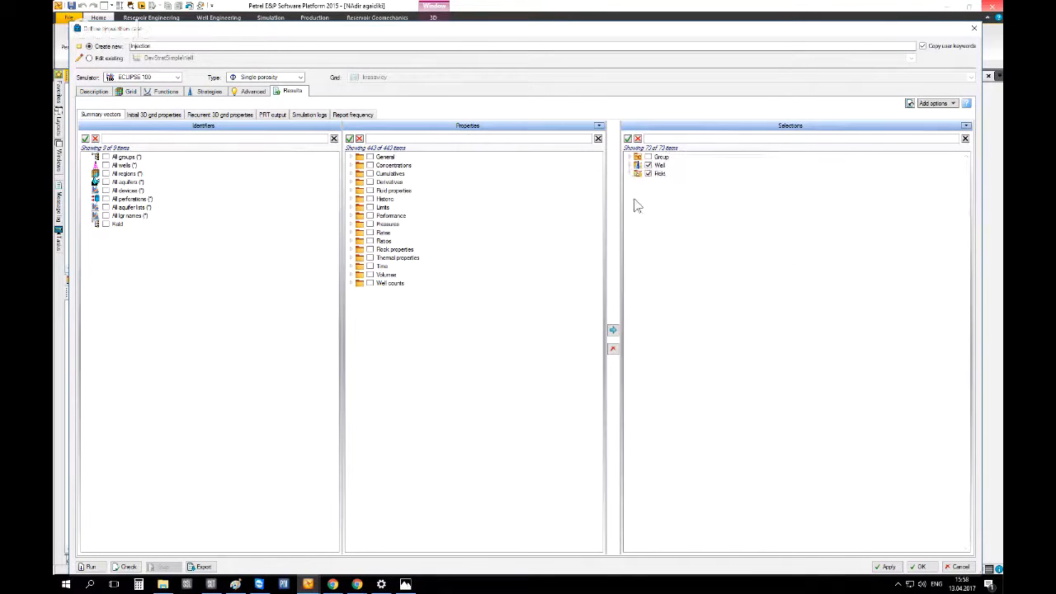
Look through the initial 3D grid properties, recurrent properties, PRT output, simulation logs and report frequency settings
left_click(167, 116)
left_click(87, 158)
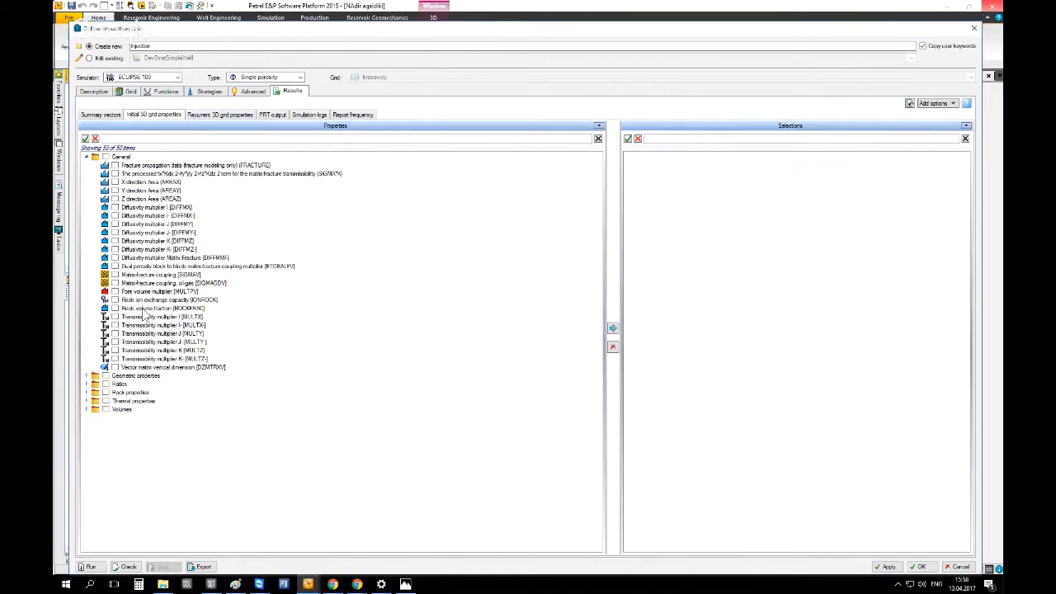
left_click(87, 377)
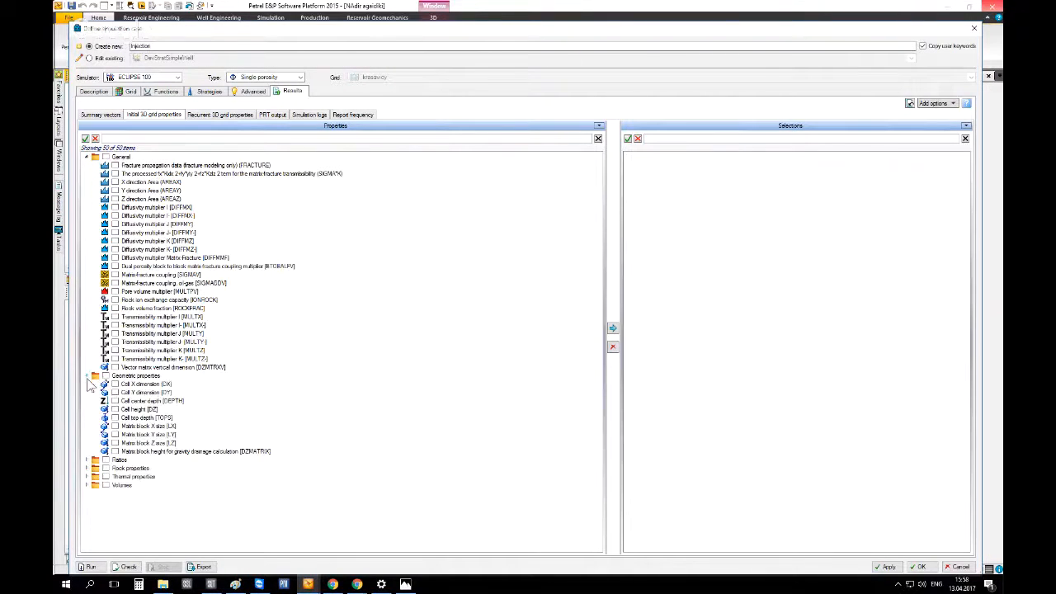
left_click(87, 461)
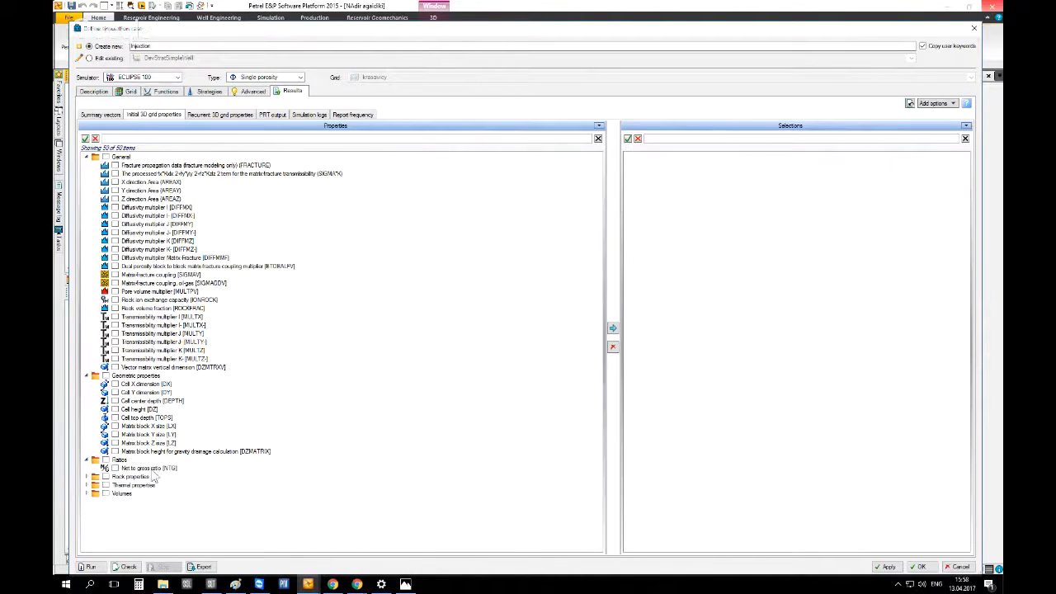
left_click(87, 477)
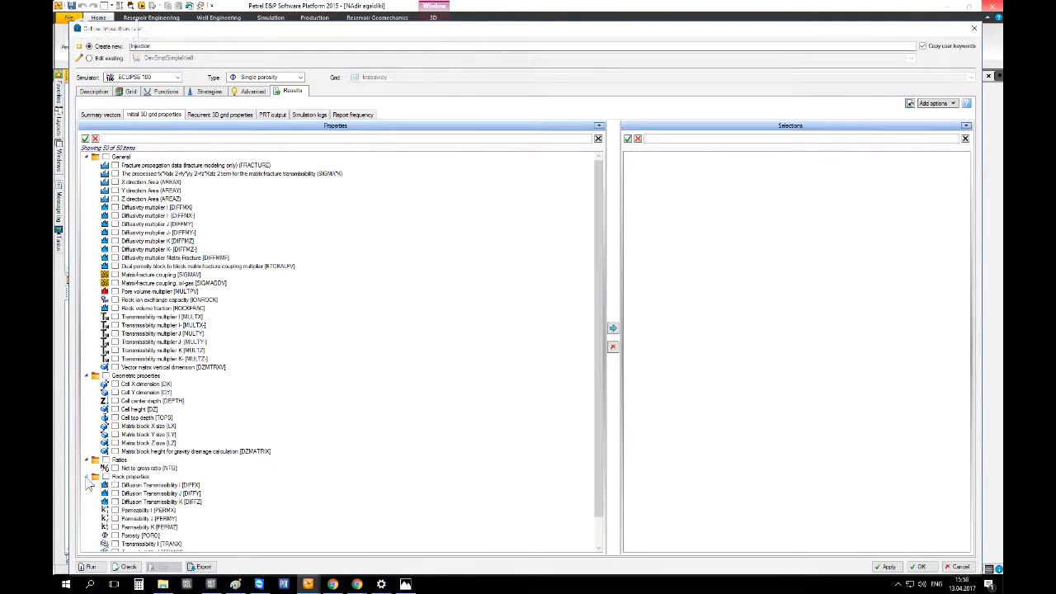
scroll(111, 482, "down", 1)
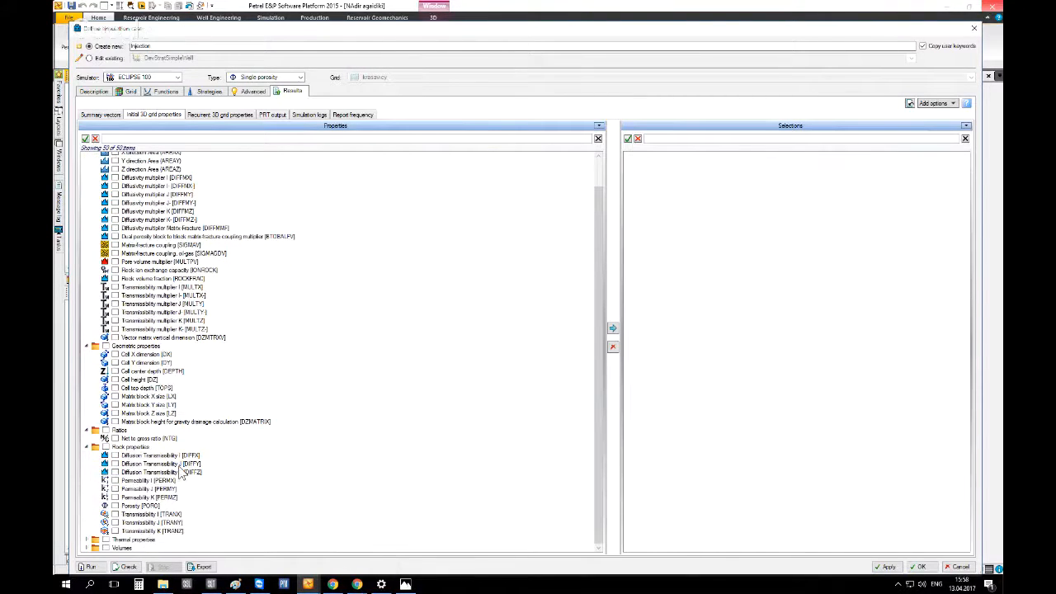
scroll(181, 470, "up", 1)
left_click(206, 116)
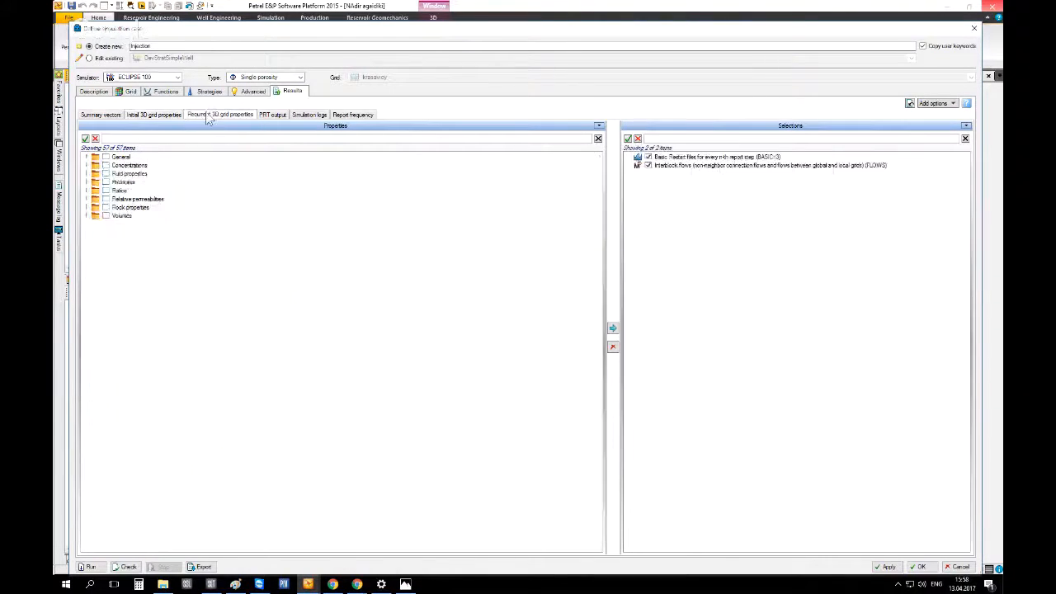
left_click(274, 116)
left_click(307, 115)
left_click(350, 117)
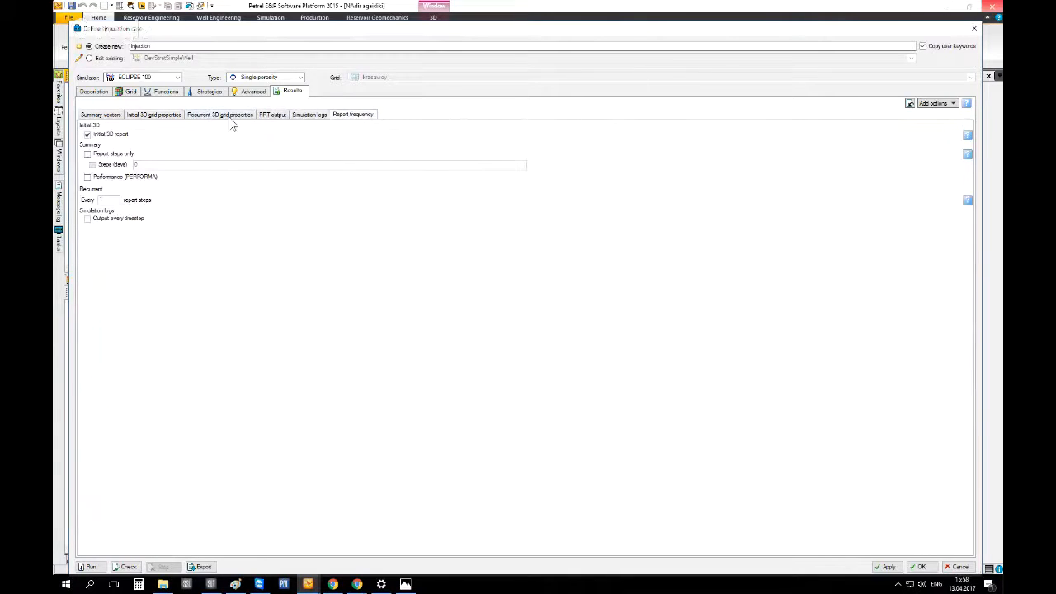
left_click(151, 116)
left_click(101, 114)
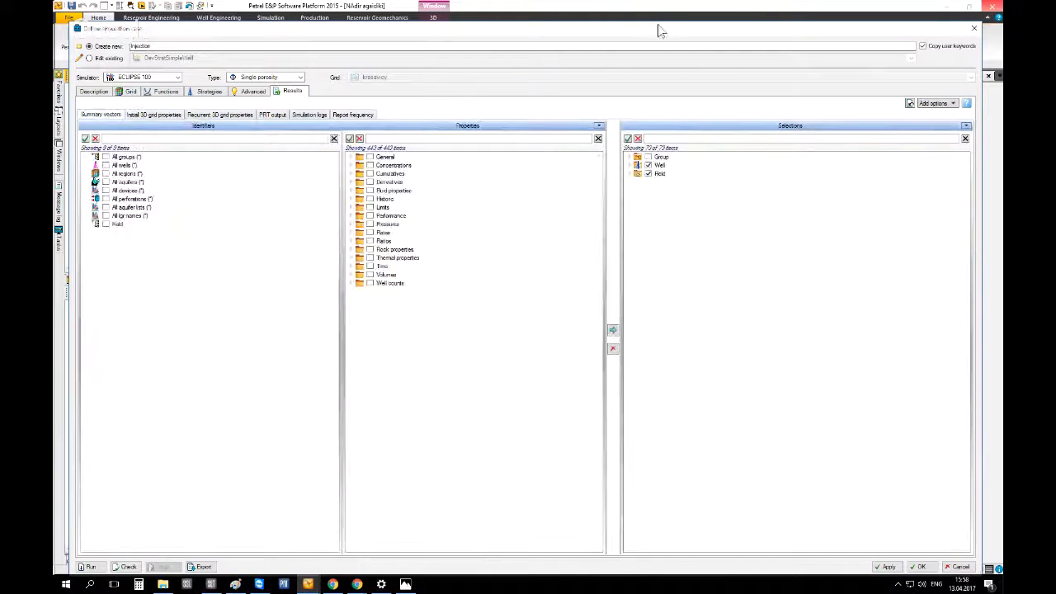
left_click_drag(649, 23, 650, 75)
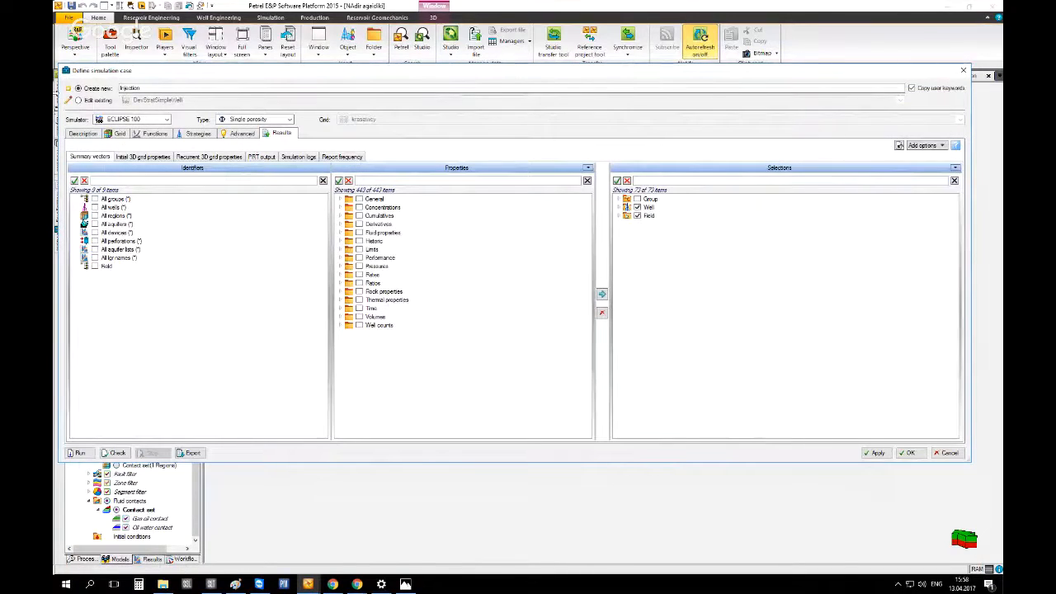
left_click_drag(59, 93, 414, 94)
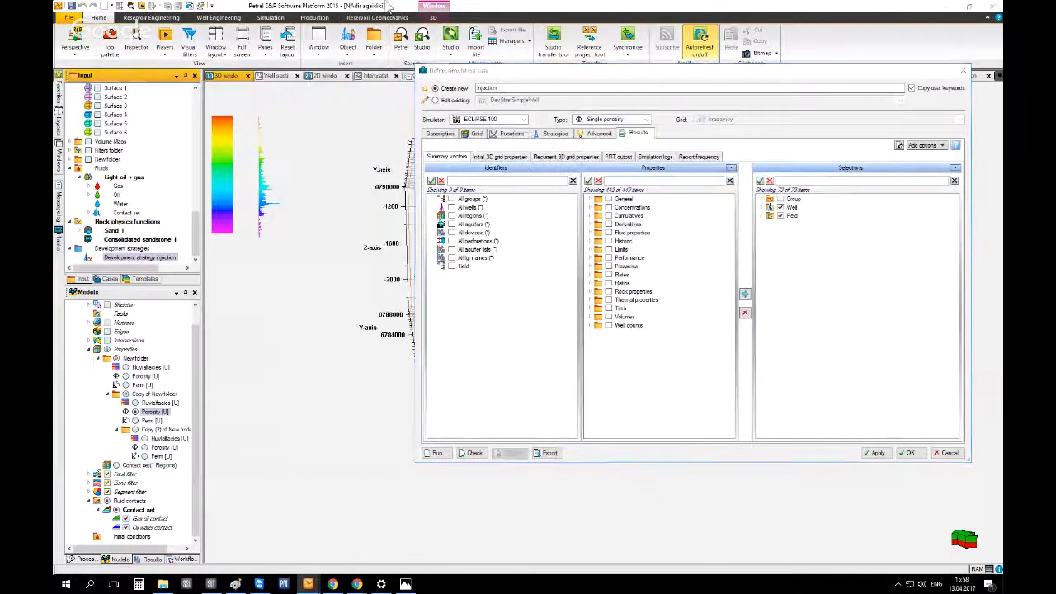
double_click(387, 8)
Switch to File Explorer and open the project's .sim folder to view its simulation case folders
left_click(163, 584)
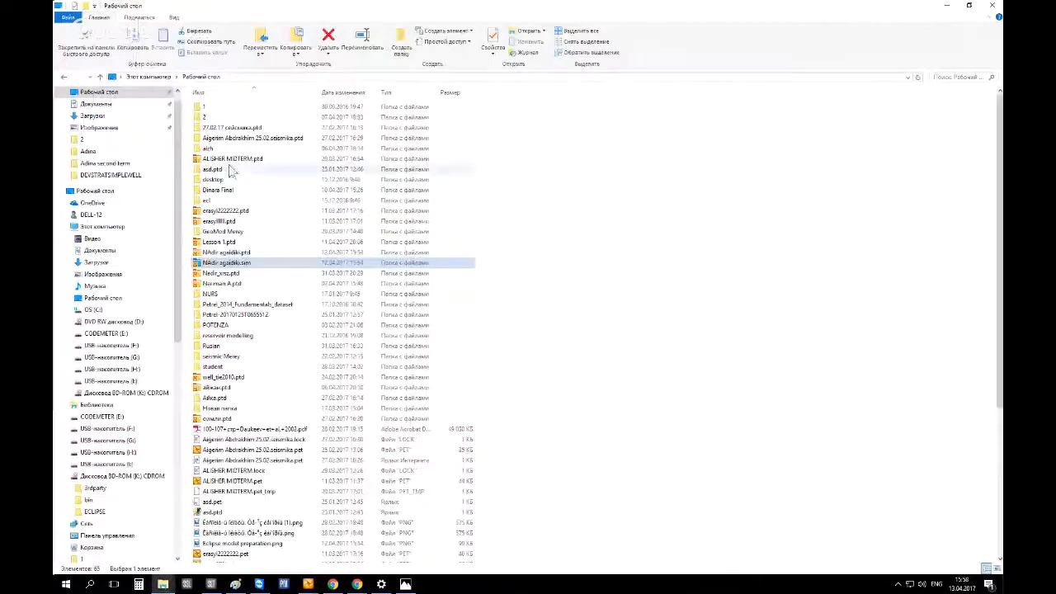
left_click_drag(264, 6, 55, 81)
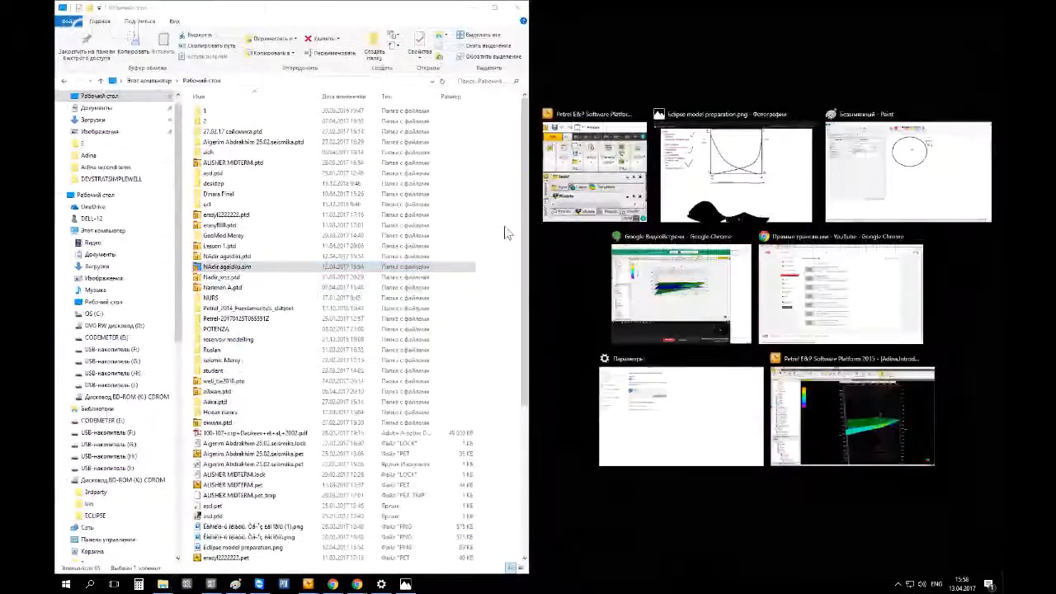
left_click(319, 247)
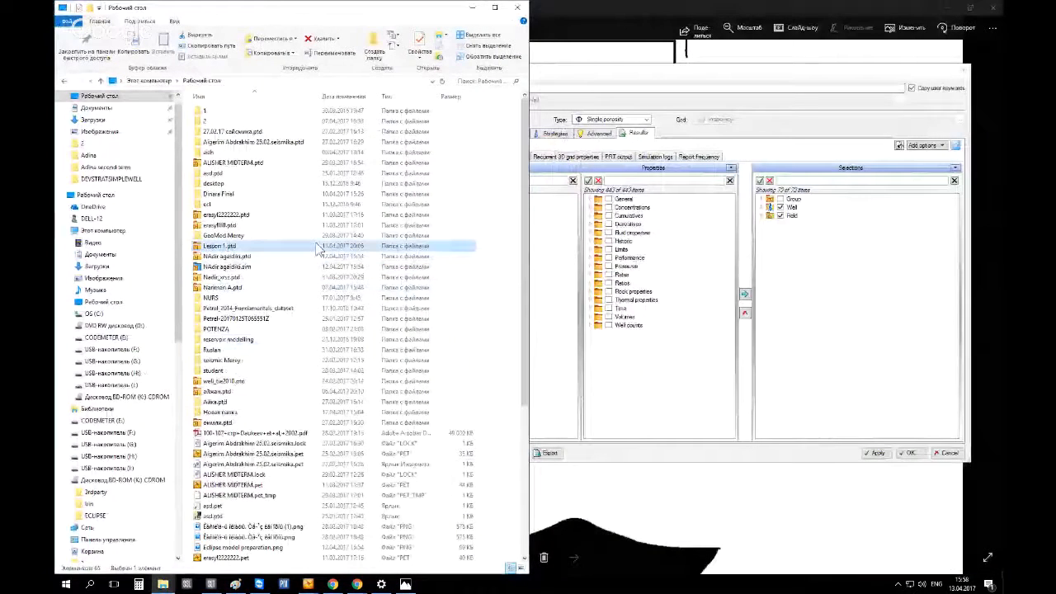
double_click(248, 268)
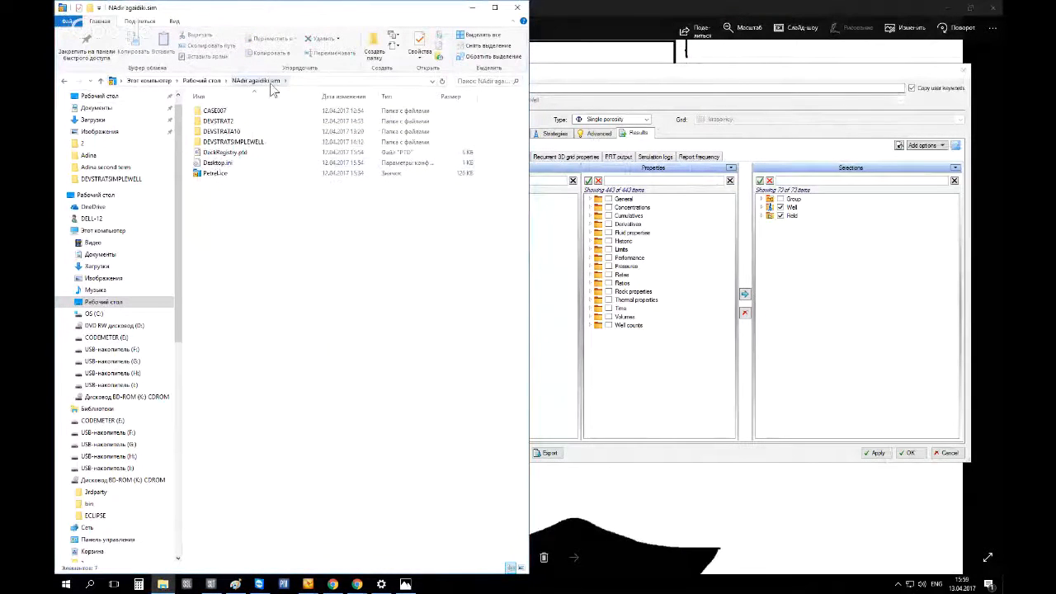
left_click_drag(231, 115, 234, 146)
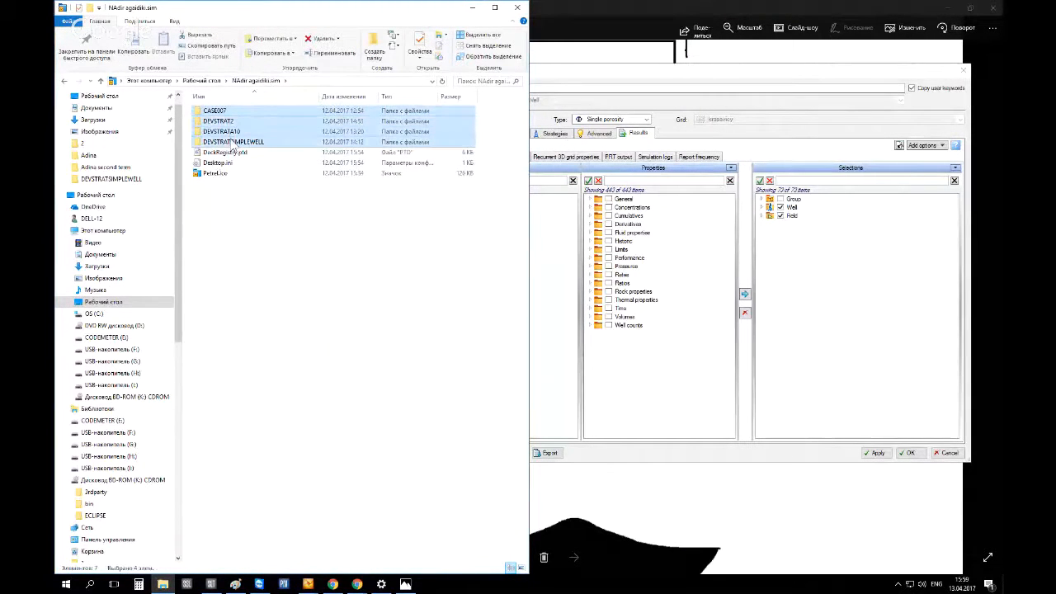
left_click(234, 245)
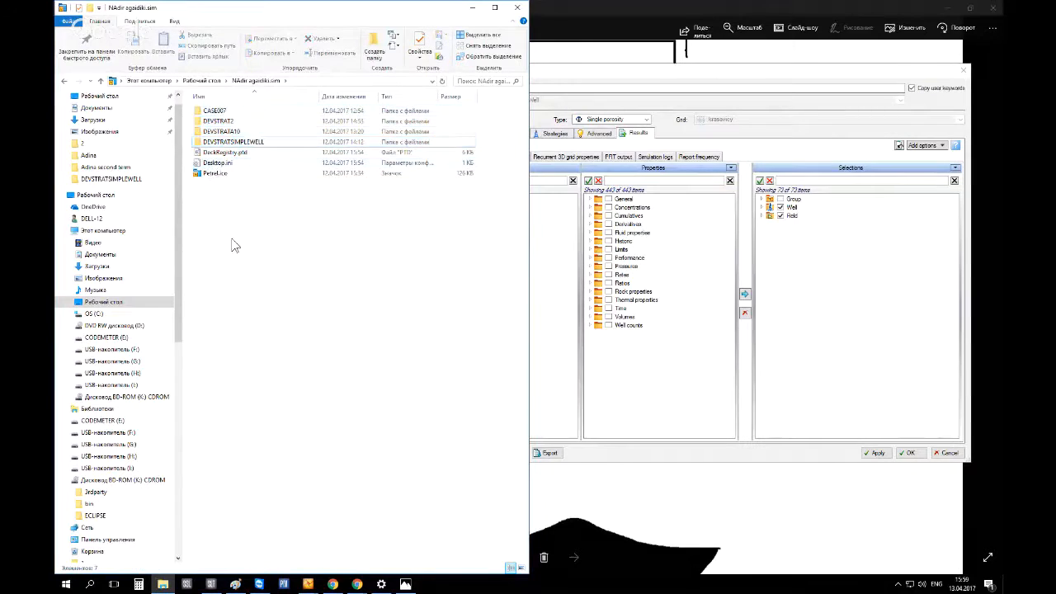
left_click(715, 134)
left_click_drag(406, 216, 519, 216)
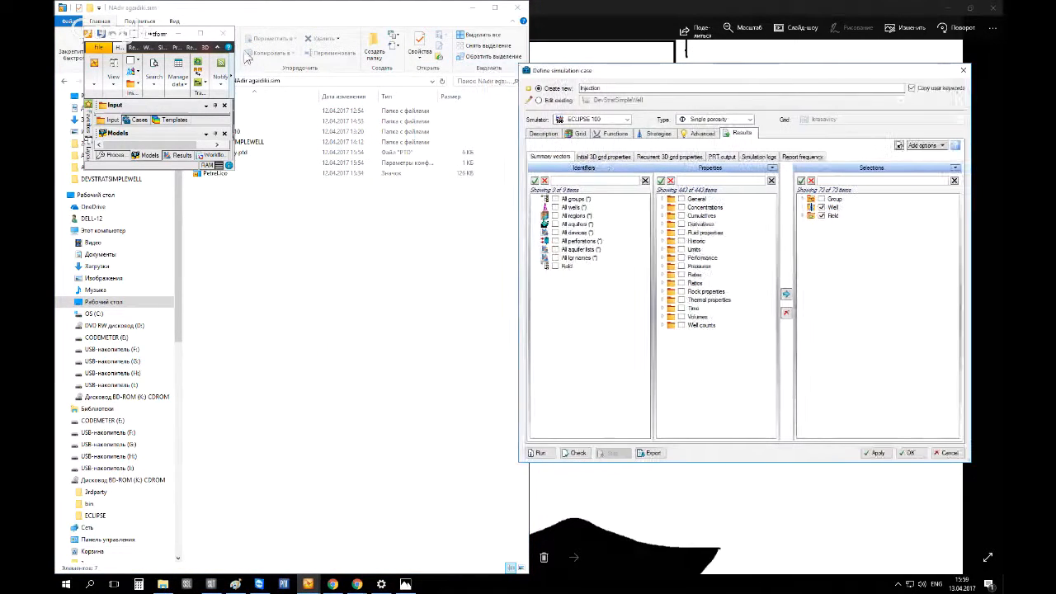
left_click(170, 35)
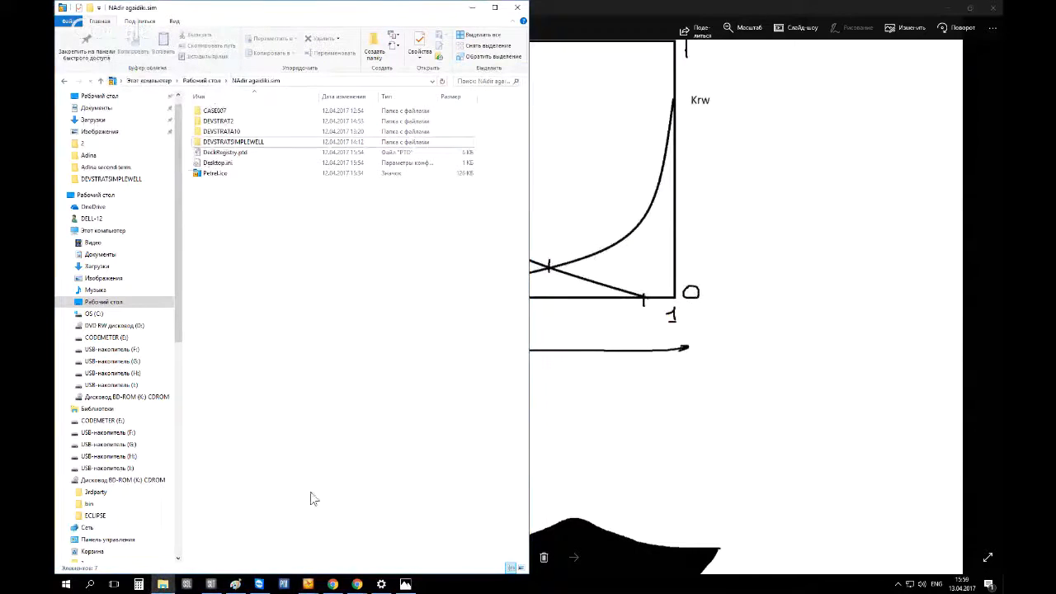
mouse_move(307, 584)
left_click(376, 499)
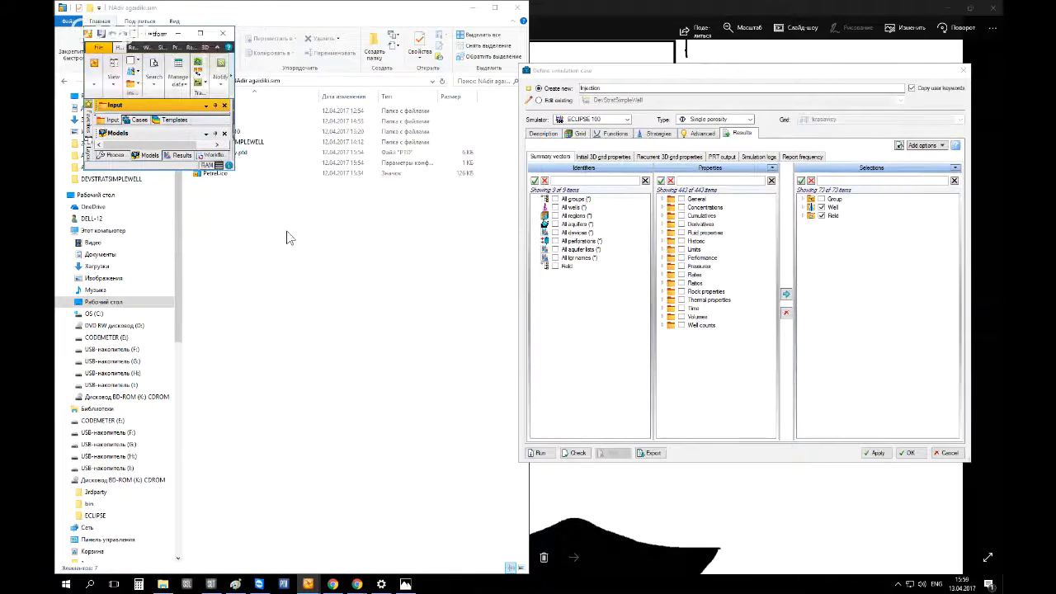
left_click(288, 236)
left_click(579, 337)
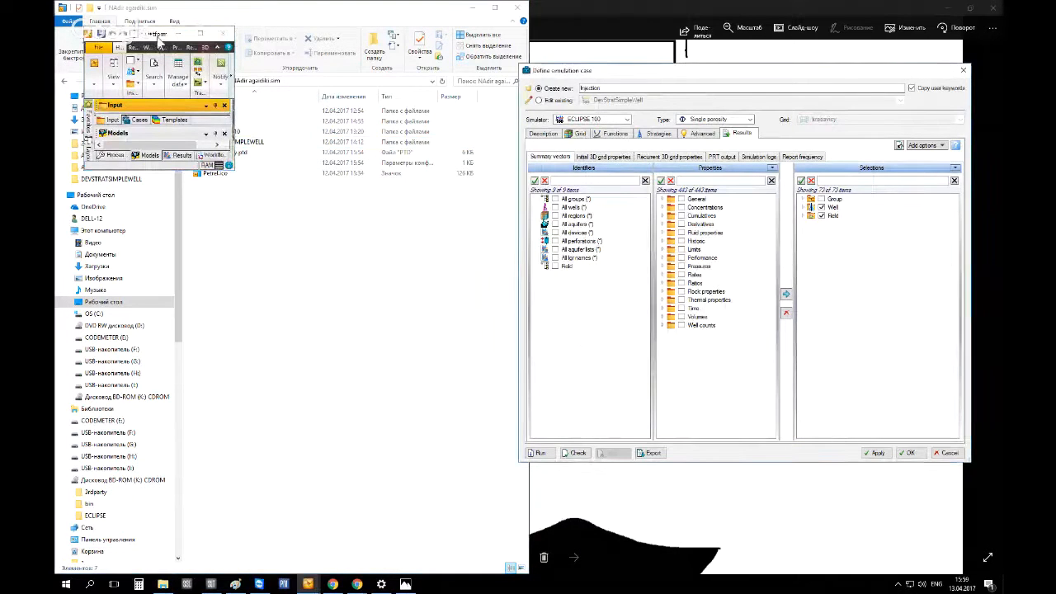
left_click_drag(152, 34, 468, 407)
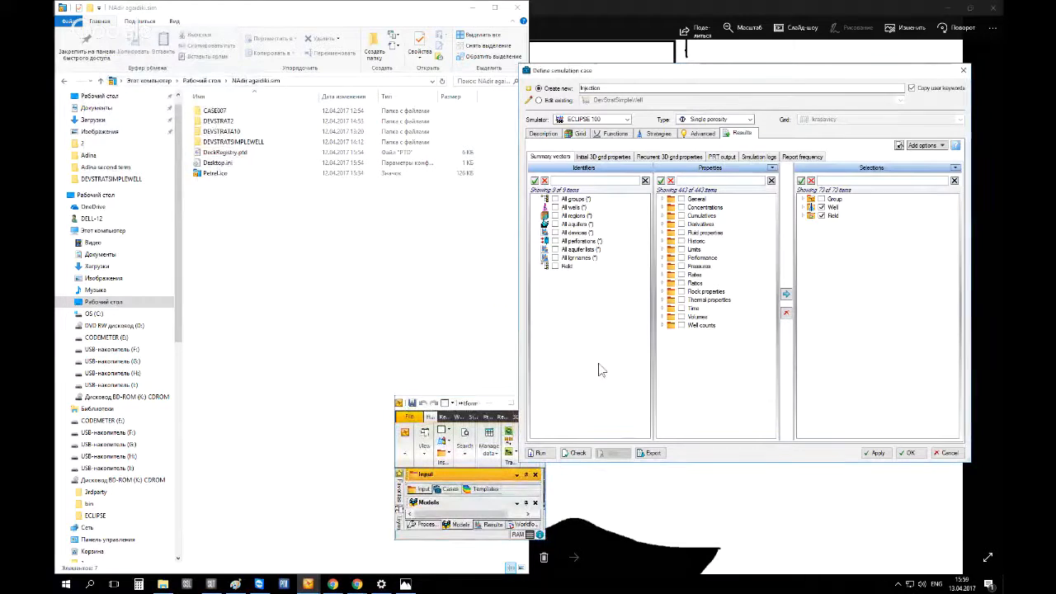
Check the Injection simulation case to write its data, and select the new INJECTION folder in the .sim folder
left_click(580, 453)
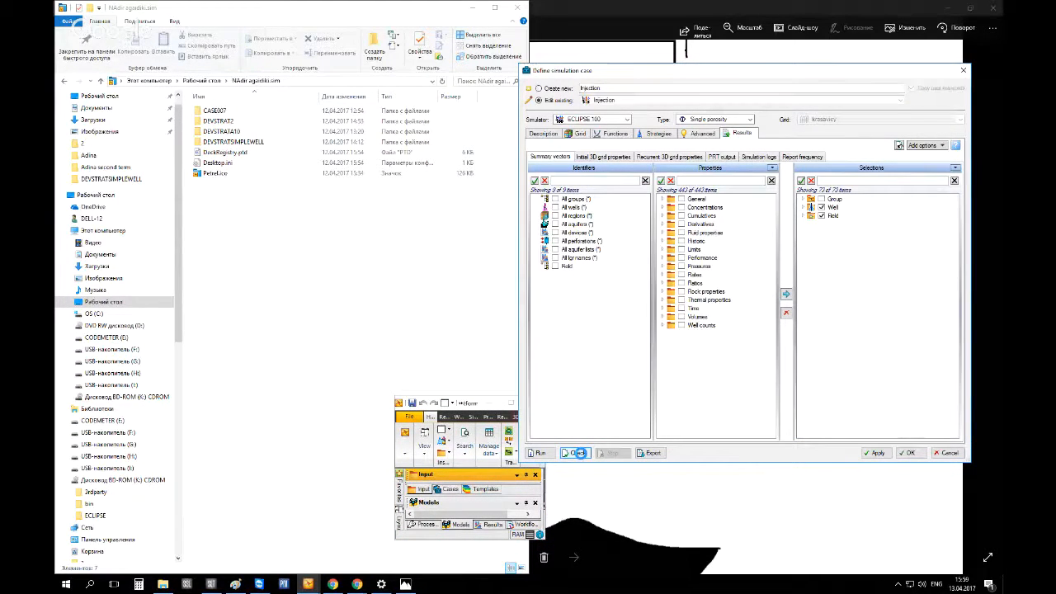
left_click(219, 154)
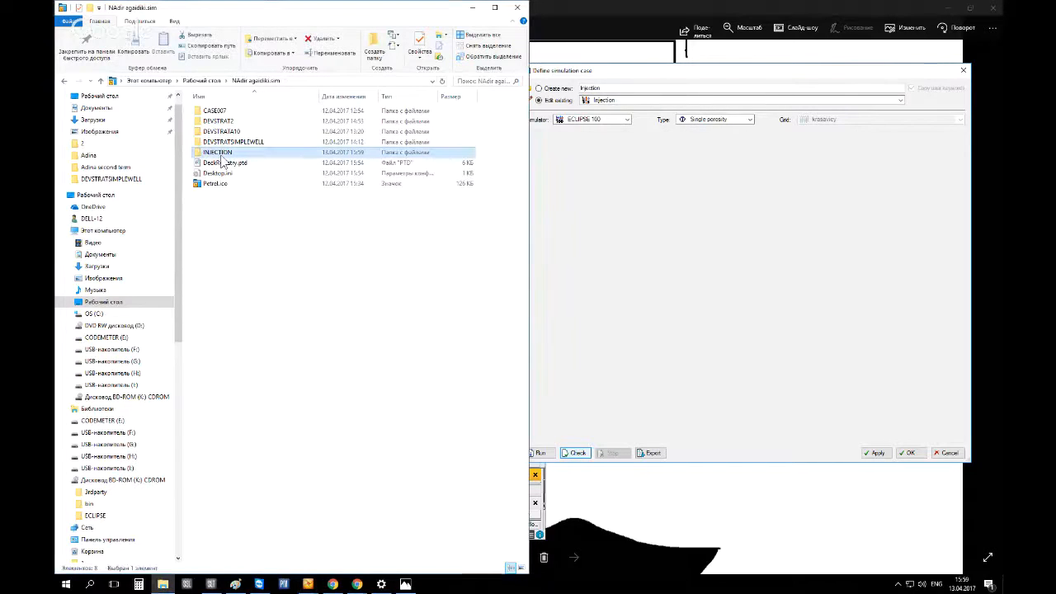
left_click(592, 73)
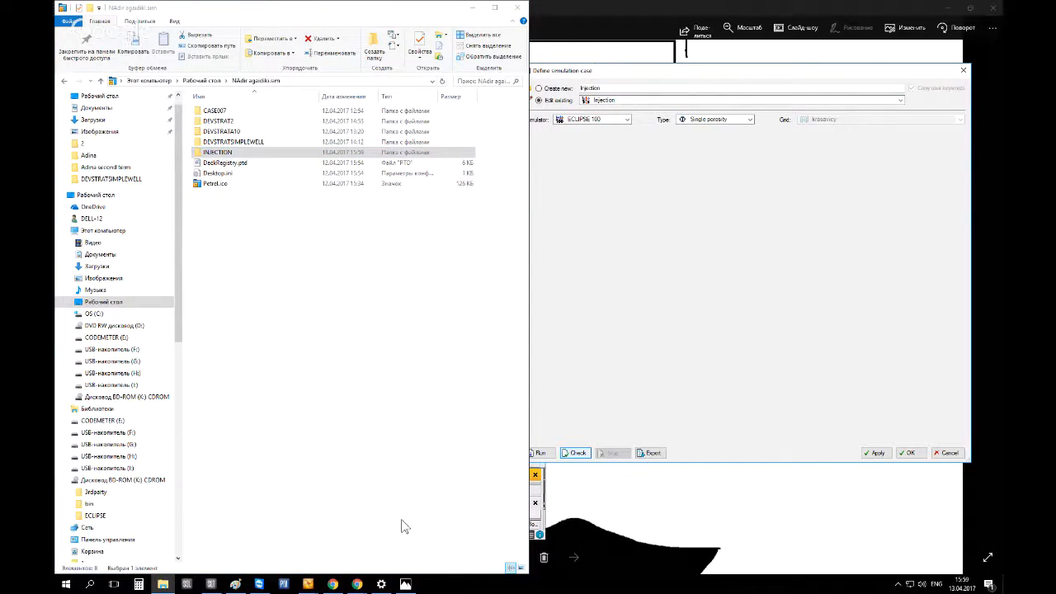
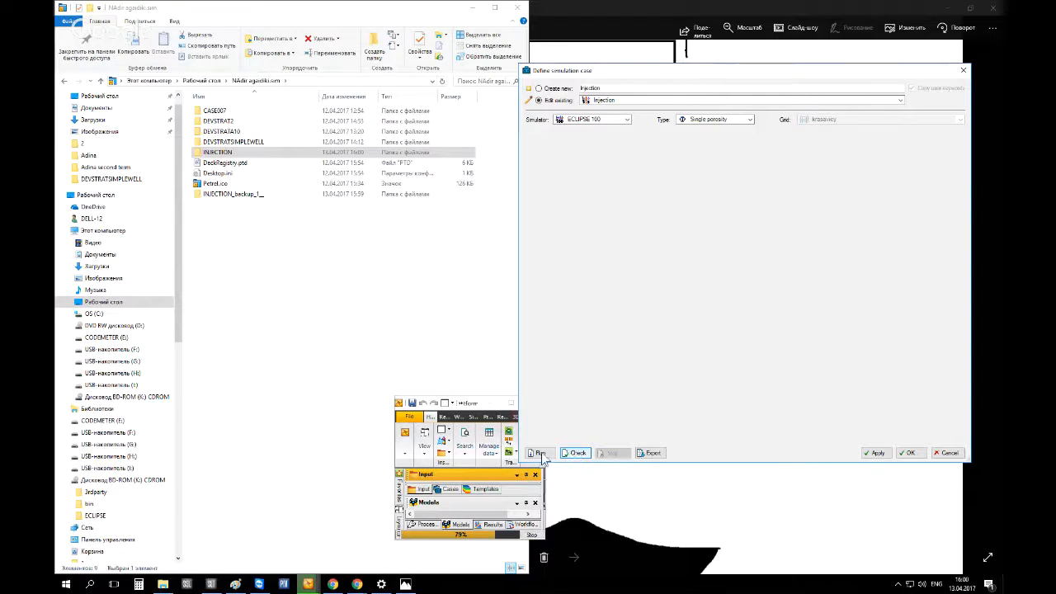
Run the Injection simulation case from the Define simulation case dialog
left_click(279, 264)
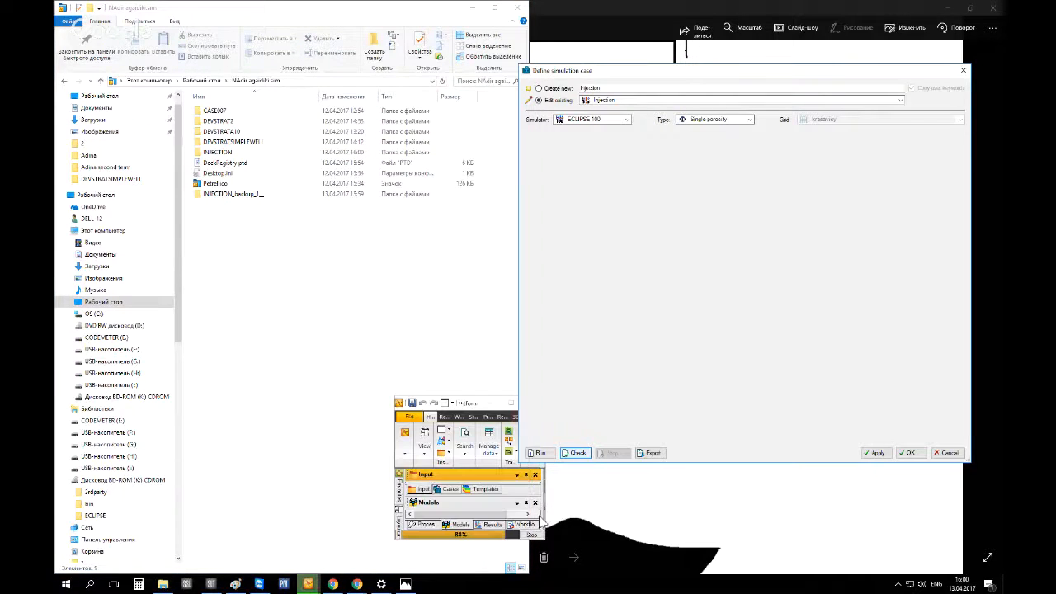
left_click(538, 522)
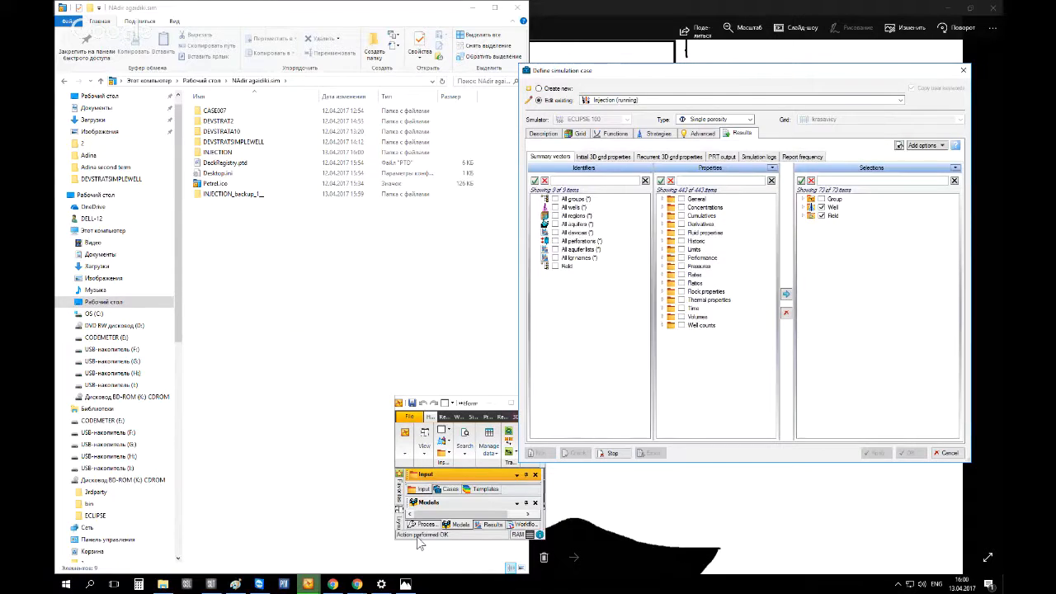
left_click_drag(312, 126, 744, 105)
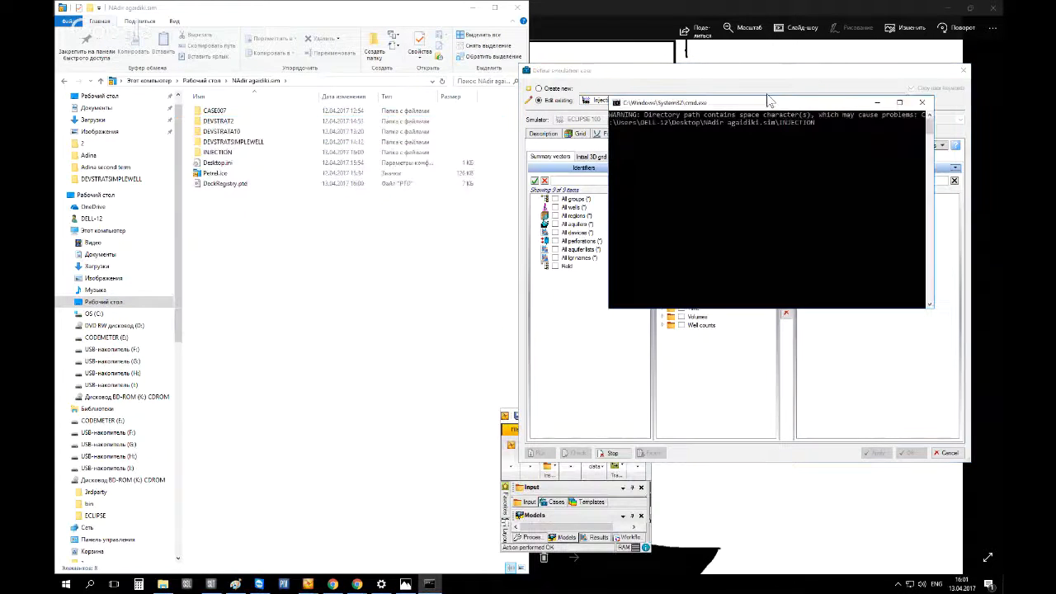
Open the DEVSTRATSIMPLEWELL case folder in the .sim folder and select its DATA file
left_click(345, 294)
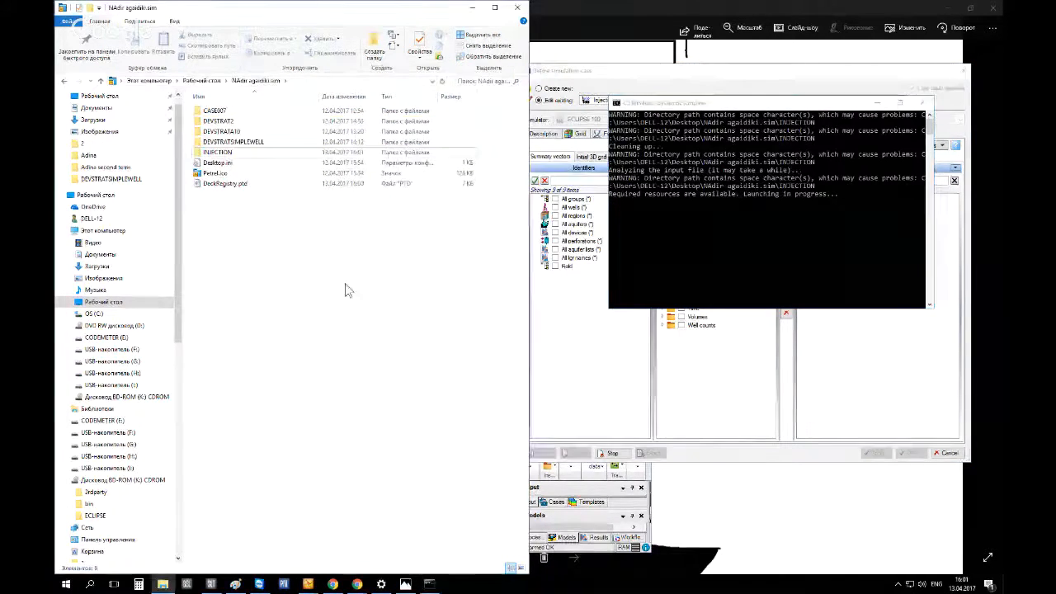
double_click(239, 142)
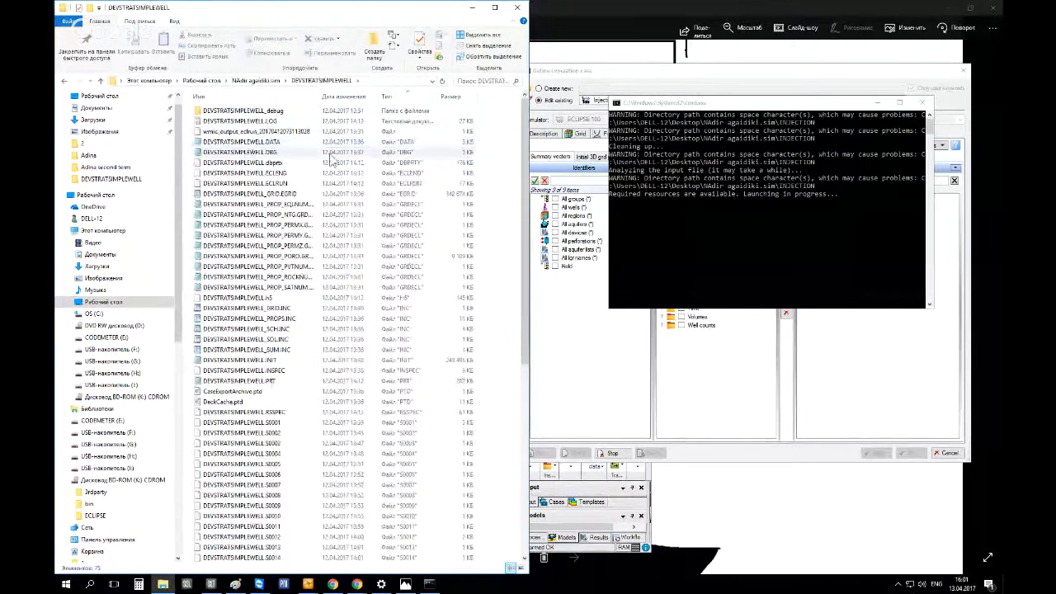
left_click(255, 121)
scroll(264, 248, "down", 10)
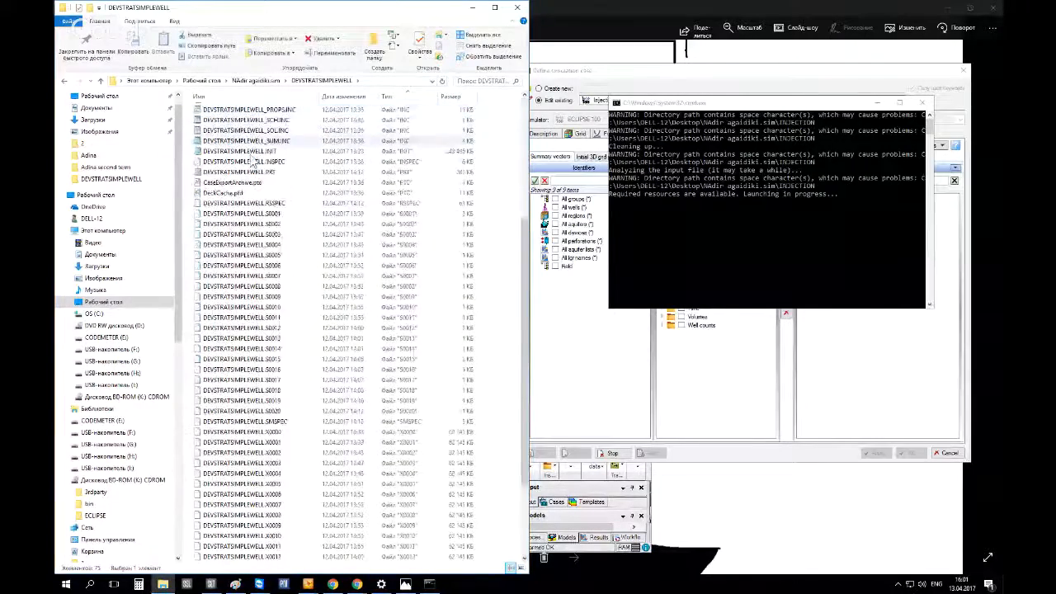
scroll(267, 266, "up", 10)
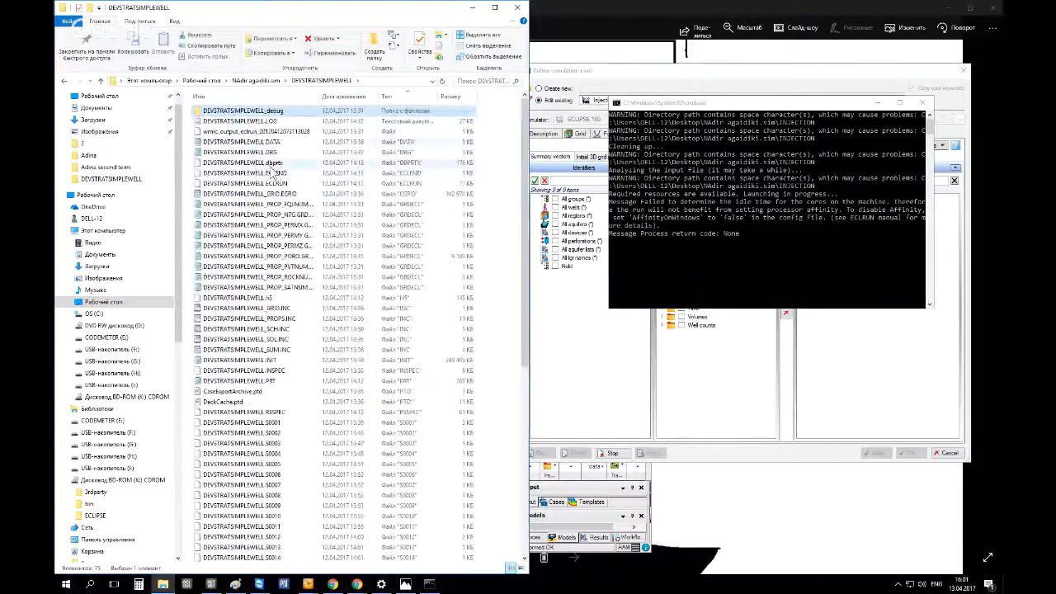
left_click(281, 142)
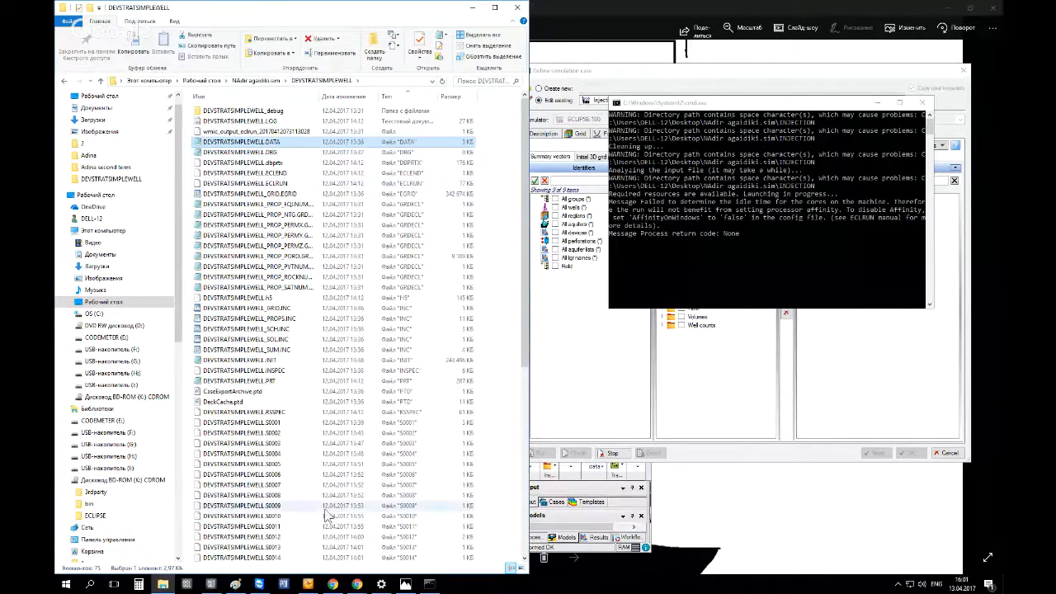
left_click(163, 584)
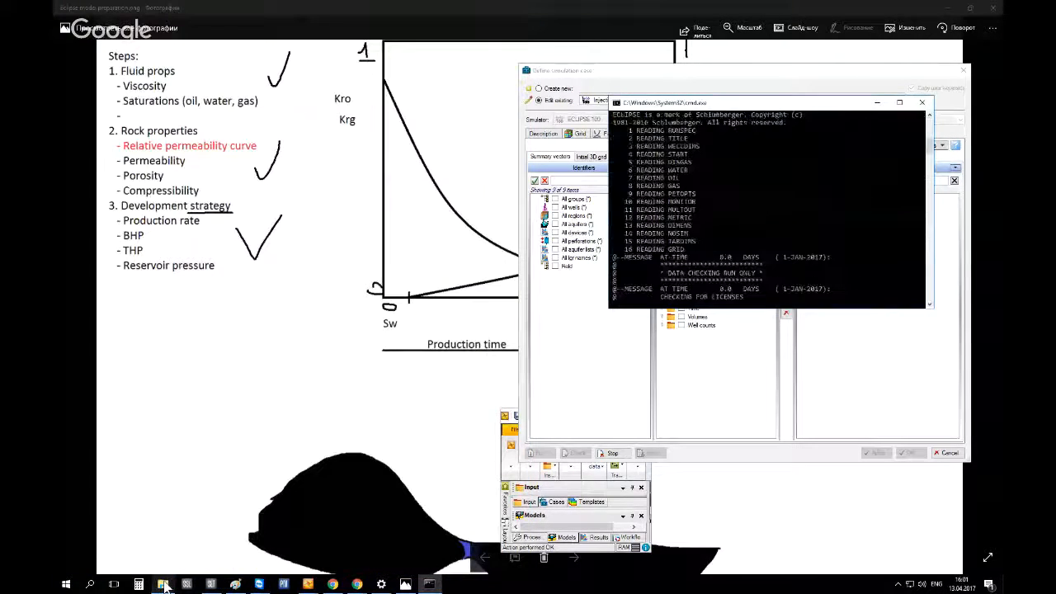
left_click(164, 584)
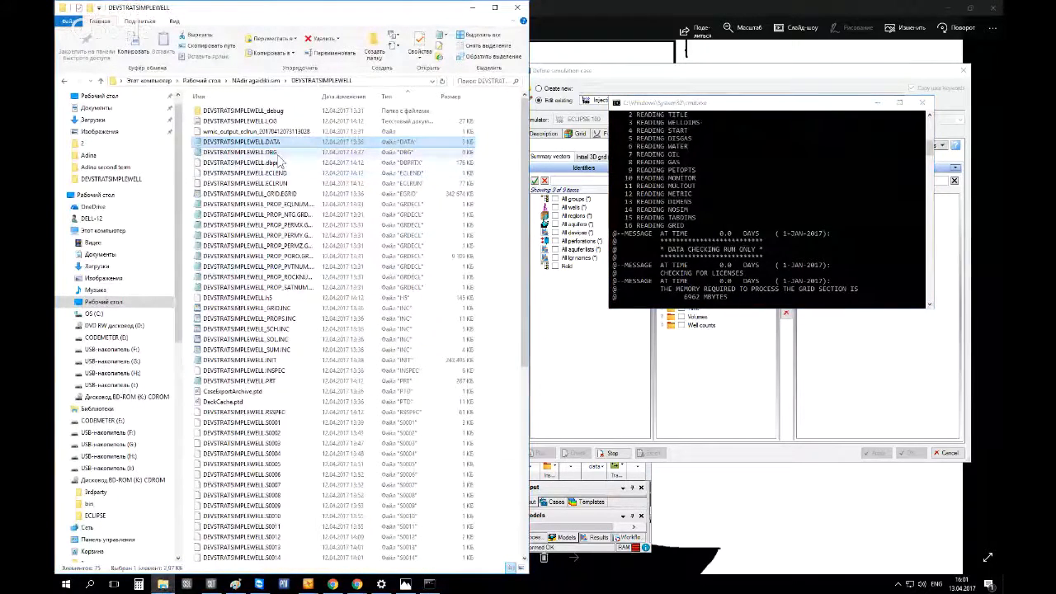
left_click(99, 97)
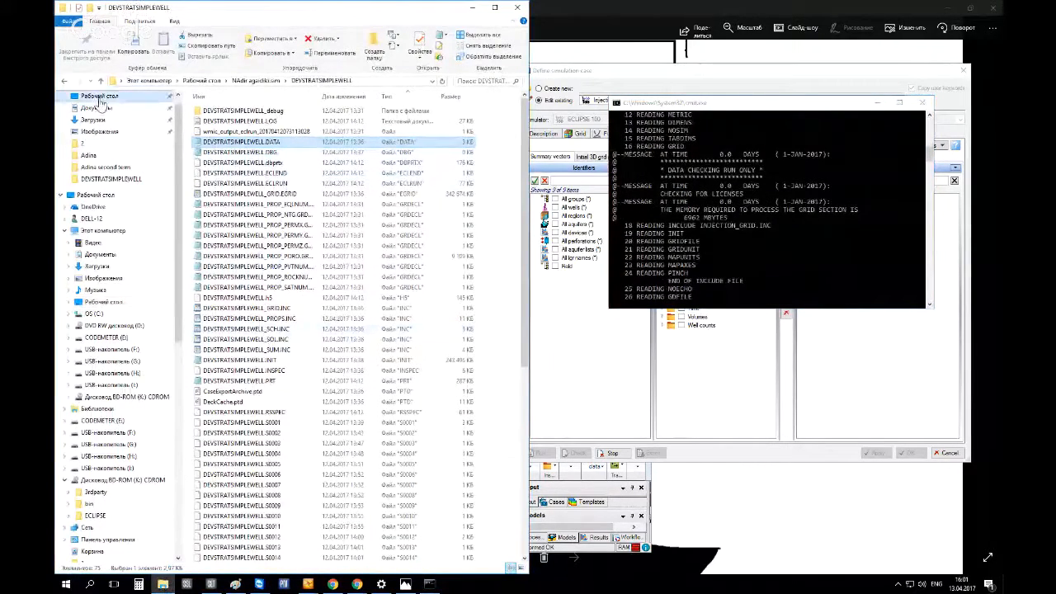
scroll(244, 346, "down", 5)
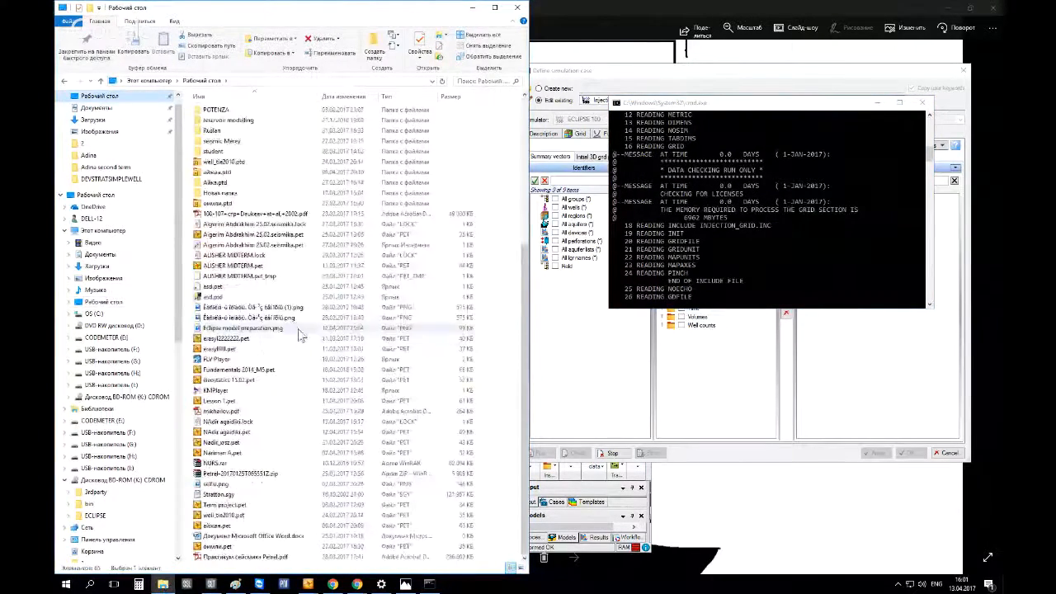
left_click(224, 339)
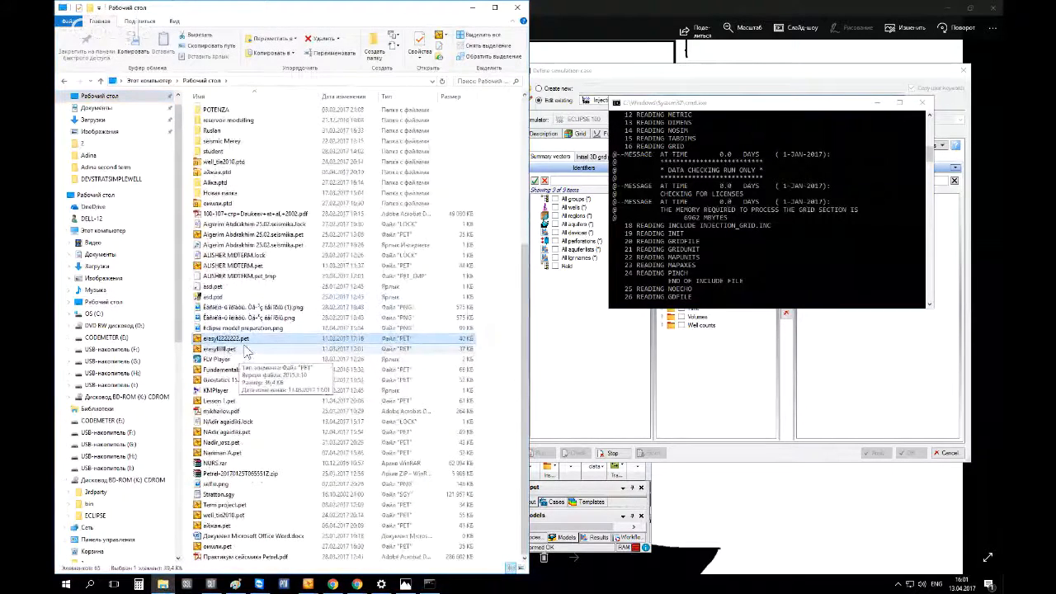
scroll(251, 345, "up", 5)
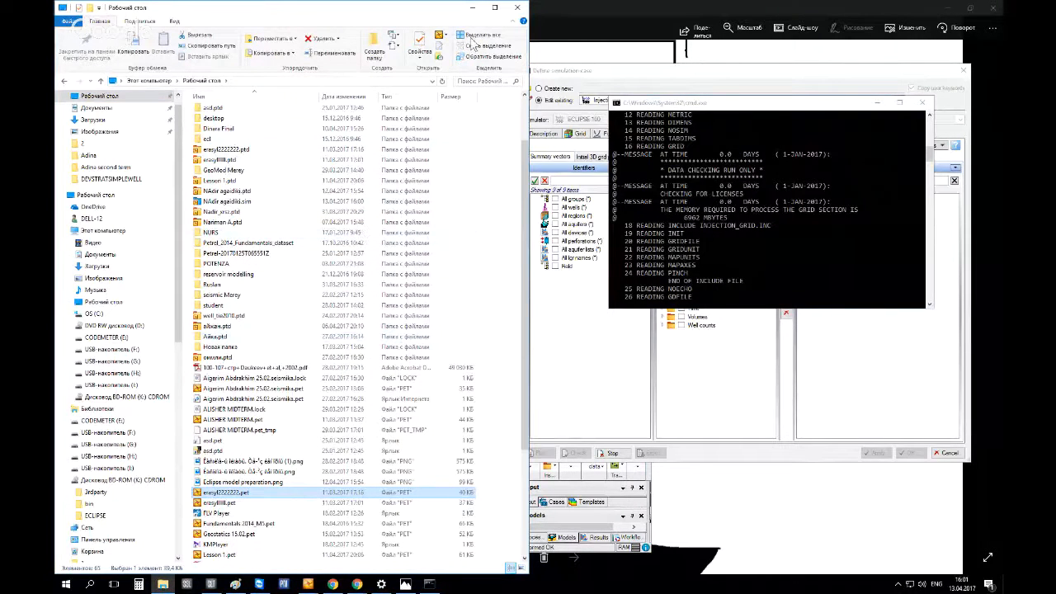
left_click(471, 9)
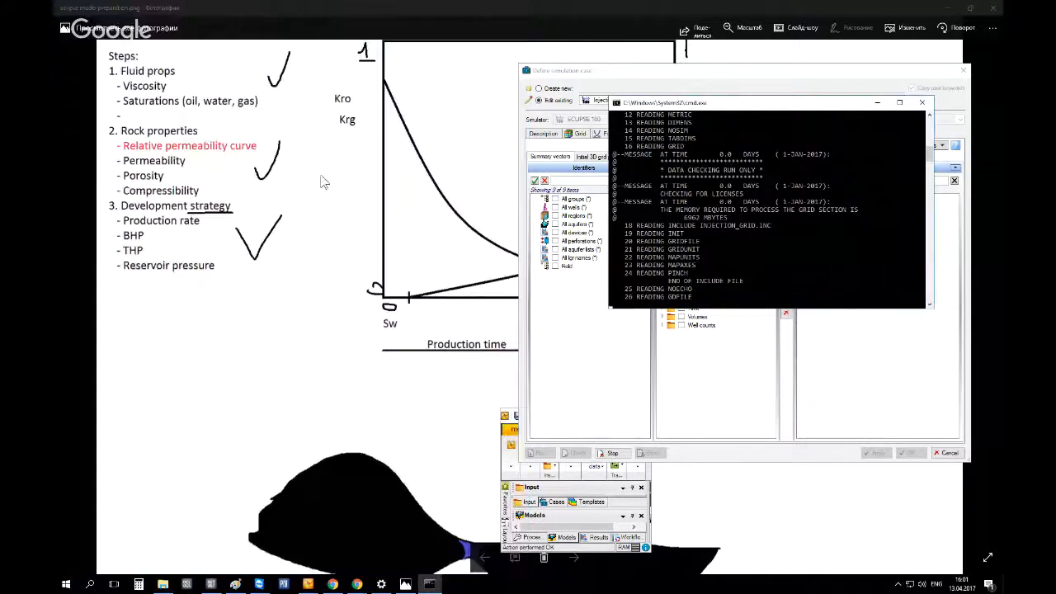
left_click(163, 584)
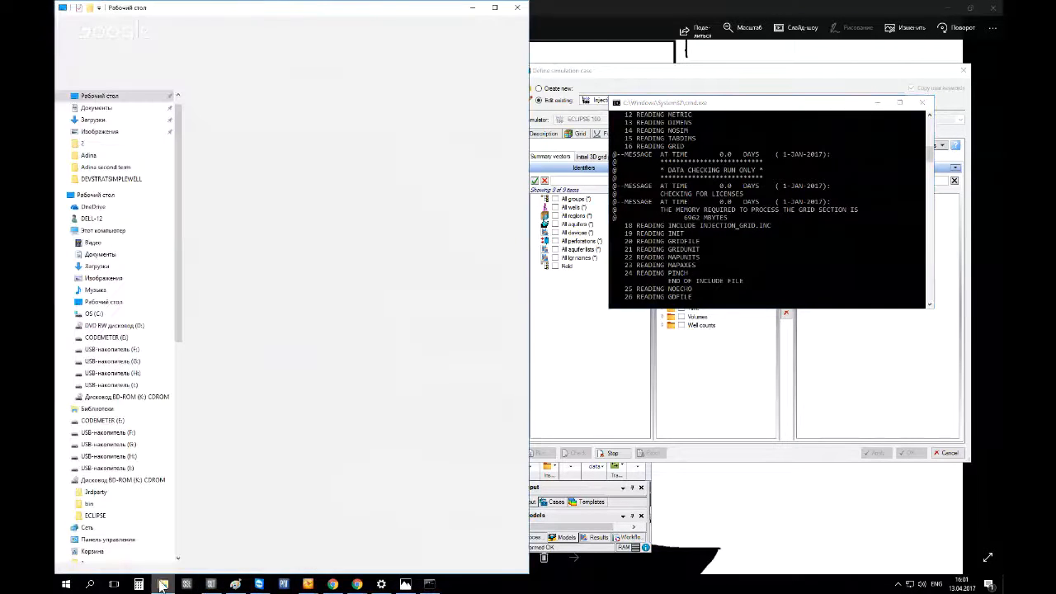
scroll(251, 321, "up", 2)
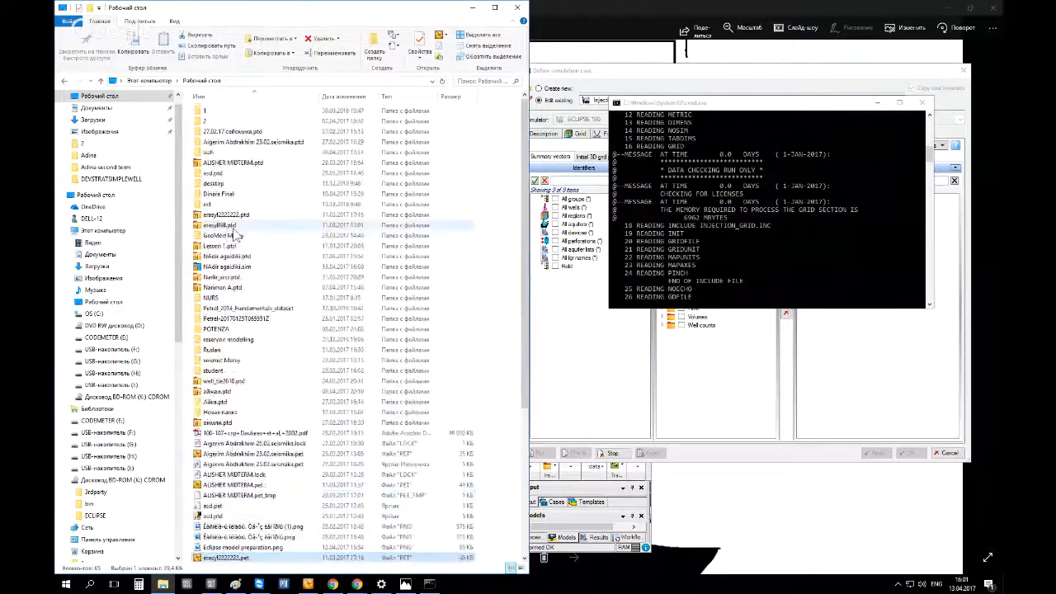
double_click(239, 268)
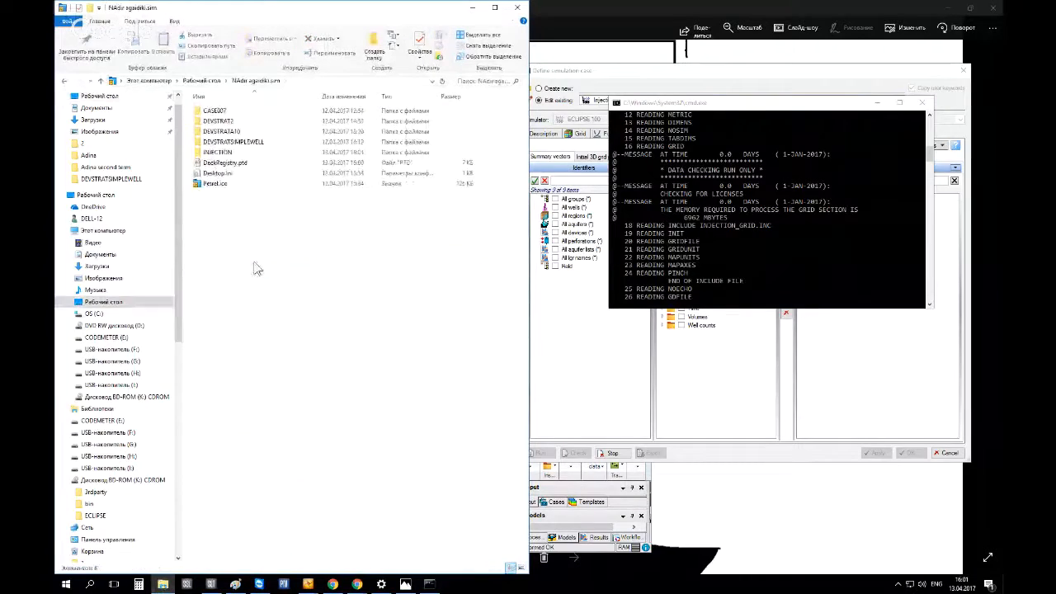
left_click(231, 146)
double_click(232, 146)
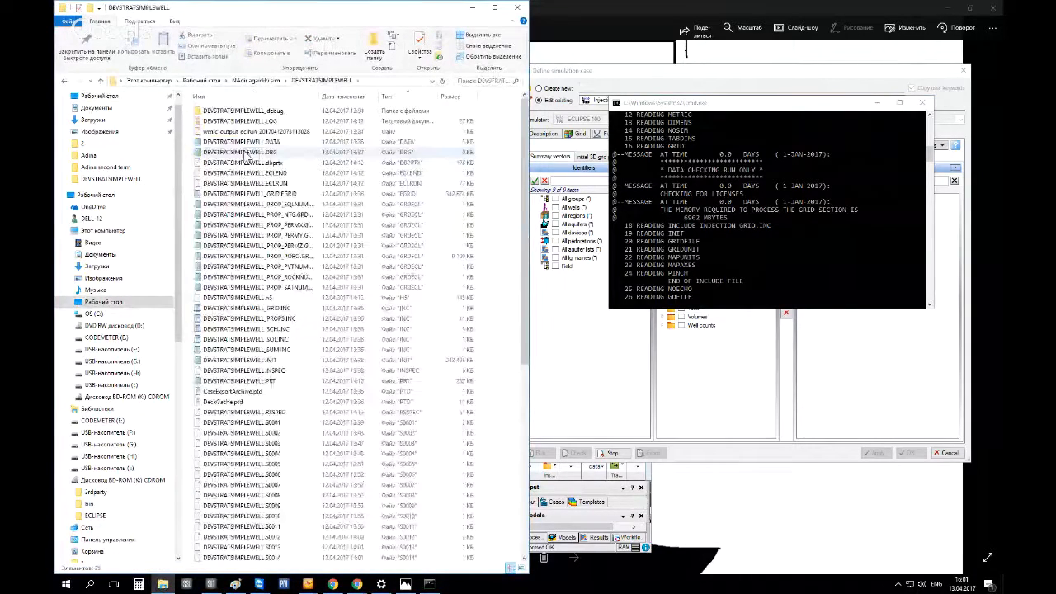
Open the DEVSTRATSIMPLEWELL.DATA file in Notepad and maximize its window
left_click(235, 145)
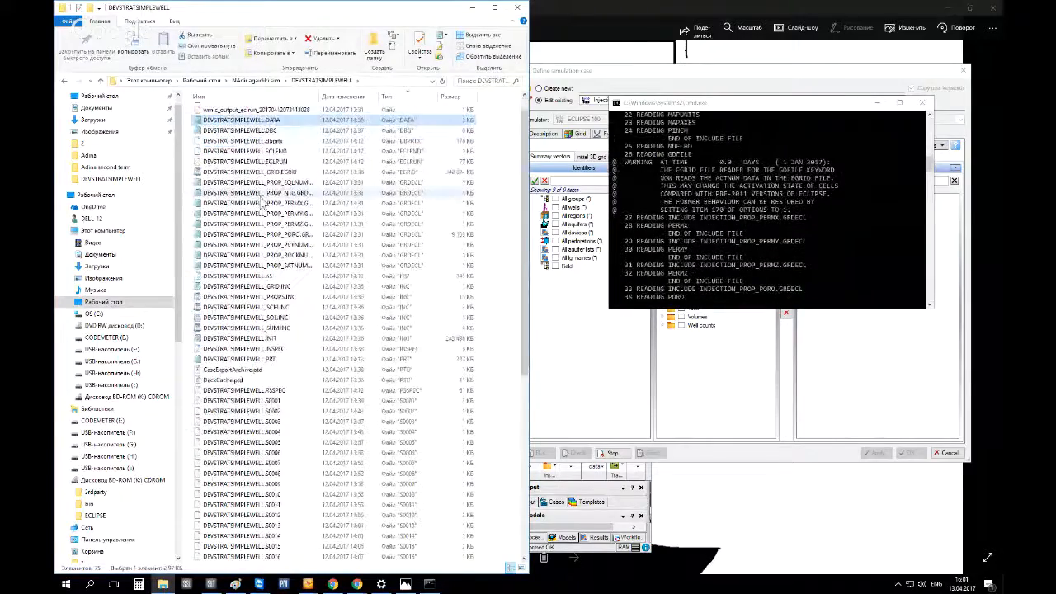
scroll(276, 165, "down", 10)
scroll(288, 347, "up", 10)
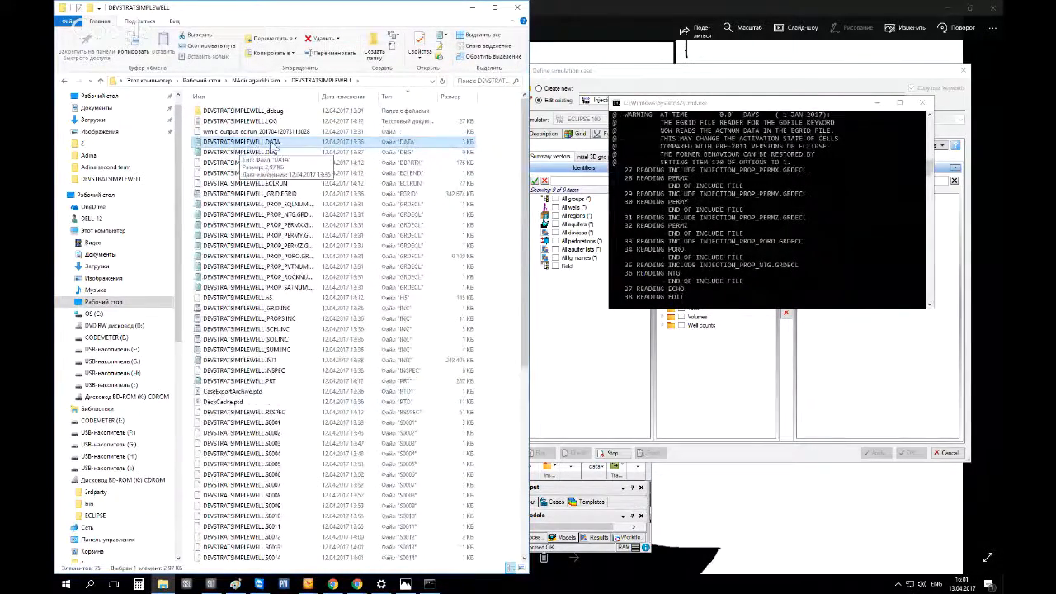
double_click(270, 143)
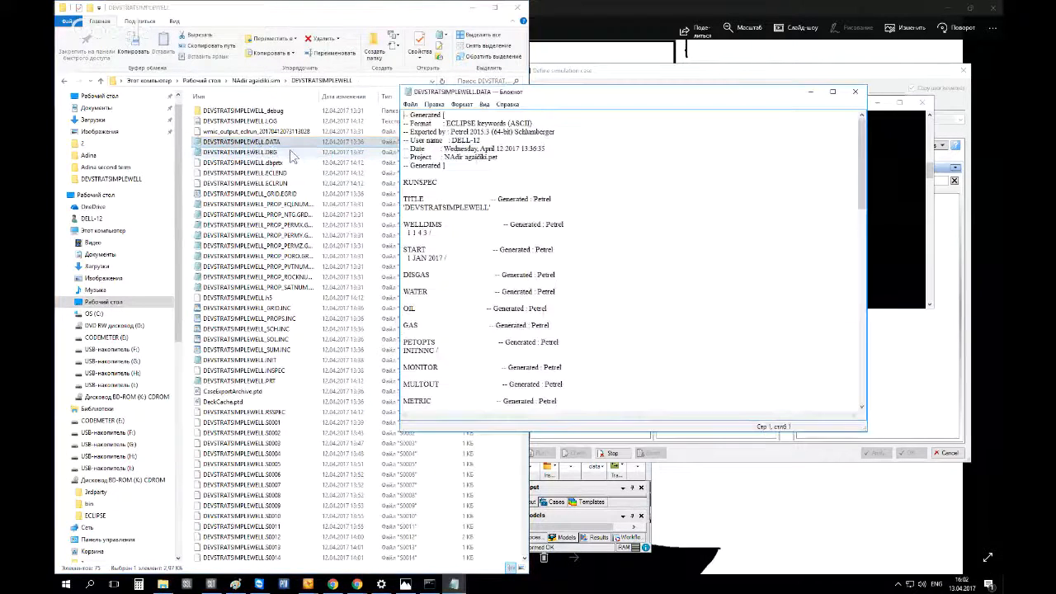
double_click(436, 92)
Read through the DATA file's GRID, PROPS, REGIONS, SOLUTION, SUMMARY and SCHEDULE include sections, then close it
scroll(347, 174, "down", 7)
scroll(347, 175, "down", 9)
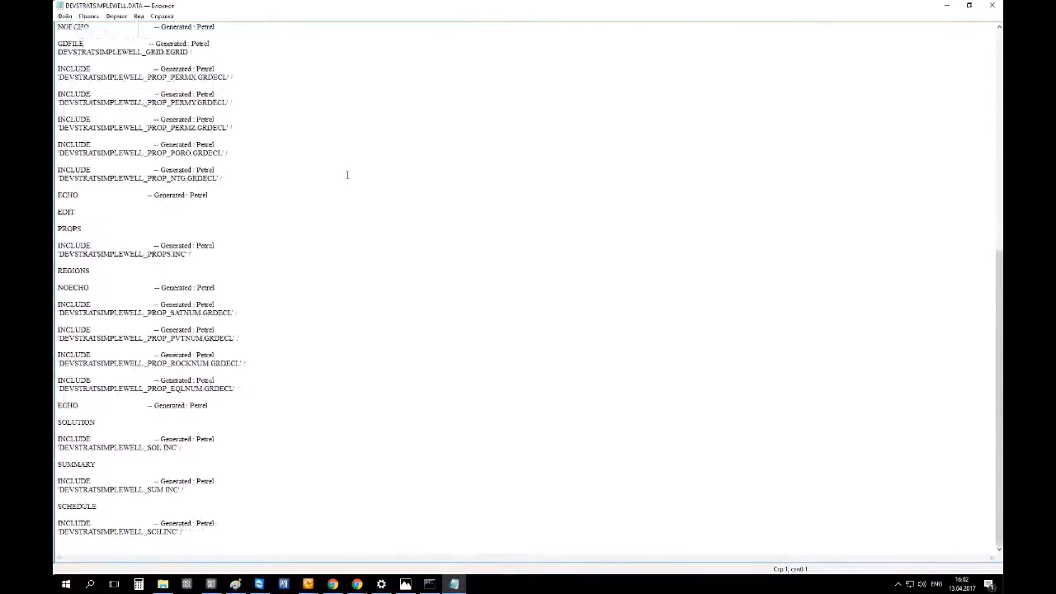
scroll(500, 217, "up", 12)
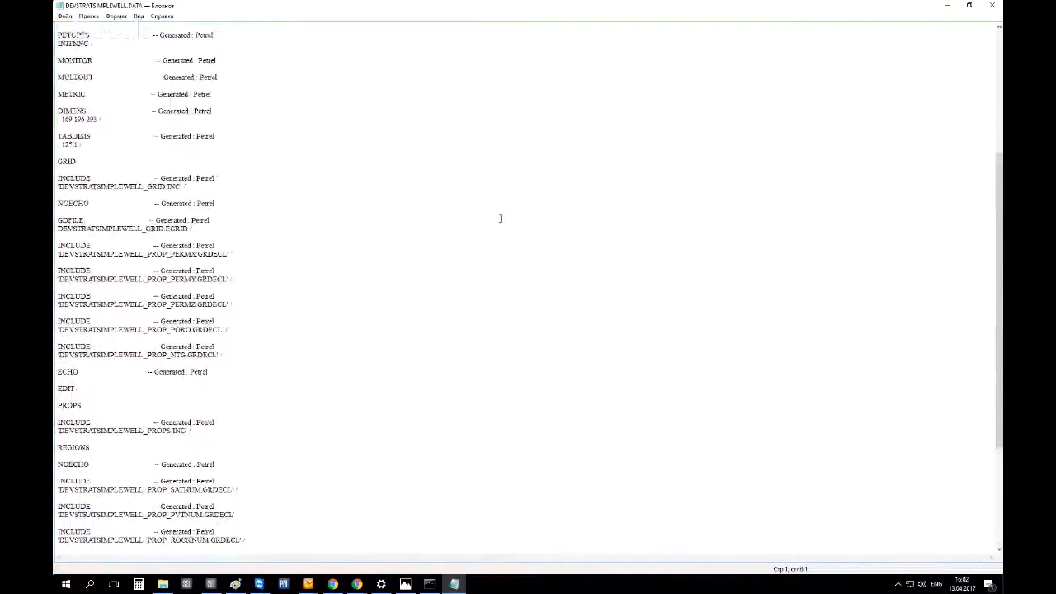
scroll(327, 174, "down", 3)
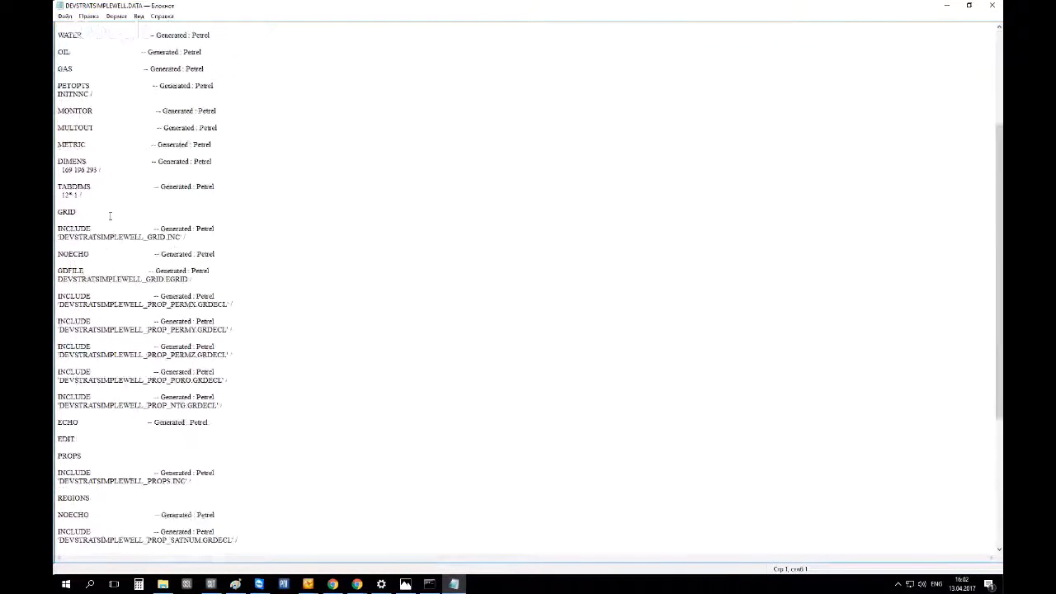
double_click(74, 229)
scroll(76, 253, "up", 7)
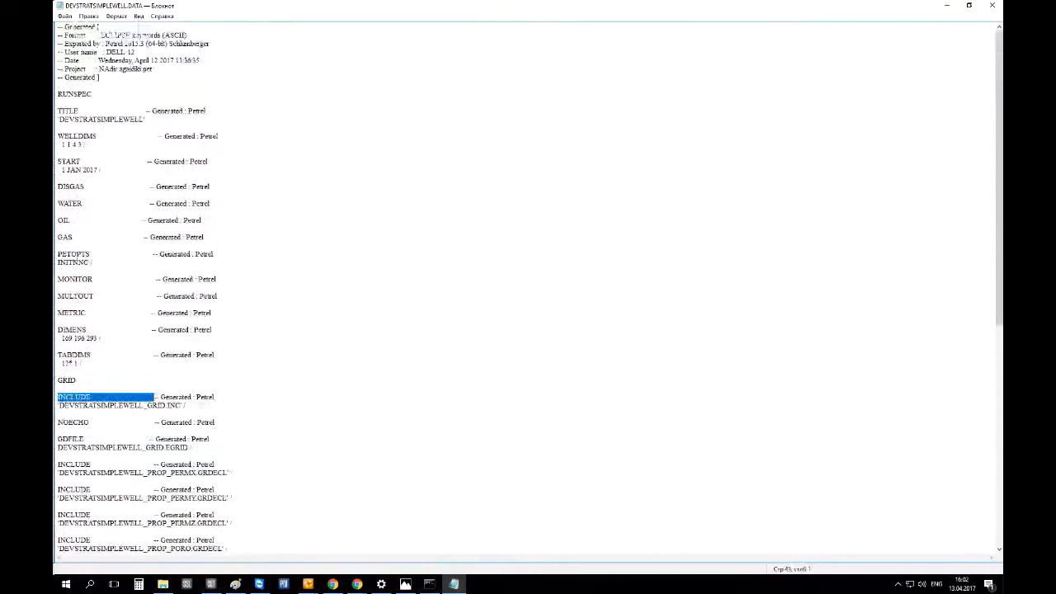
scroll(76, 229, "down", 5)
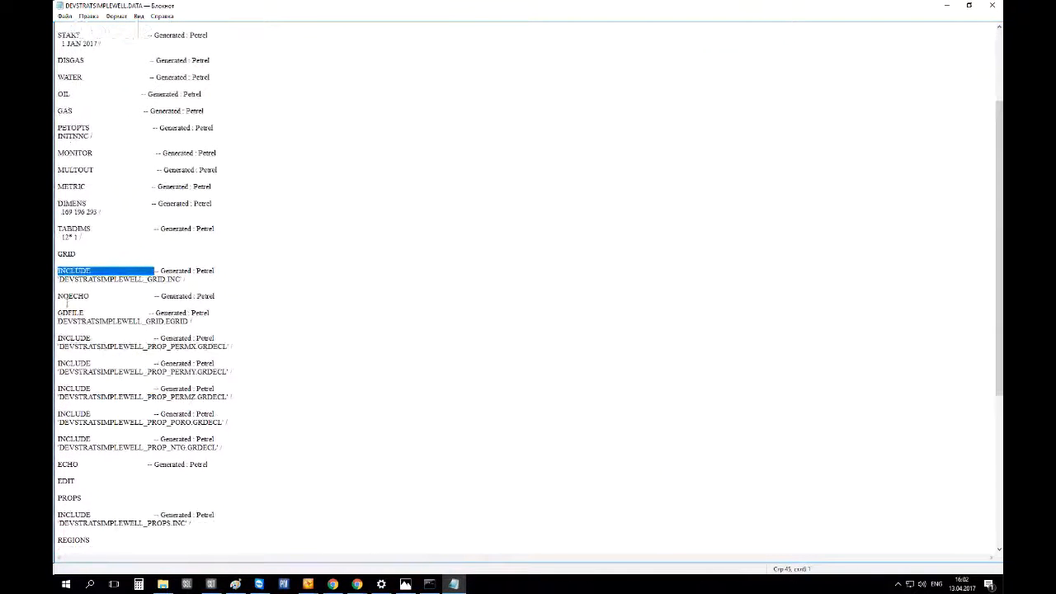
left_click(63, 338)
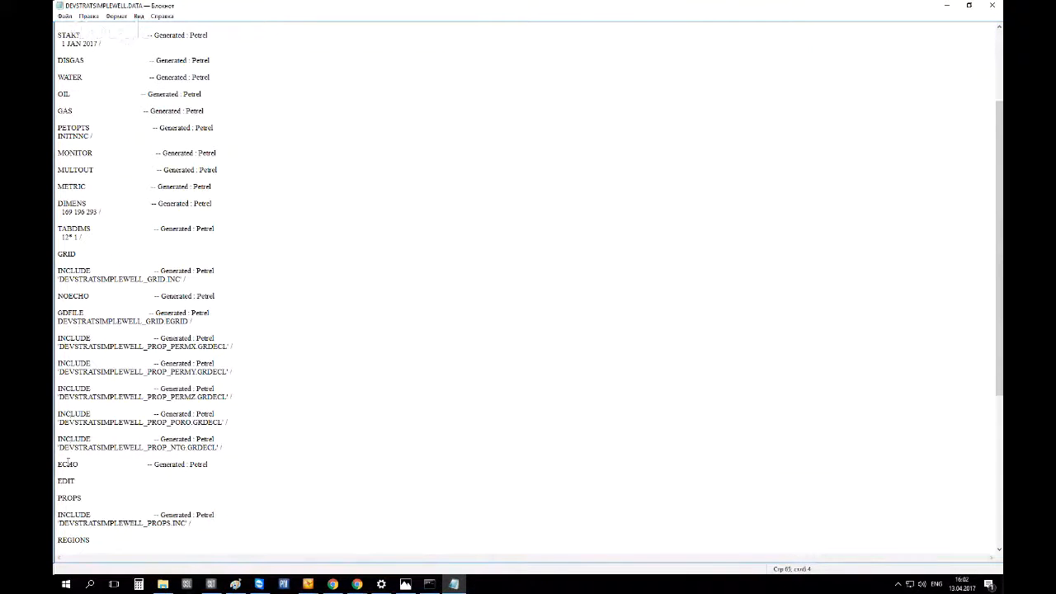
scroll(68, 460, "down", 1)
scroll(73, 513, "down", 4)
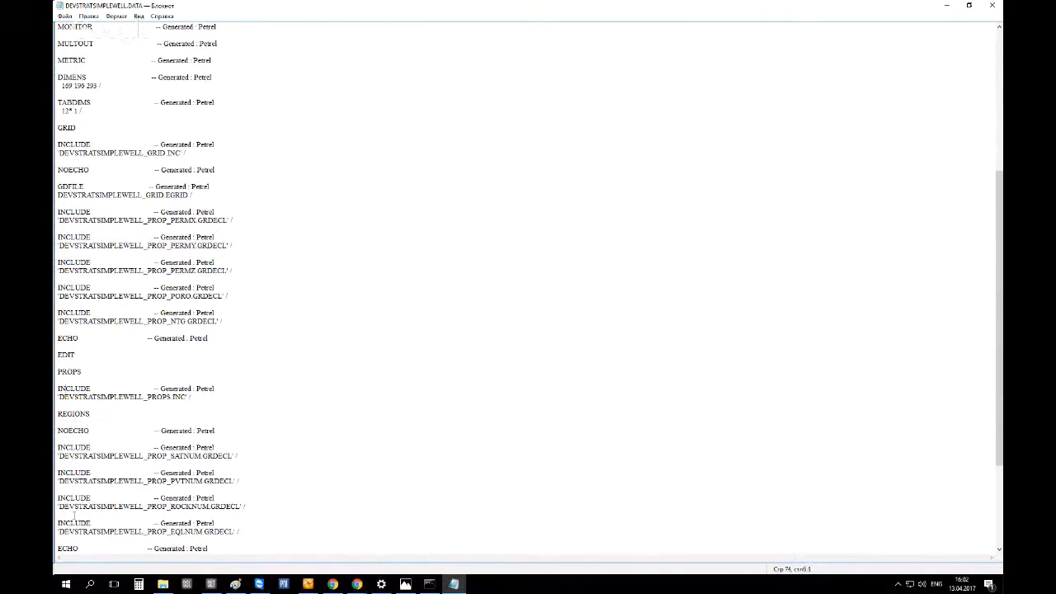
scroll(75, 516, "down", 6)
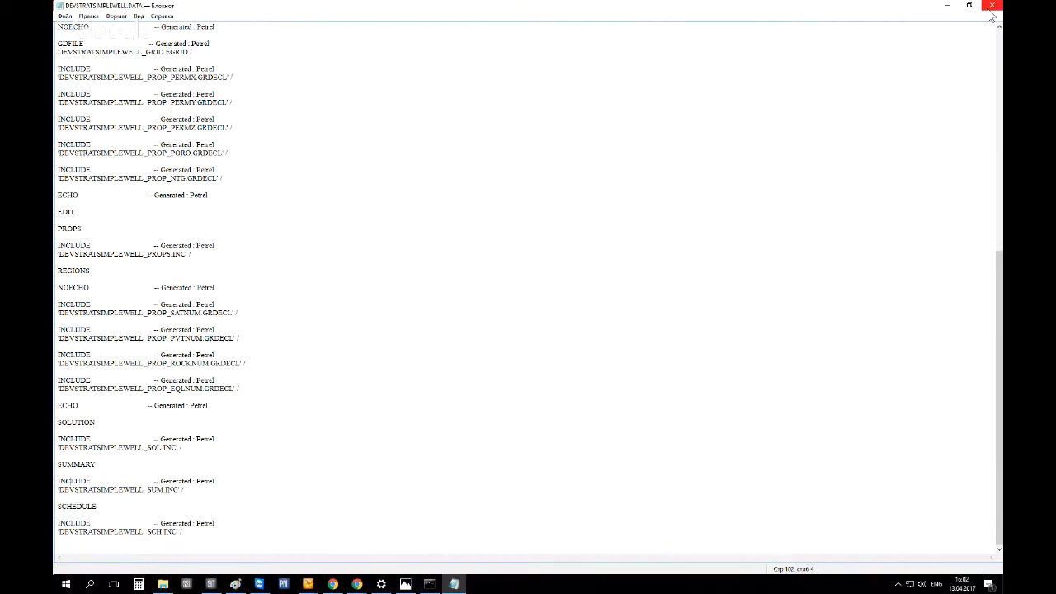
left_click(949, 10)
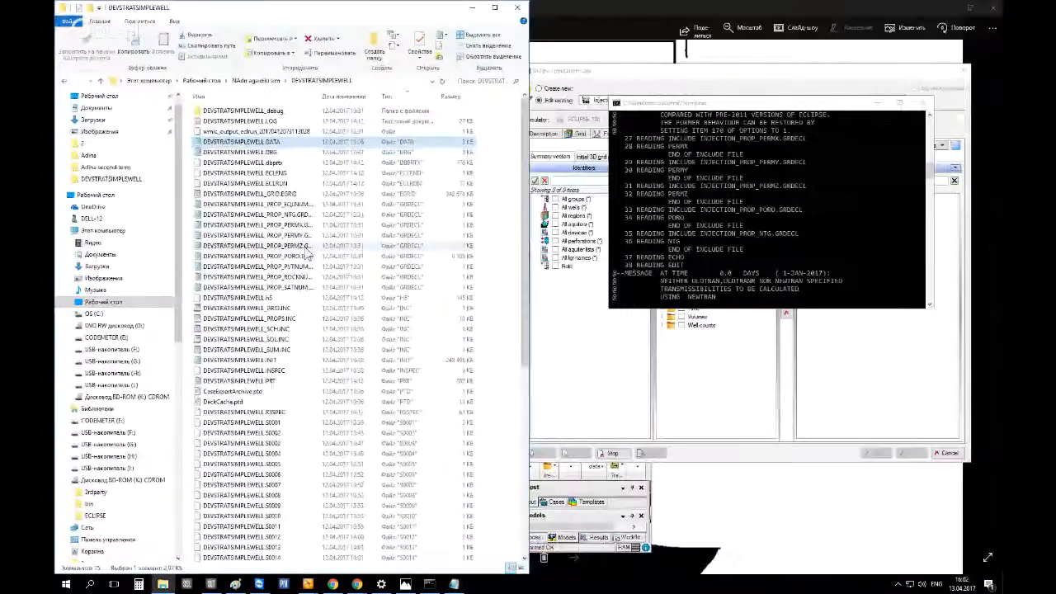
Open the DEVSTRATSIMPLEWELL_PROPS.INC file from the case folder in WordPad
left_click_drag(387, 103, 415, 103)
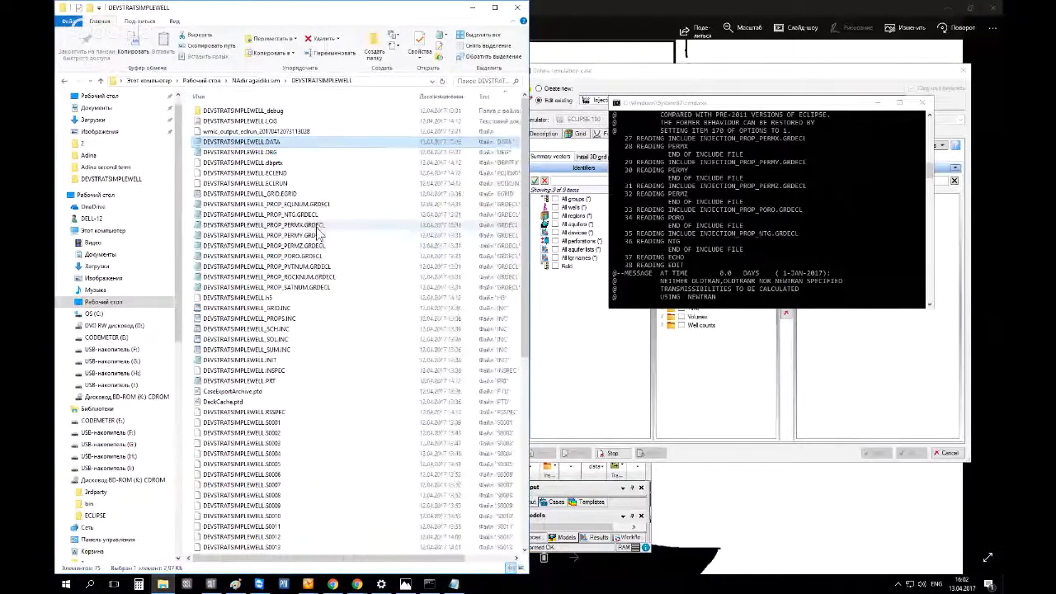
double_click(290, 320)
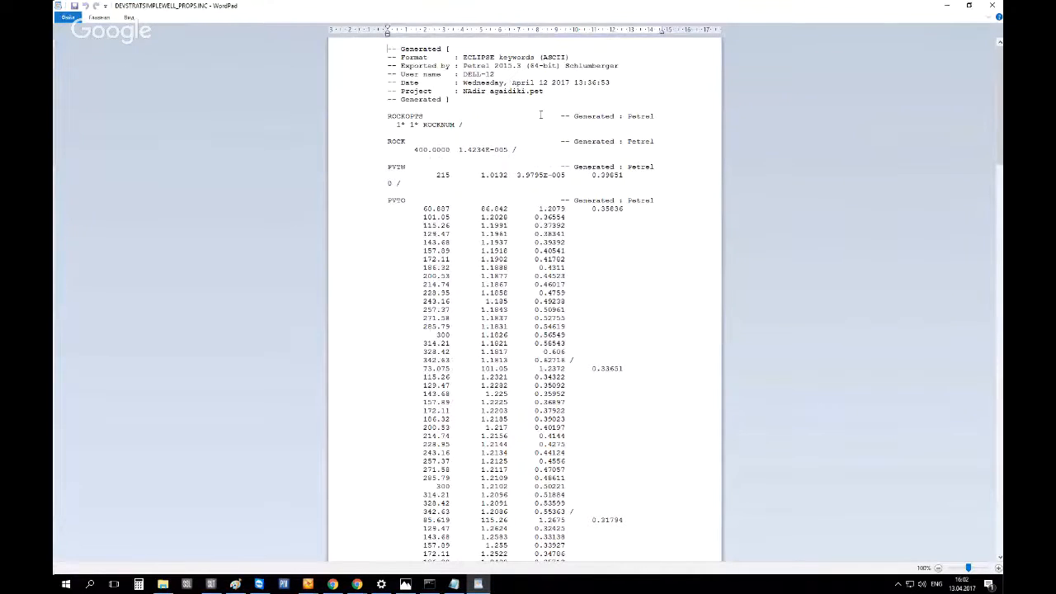
Examine the ROCKOPTS, ROCK, PVTW and PVTO keyword blocks in the PROPS include file
left_click_drag(387, 50, 474, 101)
left_click(483, 100)
left_click_drag(564, 116, 643, 117)
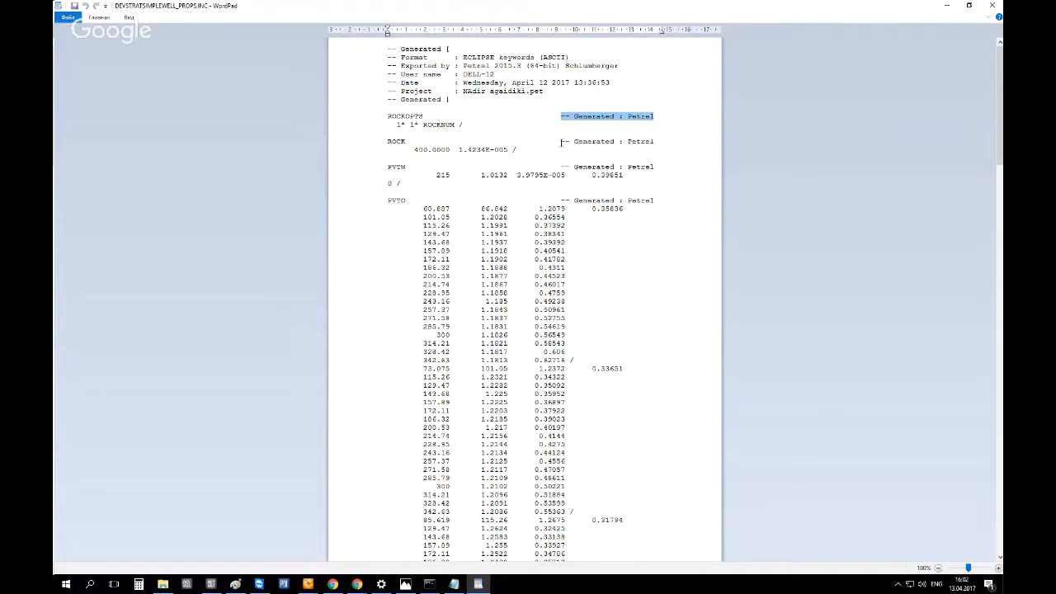
left_click_drag(562, 142, 649, 144)
left_click(651, 147)
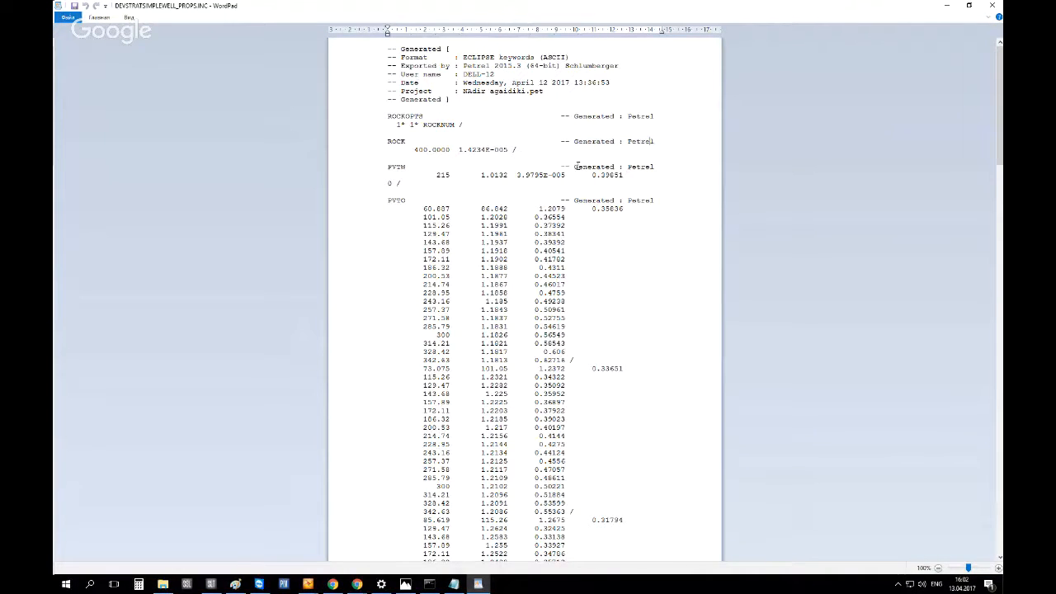
left_click_drag(562, 168, 653, 168)
left_click(564, 167)
left_click(401, 127)
left_click_drag(388, 119, 505, 153)
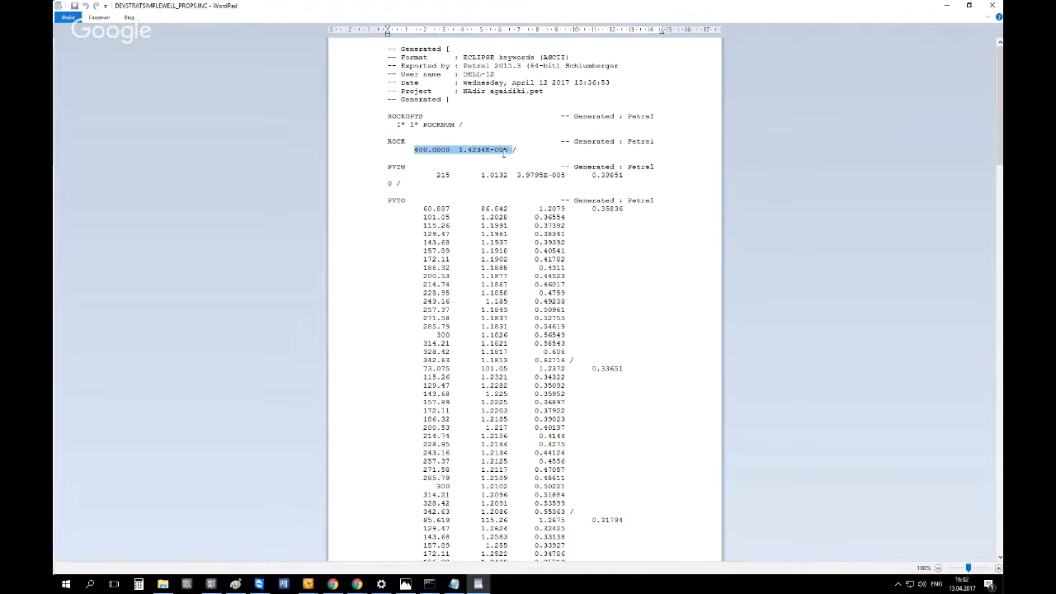
left_click_drag(385, 168, 532, 234)
scroll(537, 264, "down", 5)
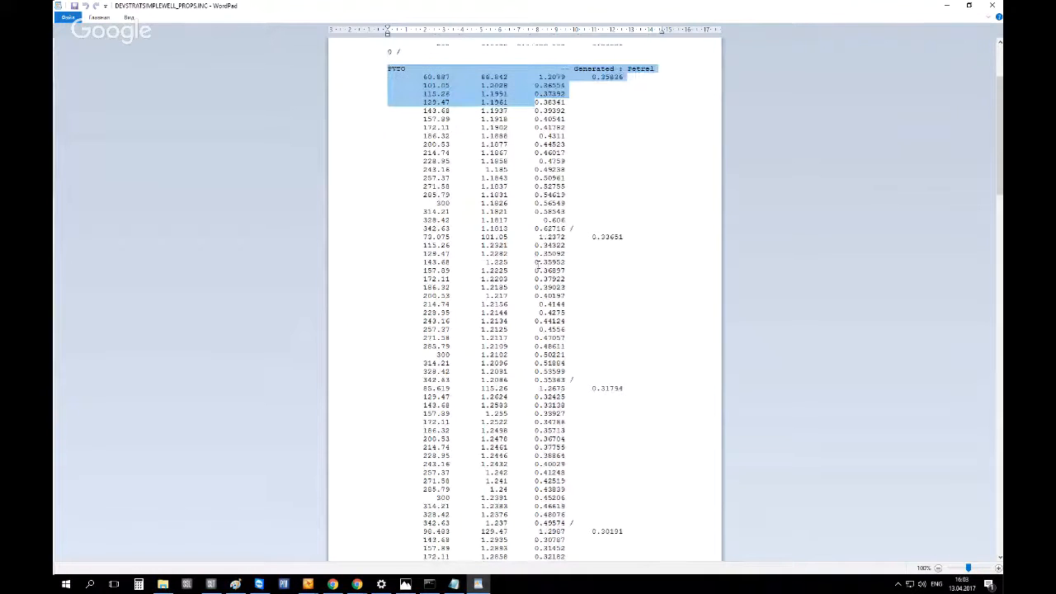
Examine the PVDG, DENSITY and SWOF tables in the PROPS include file, then close WordPad
scroll(537, 264, "down", 20)
scroll(530, 261, "down", 15)
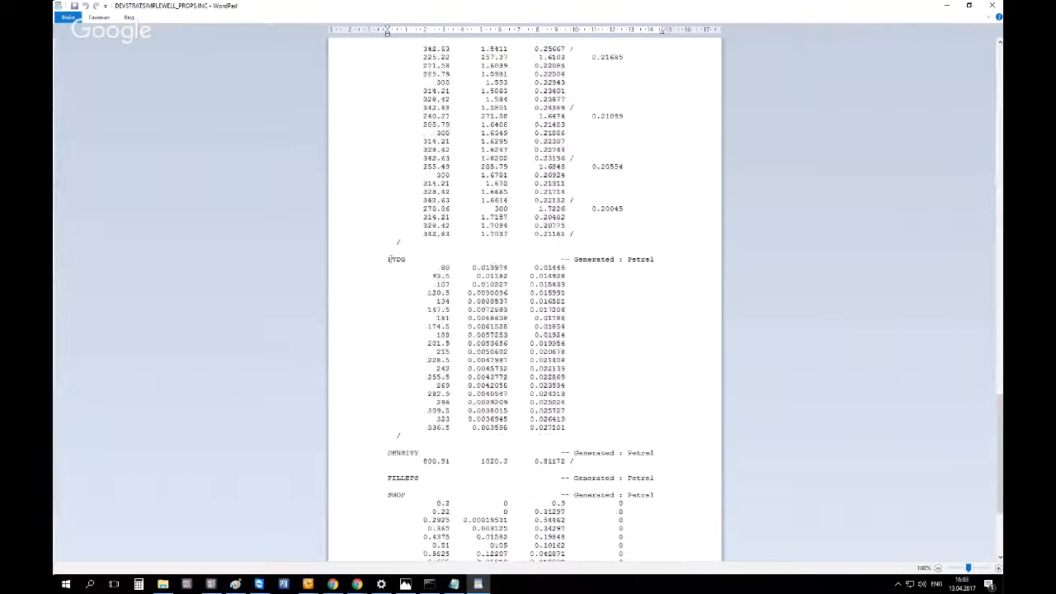
left_click_drag(388, 259, 450, 301)
scroll(430, 301, "up", 2)
scroll(430, 301, "down", 8)
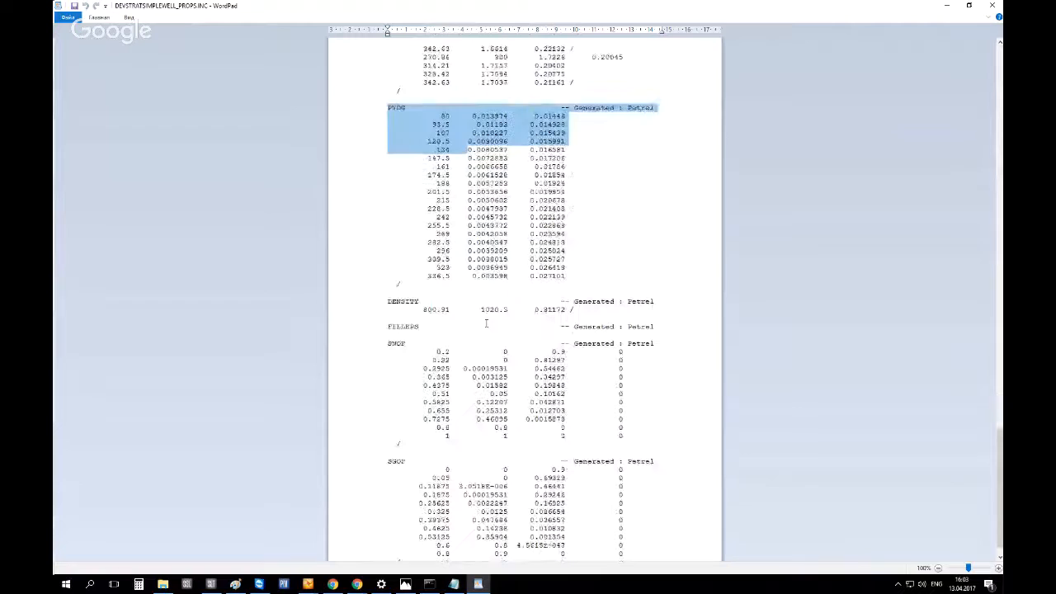
double_click(426, 310)
double_click(503, 309)
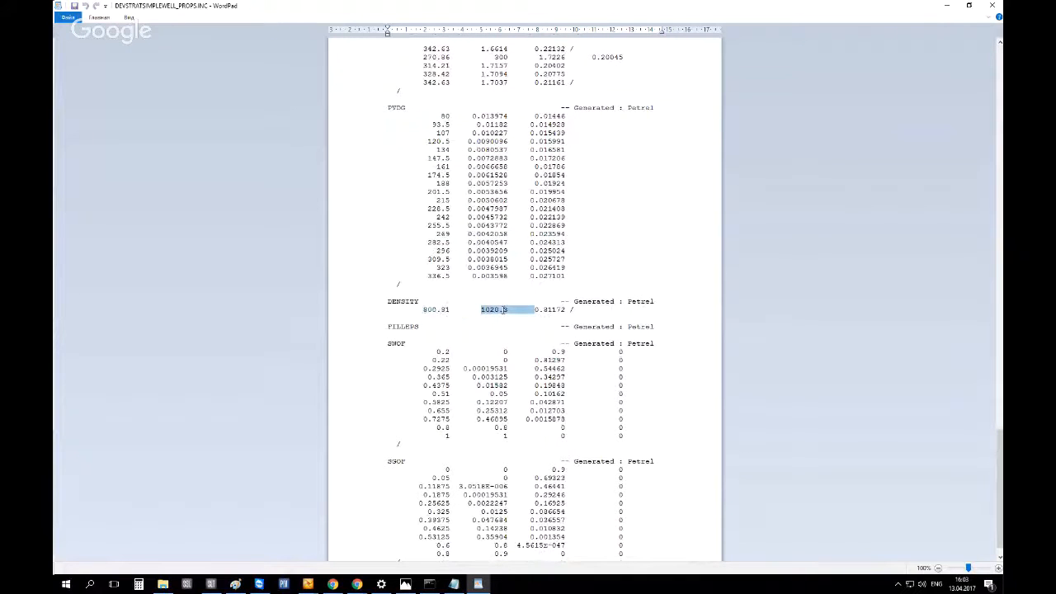
double_click(546, 310)
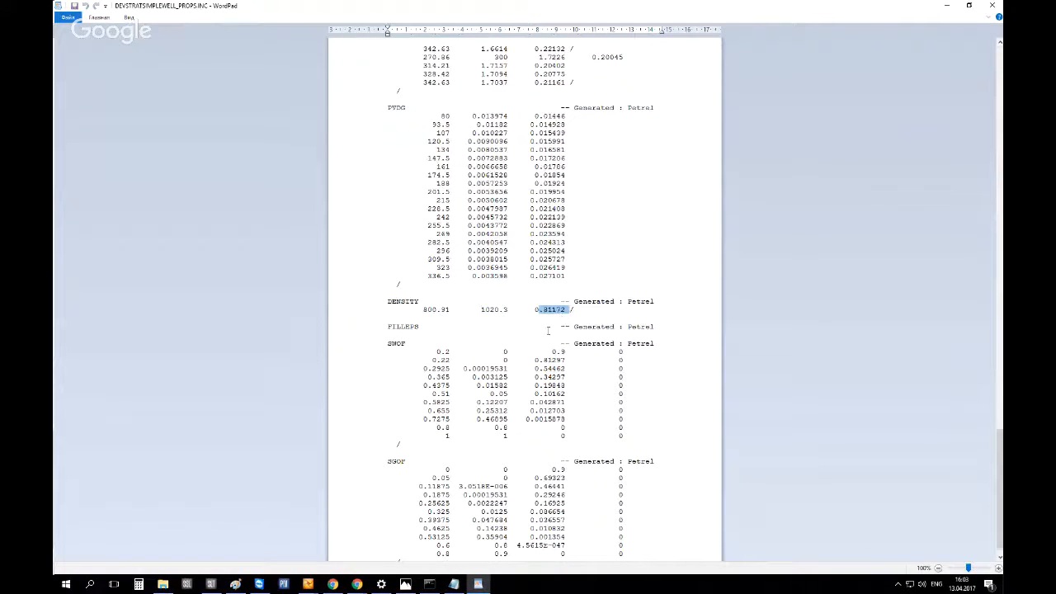
scroll(462, 276, "down", 1)
left_click_drag(439, 321, 614, 535)
scroll(512, 352, "up", 2)
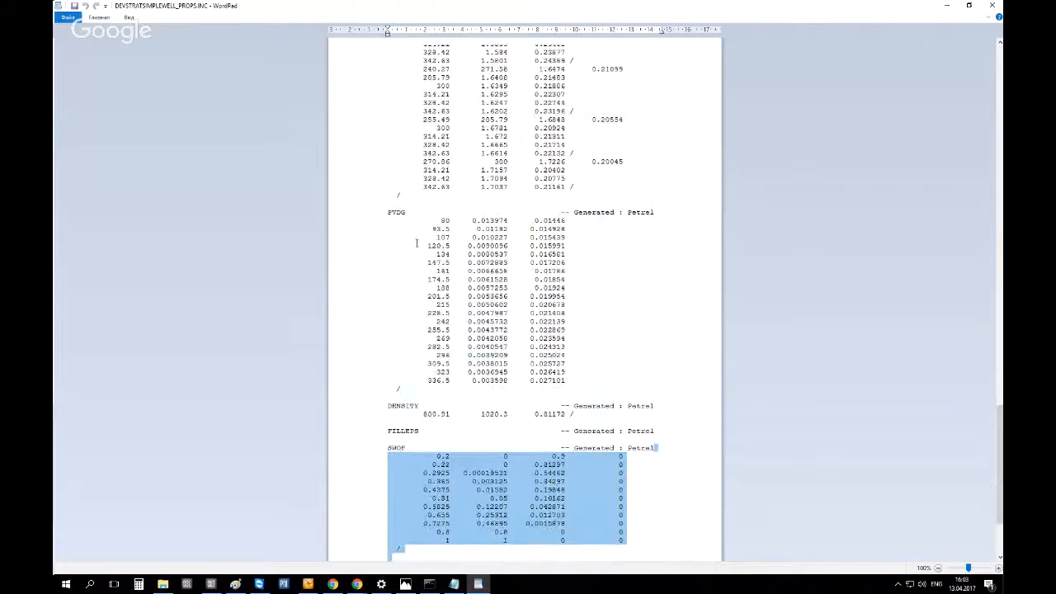
left_click(992, 6)
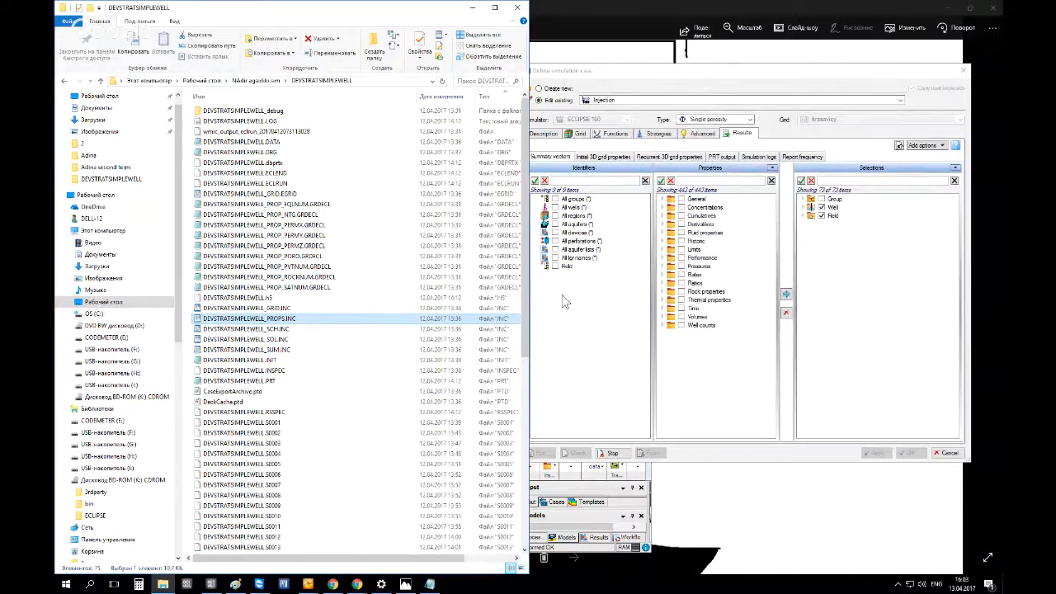
Open INJECTION.DATA from the INJECTION case folder in Notepad, scroll through its sections, and close it
left_click(100, 80)
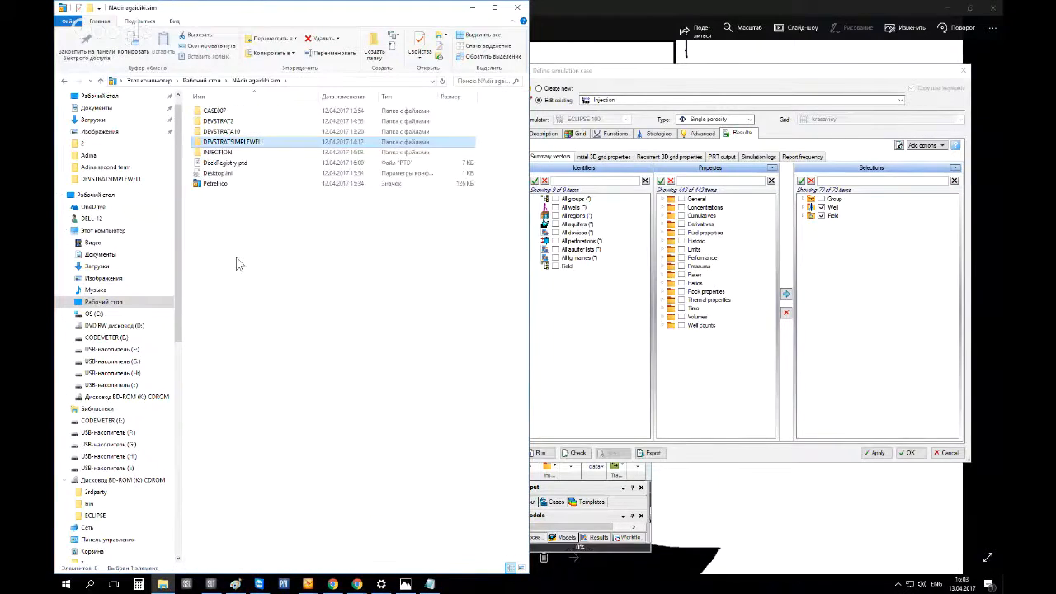
double_click(216, 152)
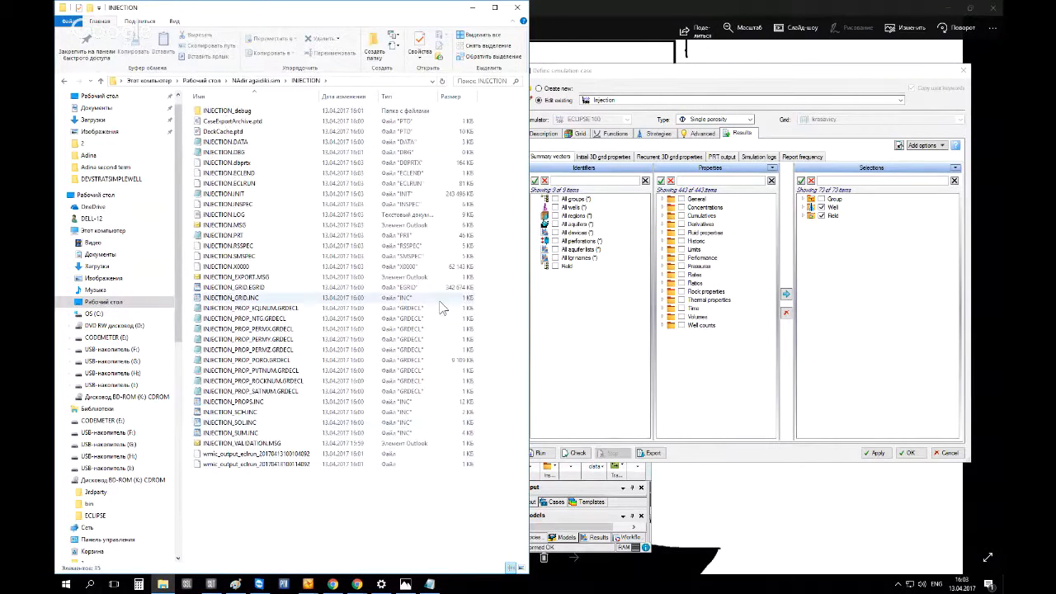
left_click(382, 144)
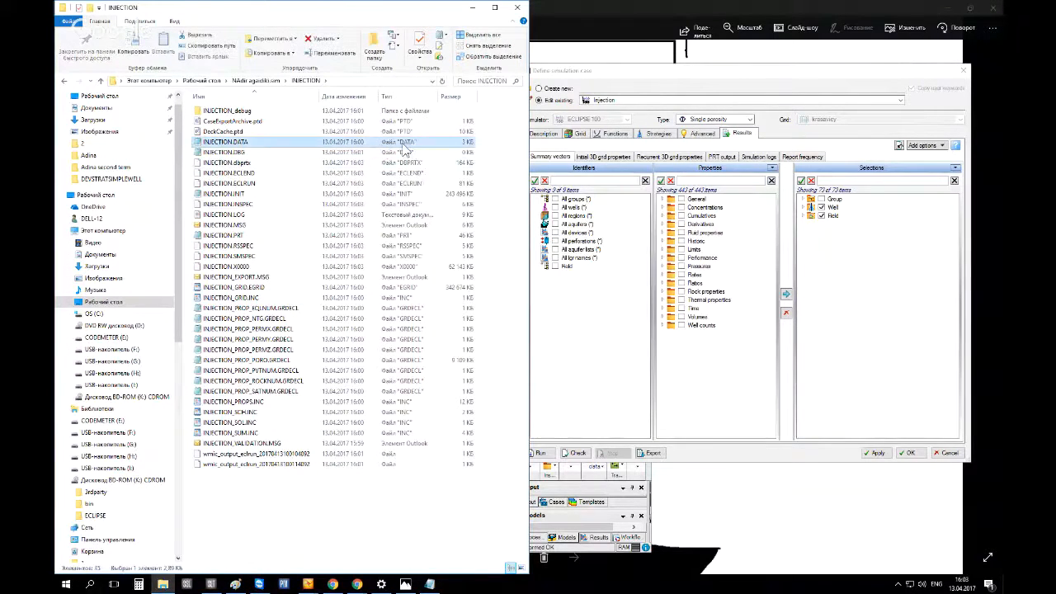
double_click(407, 148)
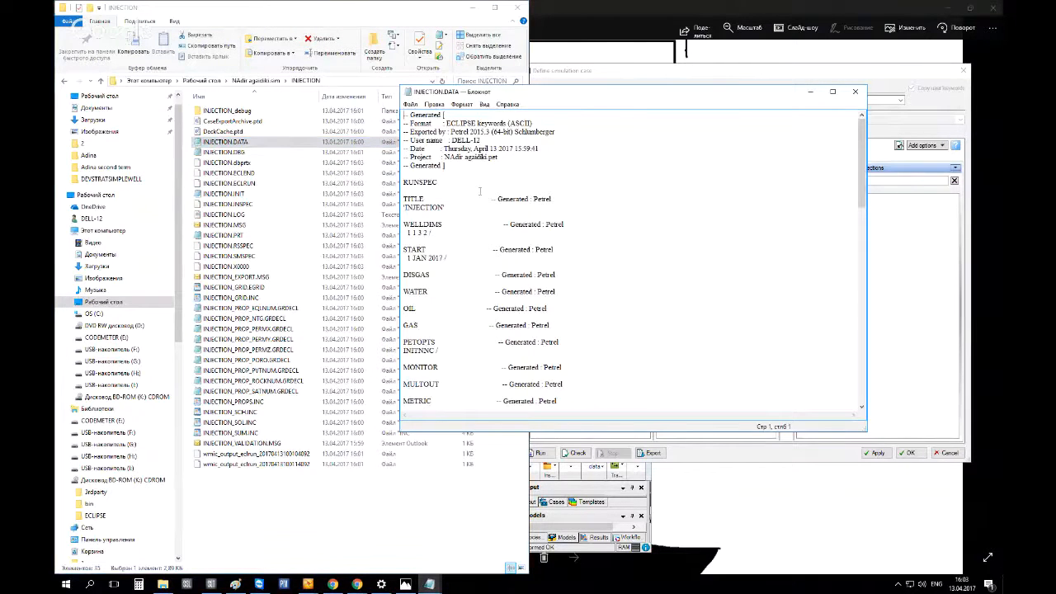
scroll(480, 191, "down", 20)
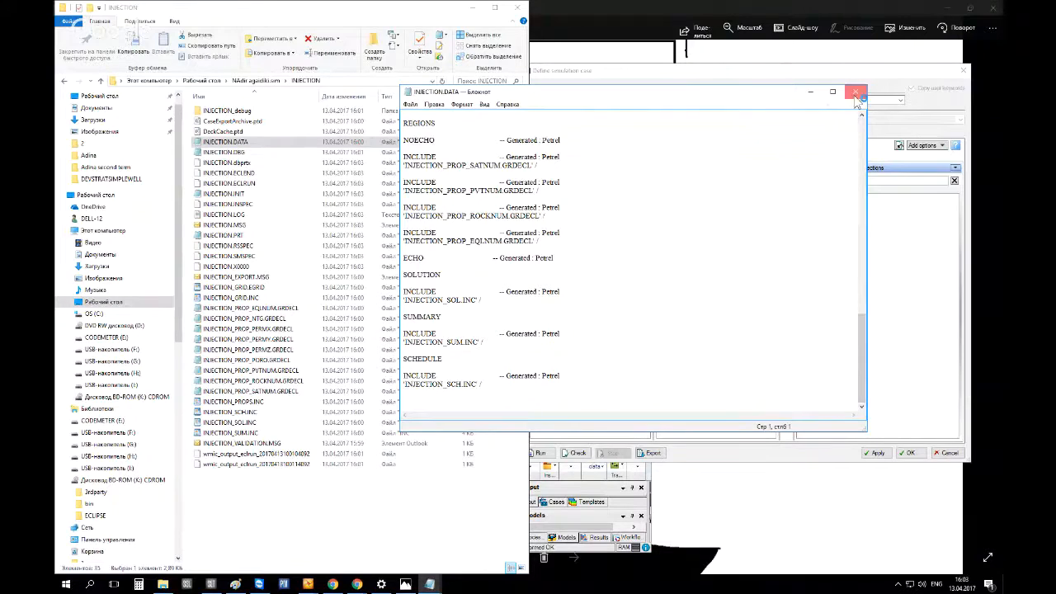
left_click(856, 93)
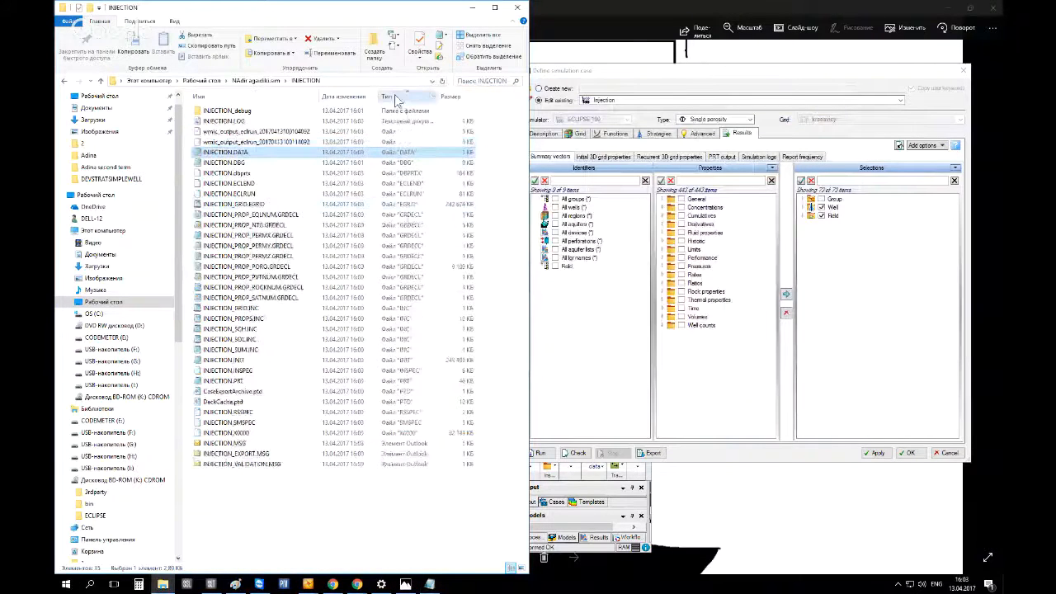
Open the INJECTION.PRT print file in Notepad, maximize it, and scroll to its end
left_click(412, 381)
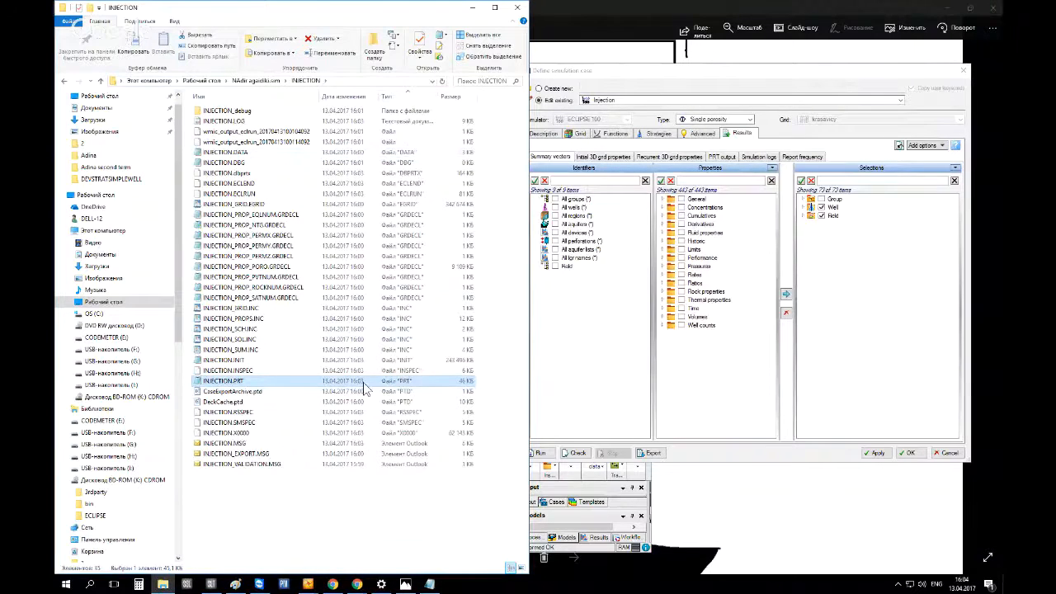
double_click(251, 380)
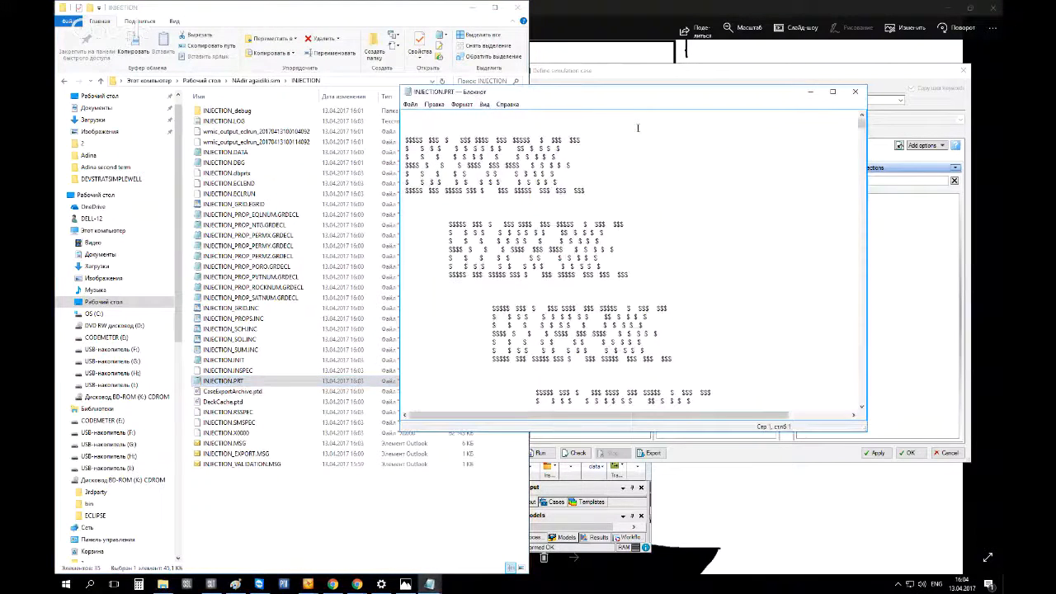
left_click(832, 91)
left_click_drag(997, 45, 997, 536)
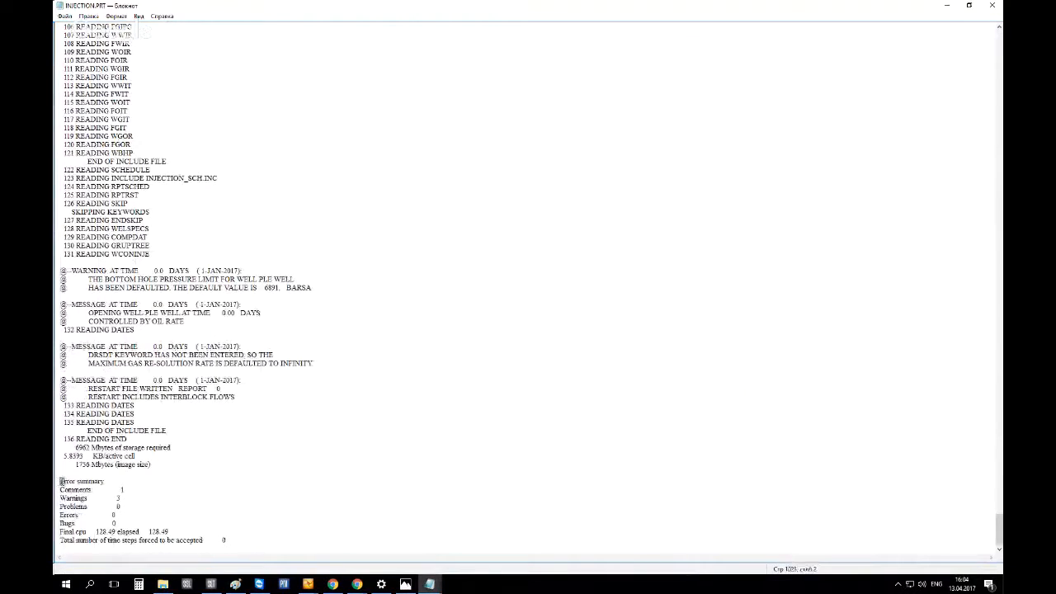
Examine the error summary at the end of the INJECTION.PRT file
left_click_drag(59, 480, 56, 514)
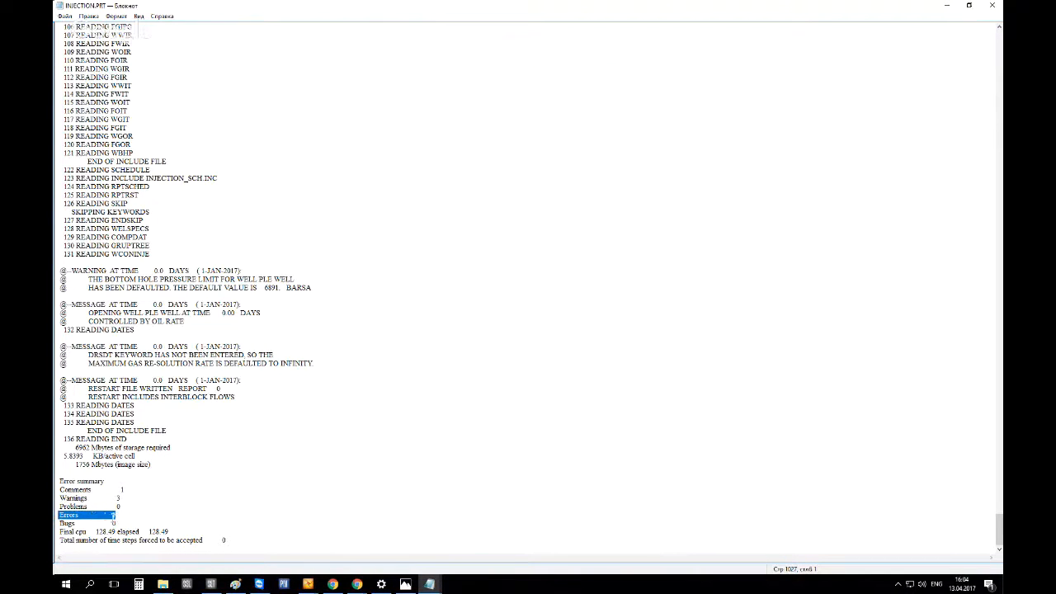
mouse_move(116, 515)
left_mouse_down()
mouse_move(73, 515)
mouse_move(116, 515)
left_mouse_up()
left_click(56, 515)
Rerun the Injection simulation case from the Define simulation case dialog and bring up its console window
mouse_move(308, 584)
left_click(392, 557)
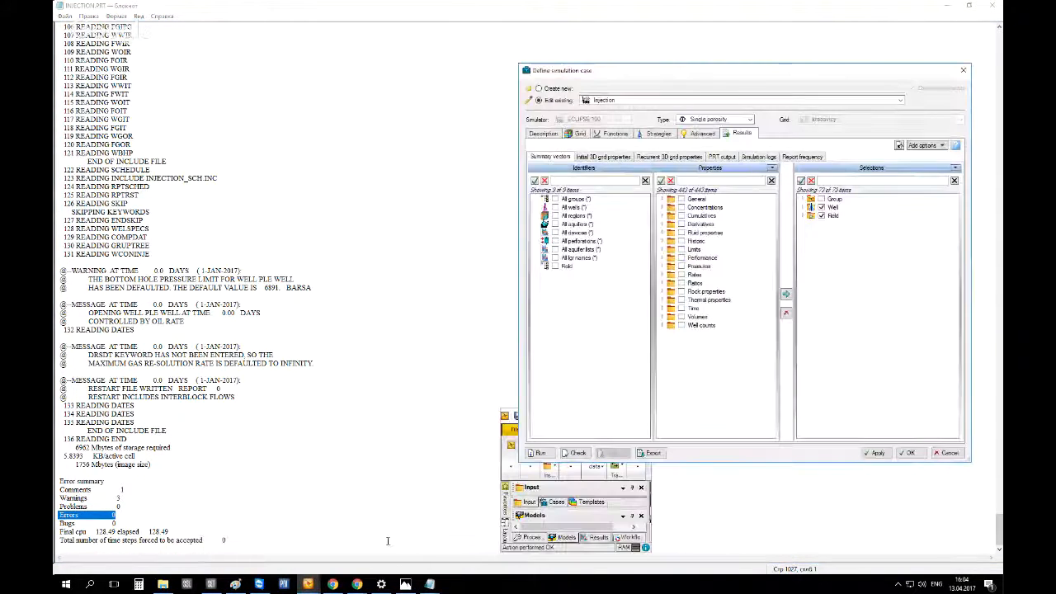
left_click(541, 453)
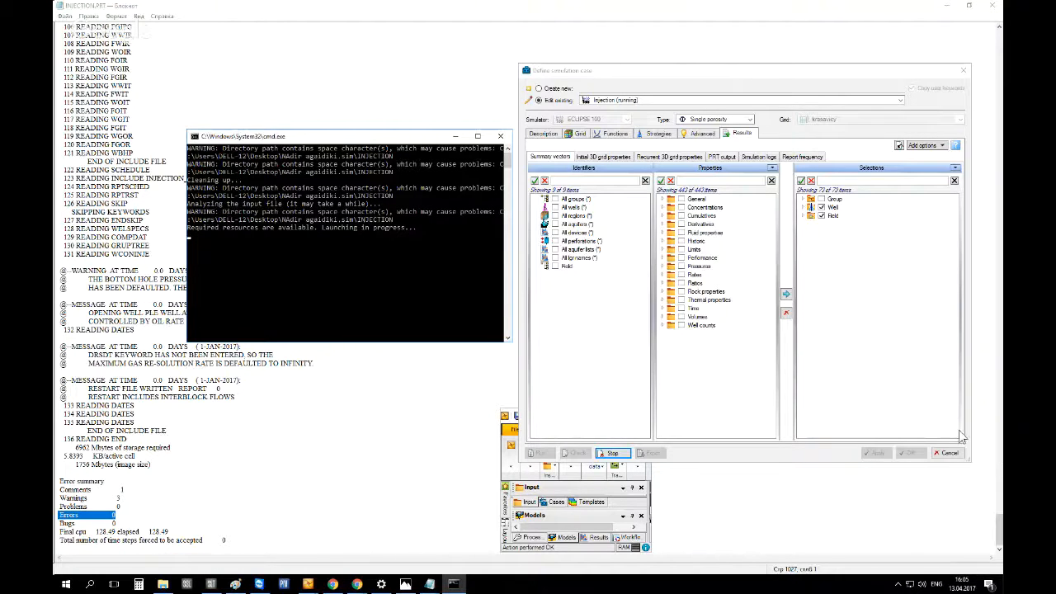
left_click(343, 581)
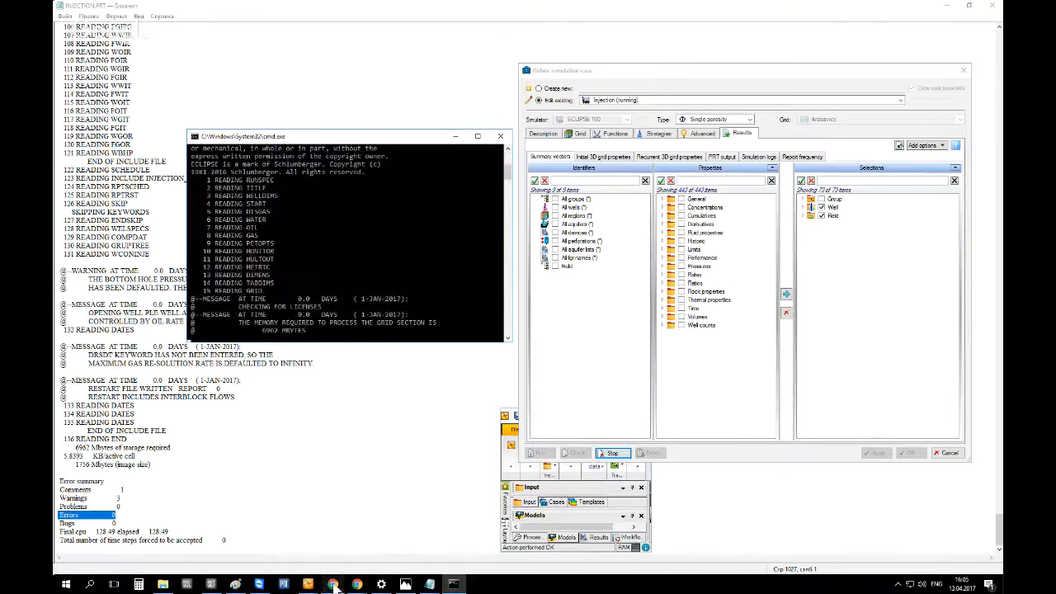